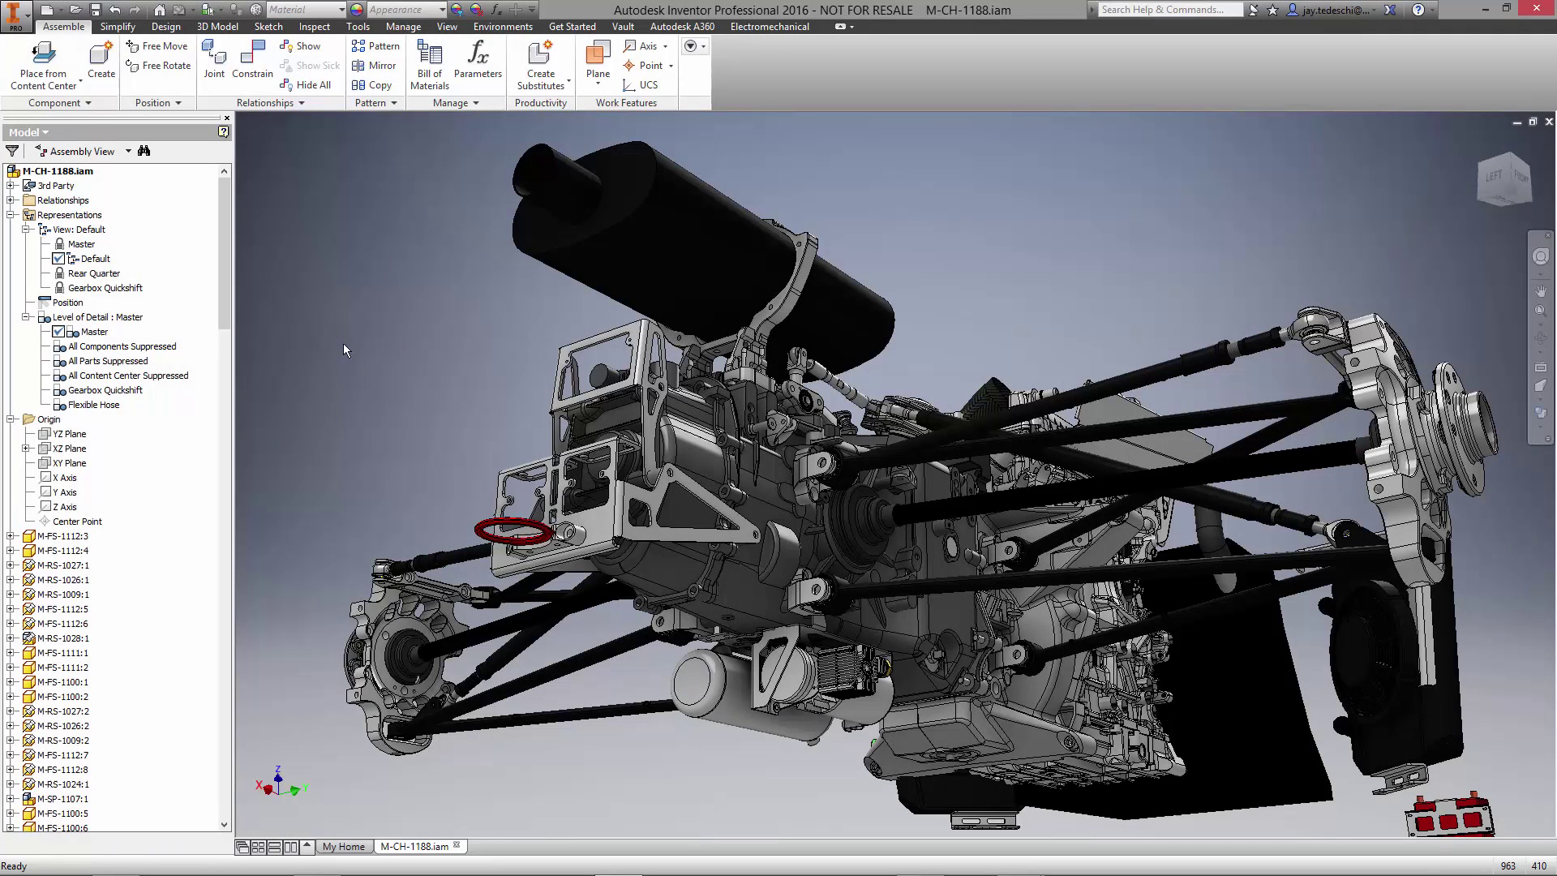
Step: Activate the Gearbox Quickshift view representation and the Gearbox Quickshift level of detail
right_click(105, 288)
left_click(145, 329)
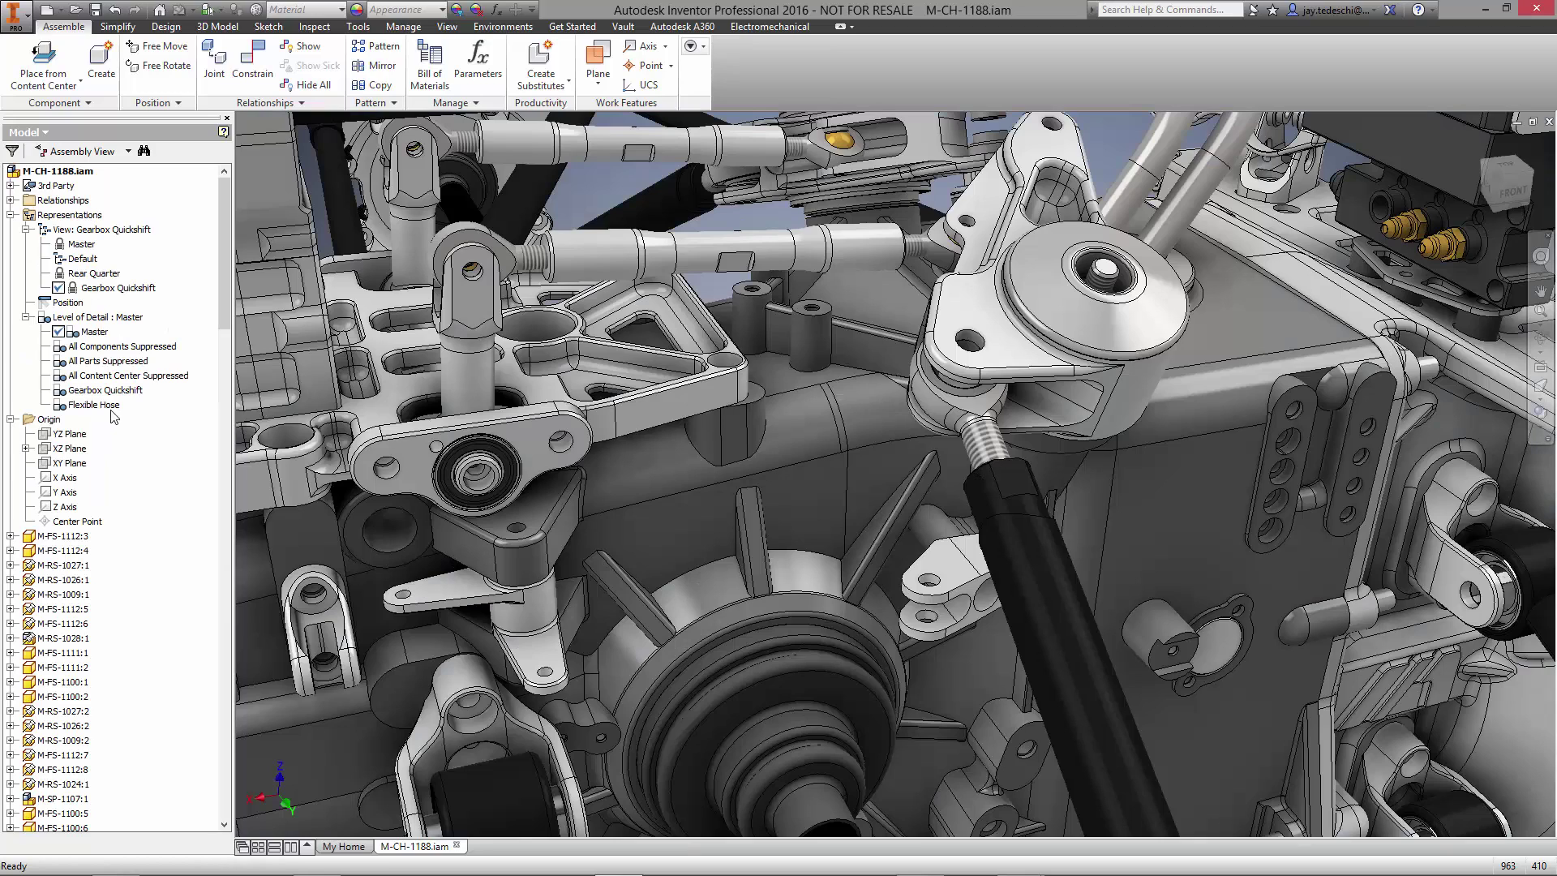
left_click(105, 390)
right_click(111, 390)
left_click(169, 432)
left_click(637, 188)
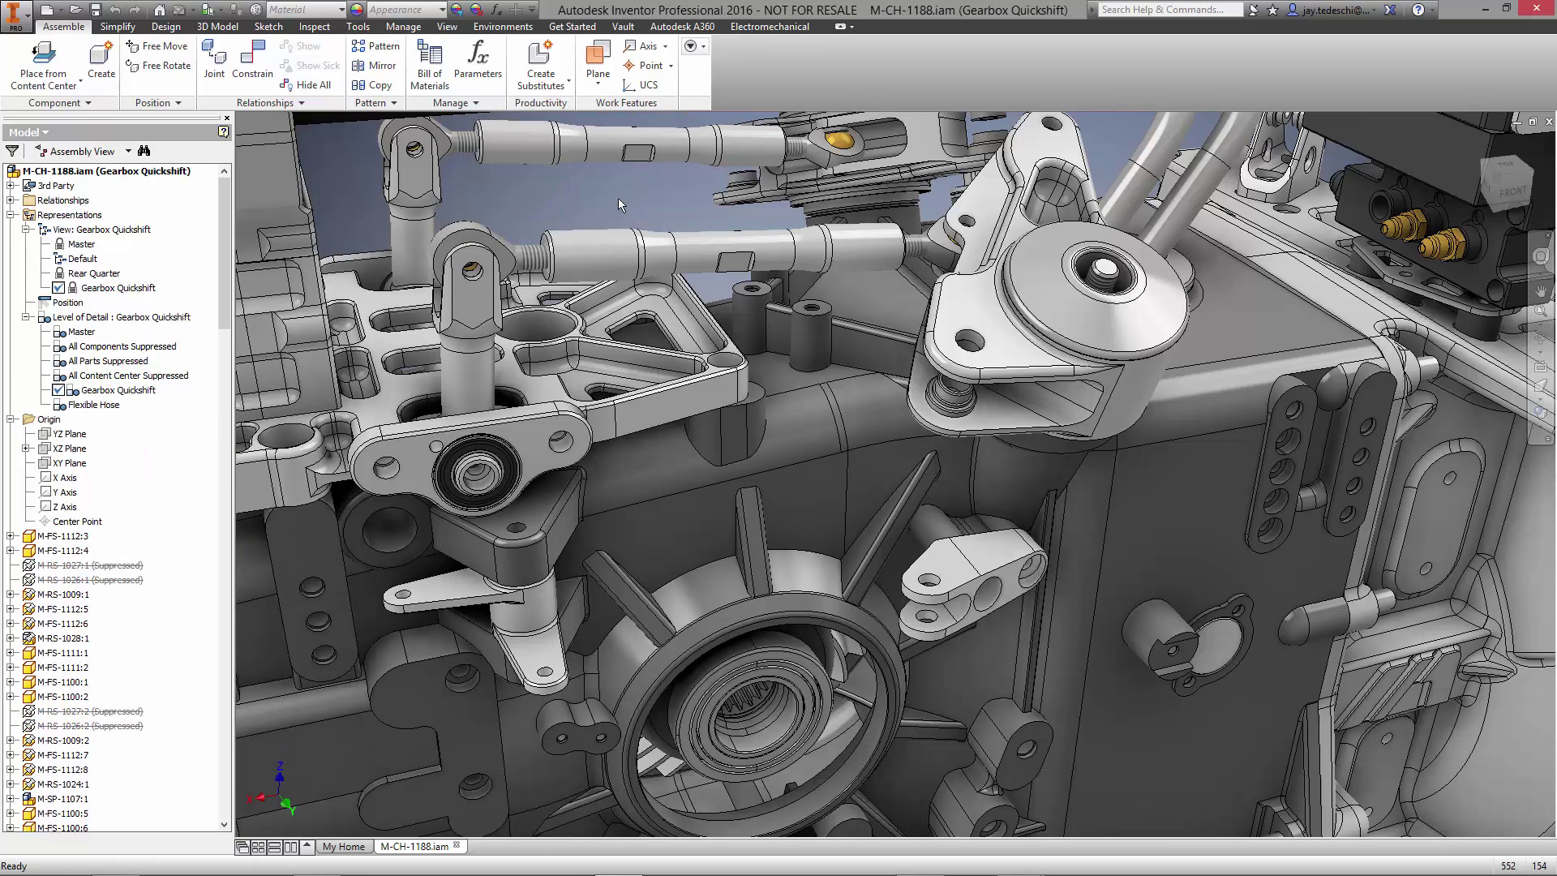
Step: Place an imported CAD file from Vault, searching File Name for SHIFTEC
left_click(54, 85)
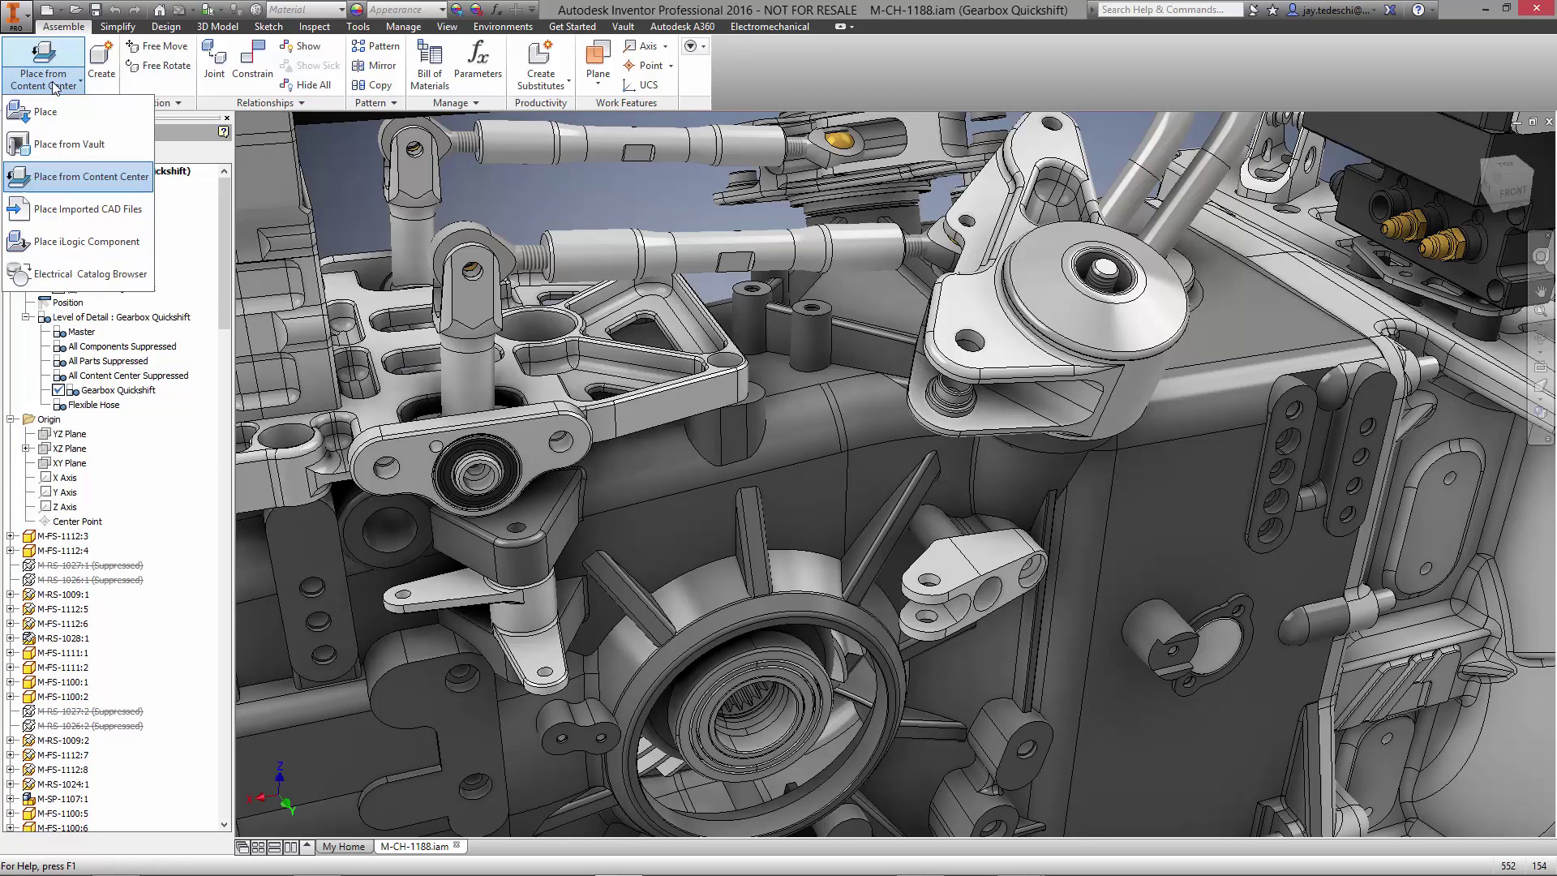
left_click(87, 208)
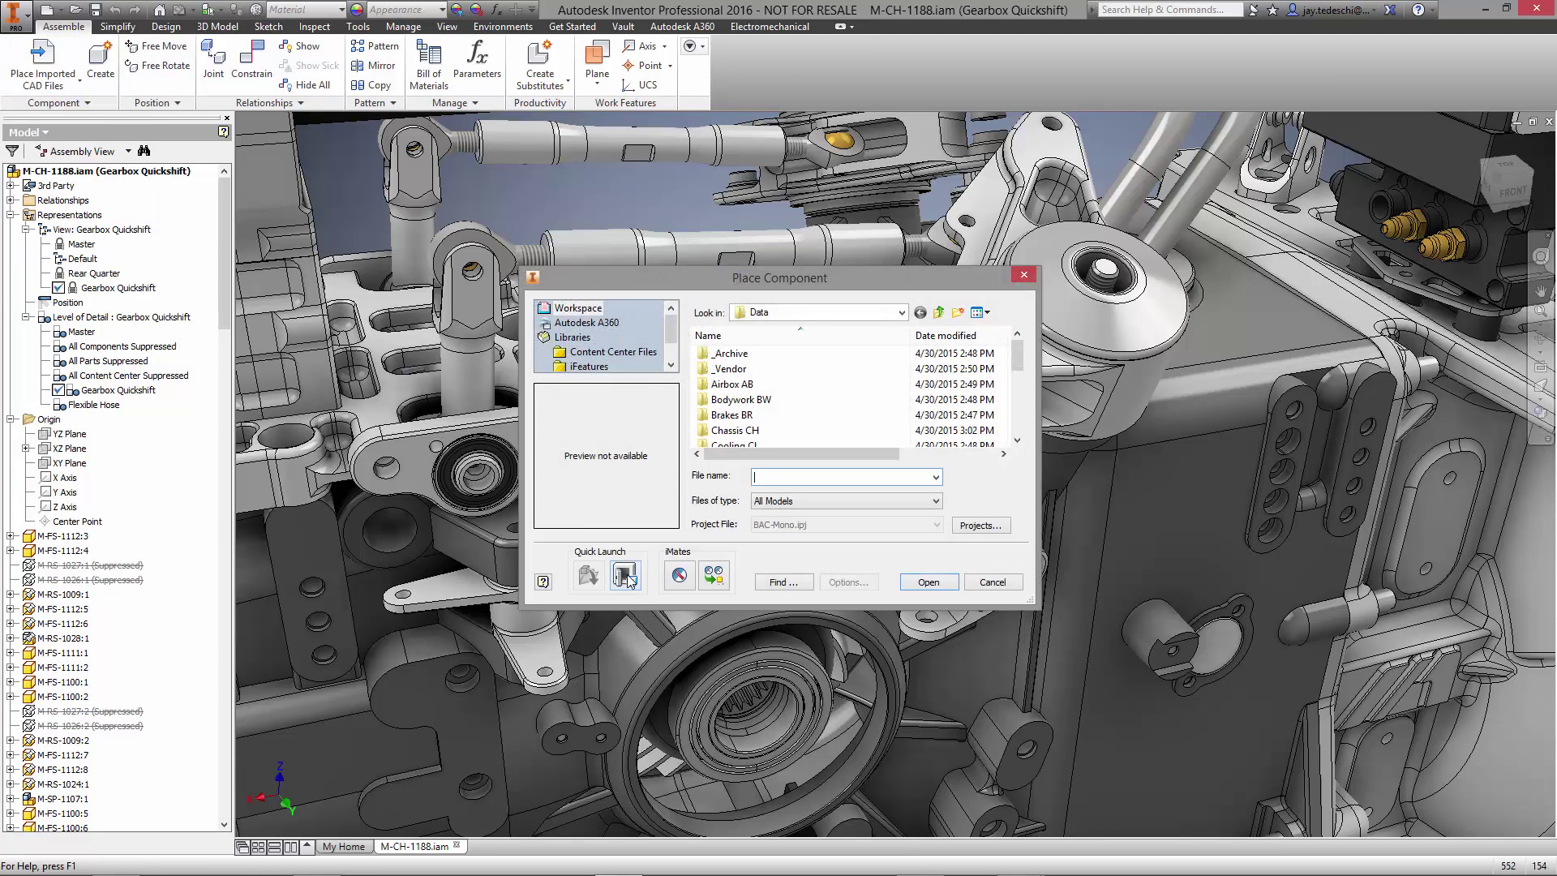
left_click(625, 576)
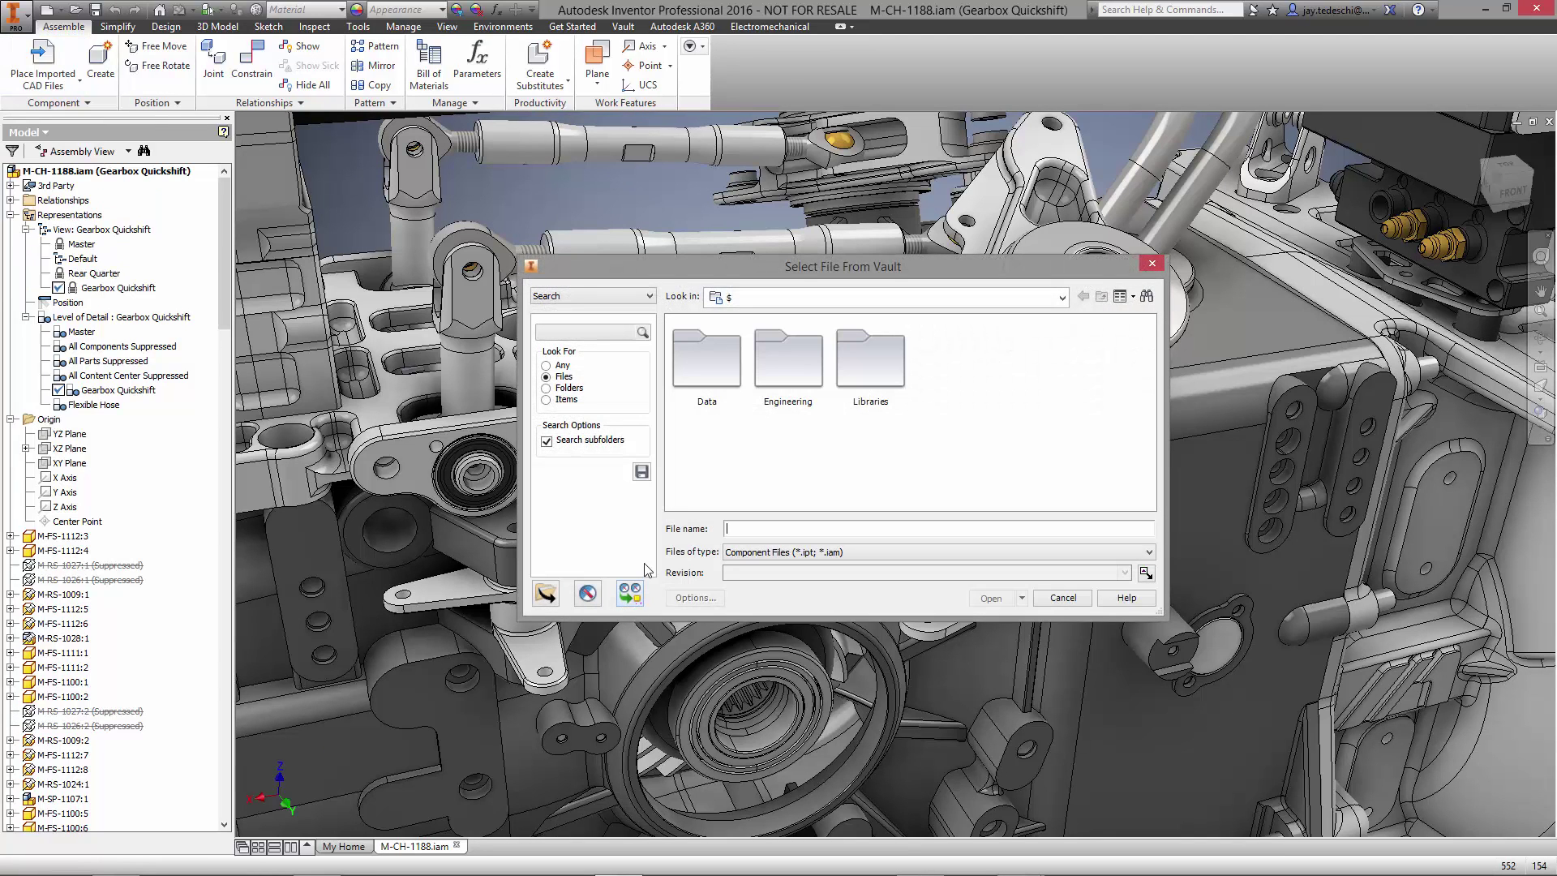
left_click(623, 333)
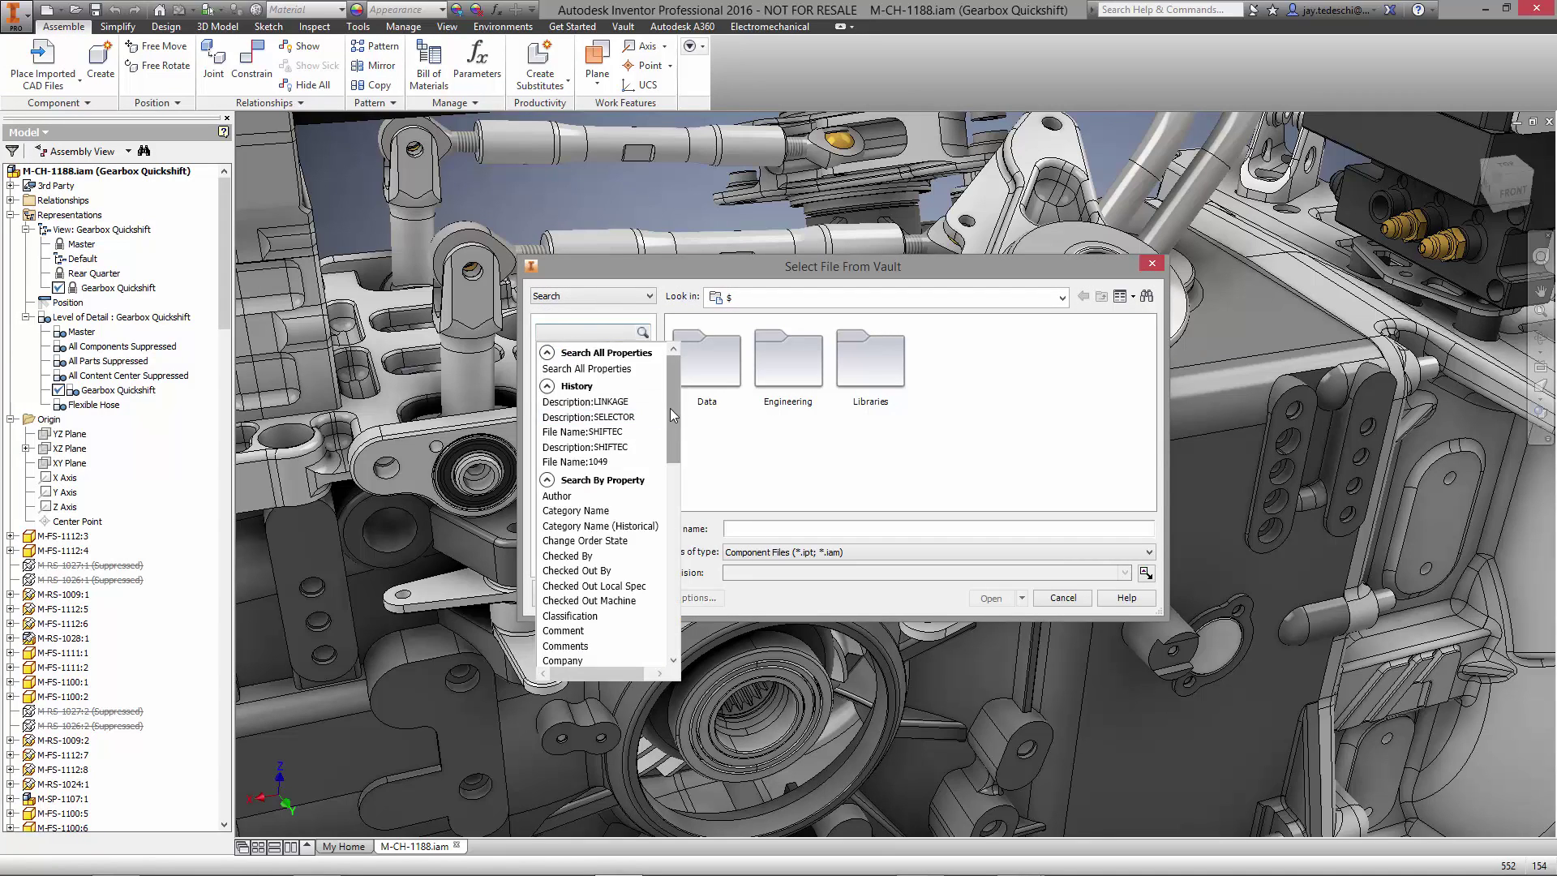
left_click_drag(670, 407, 681, 493)
left_click(602, 560)
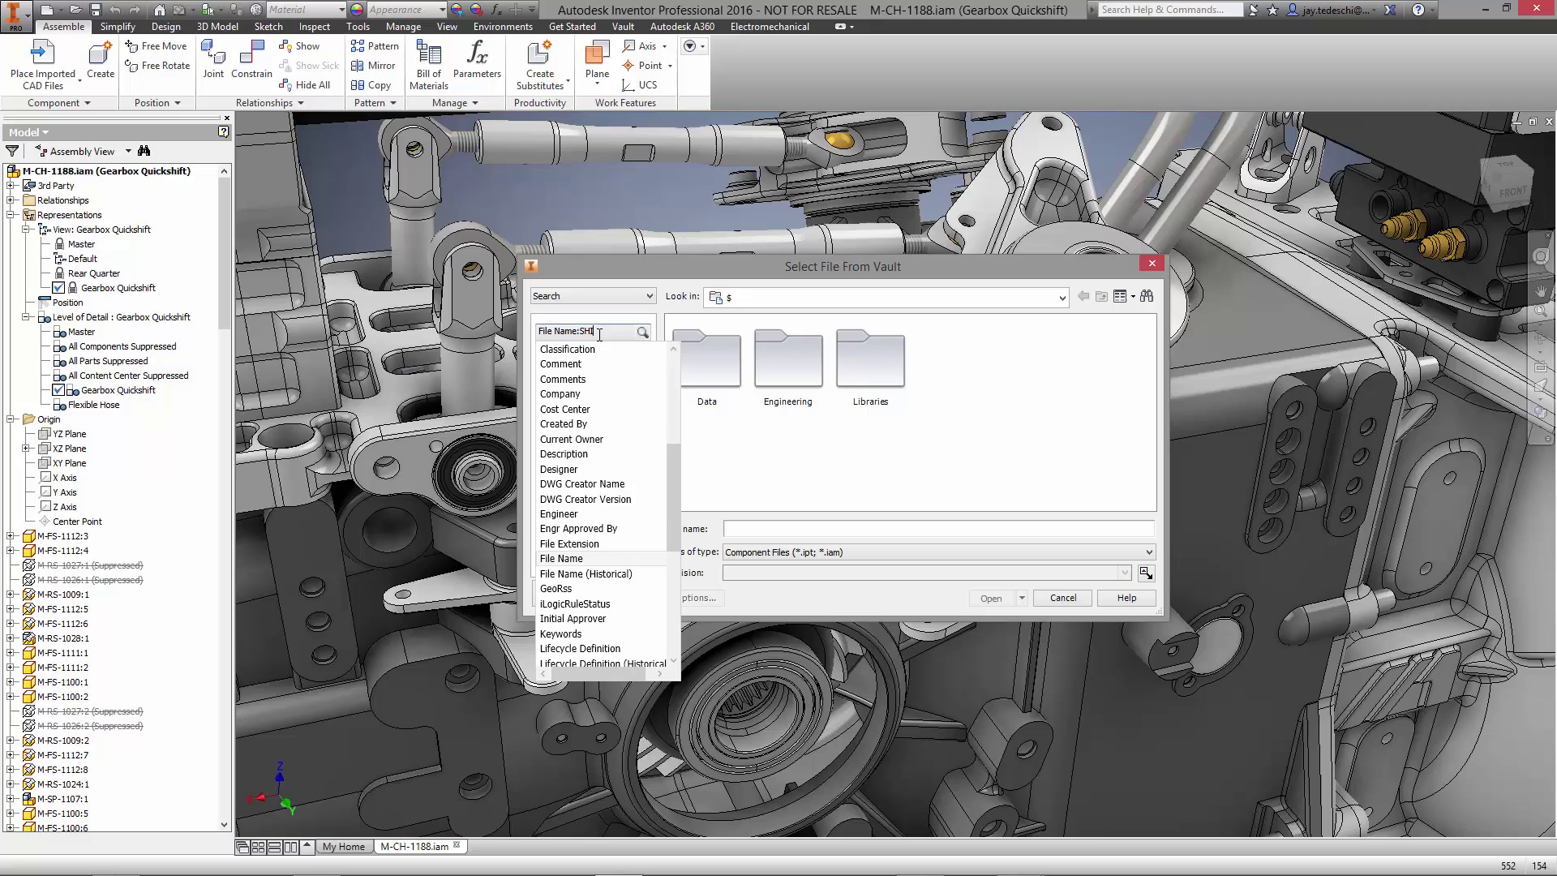
type("SHIFTEC")
key("Return")
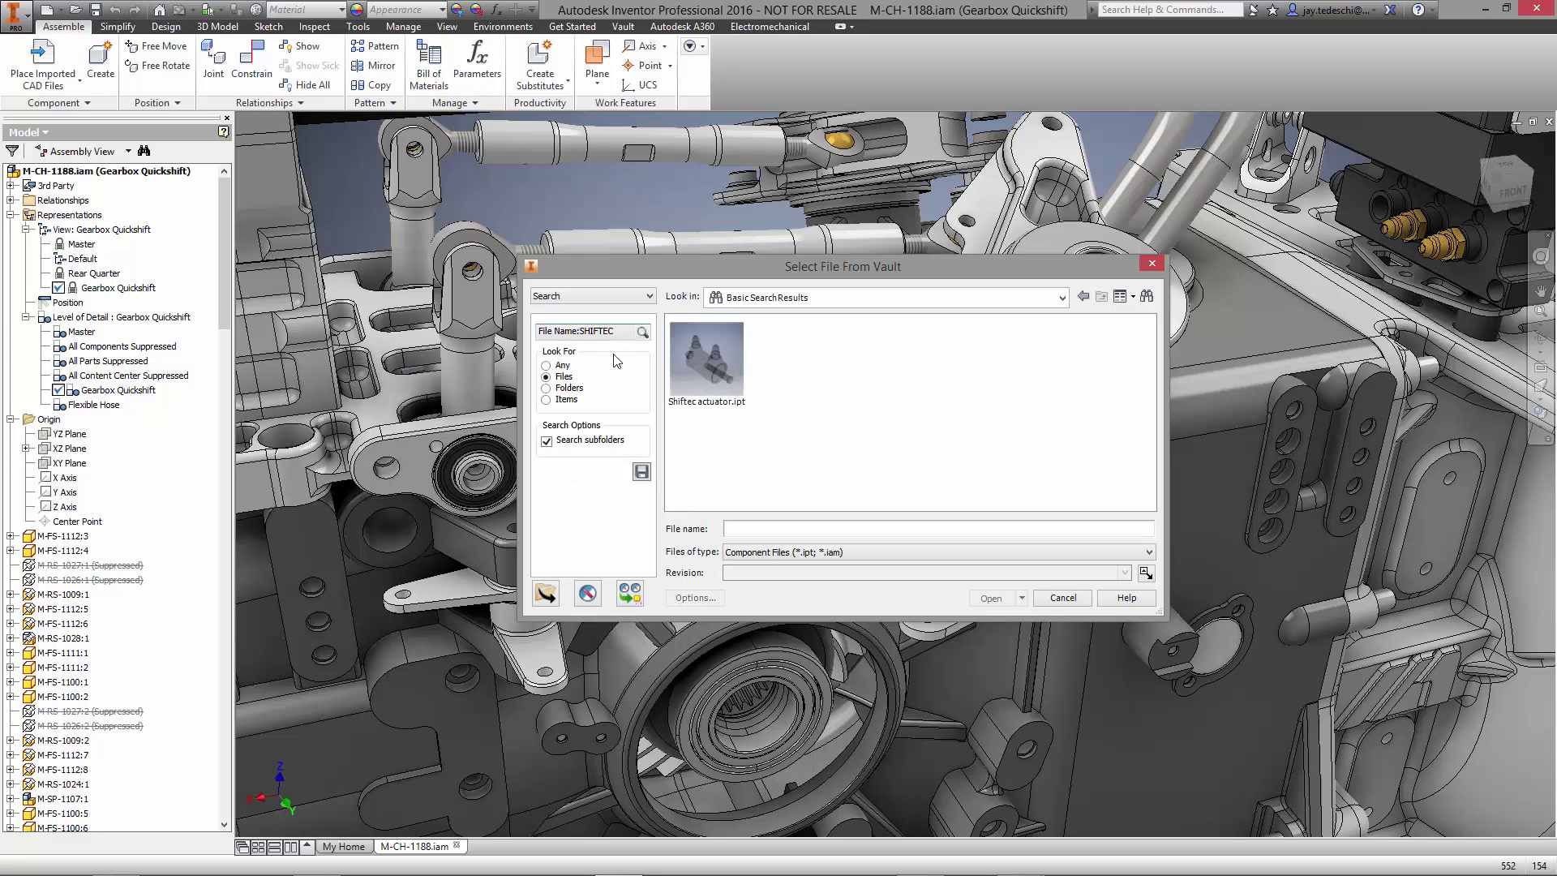
Step: Filter to SolidWorks files and open Shiftec actuator.SLDASM as a reference model
left_click(850, 555)
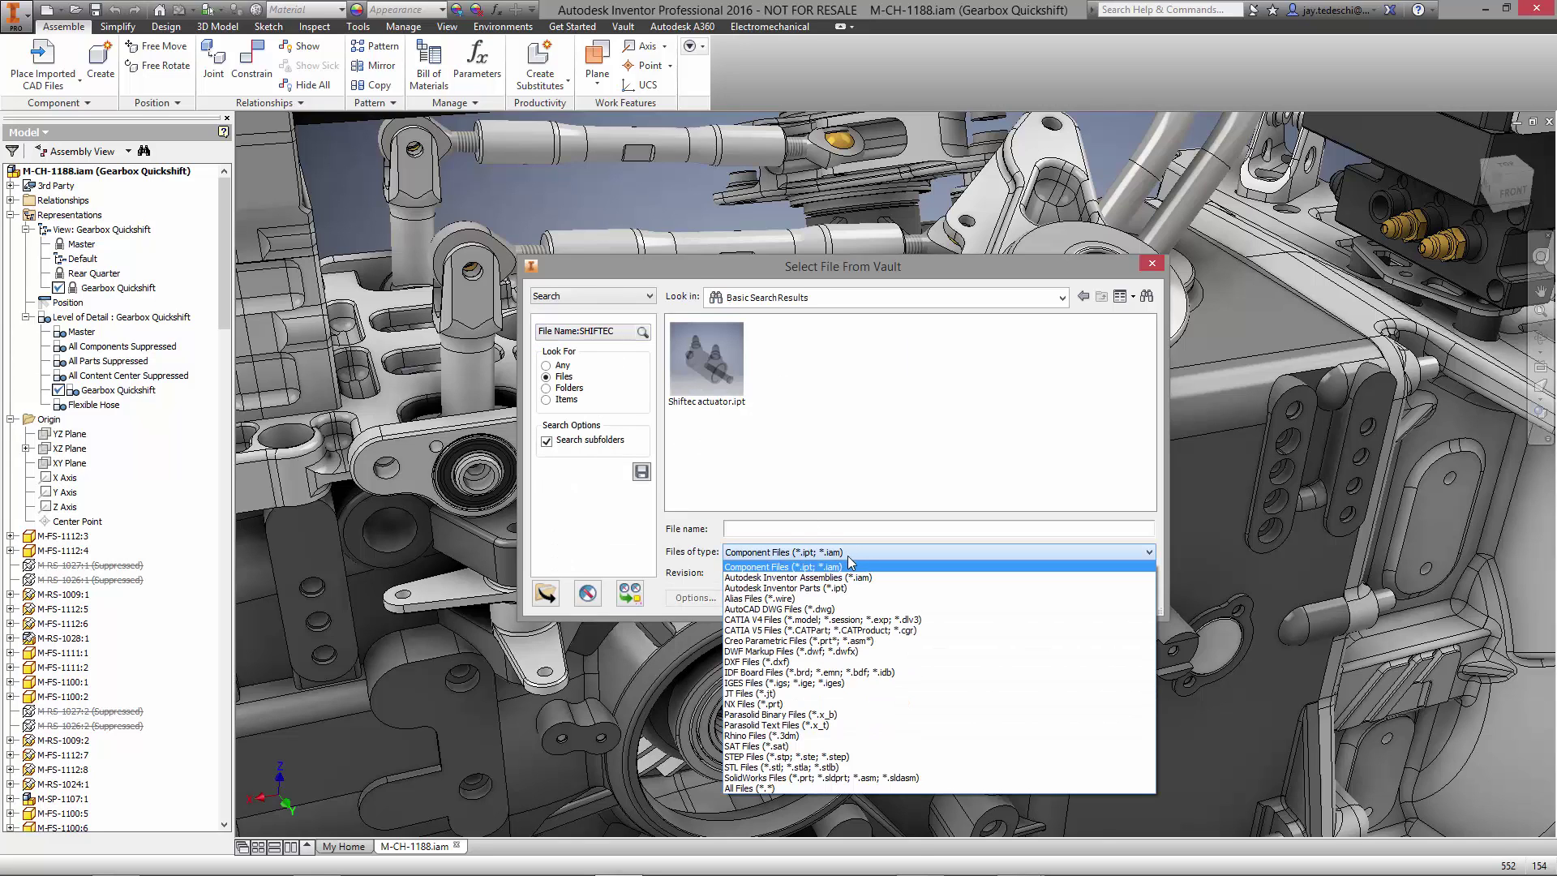
left_click(824, 775)
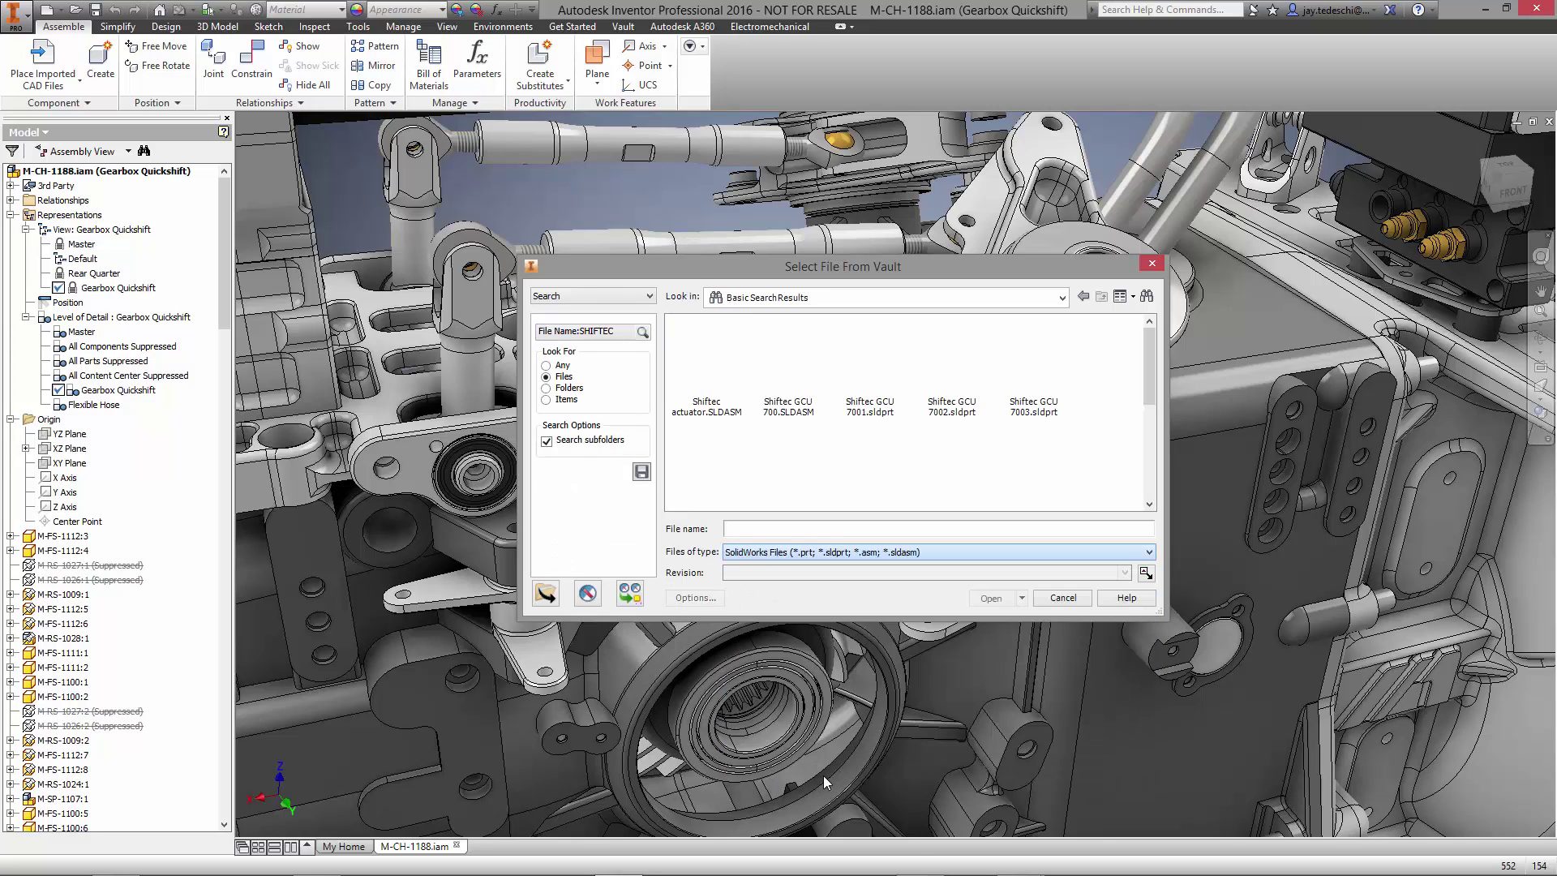
left_click(708, 369)
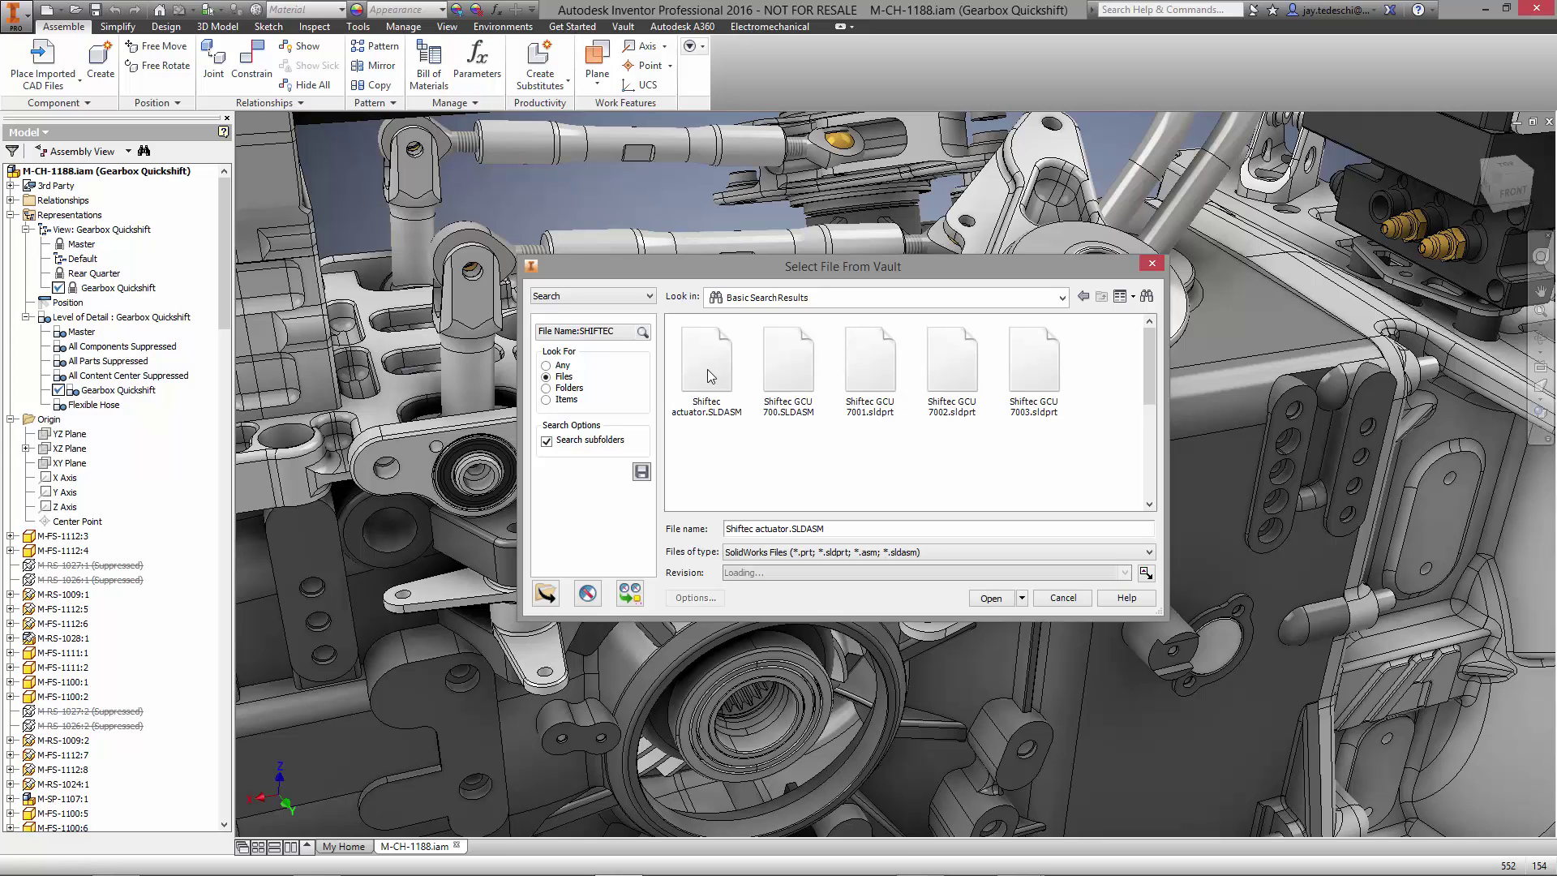
left_click(996, 601)
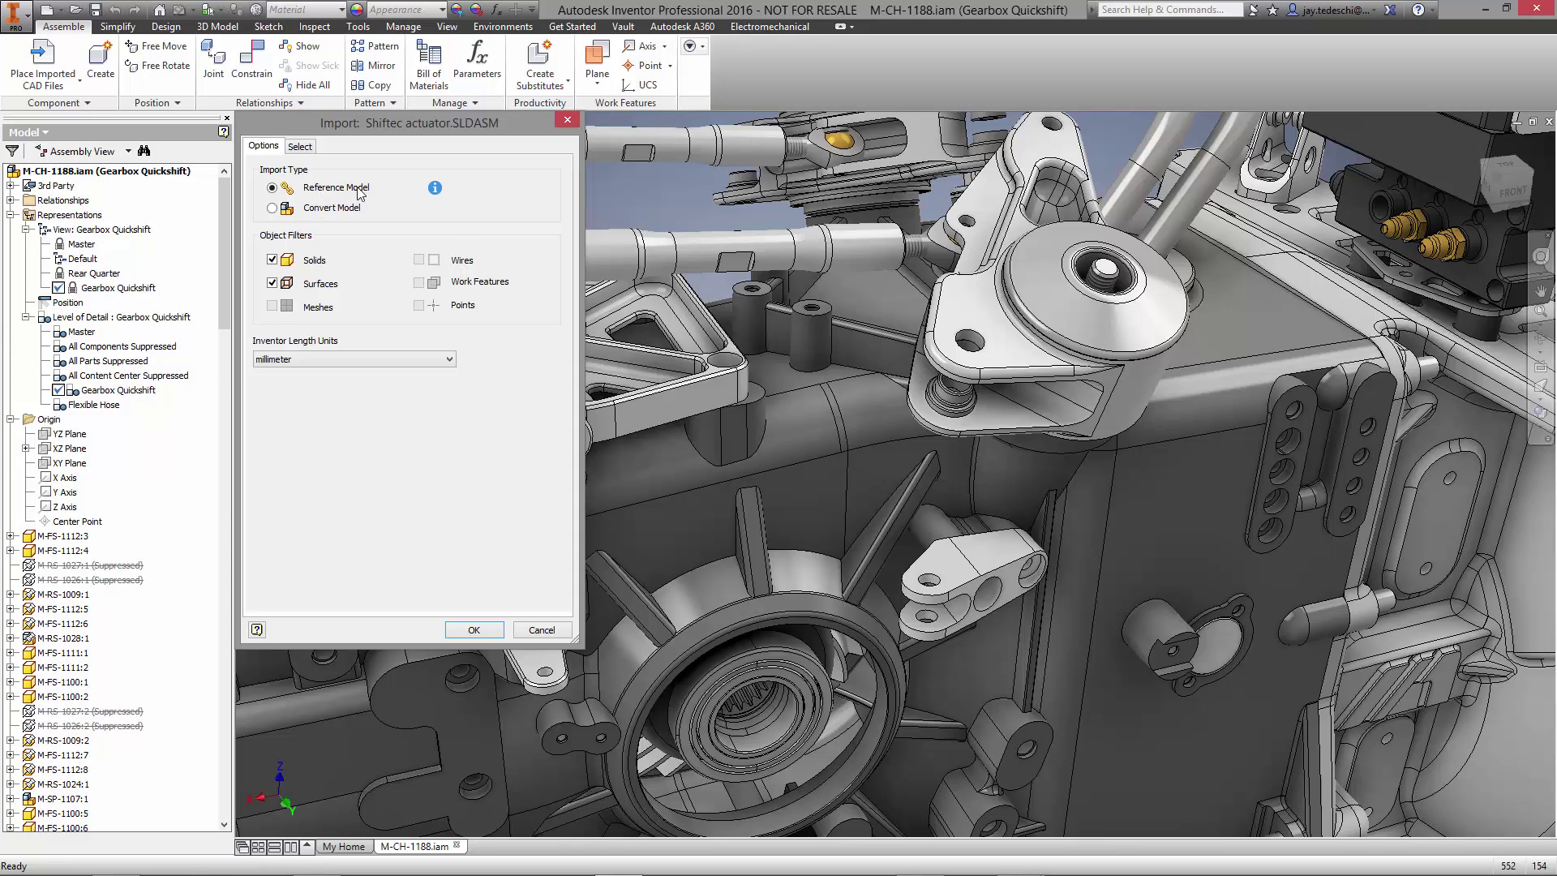
left_click(470, 633)
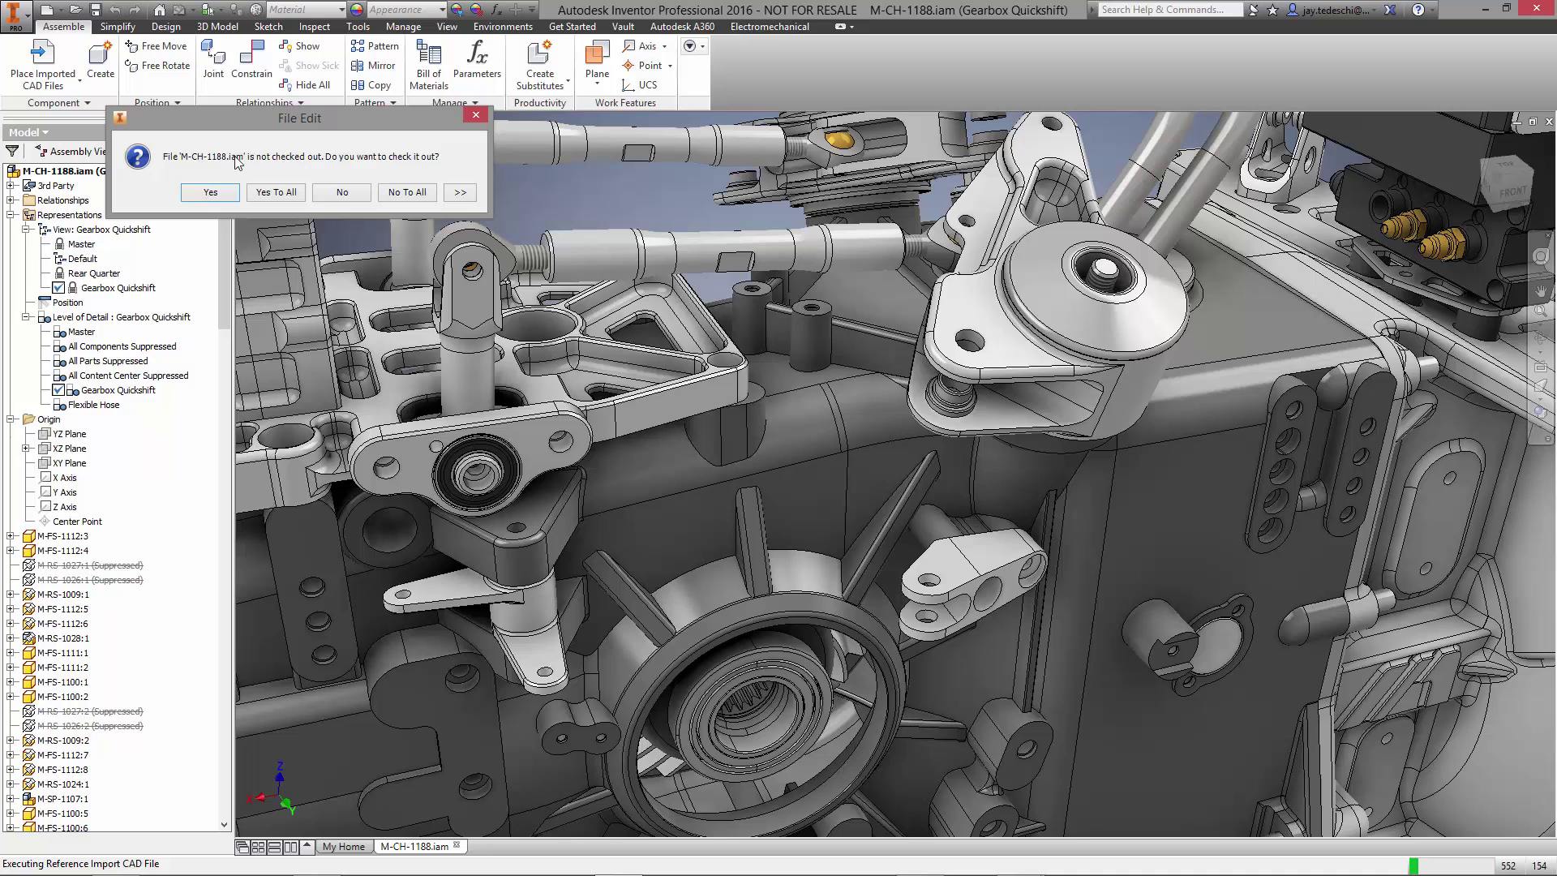
Step: Check out the gearbox assembly and place one Shiftec actuator instance in the gearbox opening
left_click(210, 192)
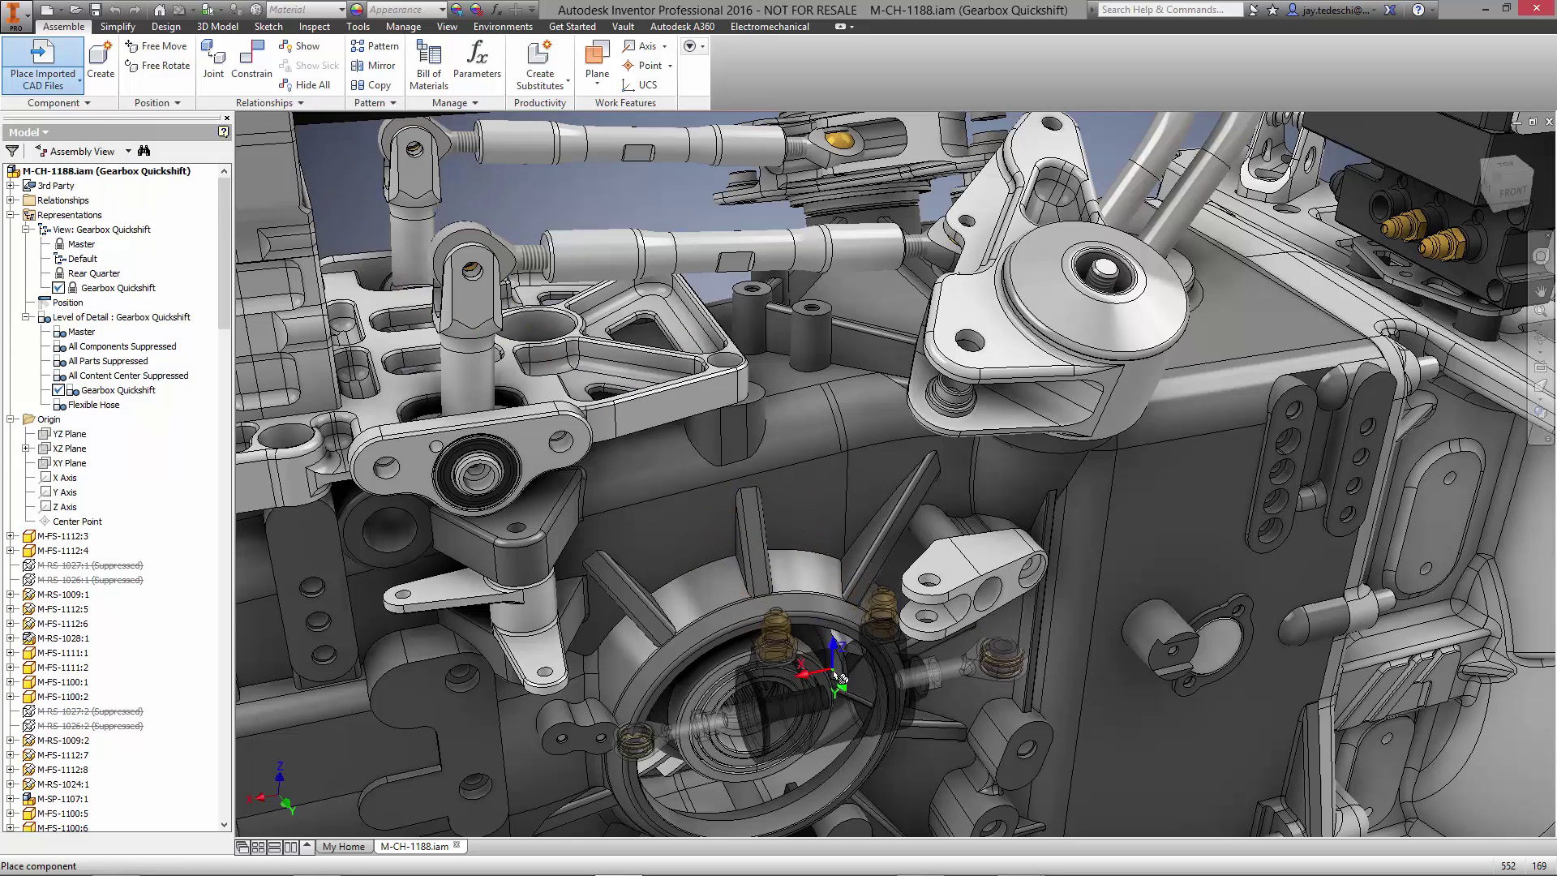
left_click(794, 699)
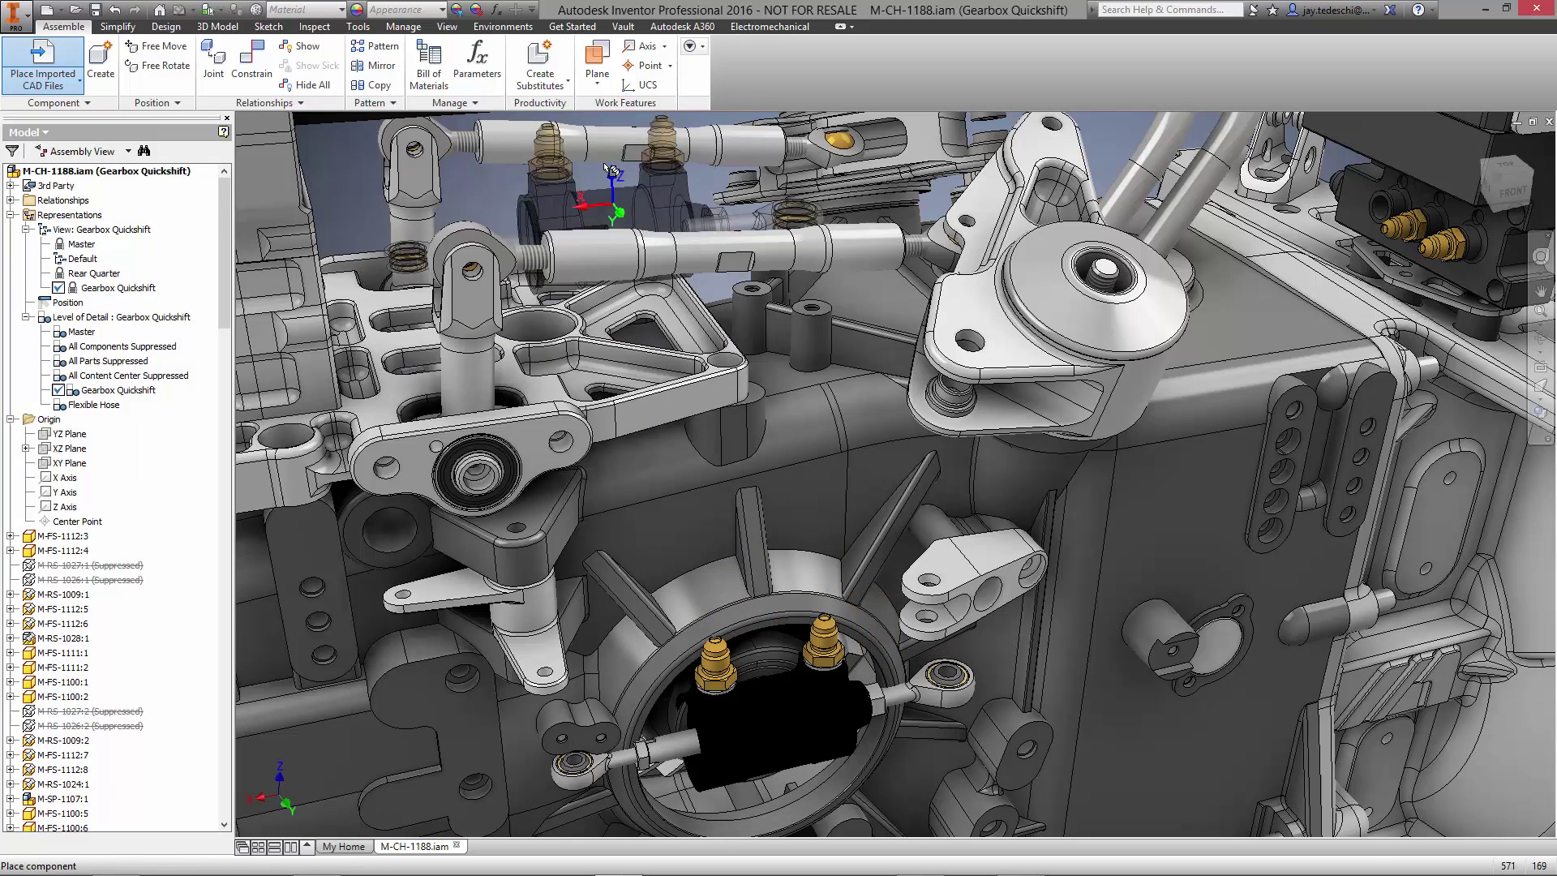
right_click(605, 194)
left_click(653, 198)
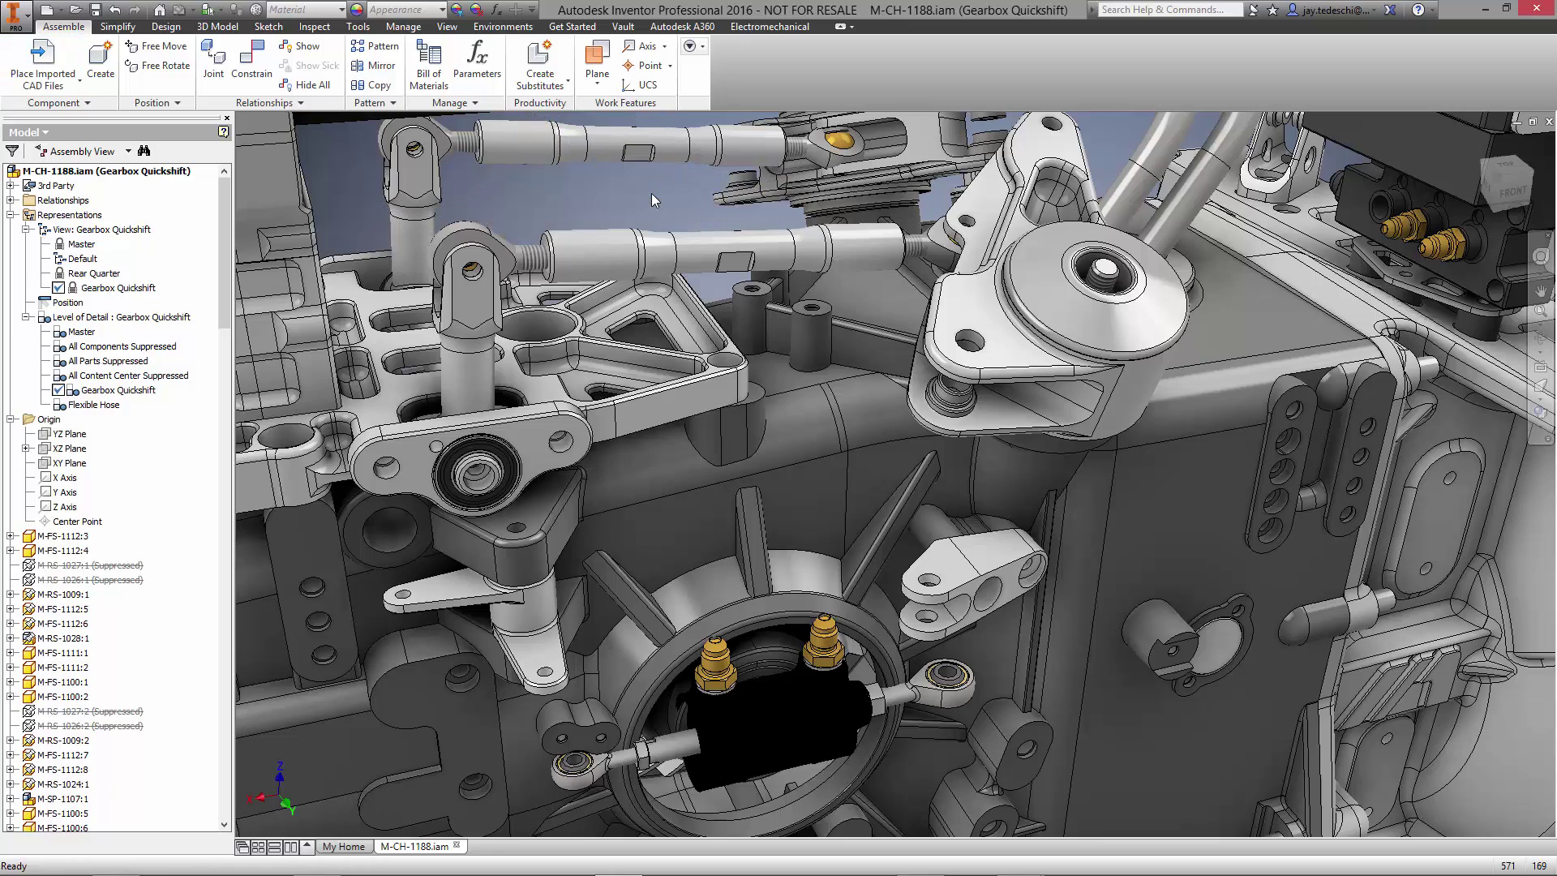
Step: Insert-constrain the actuator's rod-end eye into the bracket hole above it
right_click(651, 192)
left_click(705, 172)
left_click(339, 188)
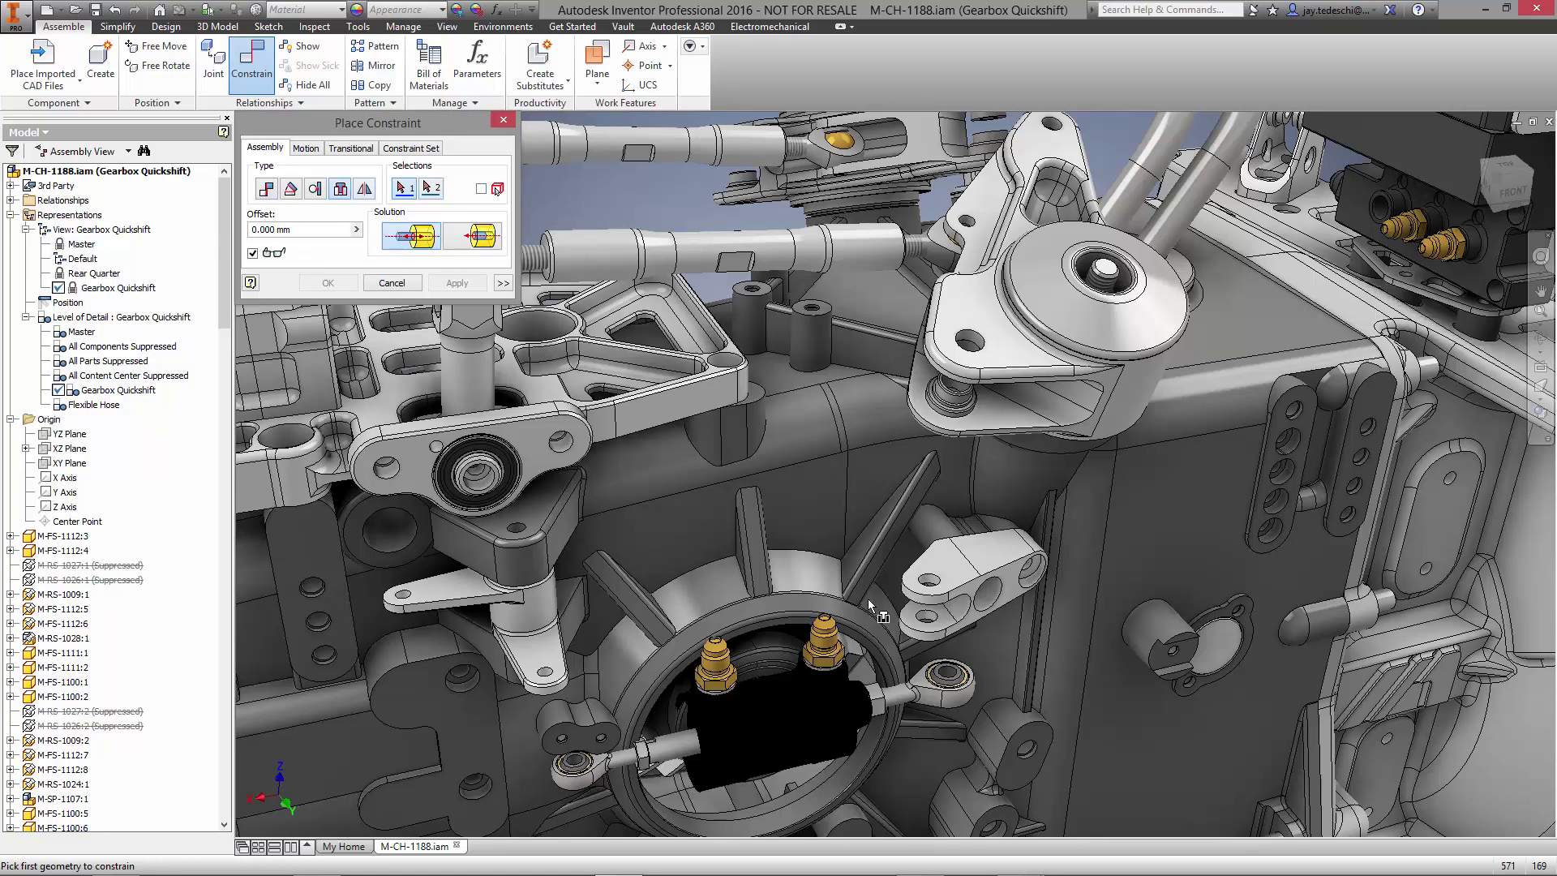
left_click(966, 681)
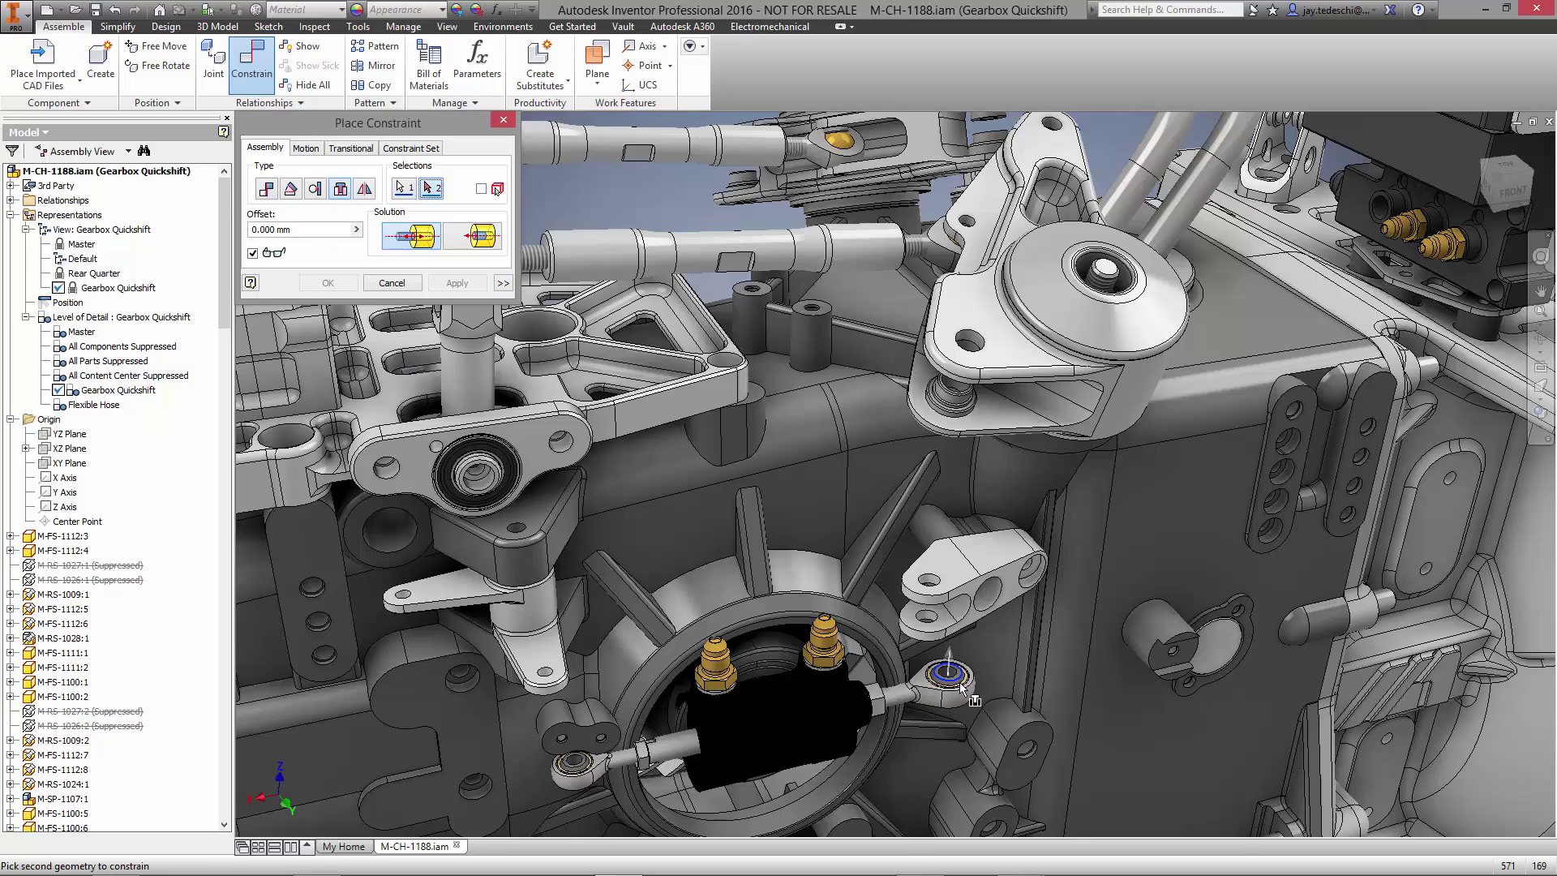
left_click(917, 608)
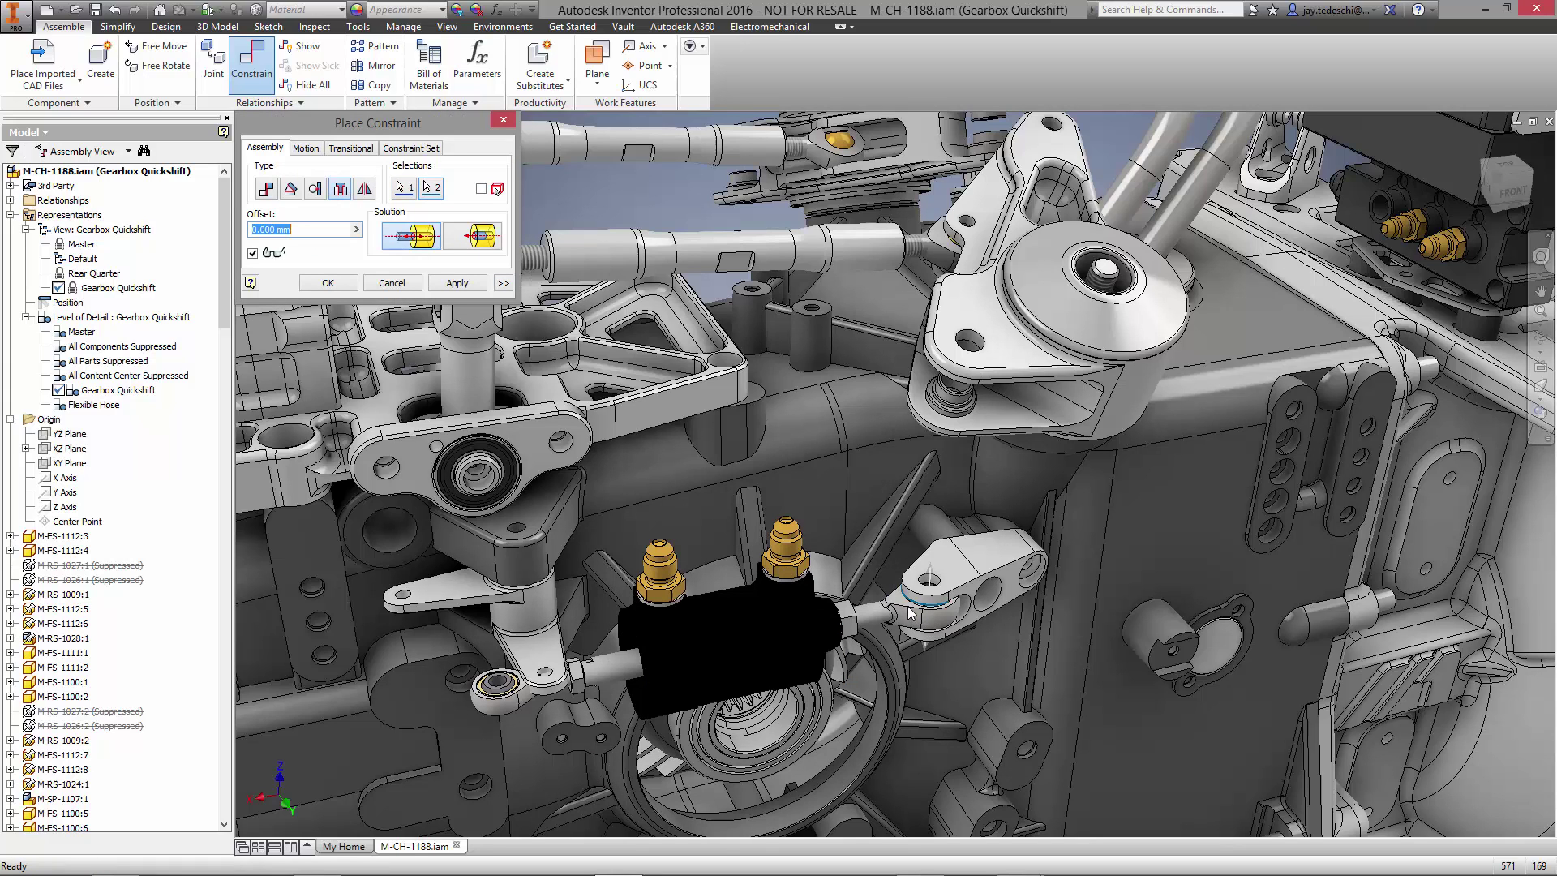
left_click(328, 283)
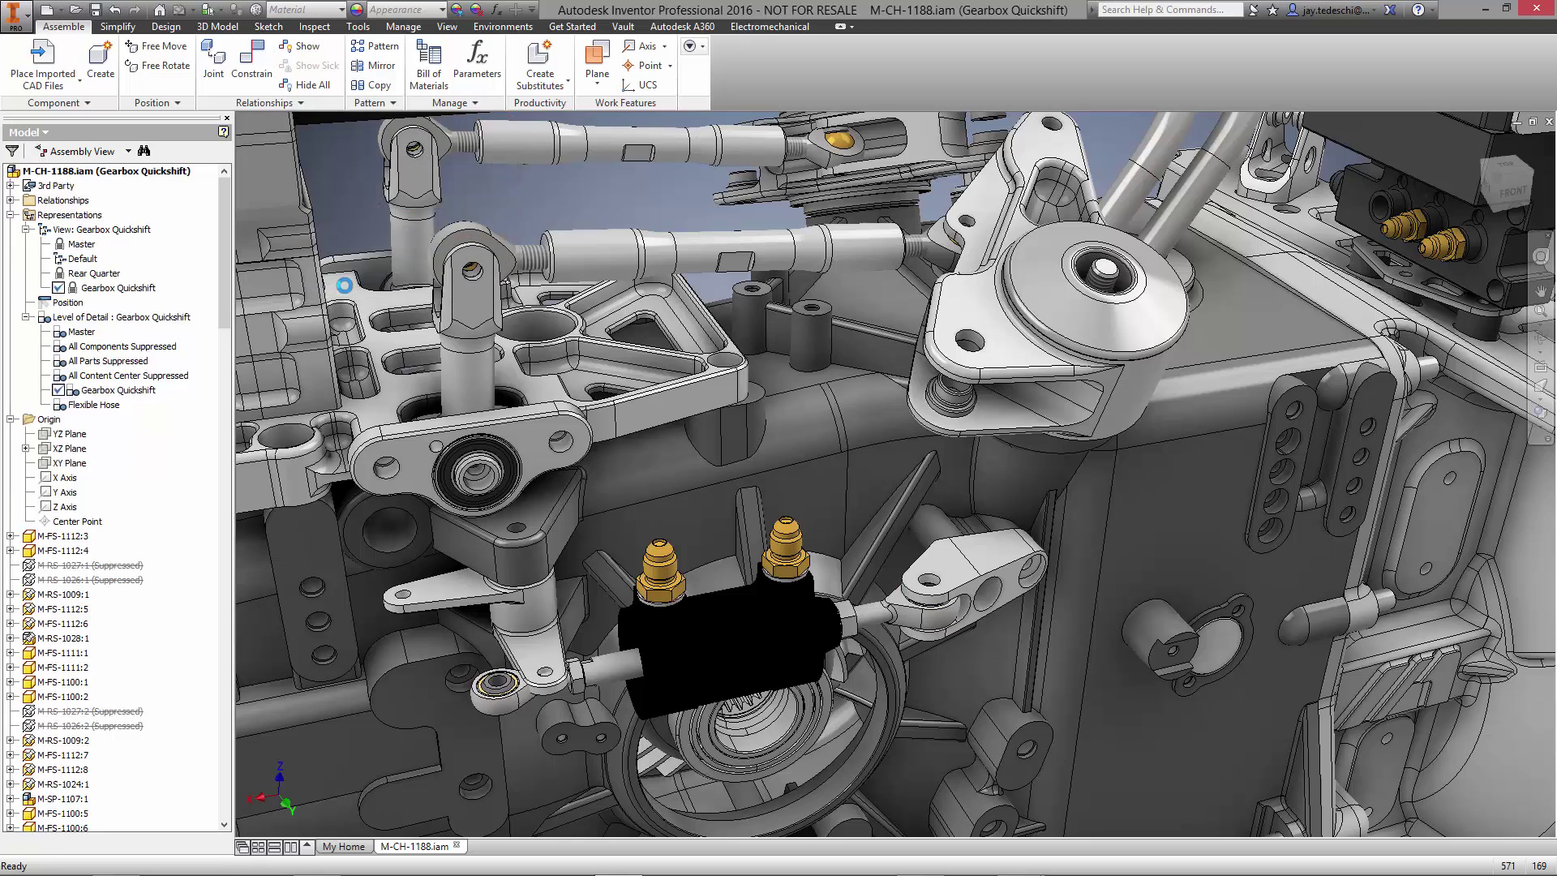
Step: Edit the Shiftec GCU 700 import to exclude subcomponents Shiftec GCU 7003, 7004 and 7005
left_click(1433, 185)
right_click(1433, 185)
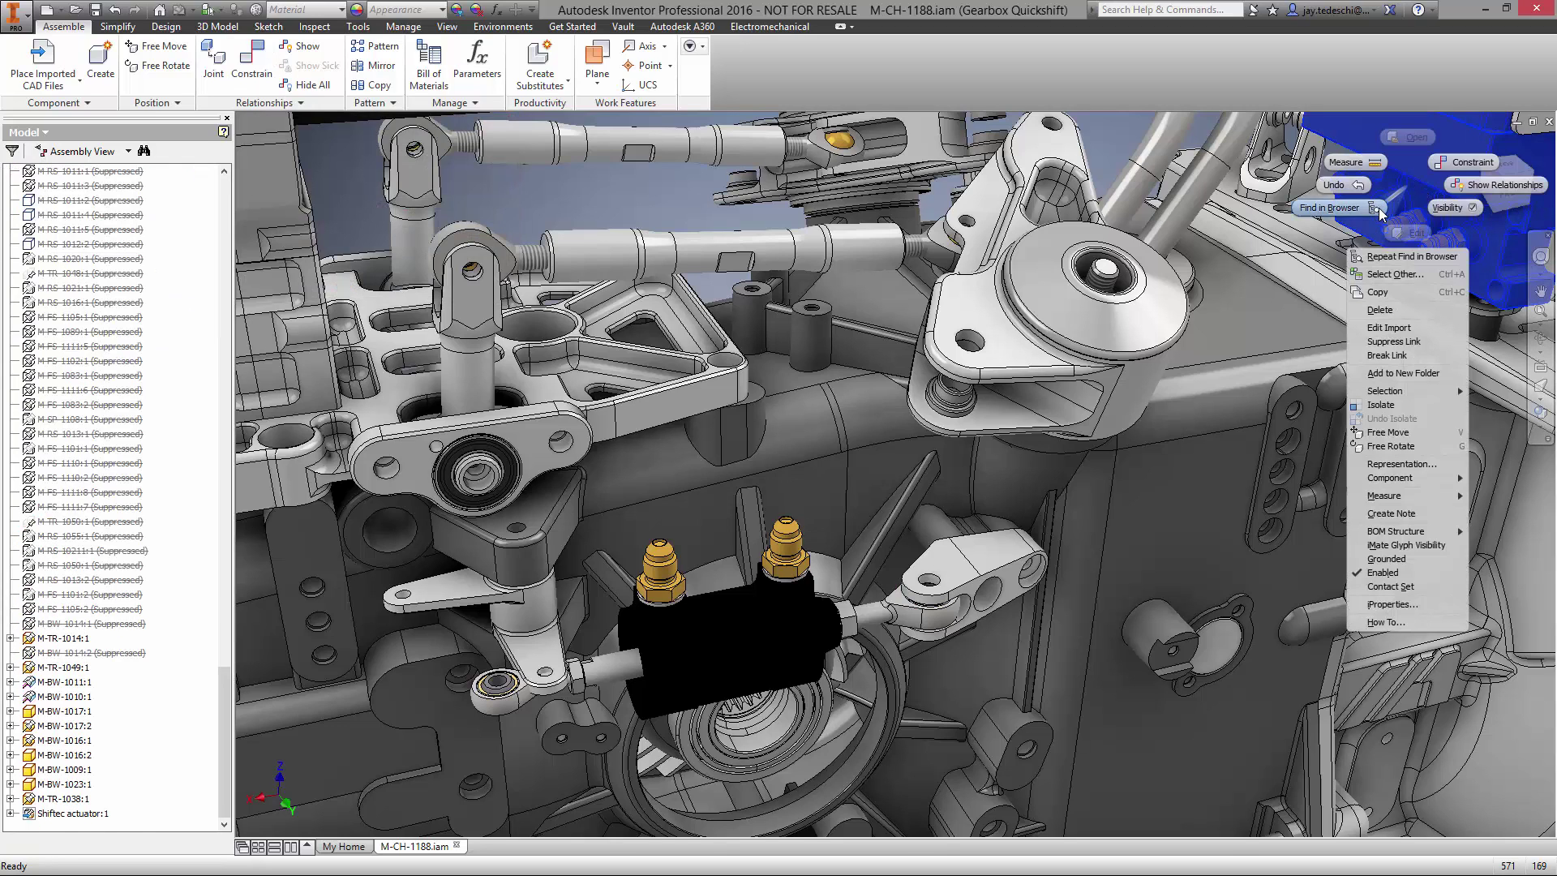
left_click(1335, 208)
right_click(99, 178)
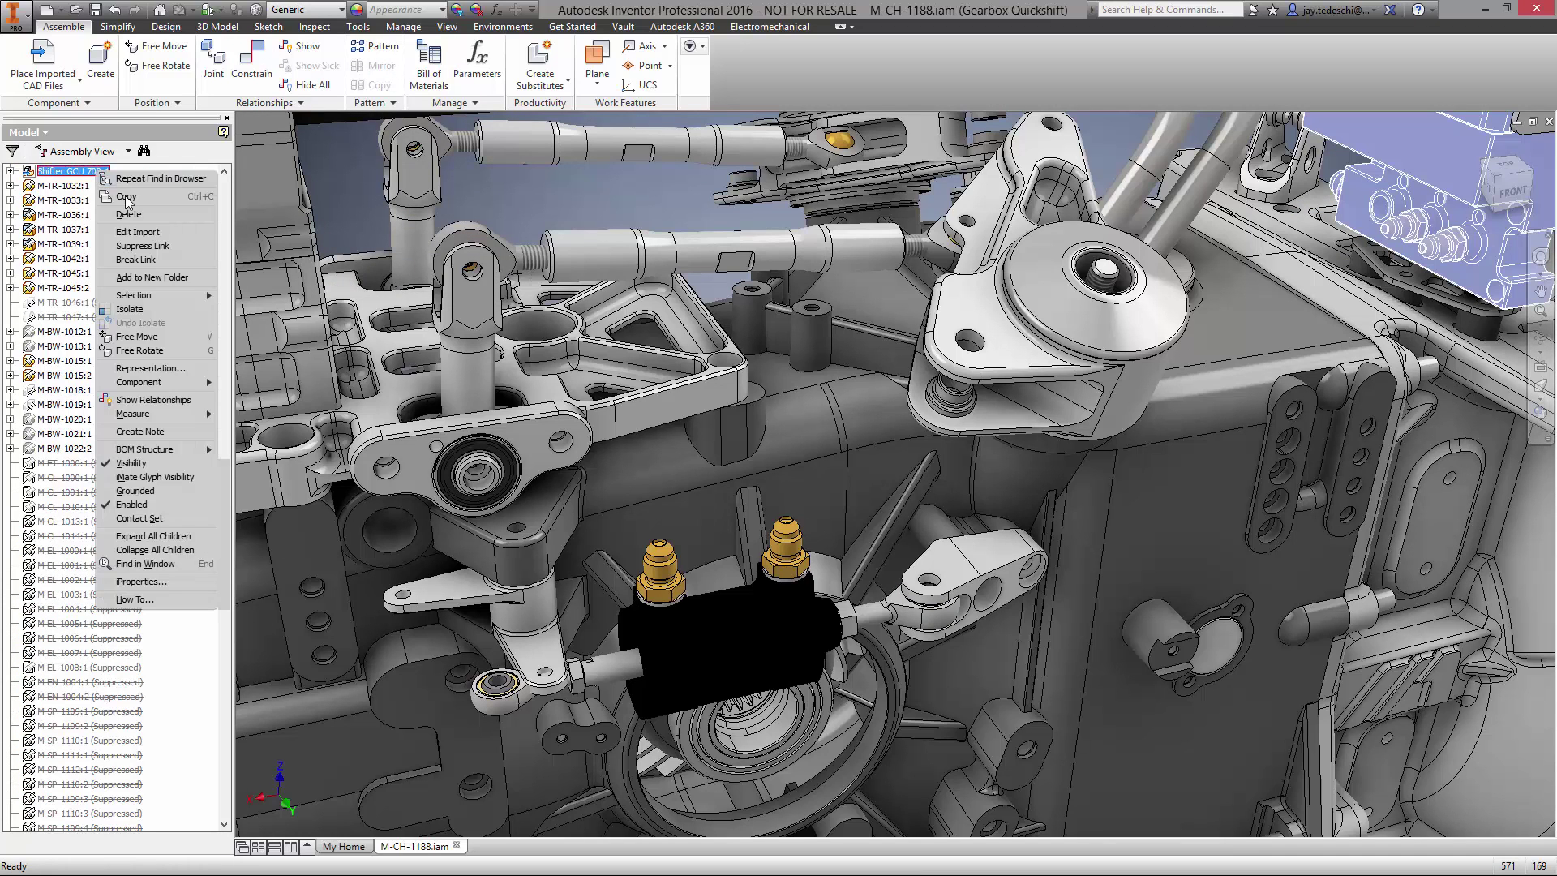
left_click(154, 234)
left_click(299, 146)
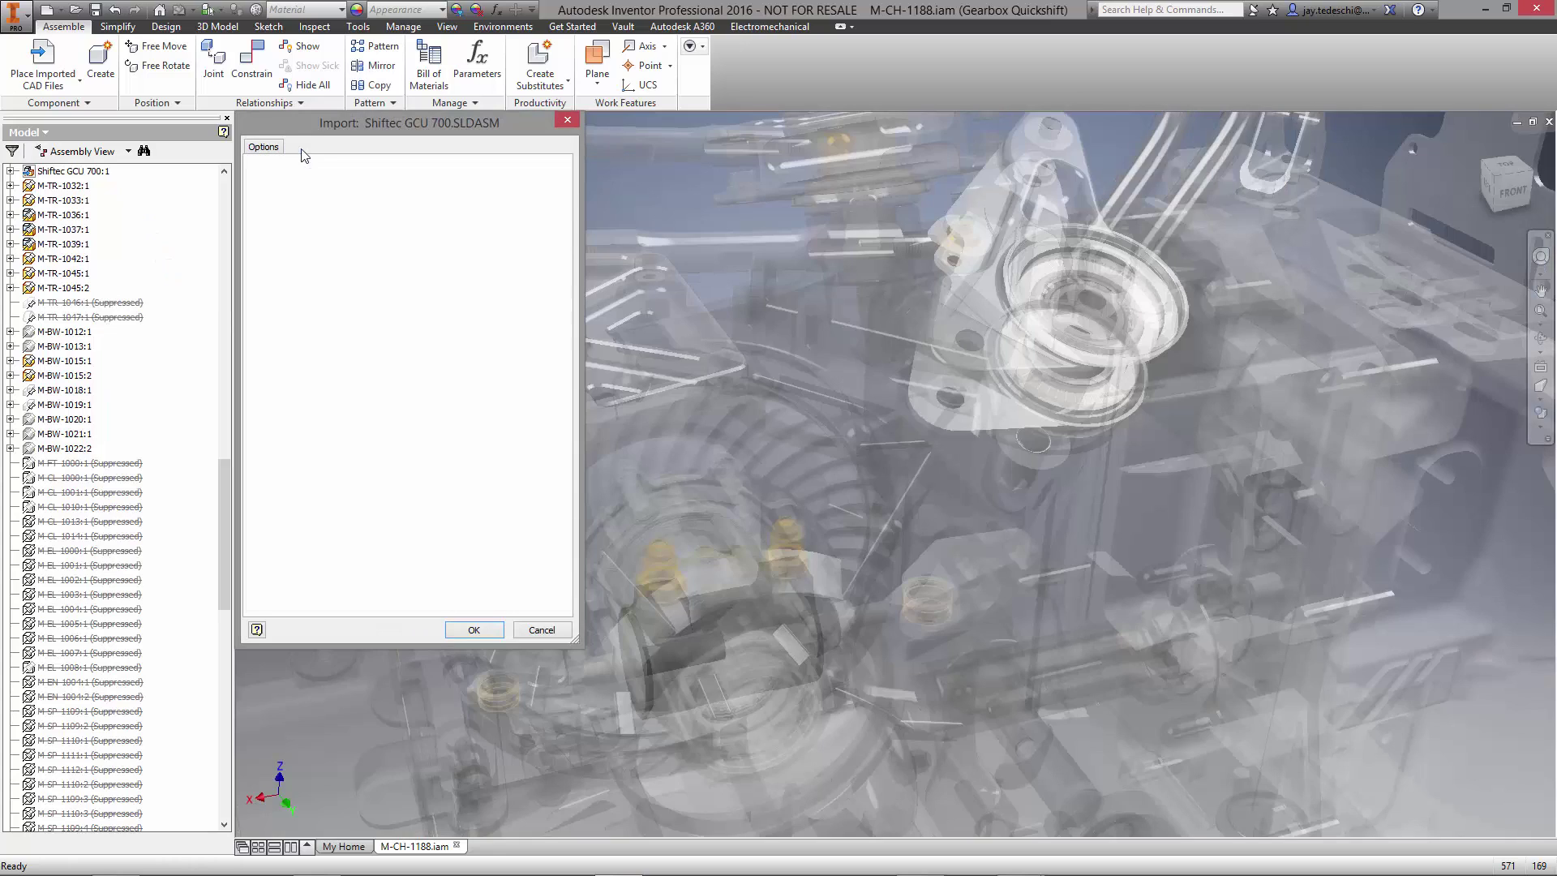
left_click(289, 257)
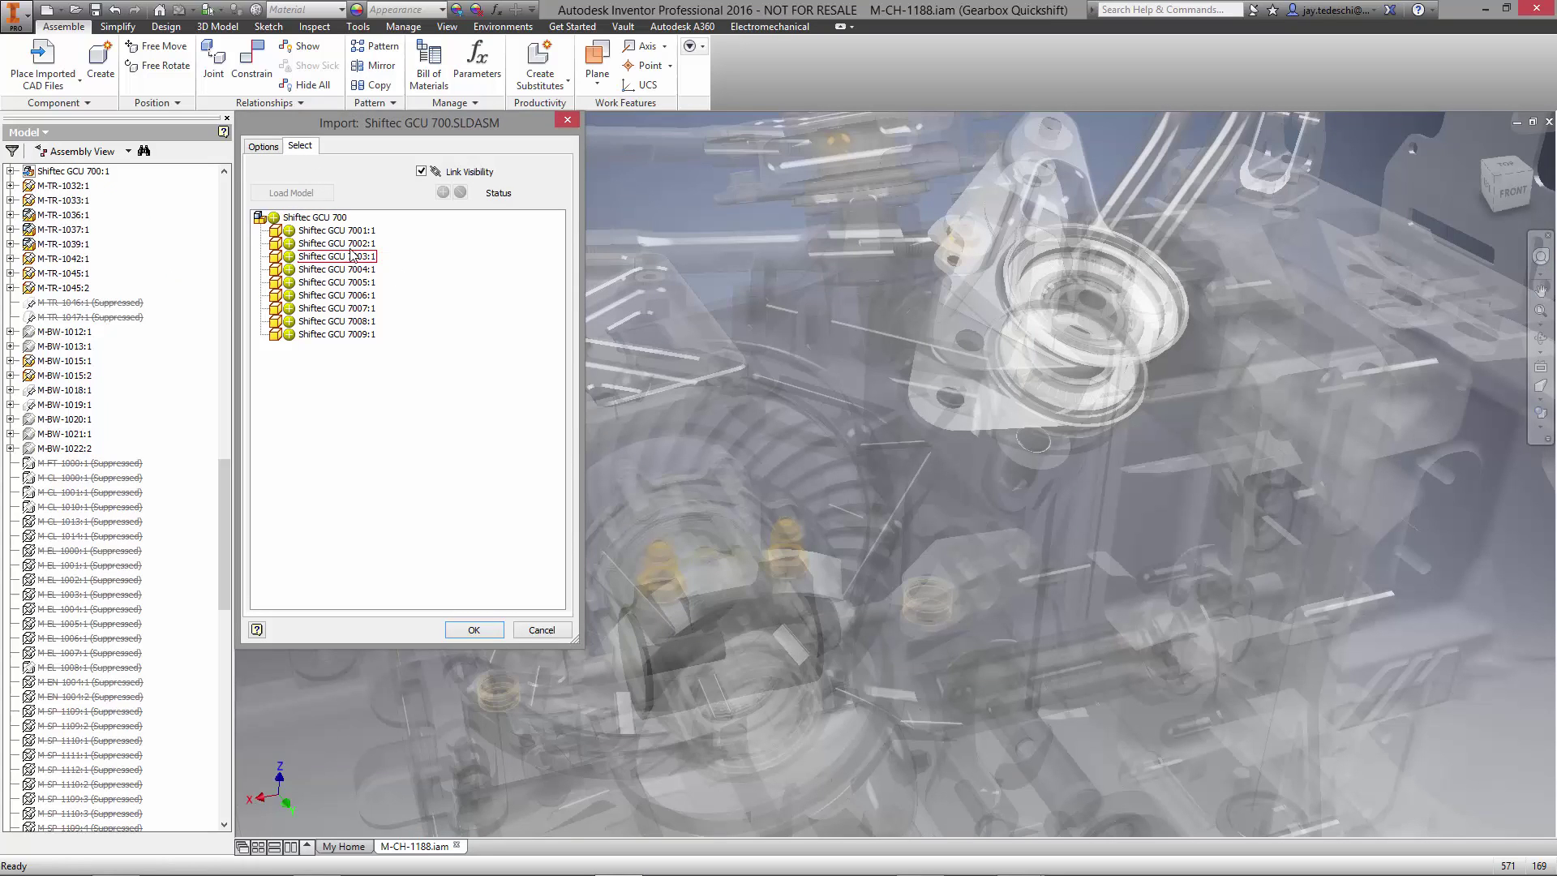
left_click(288, 269)
left_click(289, 283)
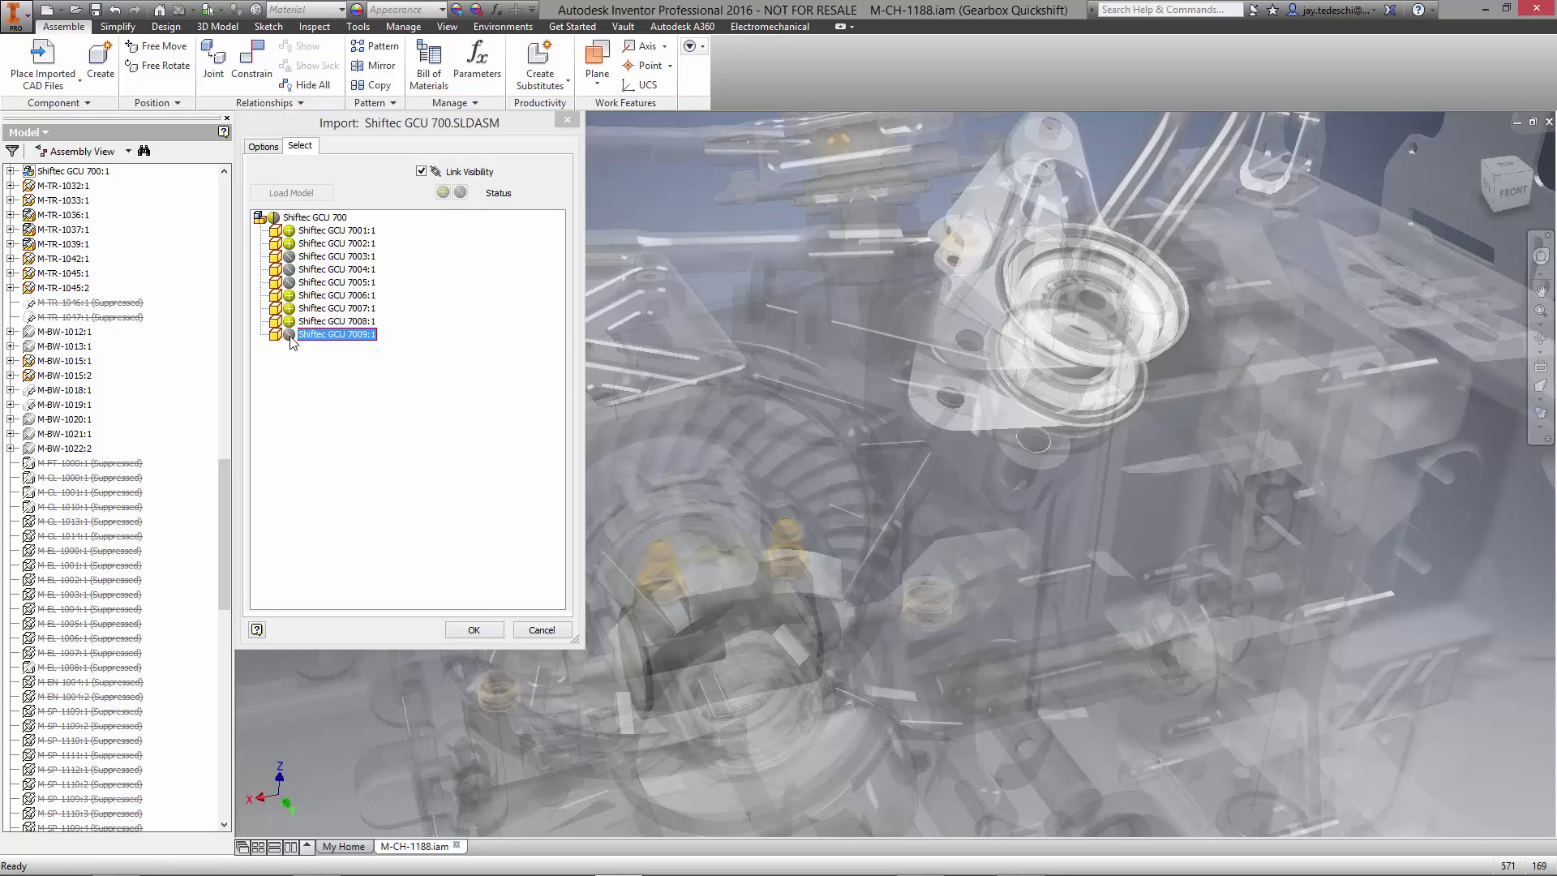
left_click(473, 629)
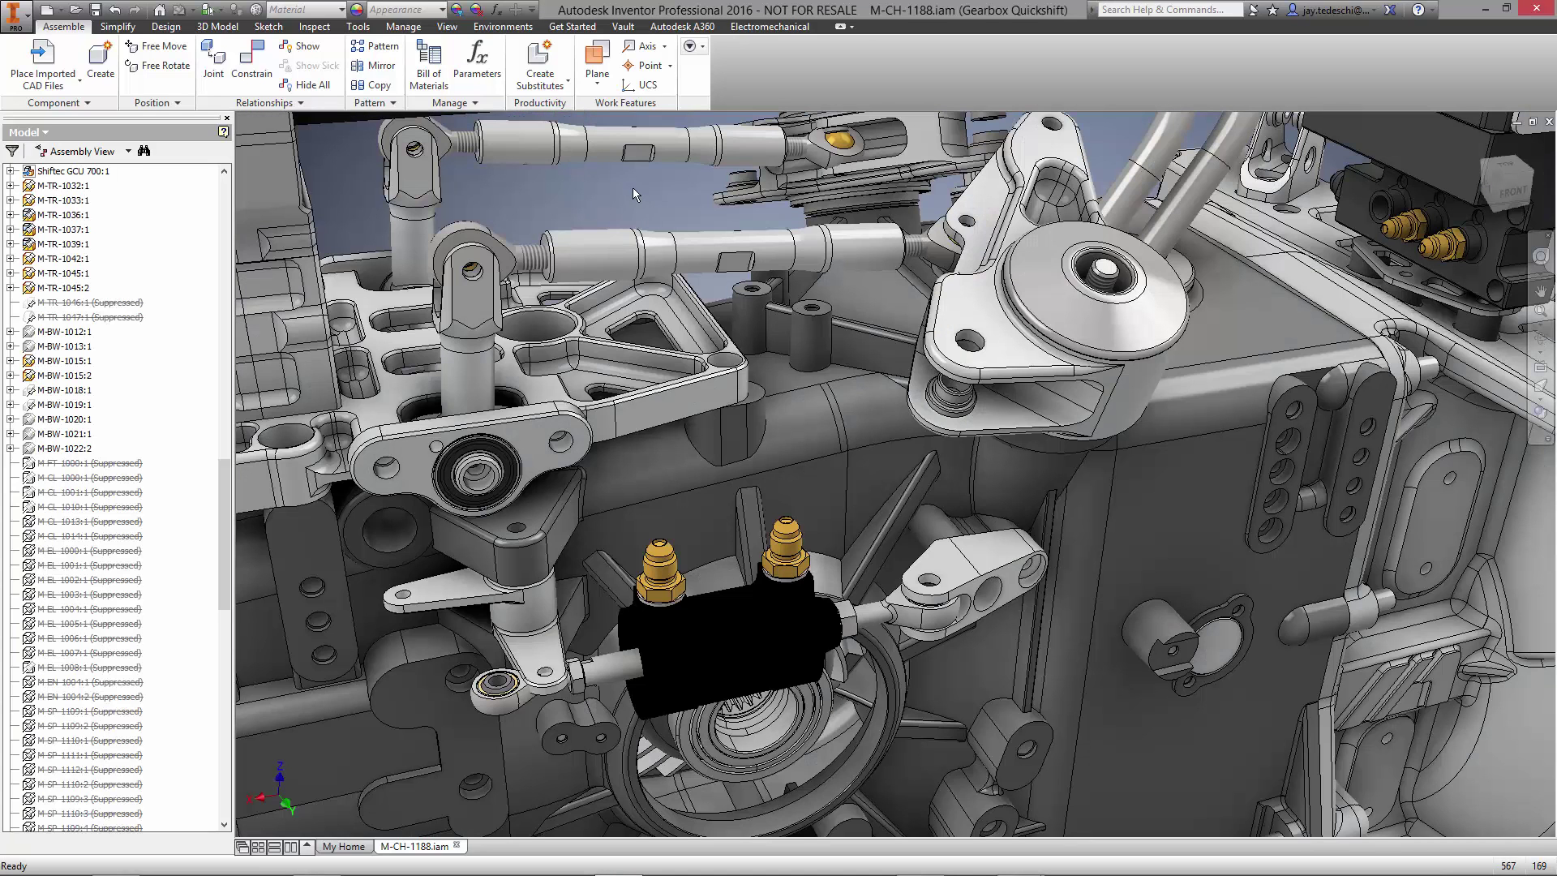
scroll(222, 503, "up", 10)
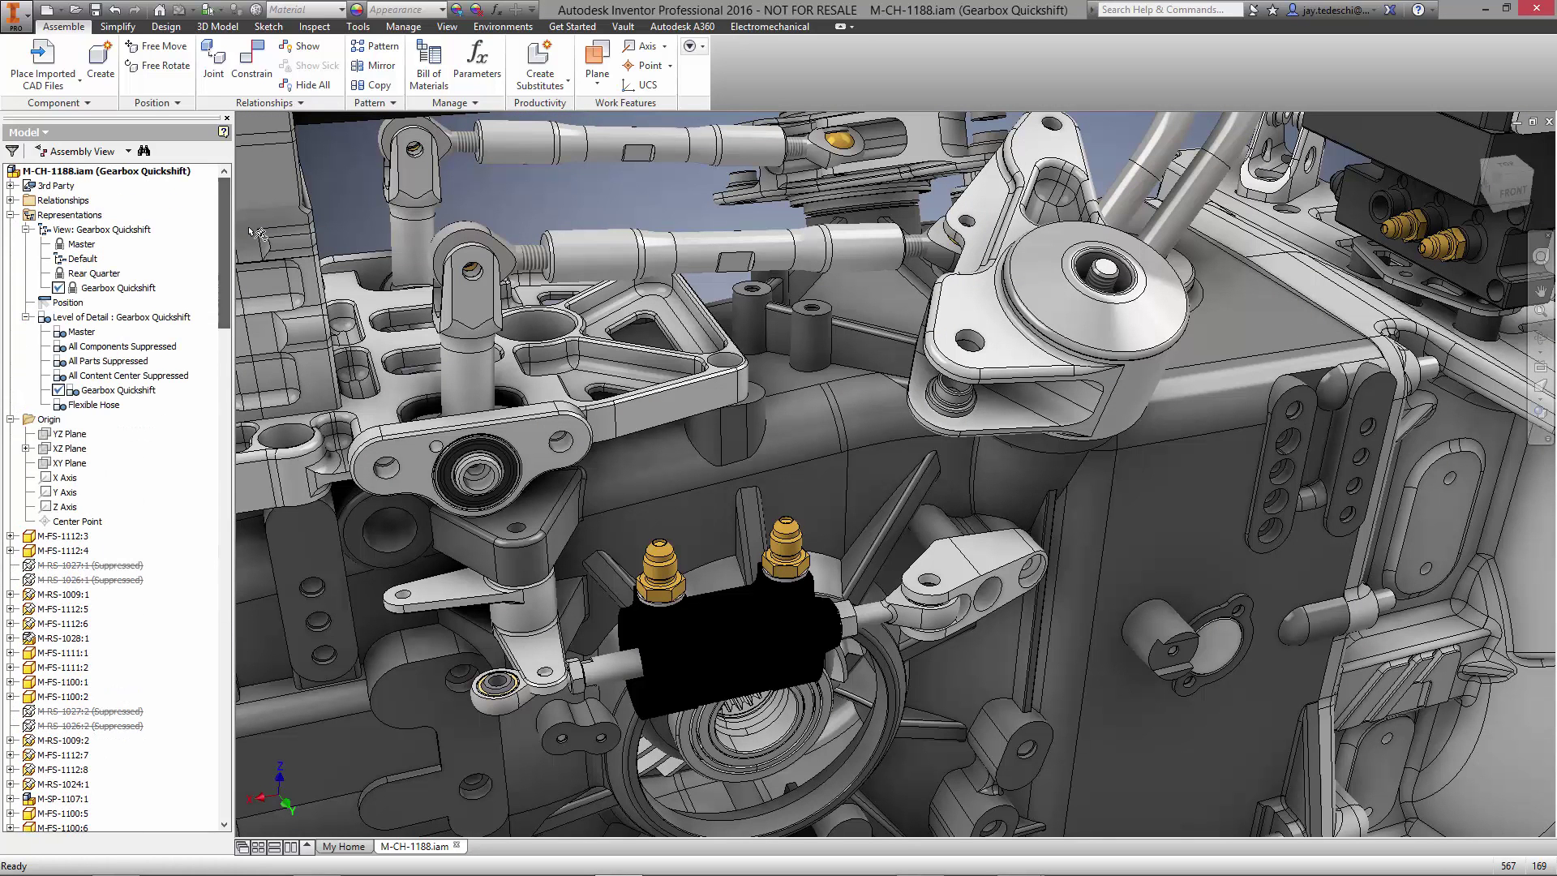
Step: Activate the Flexible Hose level of detail
left_click(94, 405)
right_click(94, 404)
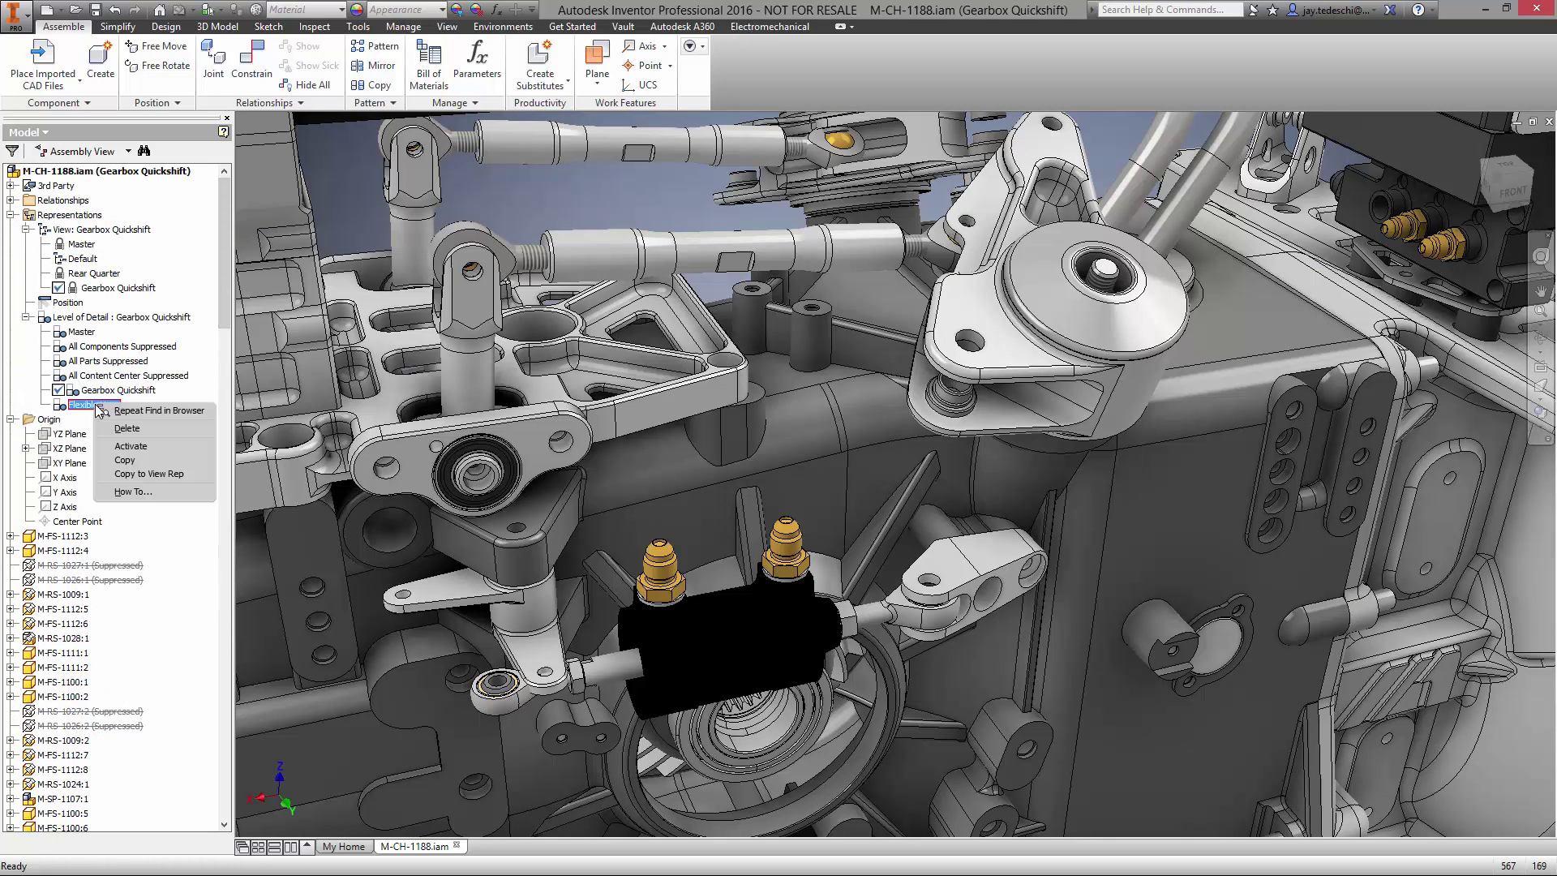
left_click(145, 451)
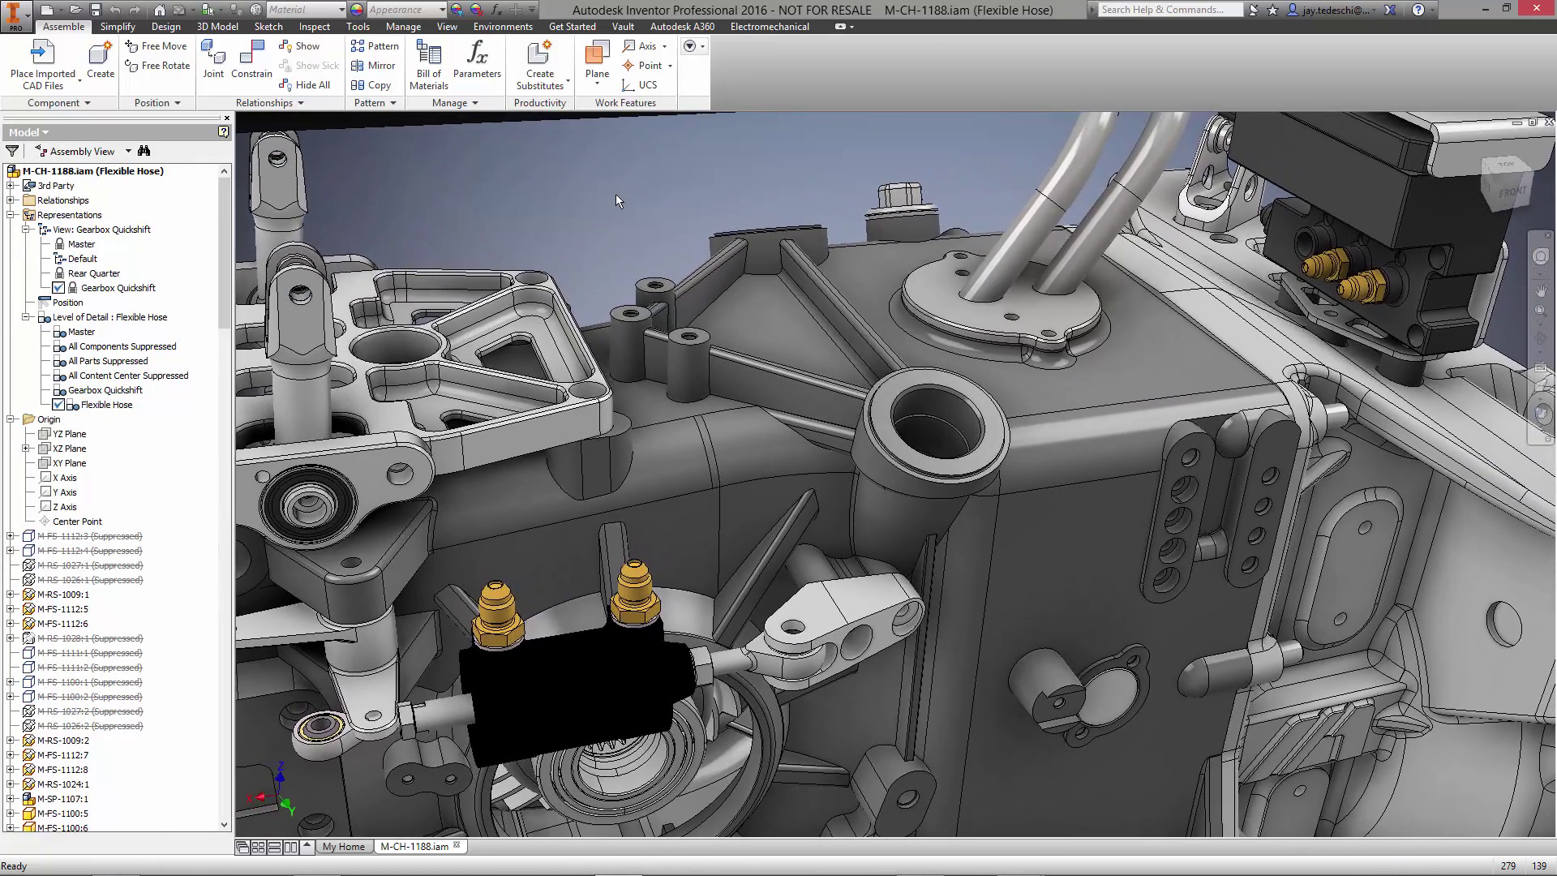
Step: Create tube and pipe run M-TR-1096 with run M-TR-1097, using TR prefixes for both files
left_click(503, 26)
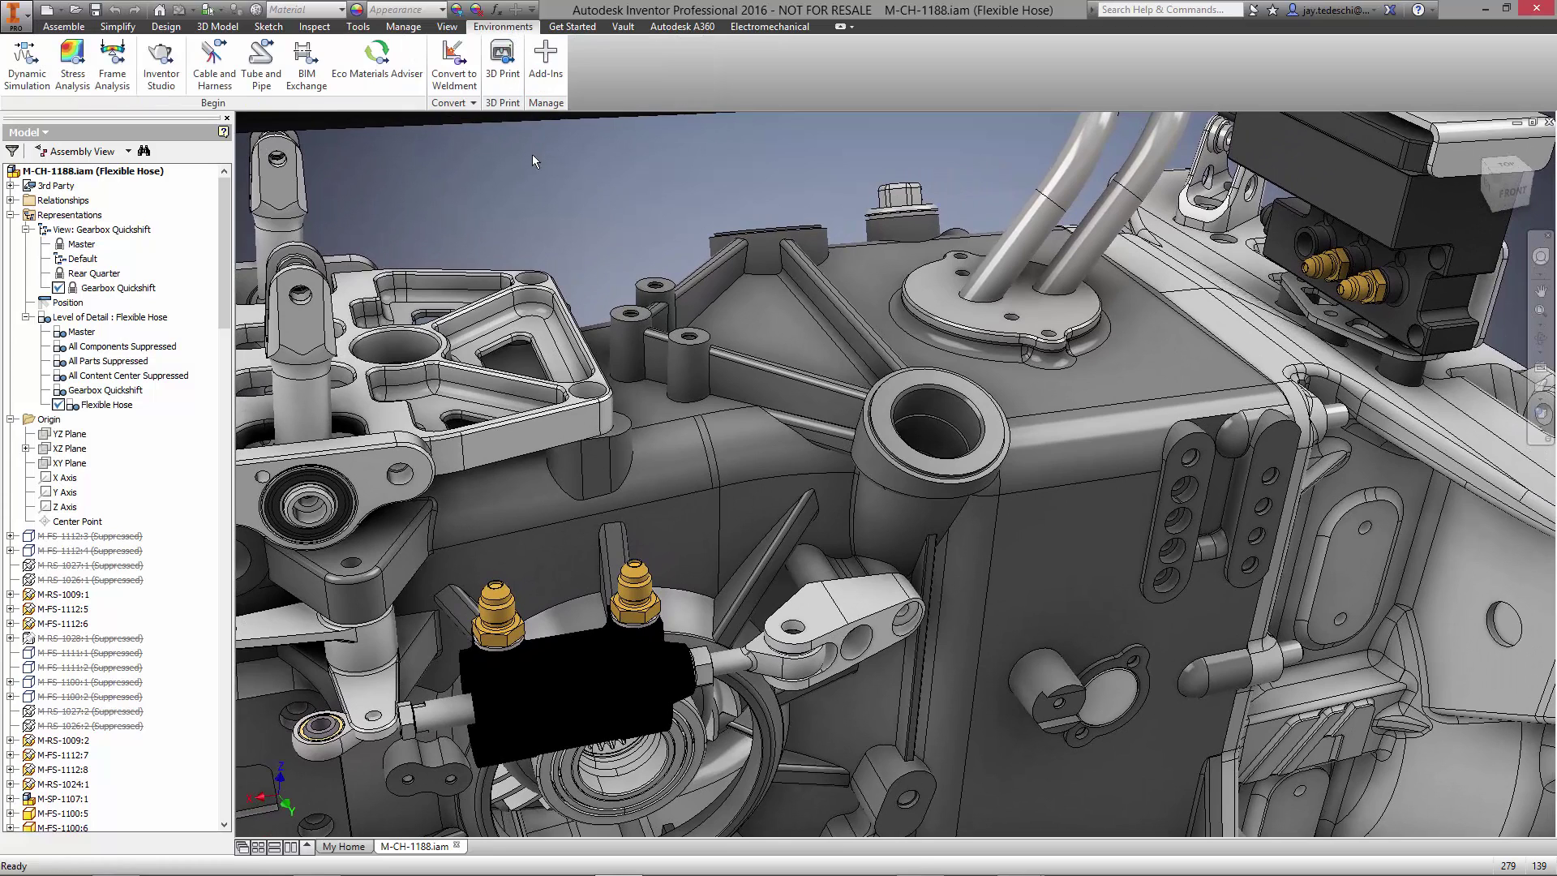
left_click(268, 76)
left_click(288, 108)
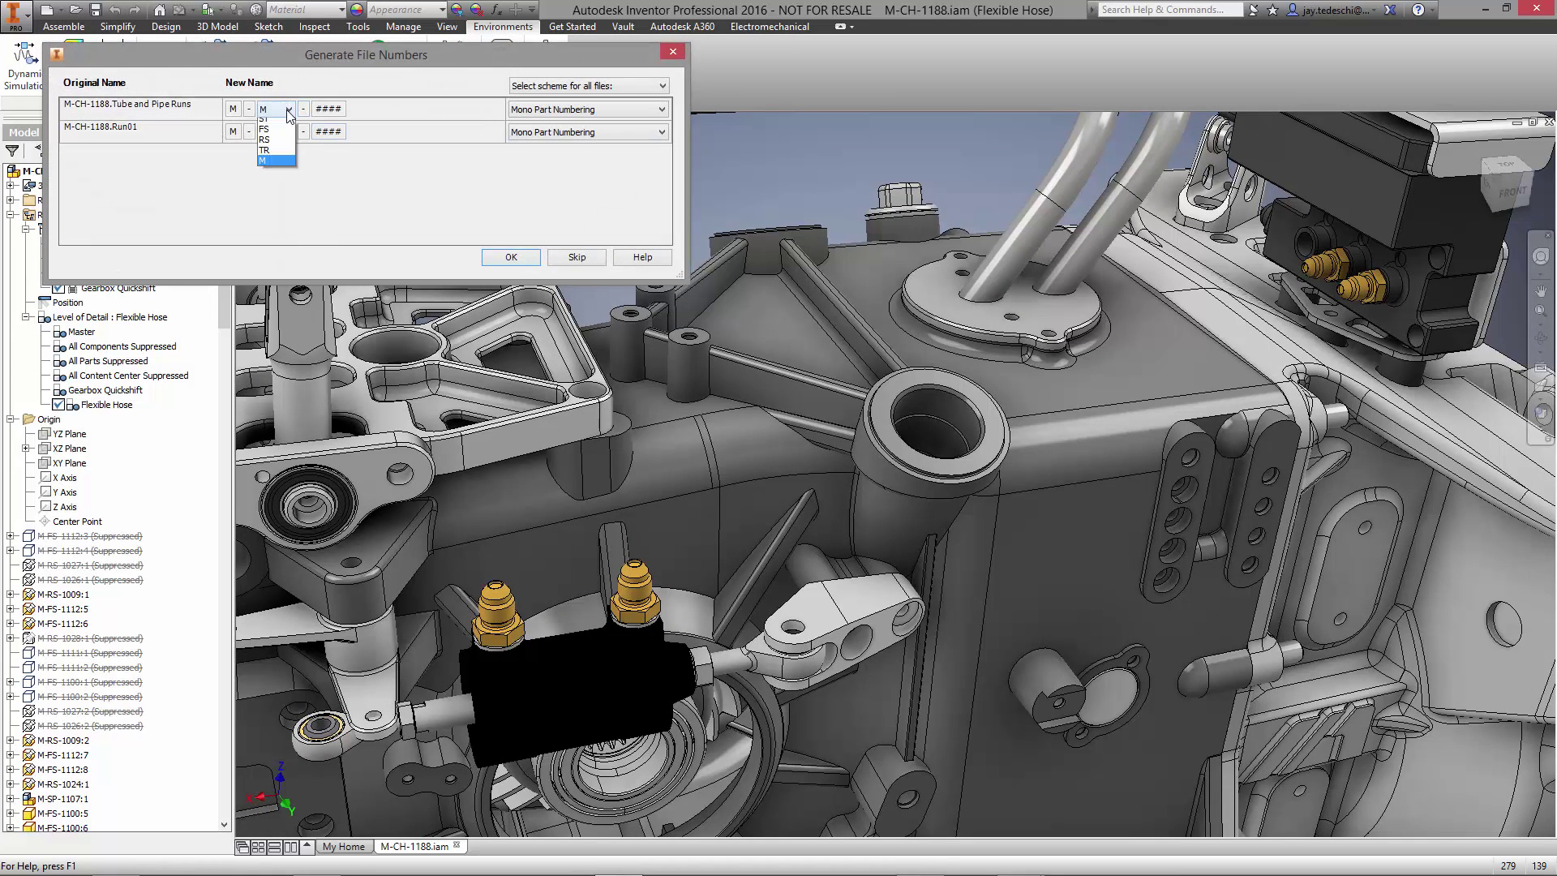
left_click(265, 272)
left_click(289, 132)
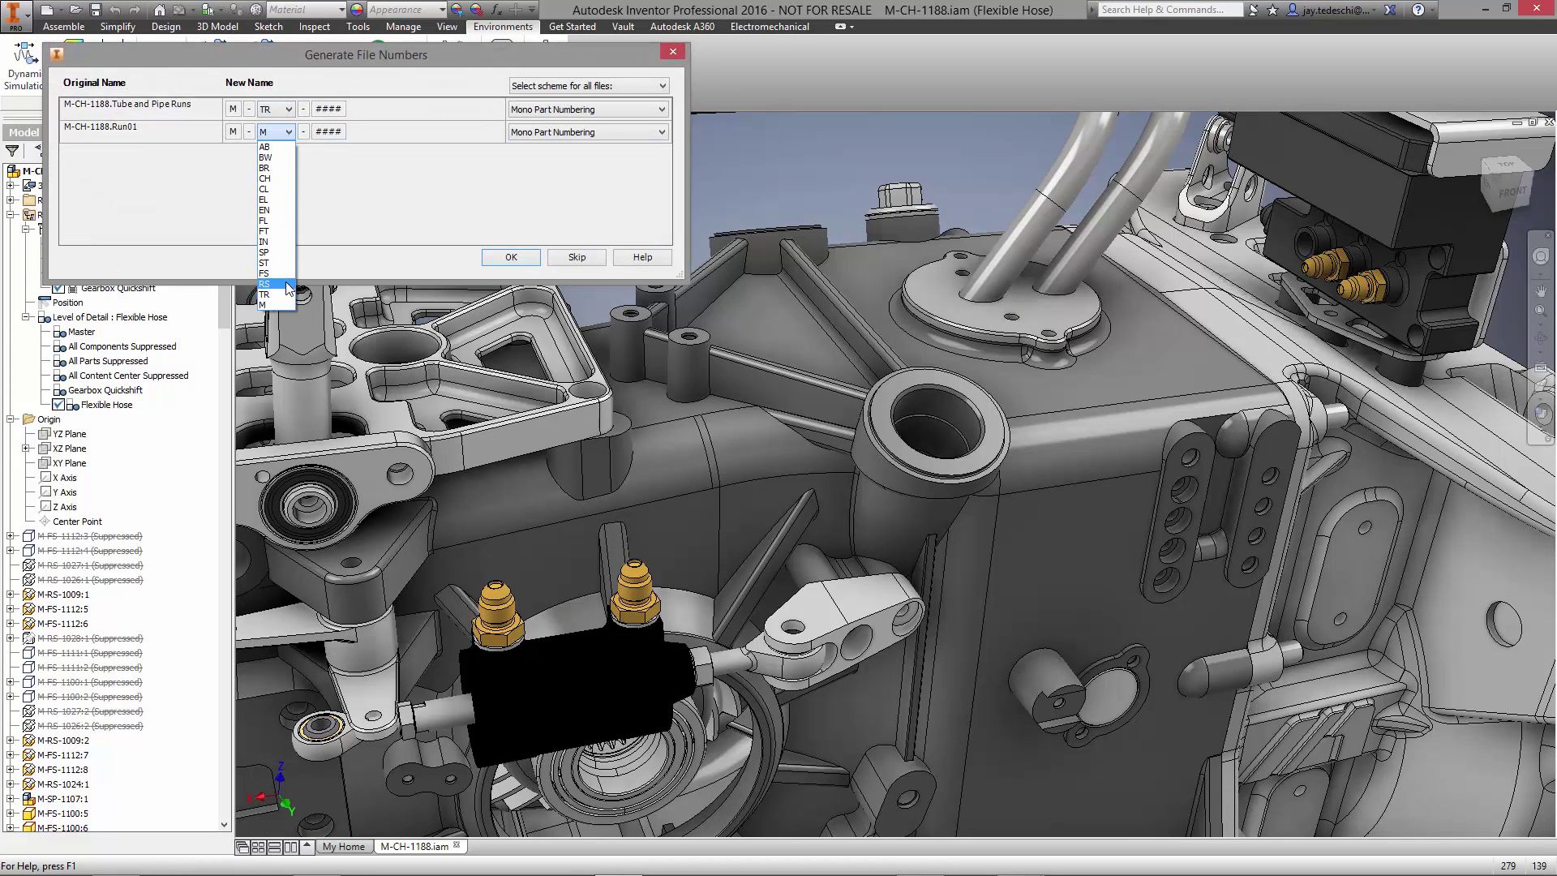
left_click(265, 294)
left_click(509, 258)
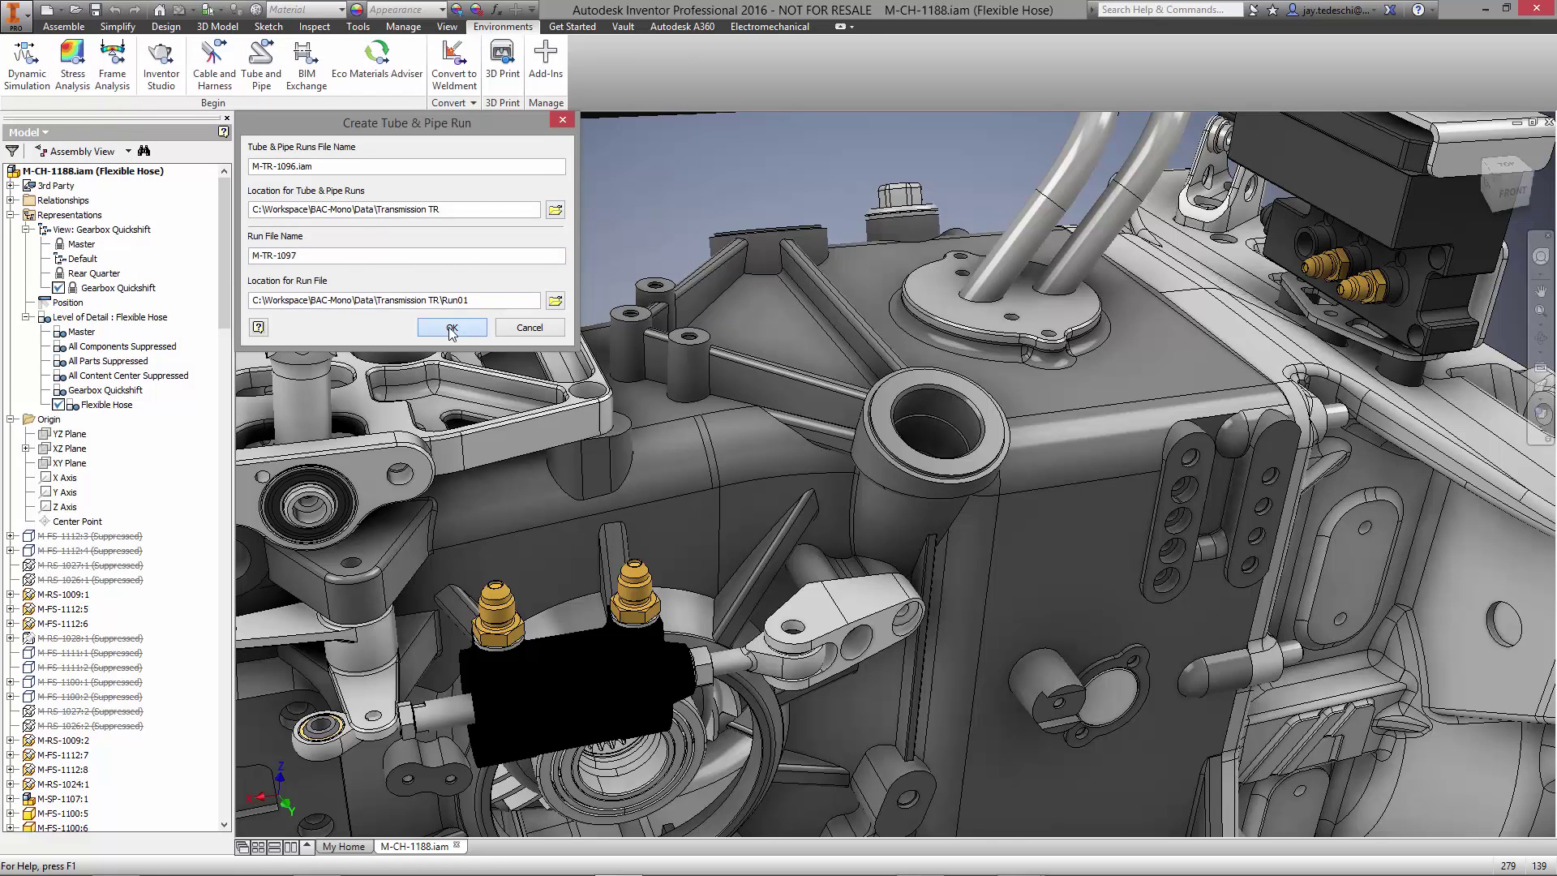
left_click(458, 329)
Step: Copy the Hydraulic Hose - Female Thread - Swivel flexible hose style and make the copy active
left_click(248, 61)
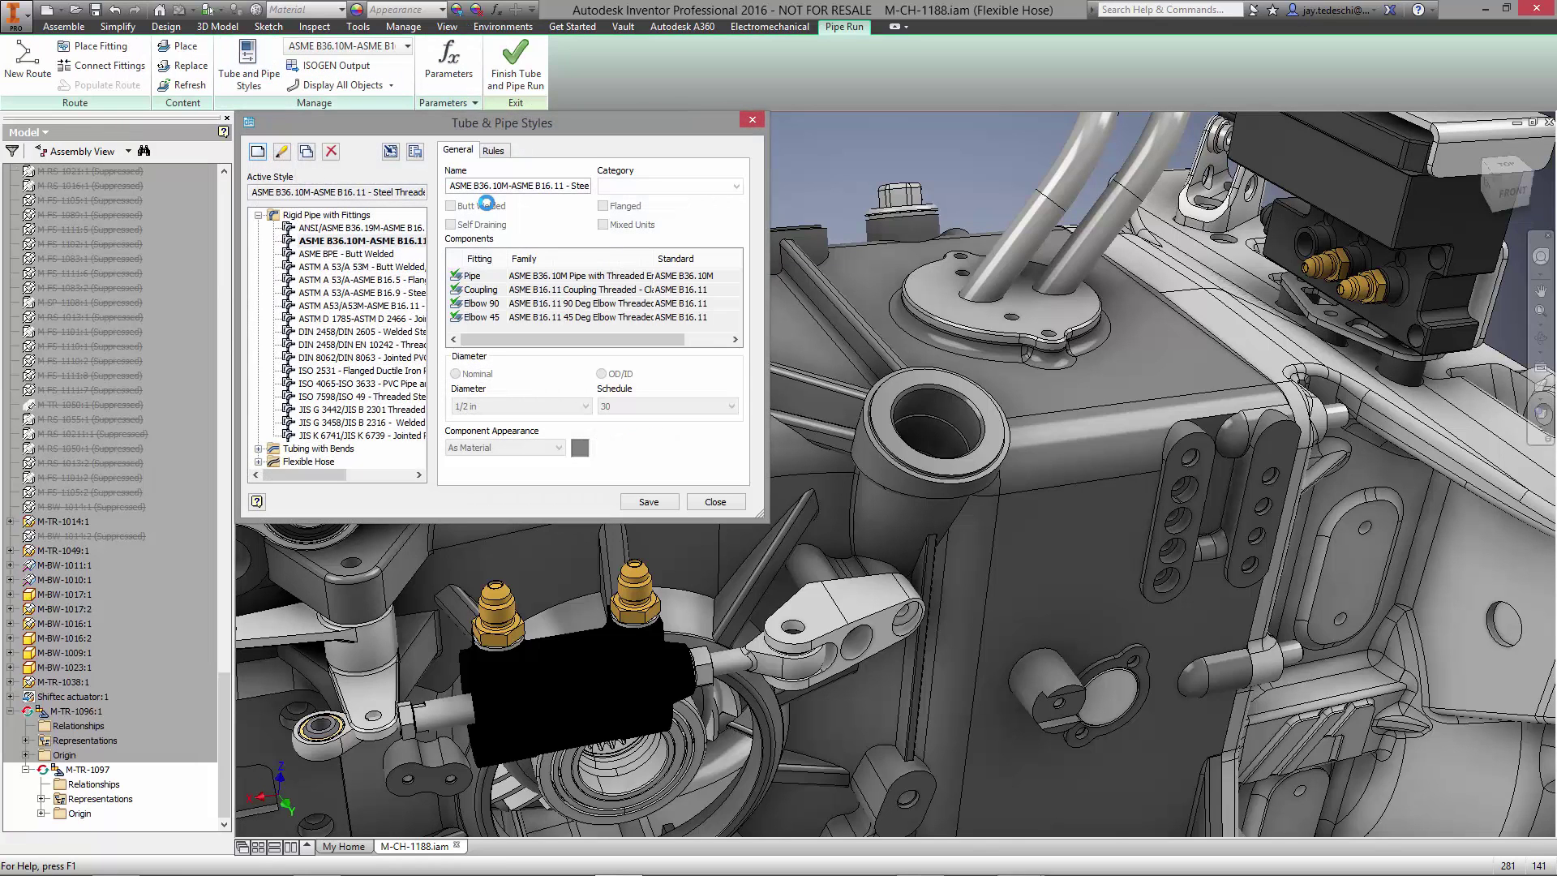
left_click(259, 461)
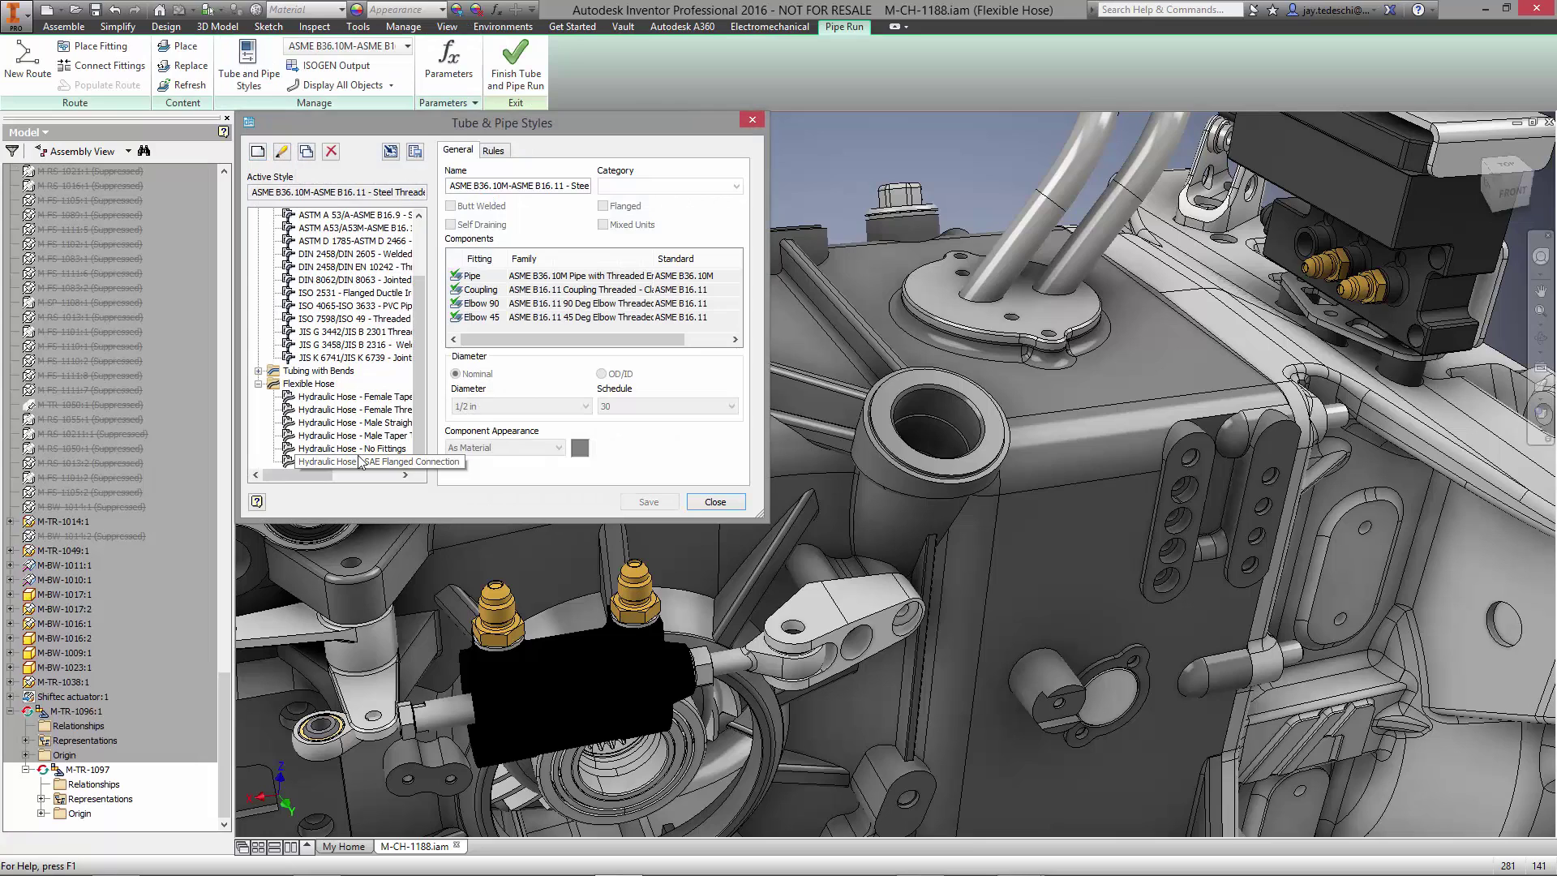
left_click(390, 410)
right_click(390, 409)
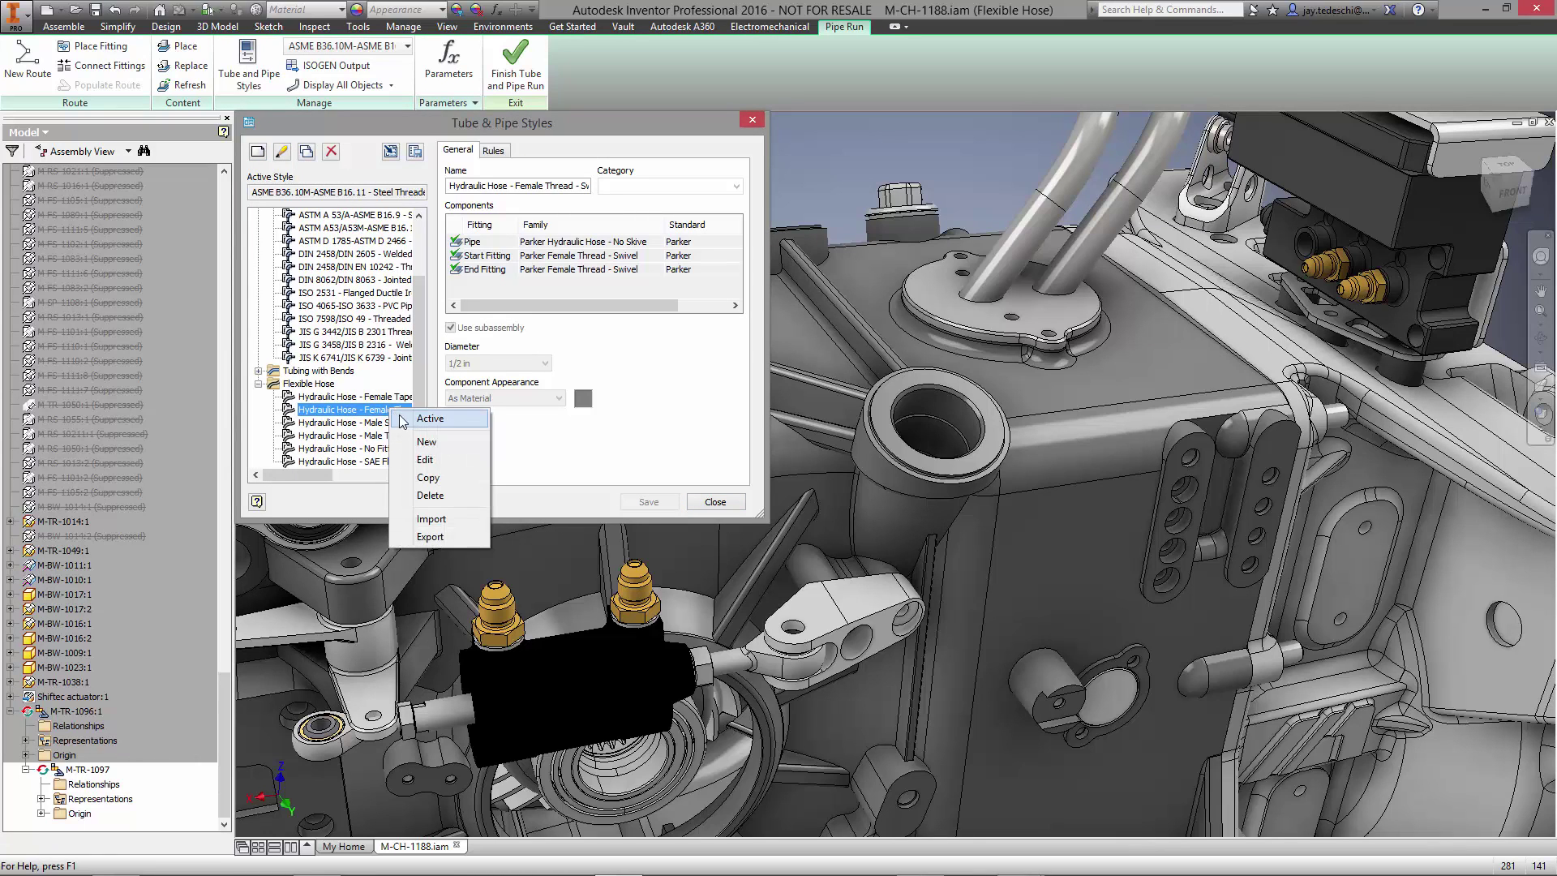
left_click(423, 478)
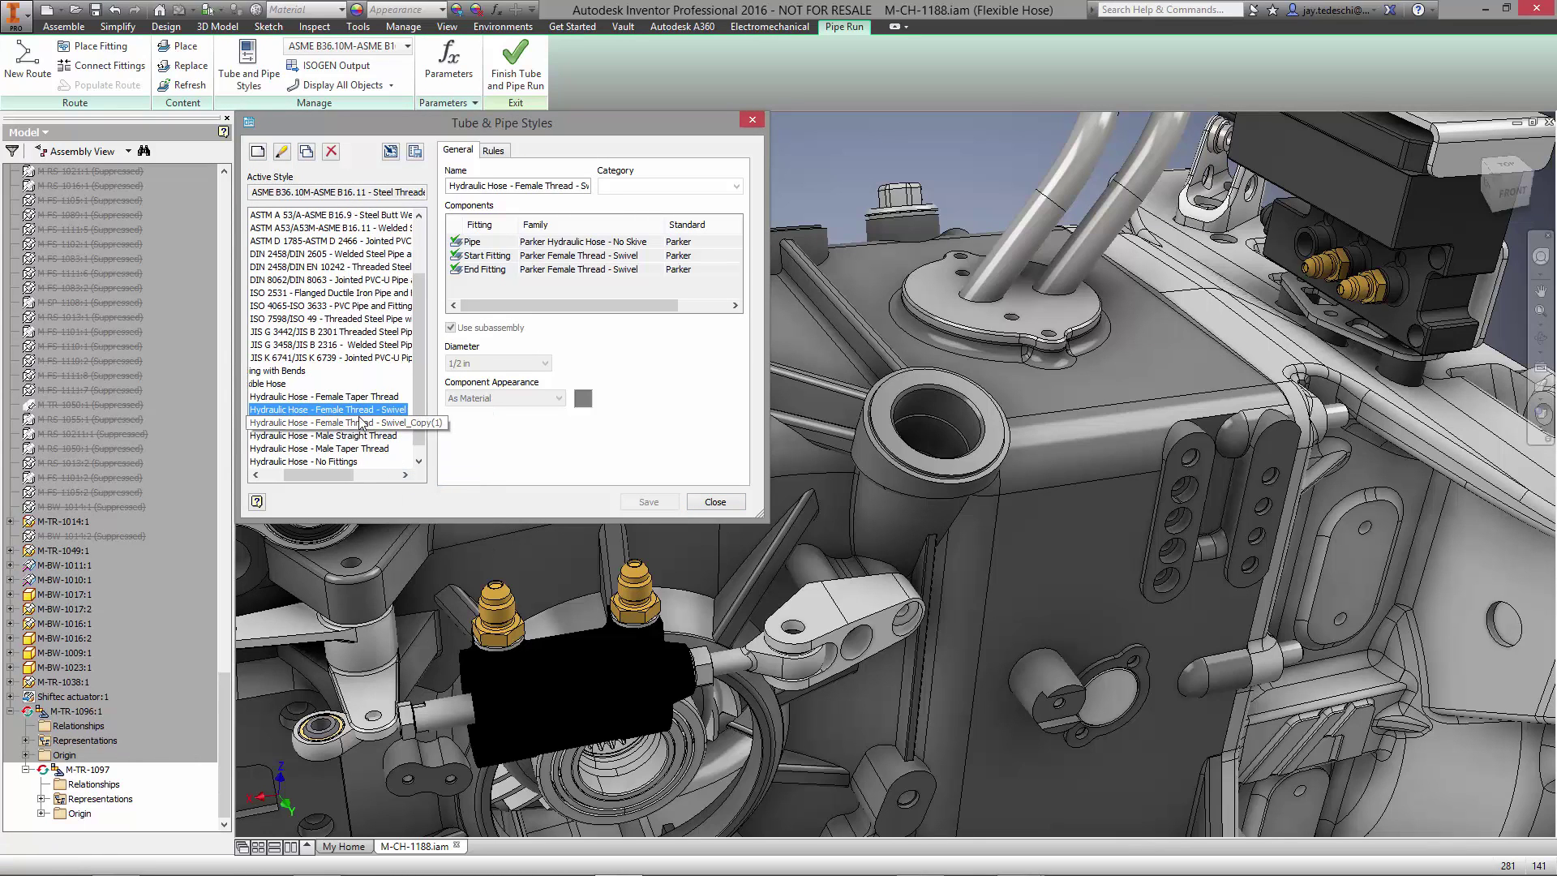
double_click(388, 423)
Step: Rename the copy to Hydraulic Hose - Pneumatic Quickshift, set diameter 1/4 in, and save
right_click(387, 424)
left_click(437, 454)
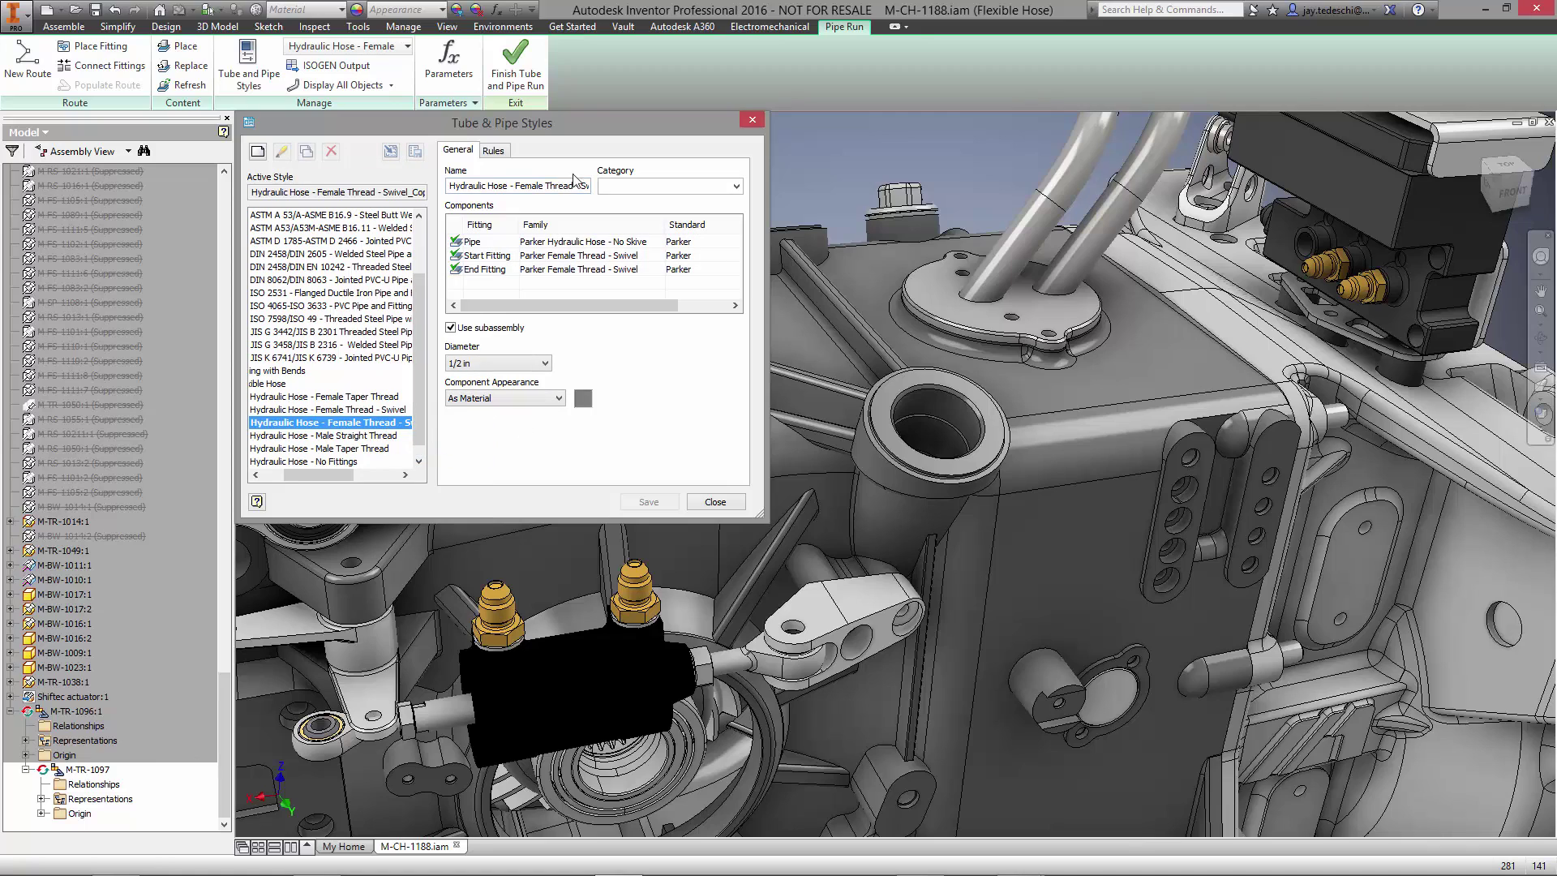
left_click_drag(514, 186, 624, 188)
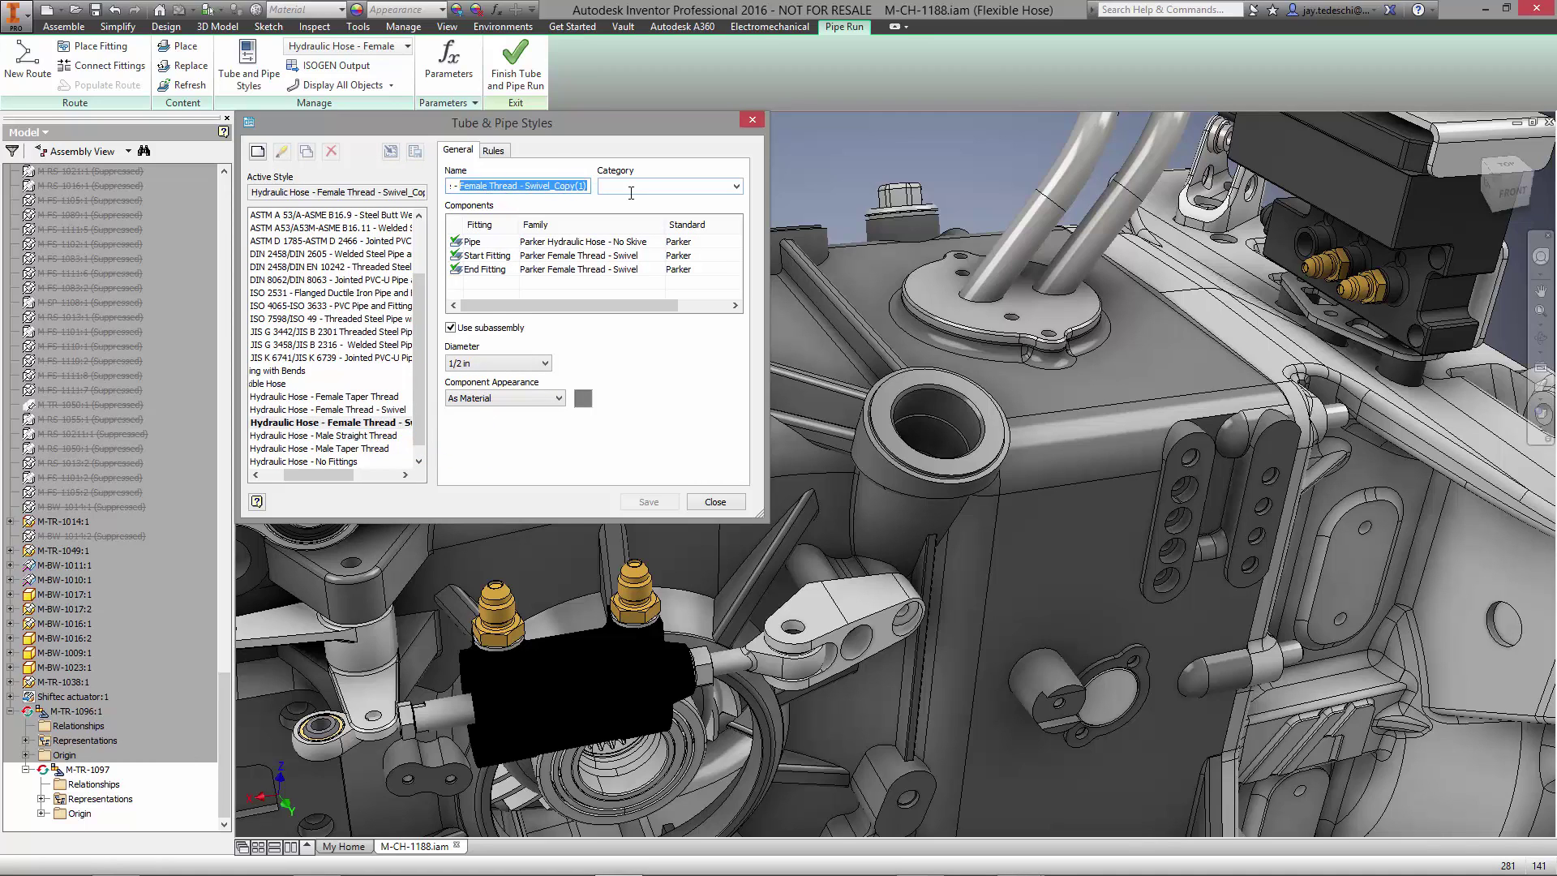
type("Pneumatic Quickshift")
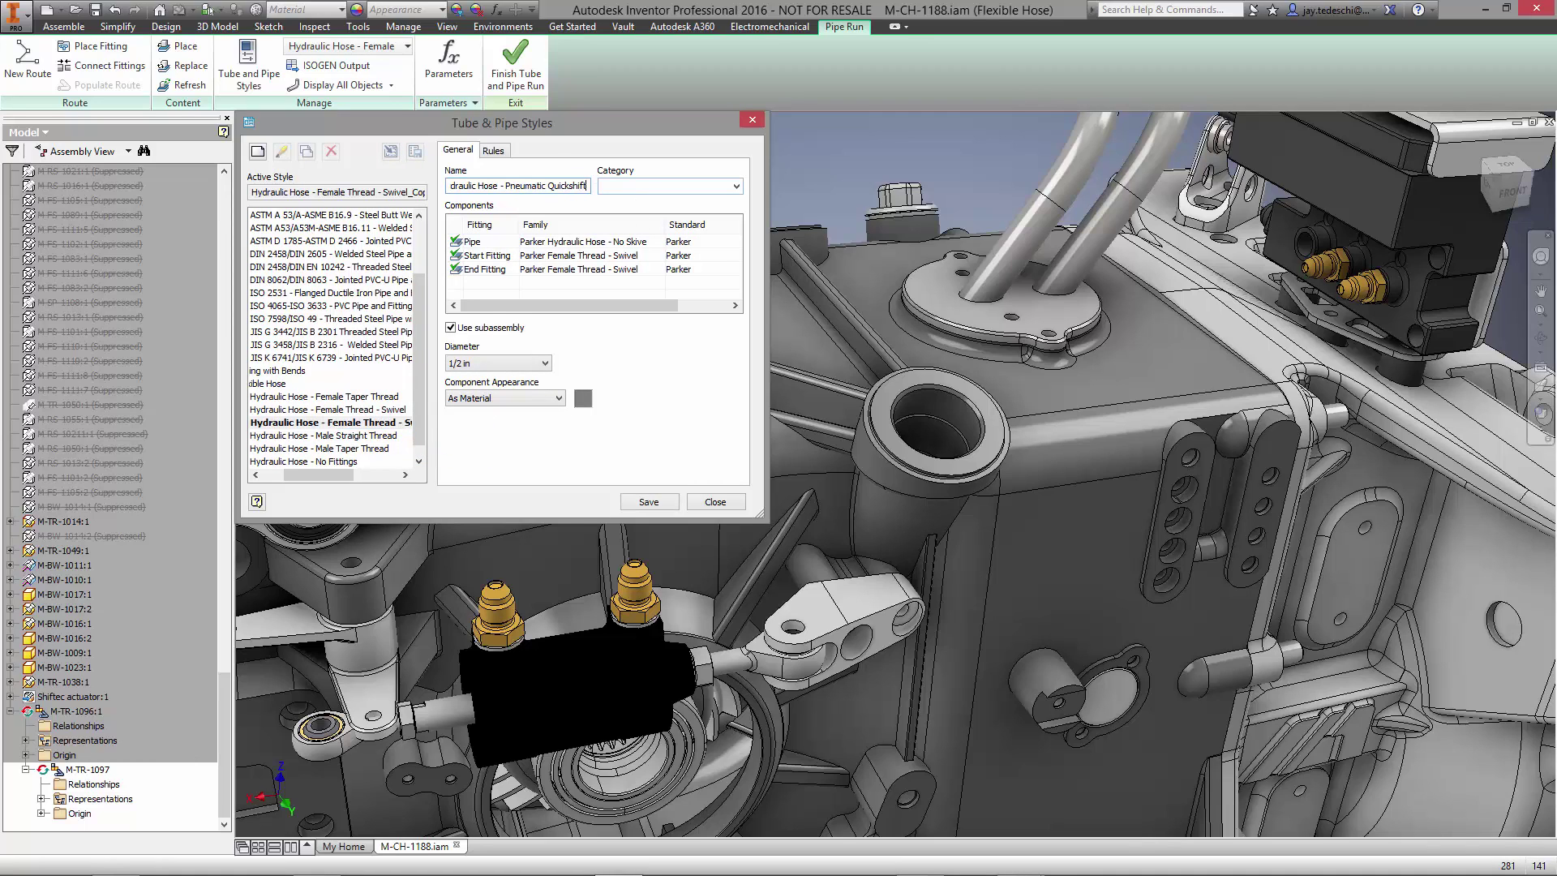
left_click(545, 363)
left_click(511, 382)
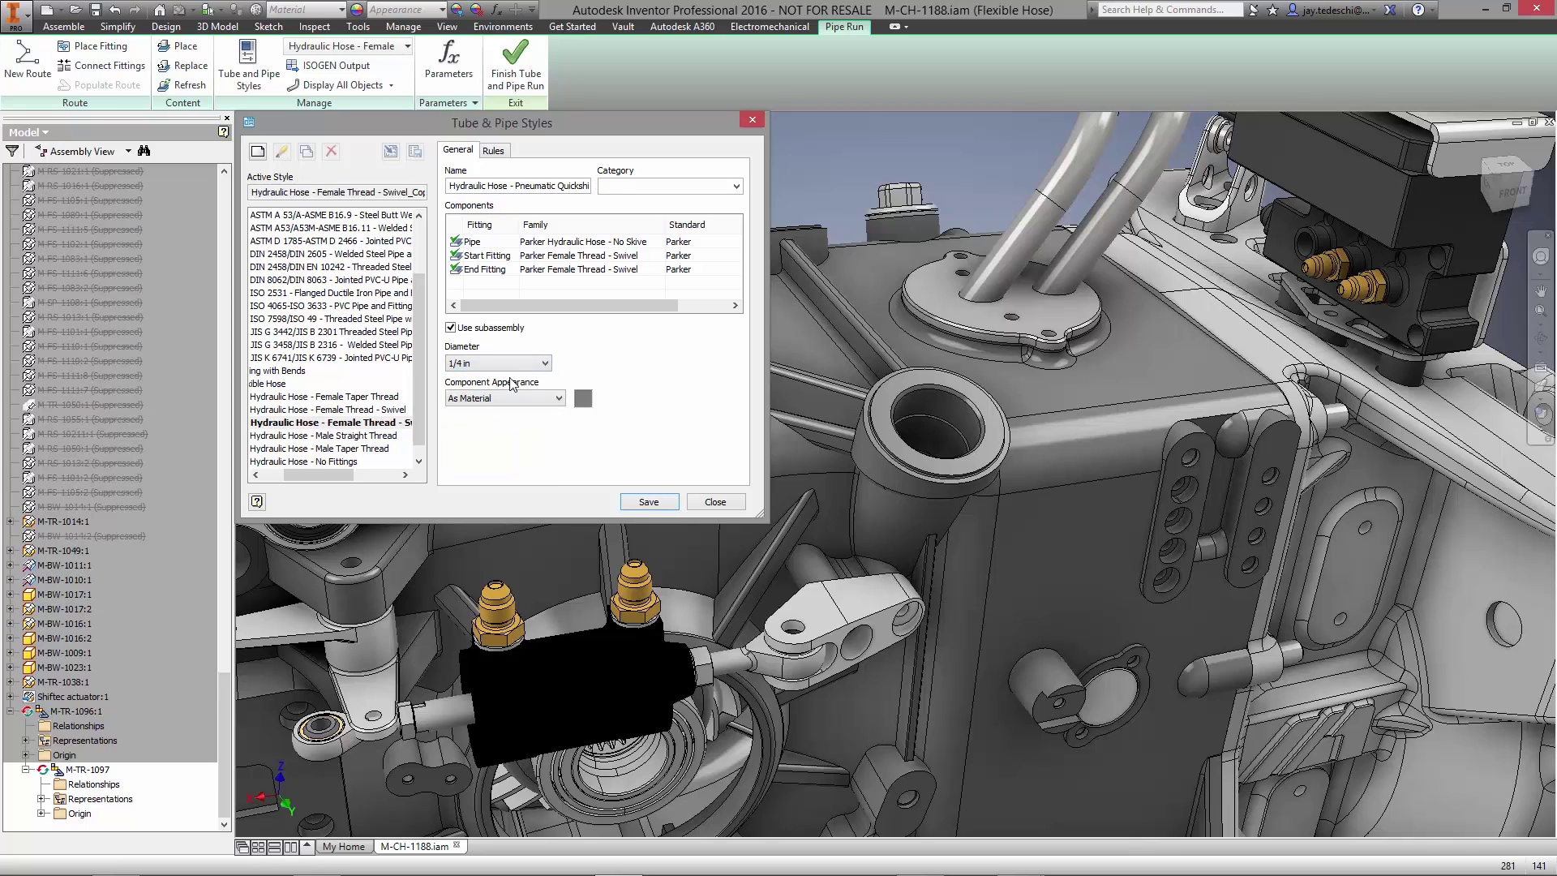
left_click(652, 502)
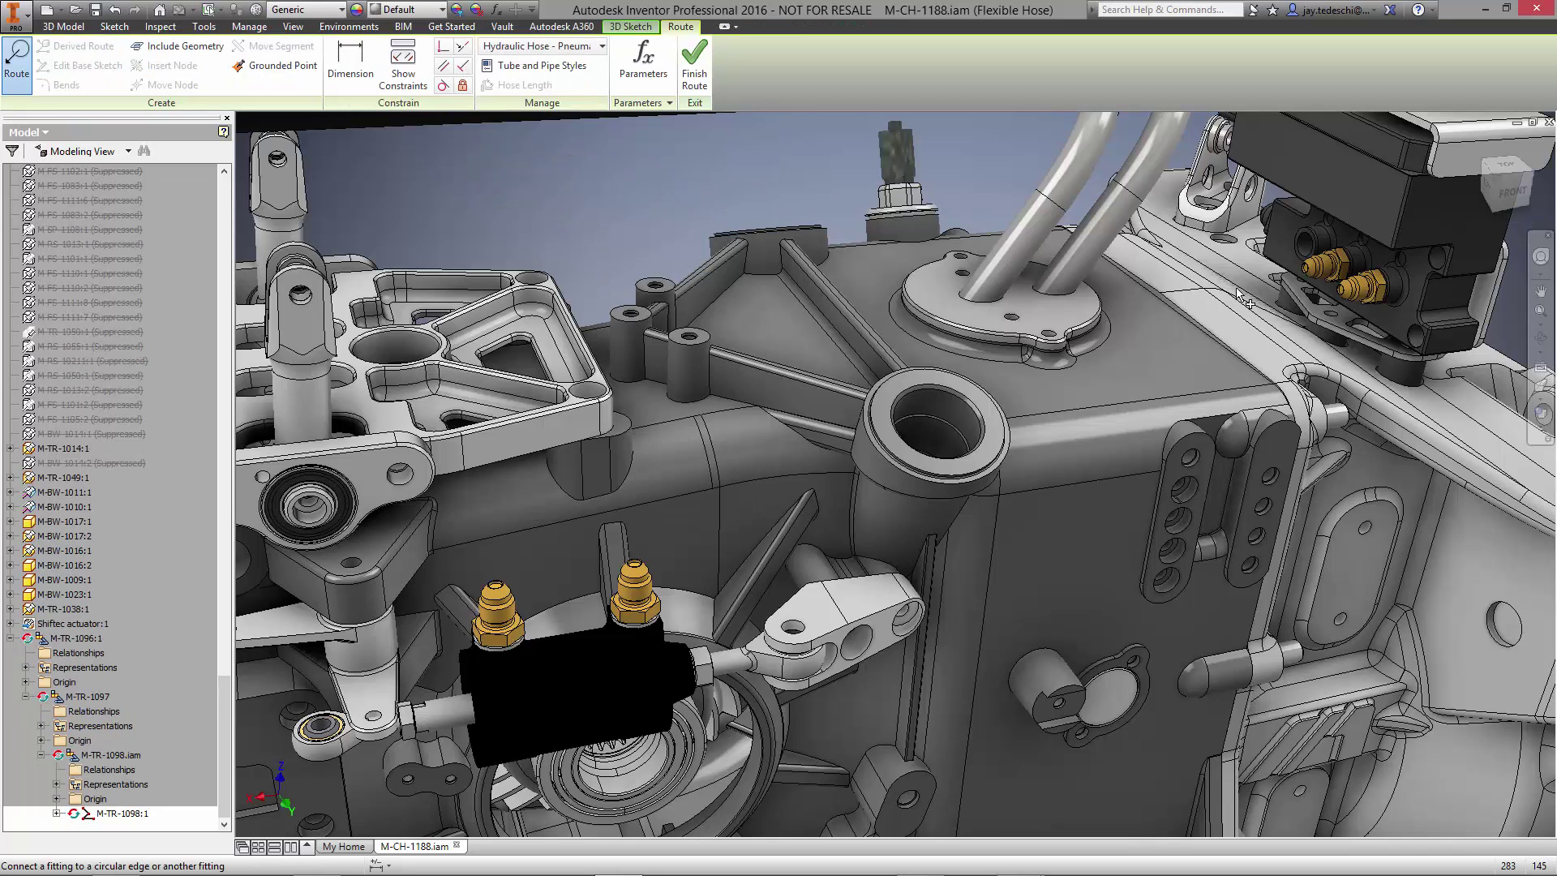
Step: Route the first hose from the upper-right connector to a brass fitting with a 30 mm offset point
left_click(1341, 290)
left_click(649, 576)
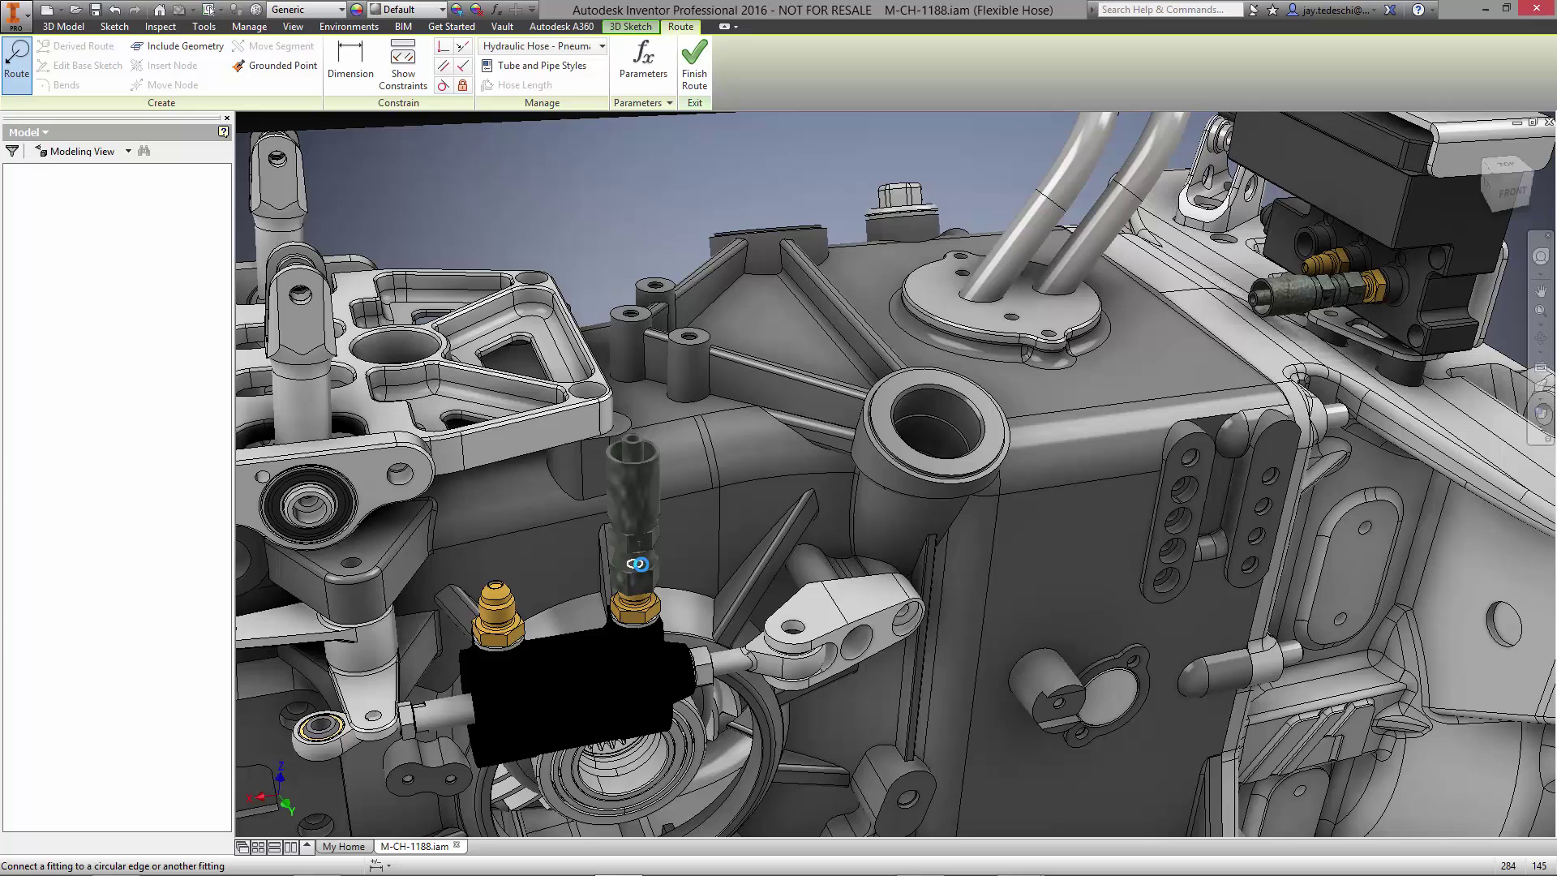
left_click(638, 563)
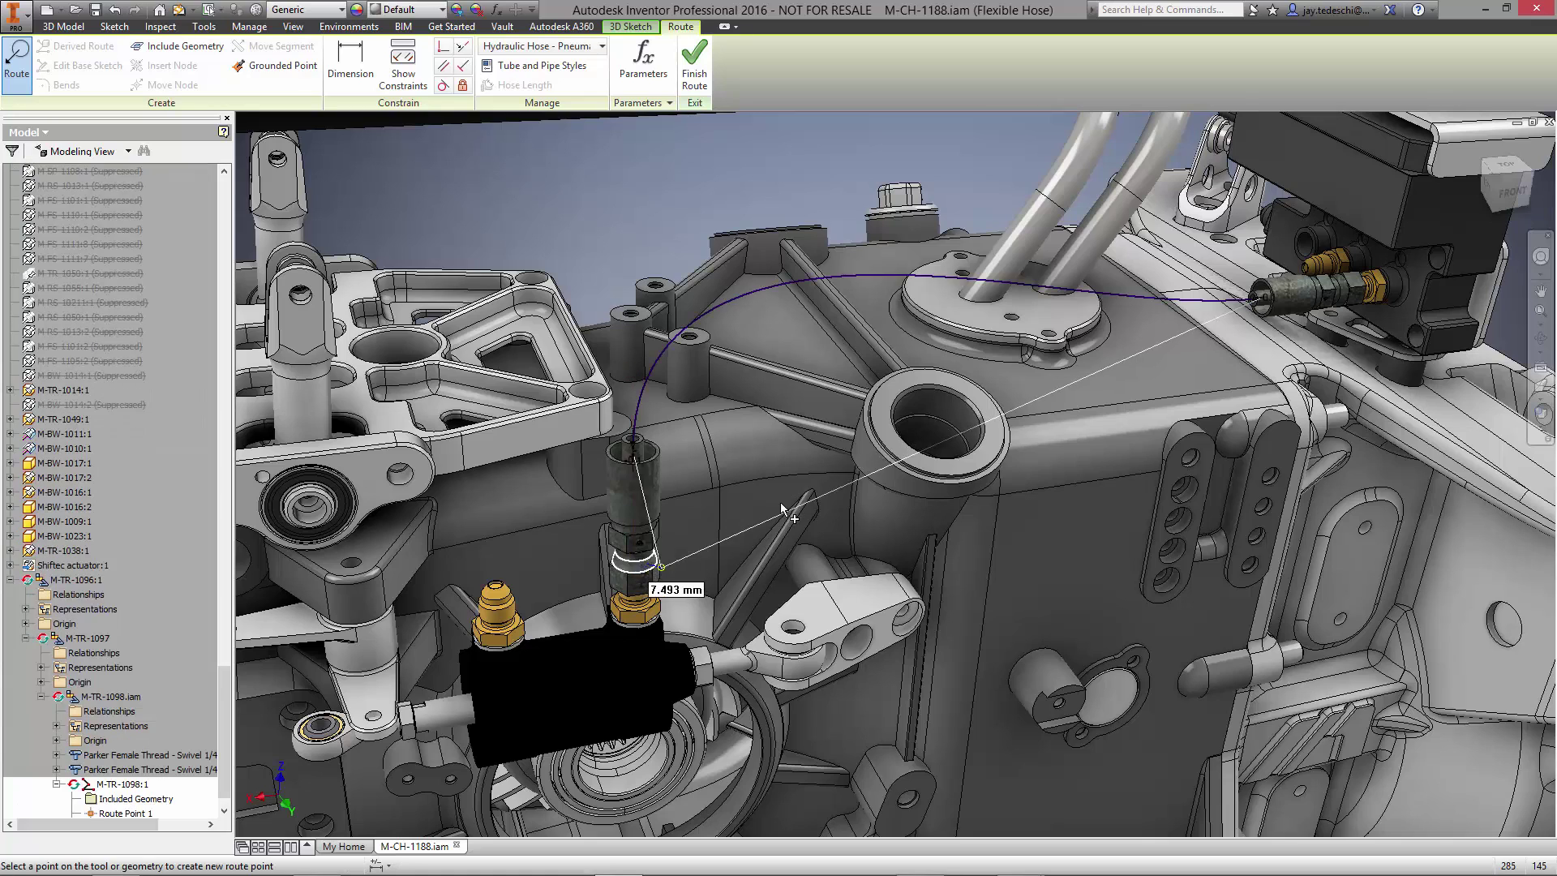
right_click(1168, 363)
left_click(1198, 383)
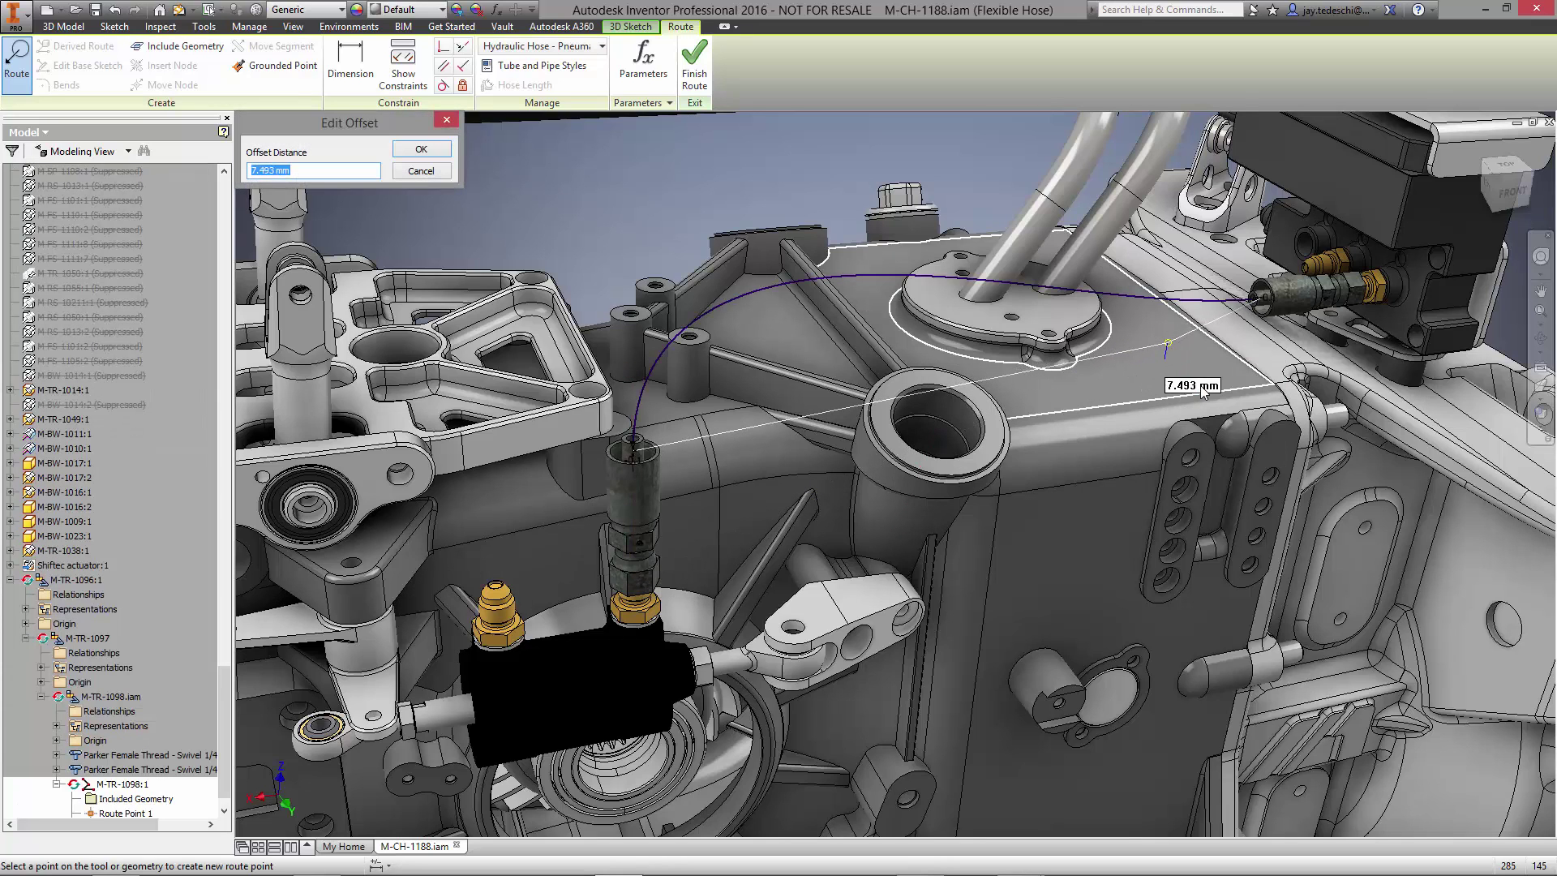
type("30")
key("Return")
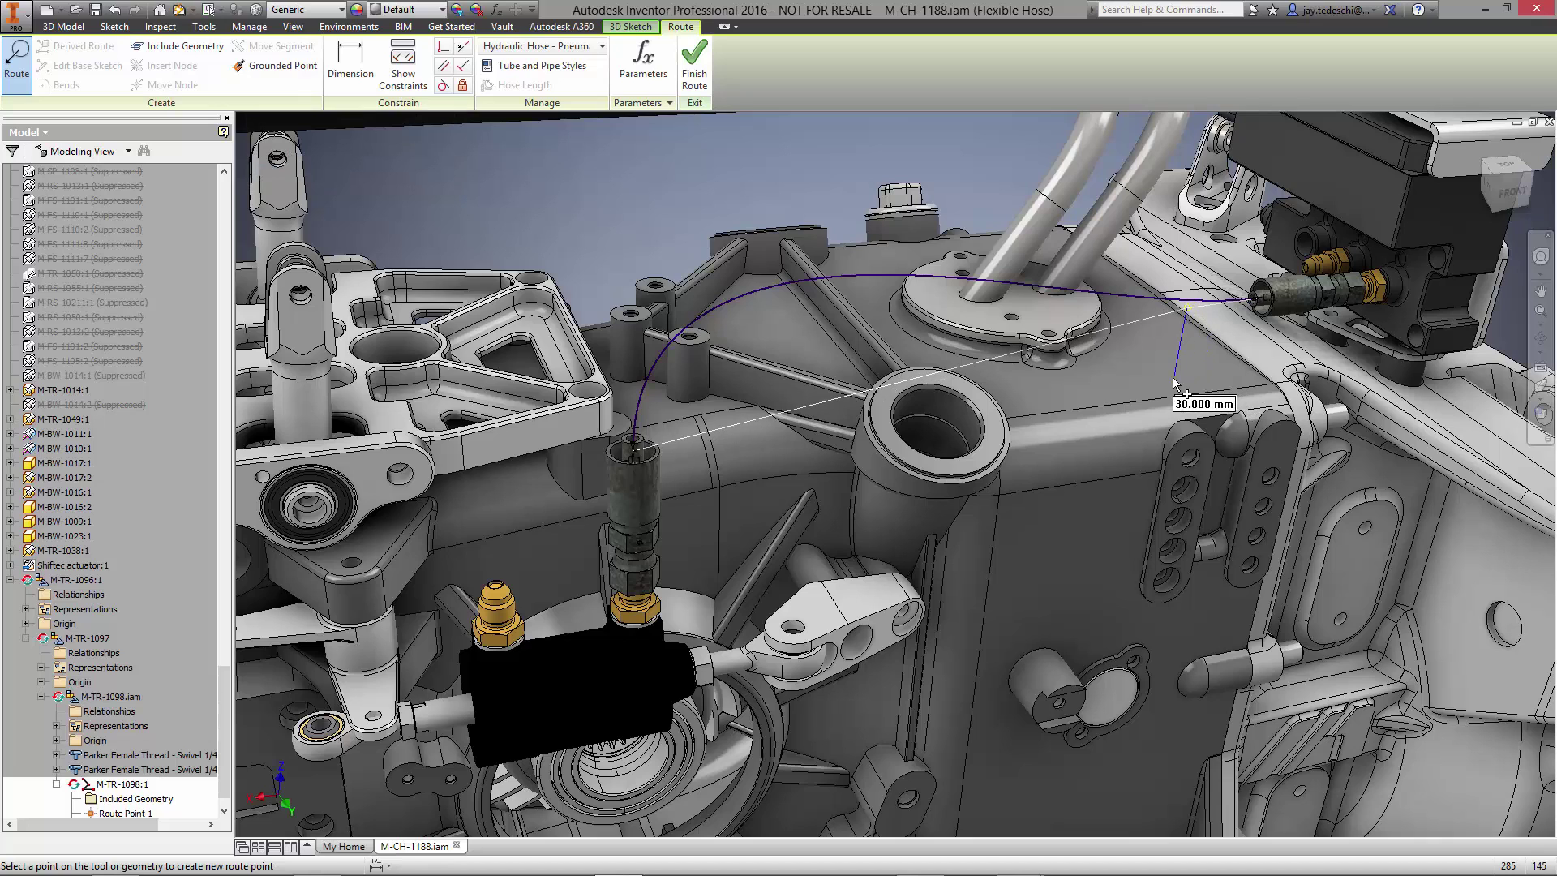
left_click(831, 376)
Step: Route a second hose from the other upper-right connector to the left brass fitting at 30 mm offset, then finish
right_click(618, 203)
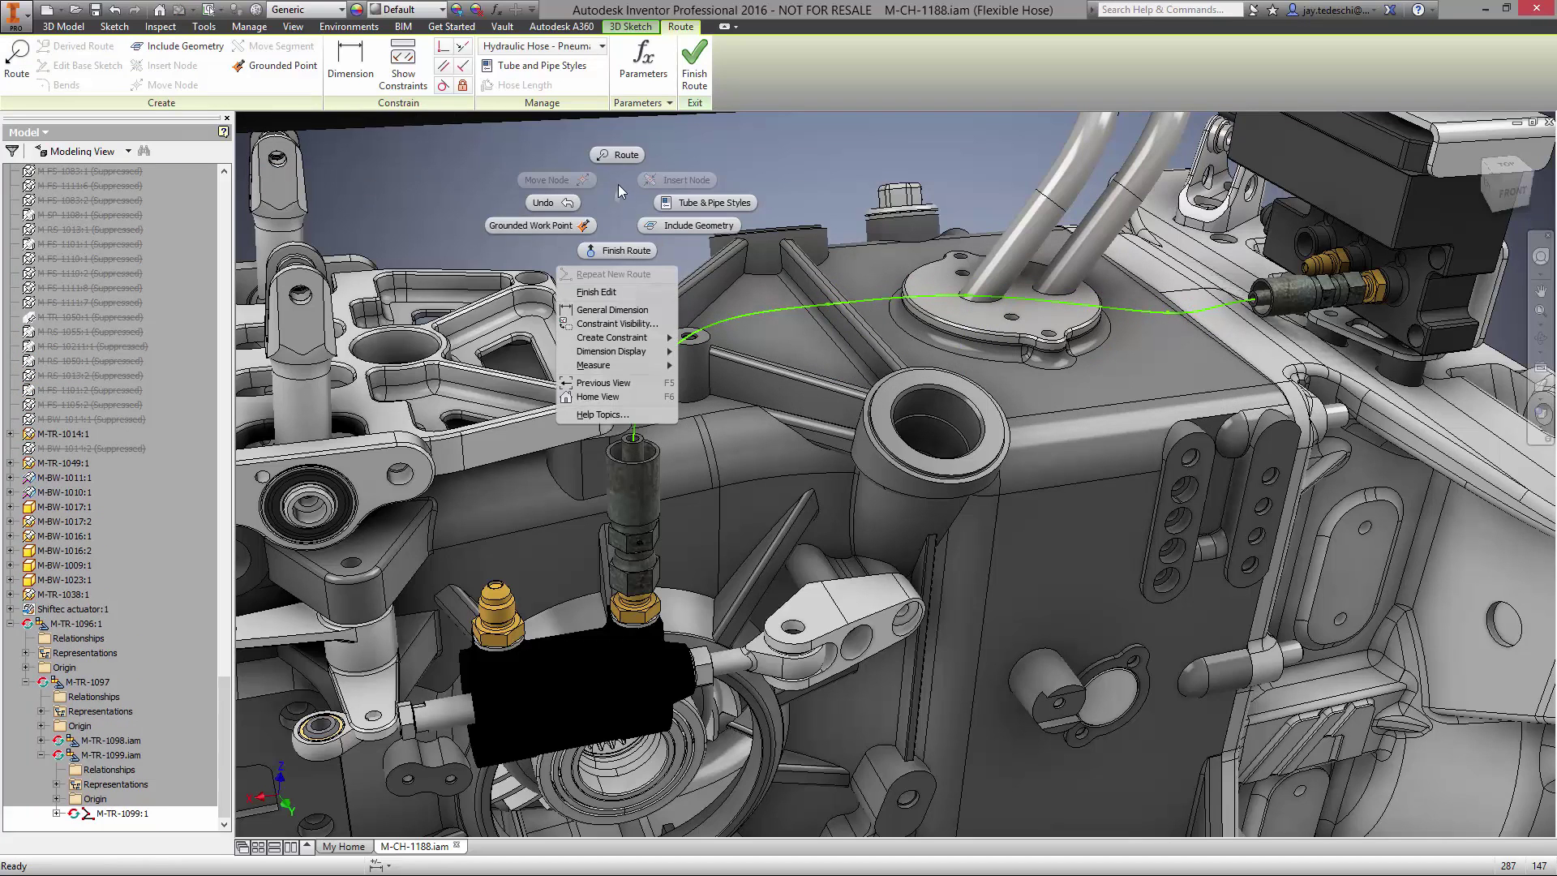
left_click(618, 155)
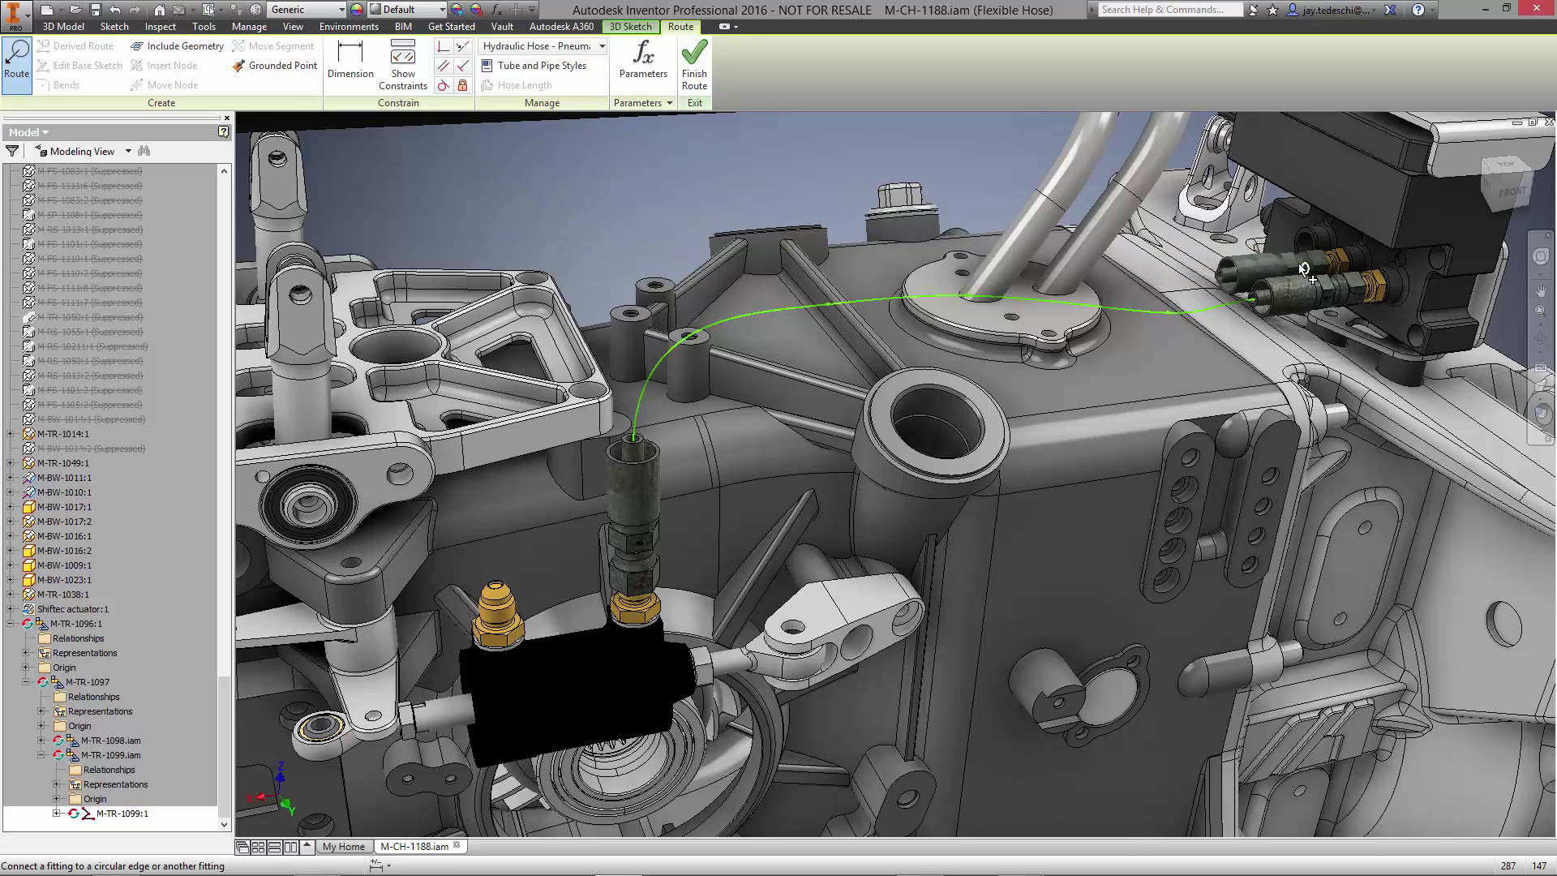
left_click(1305, 267)
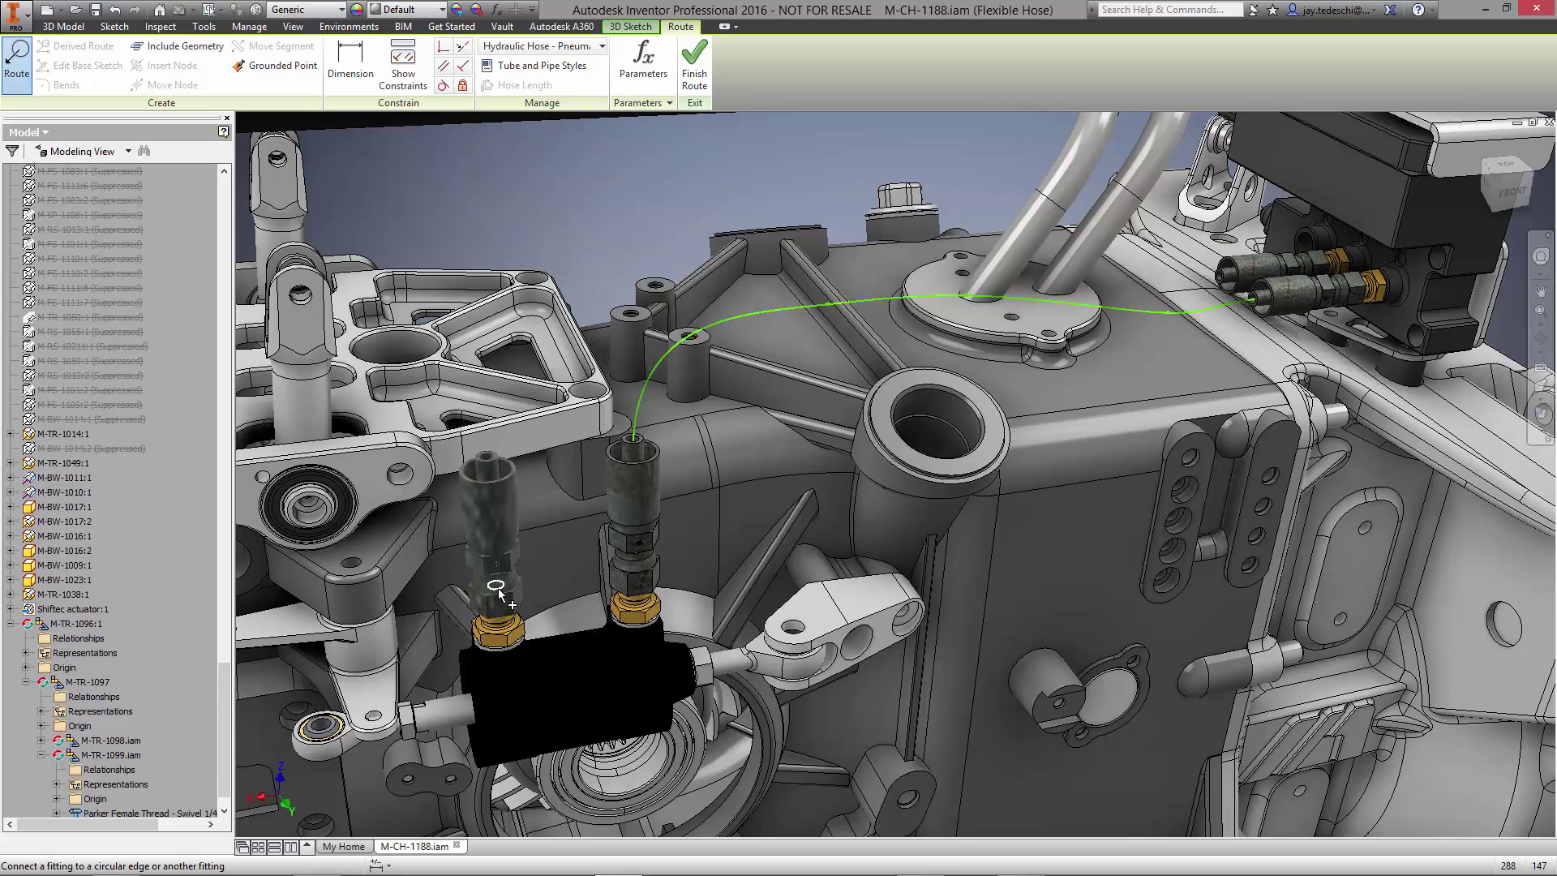
left_click(499, 594)
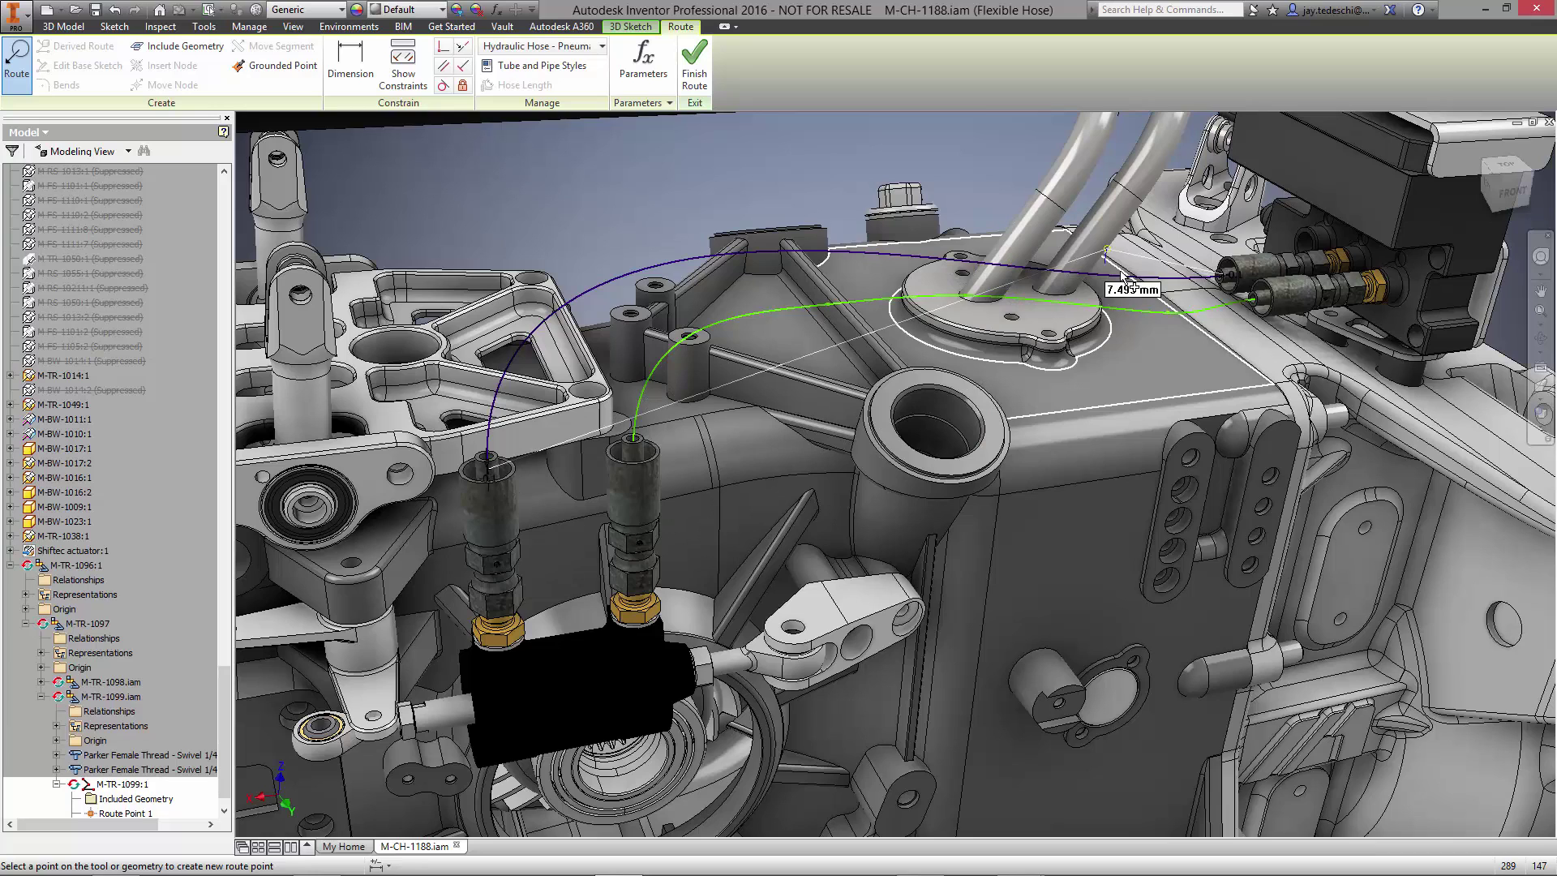
right_click(1112, 277)
left_click(1140, 304)
type("30")
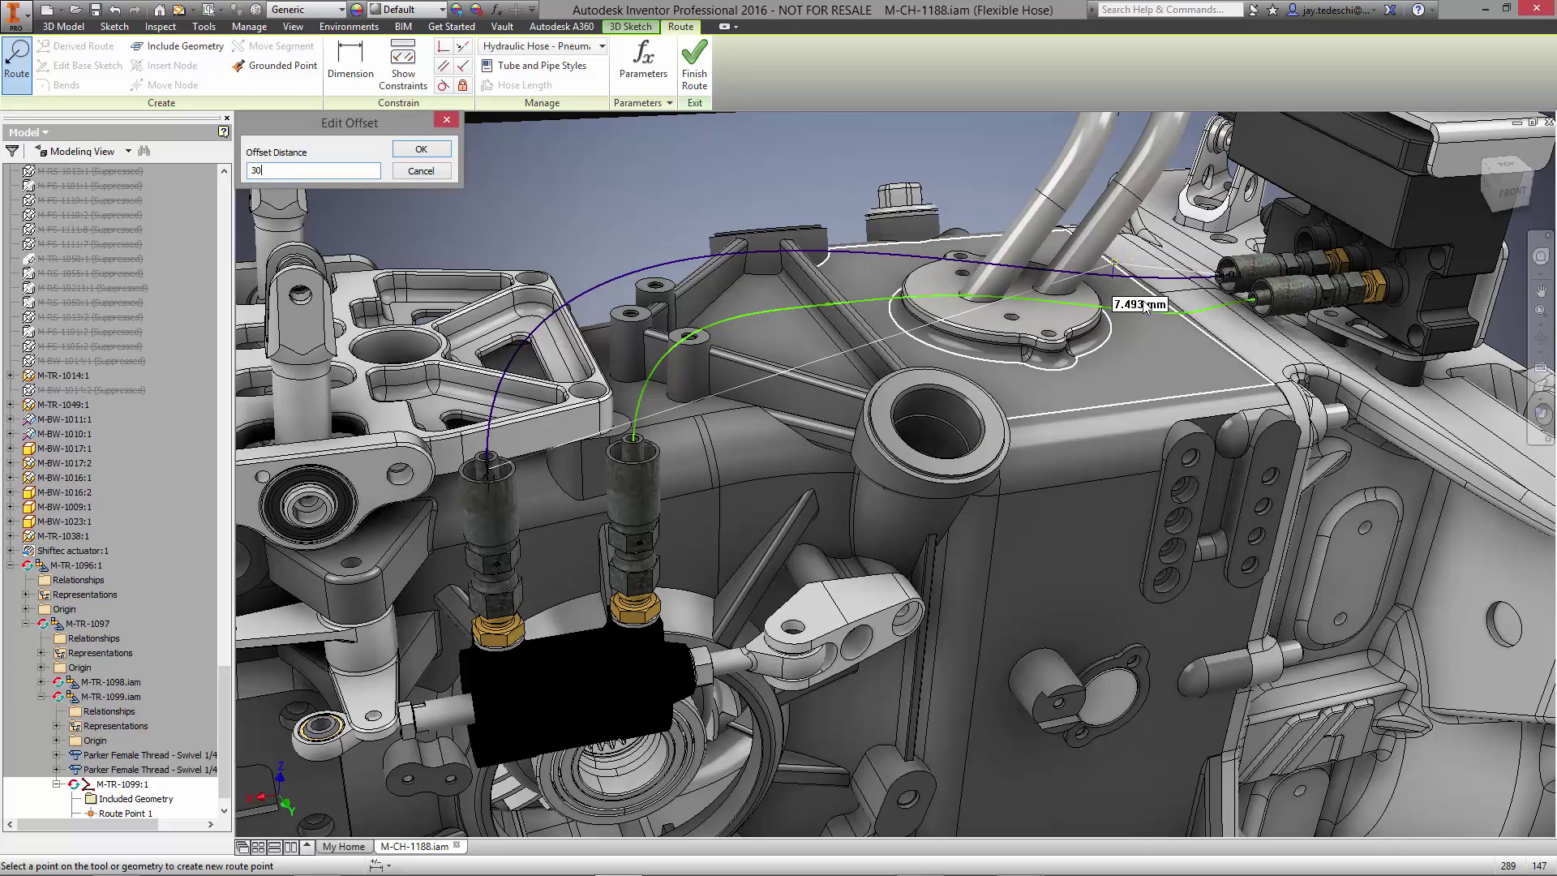
key("Return")
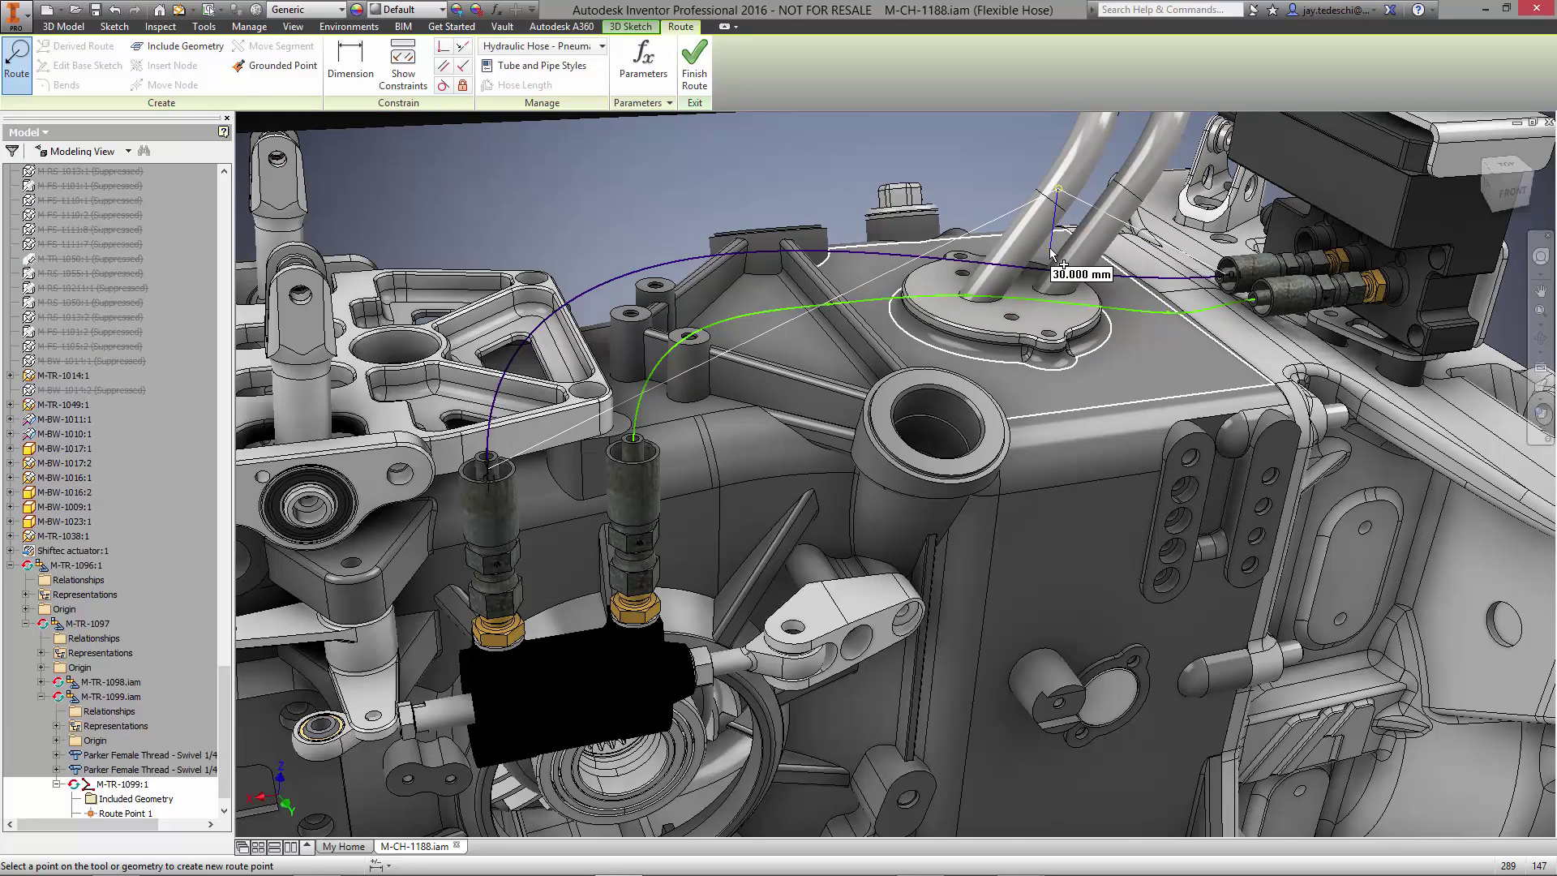
left_click(1052, 251)
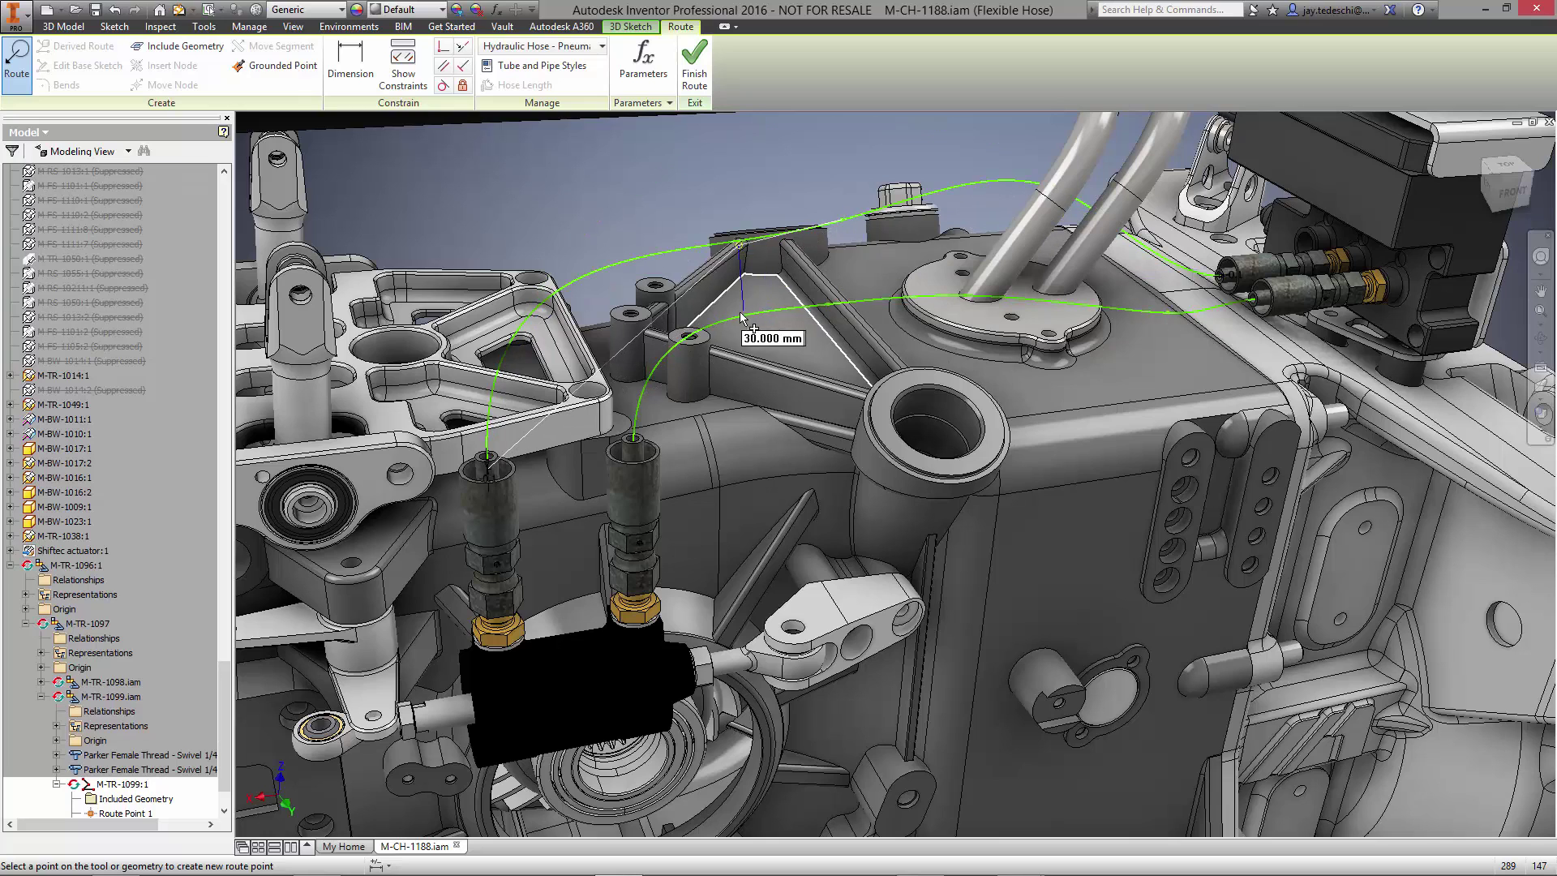
right_click(621, 188)
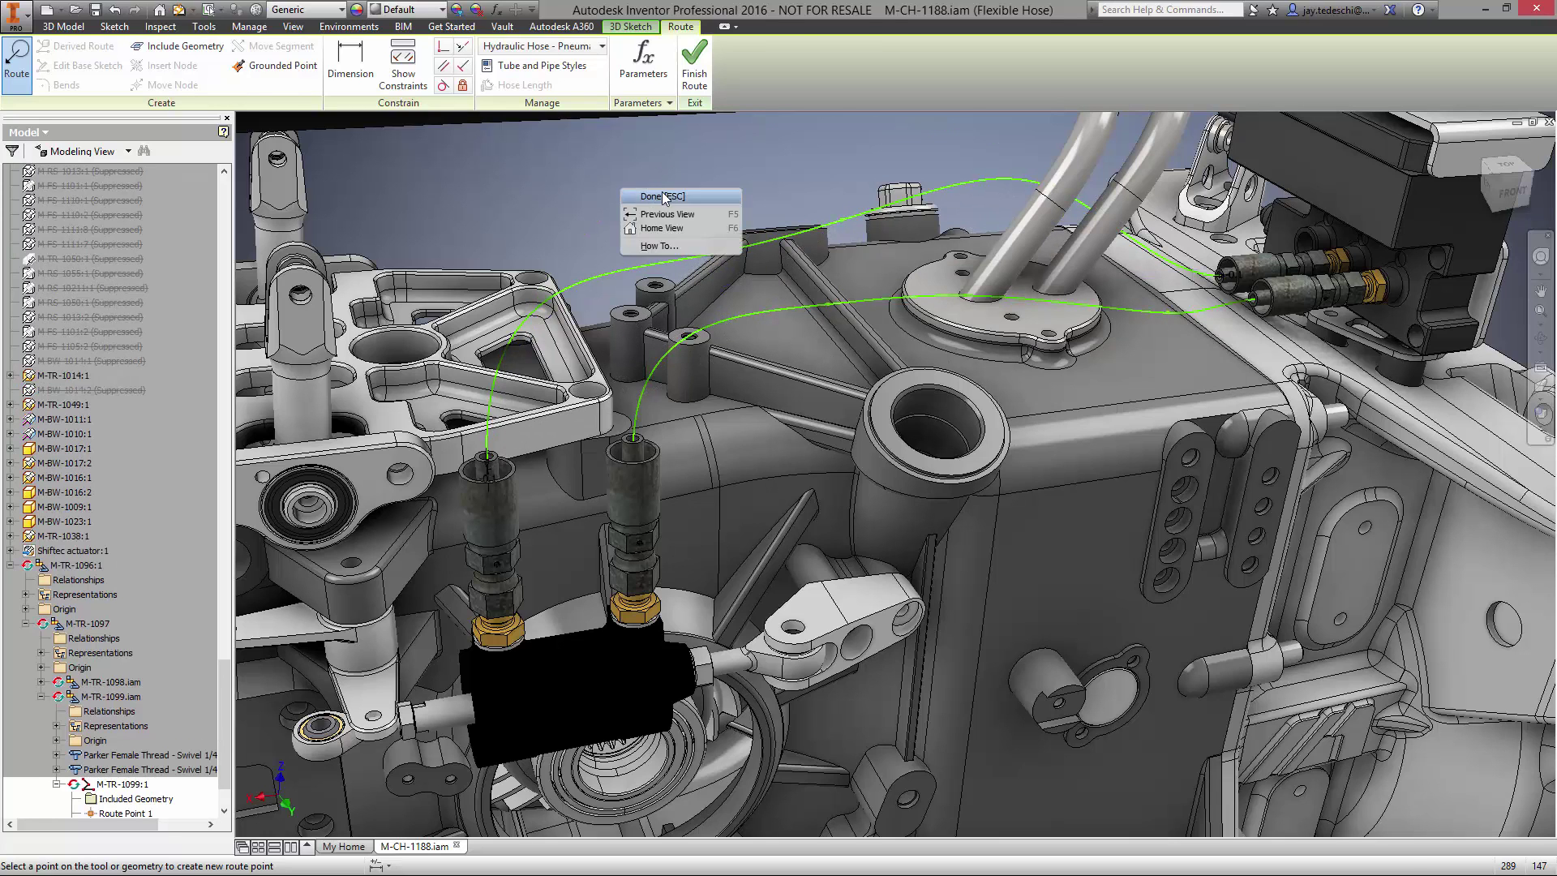
left_click(662, 196)
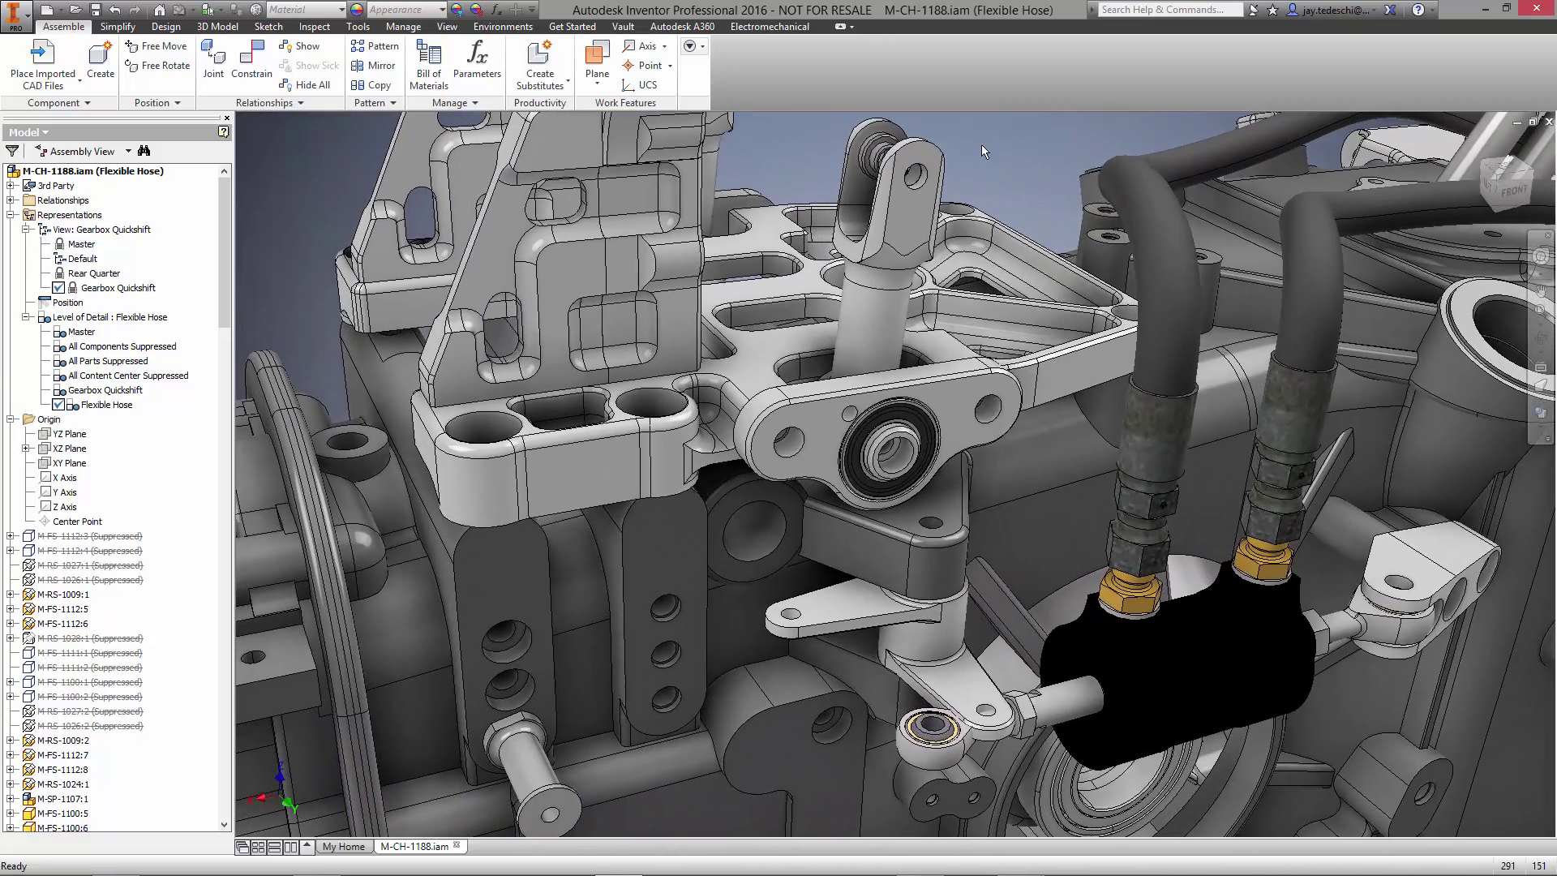
Step: Place a component from Vault, searching Description for SELECTOR
right_click(1005, 165)
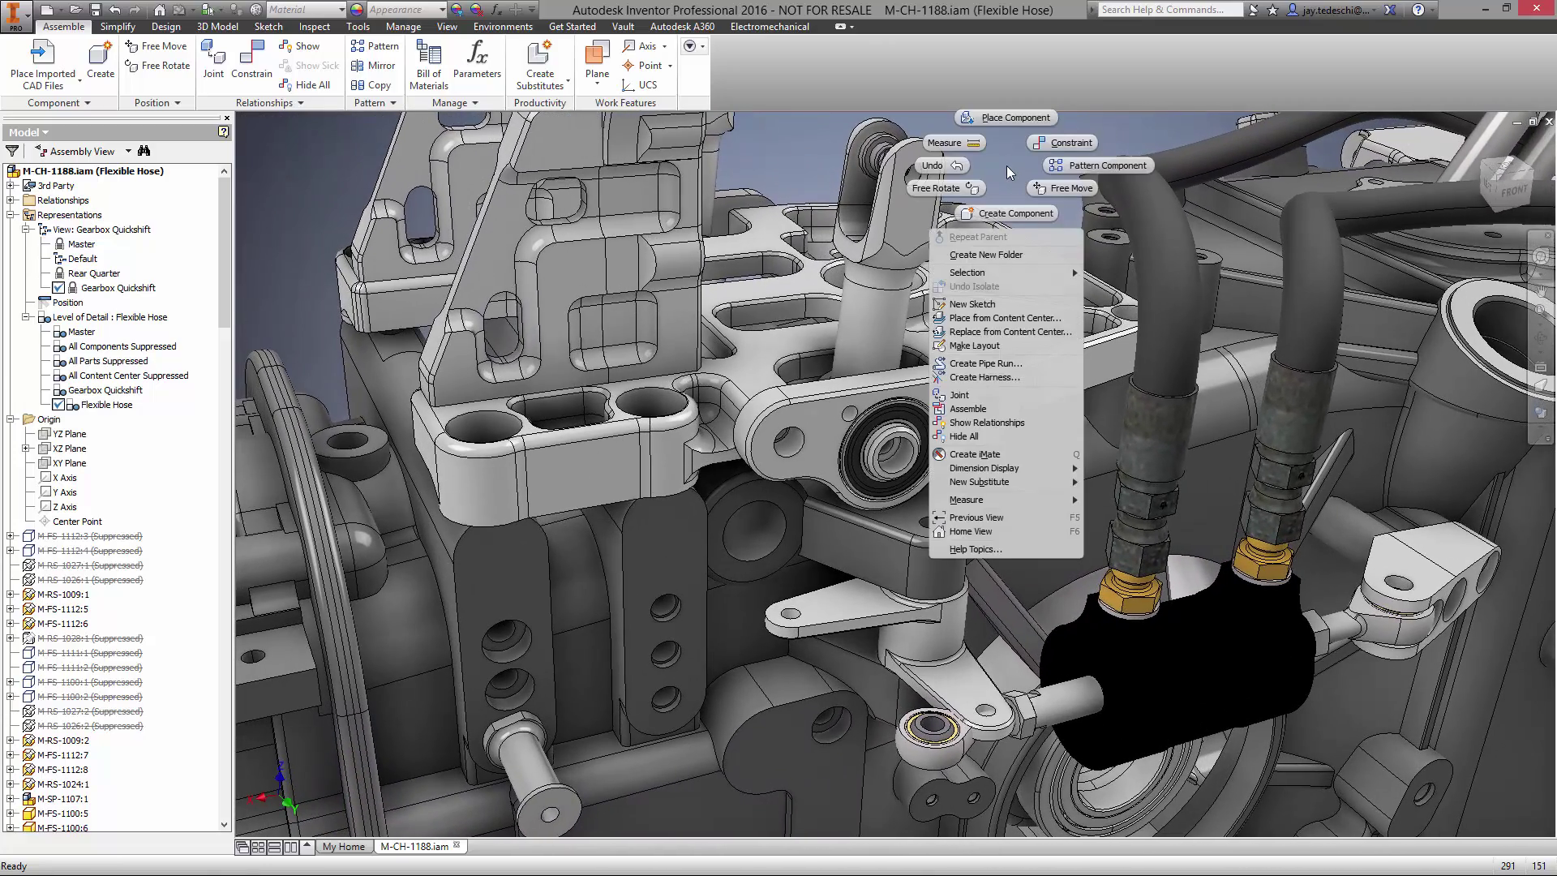
left_click(1014, 119)
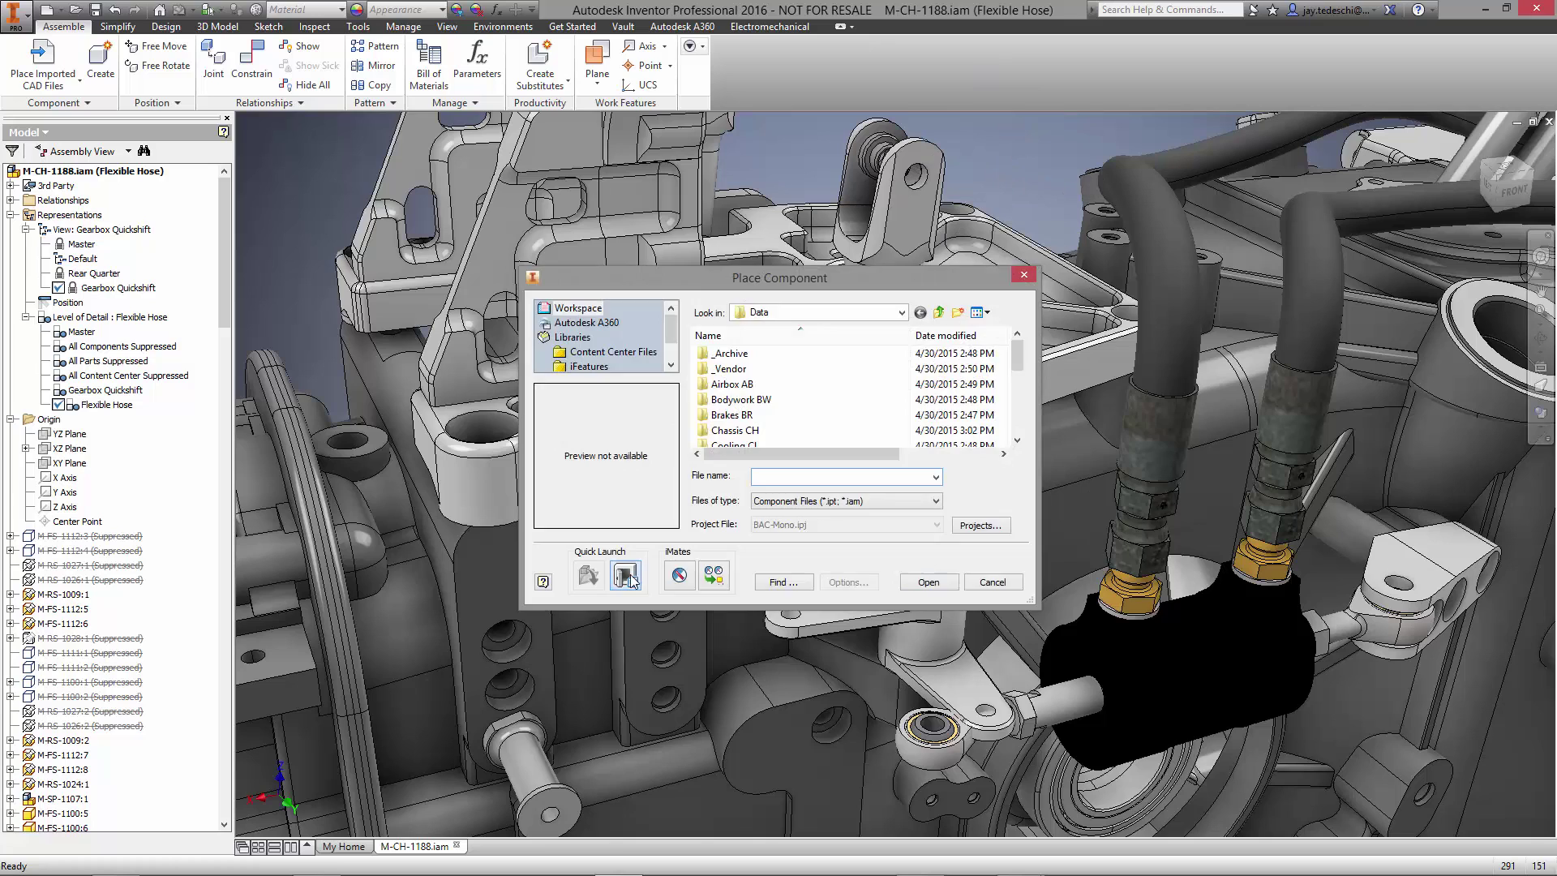
left_click(631, 574)
left_click(608, 333)
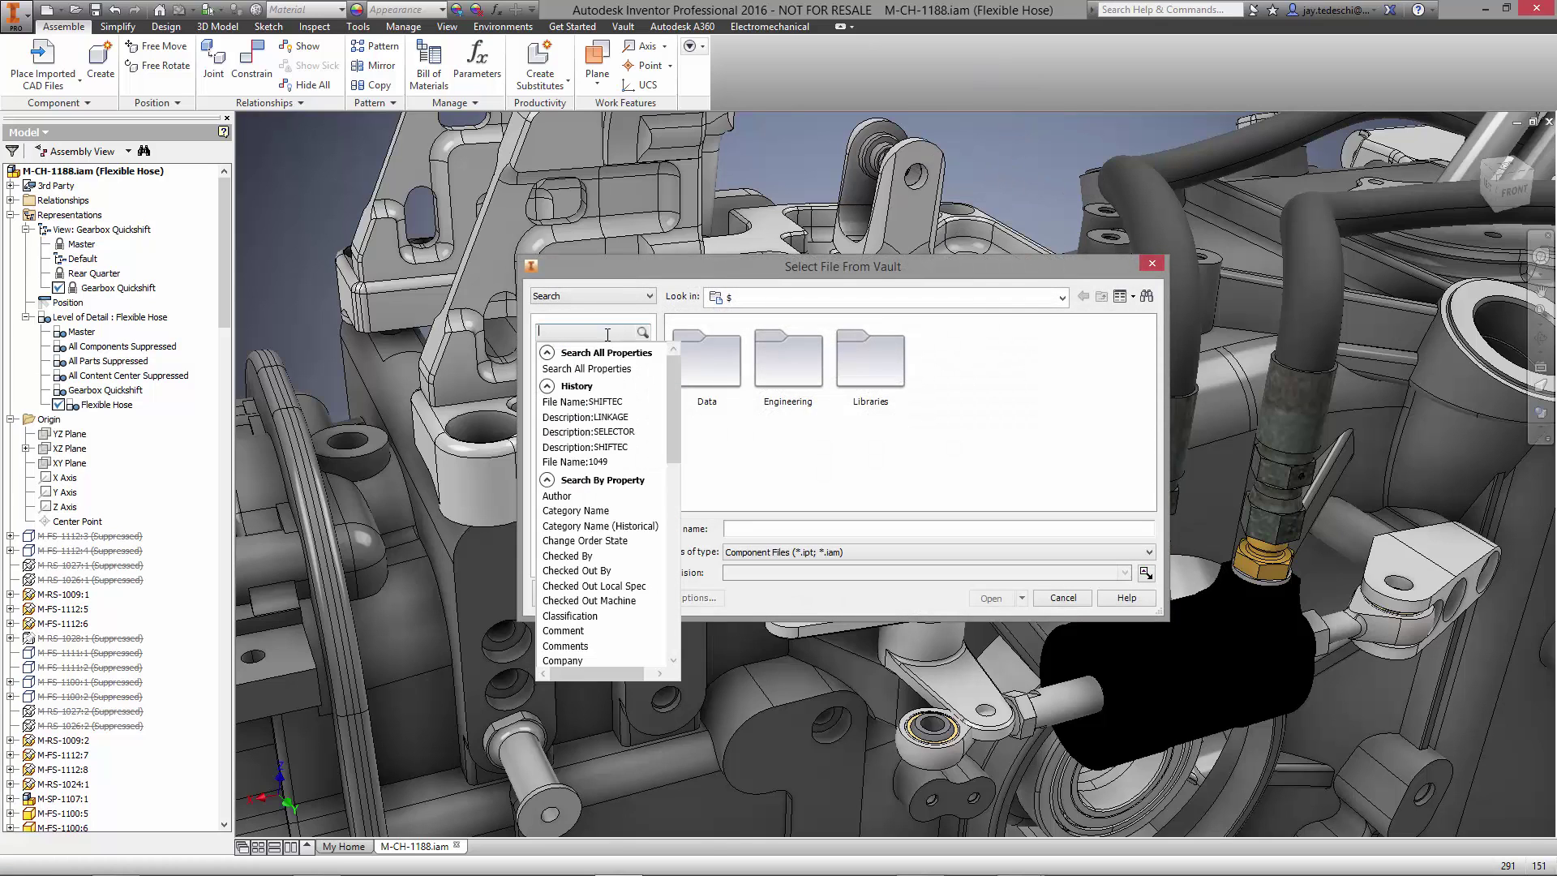
left_click_drag(671, 406, 671, 471)
left_click(593, 489)
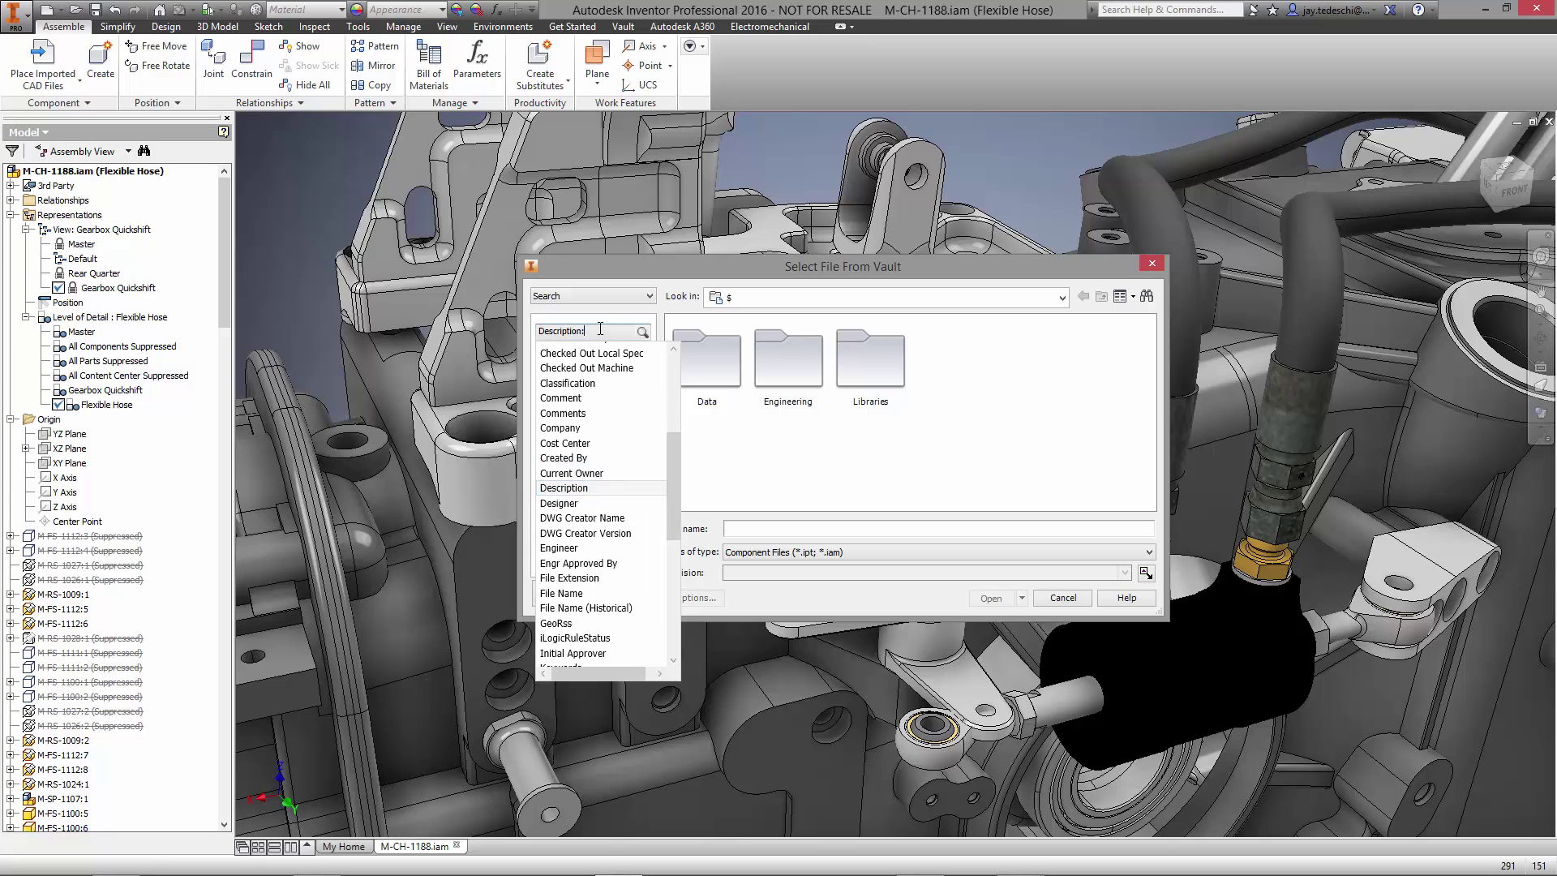
type("SELECTOR")
key("Return")
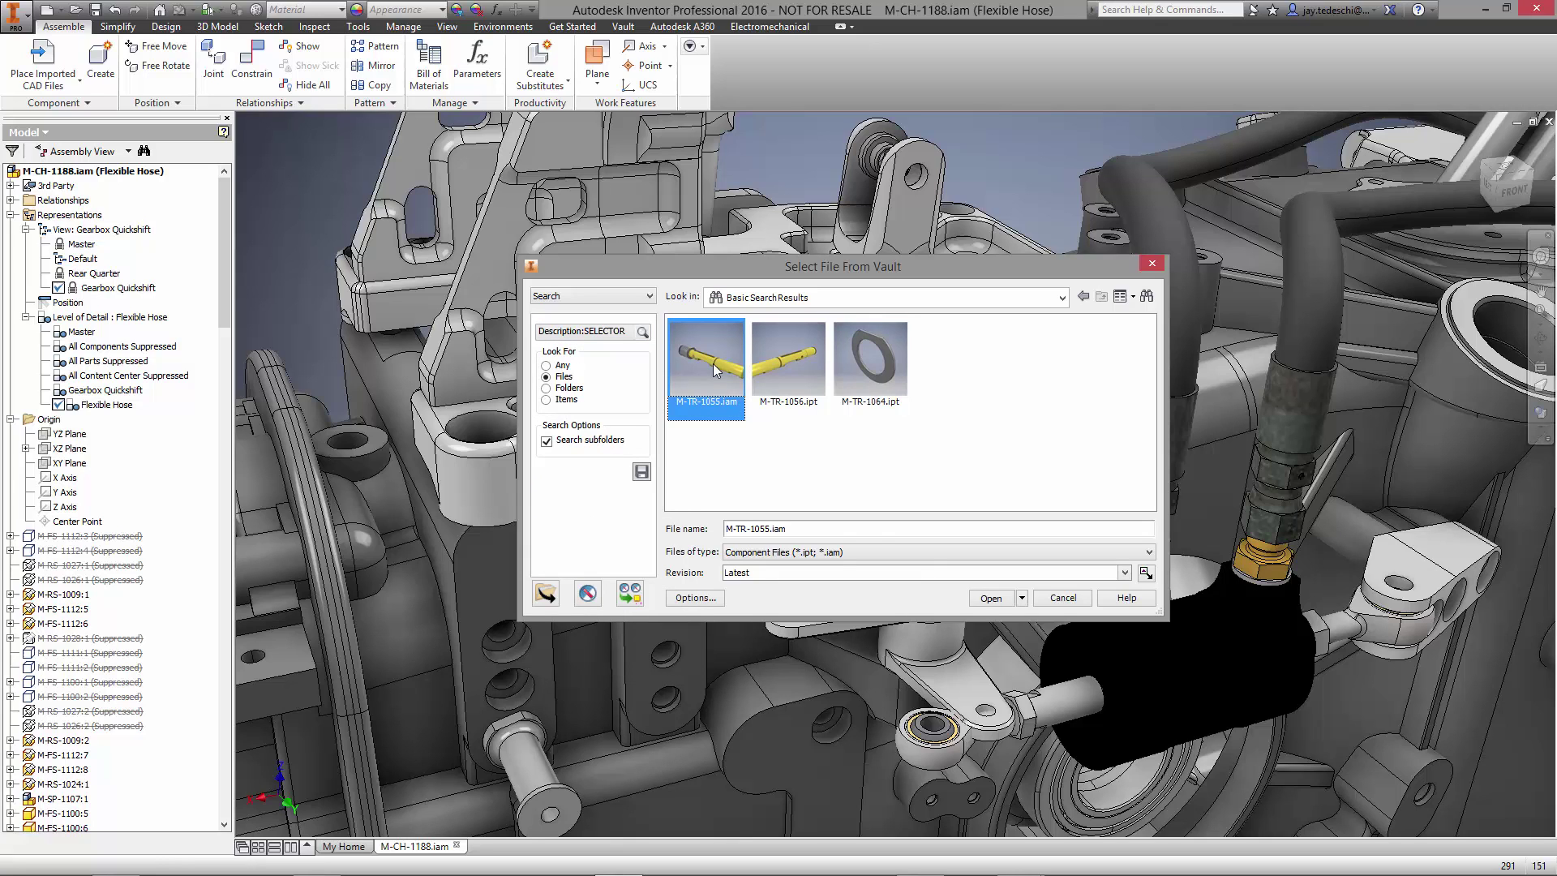
Step: Open M-TR-1055.iam and place one instance near the linkage
left_click(991, 598)
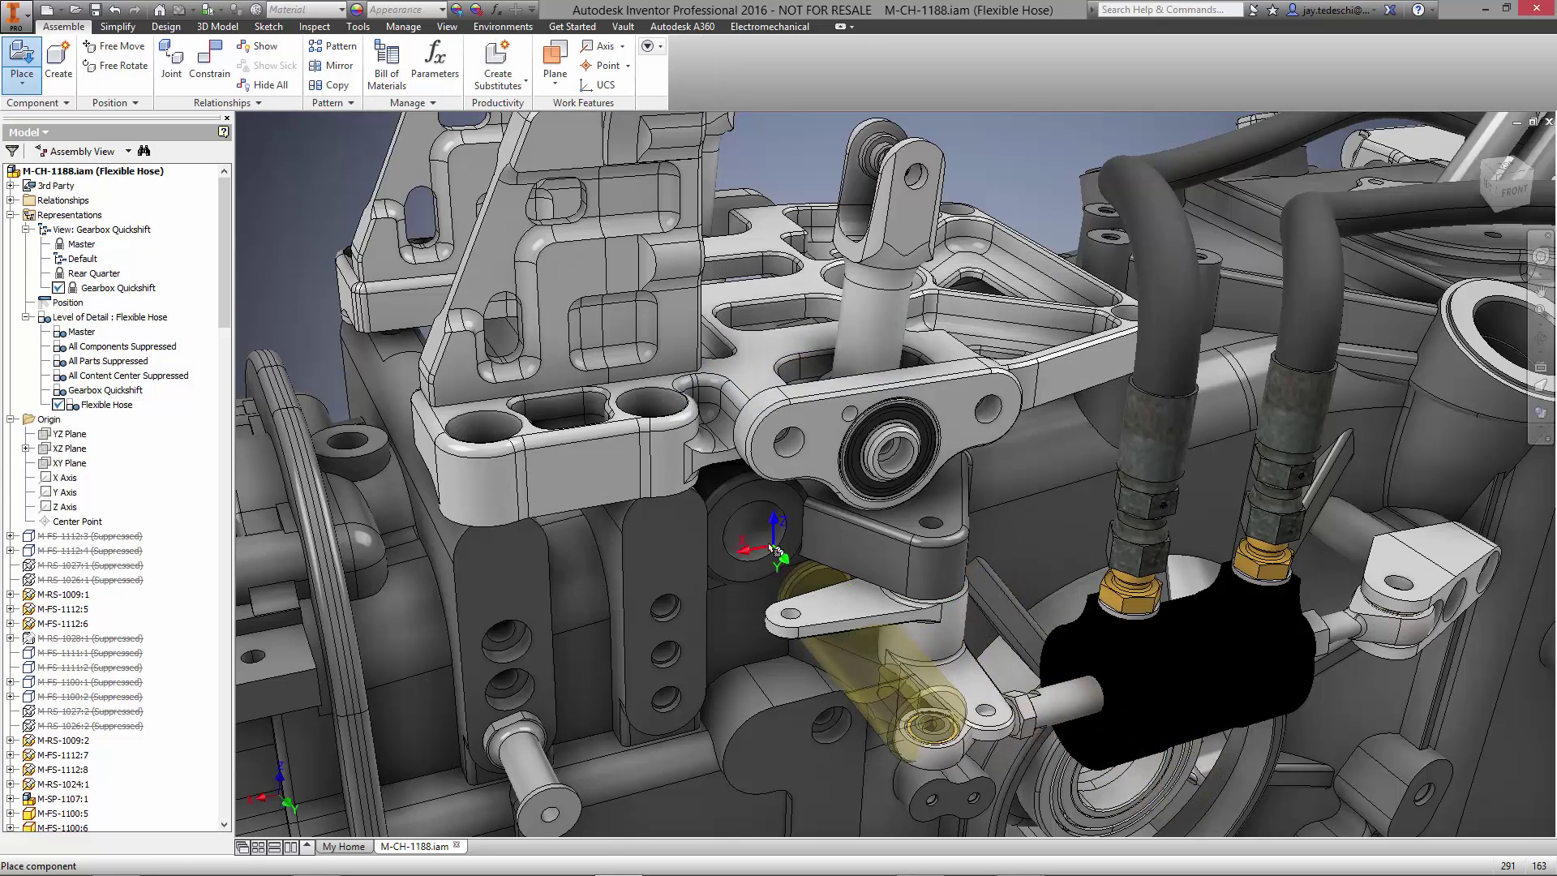
right_click(748, 532)
left_click(804, 552)
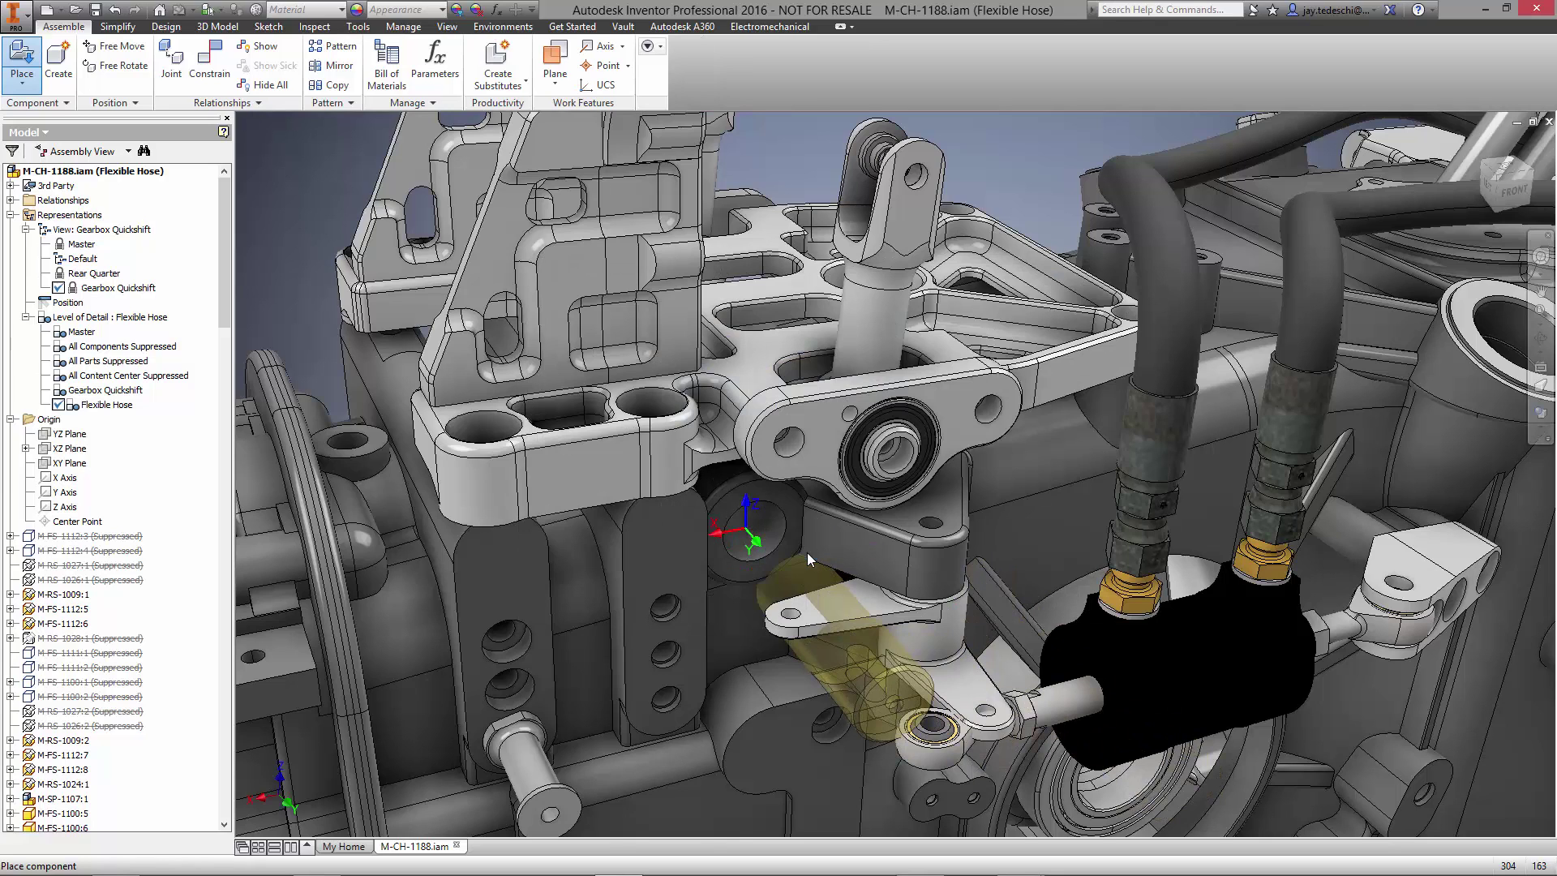
right_click(993, 146)
left_click(1051, 157)
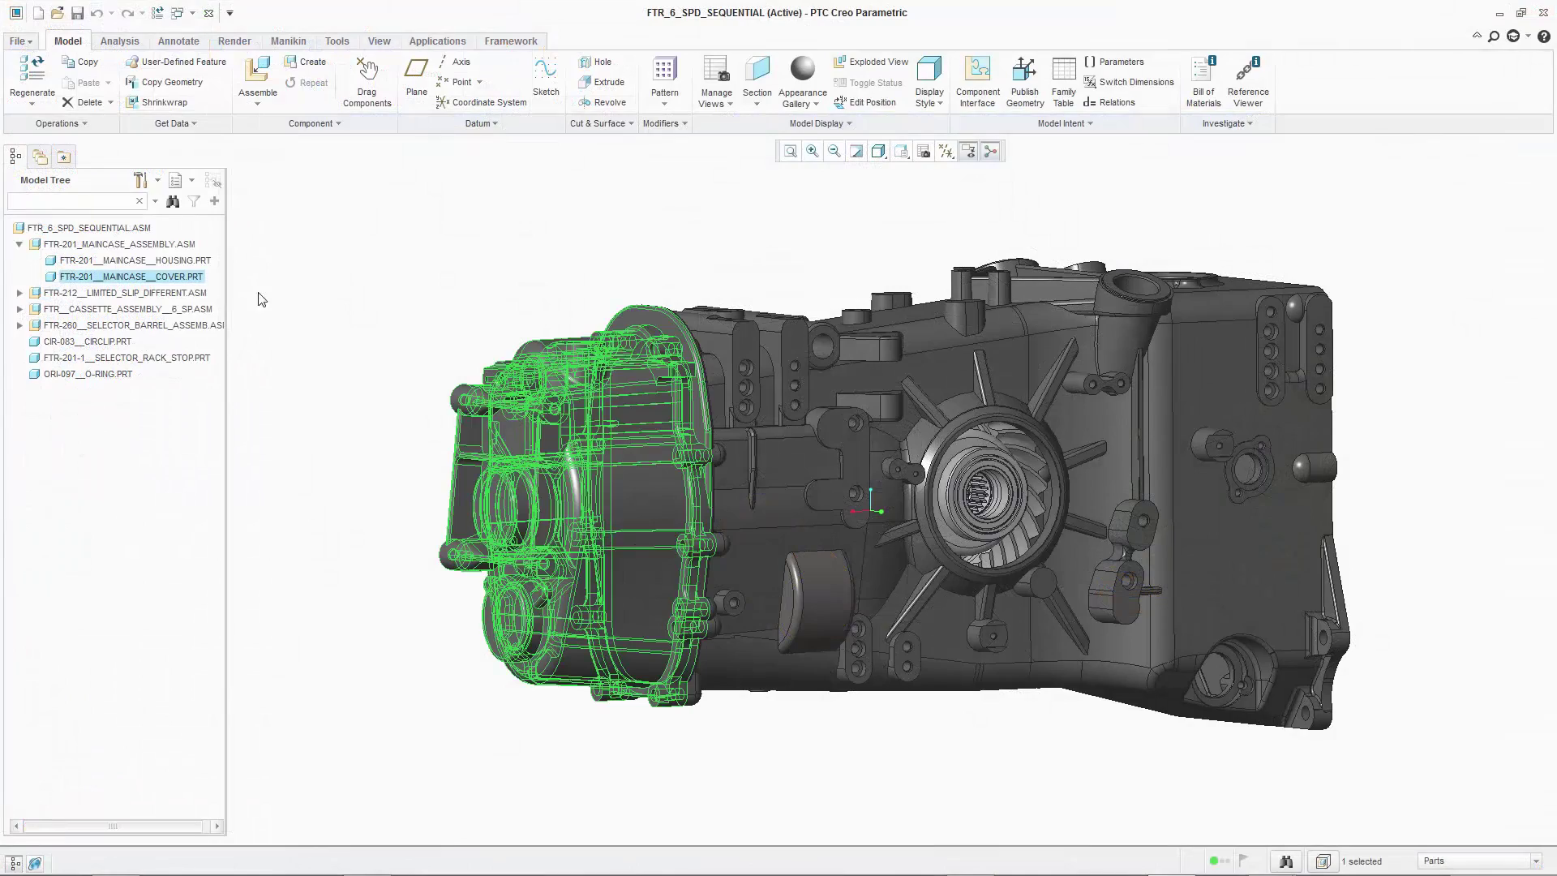
Step: Hide the main case cover and replace the upper gear with ftr_final-ratio-std_01p_.prt
right_click(198, 280)
left_click(276, 583)
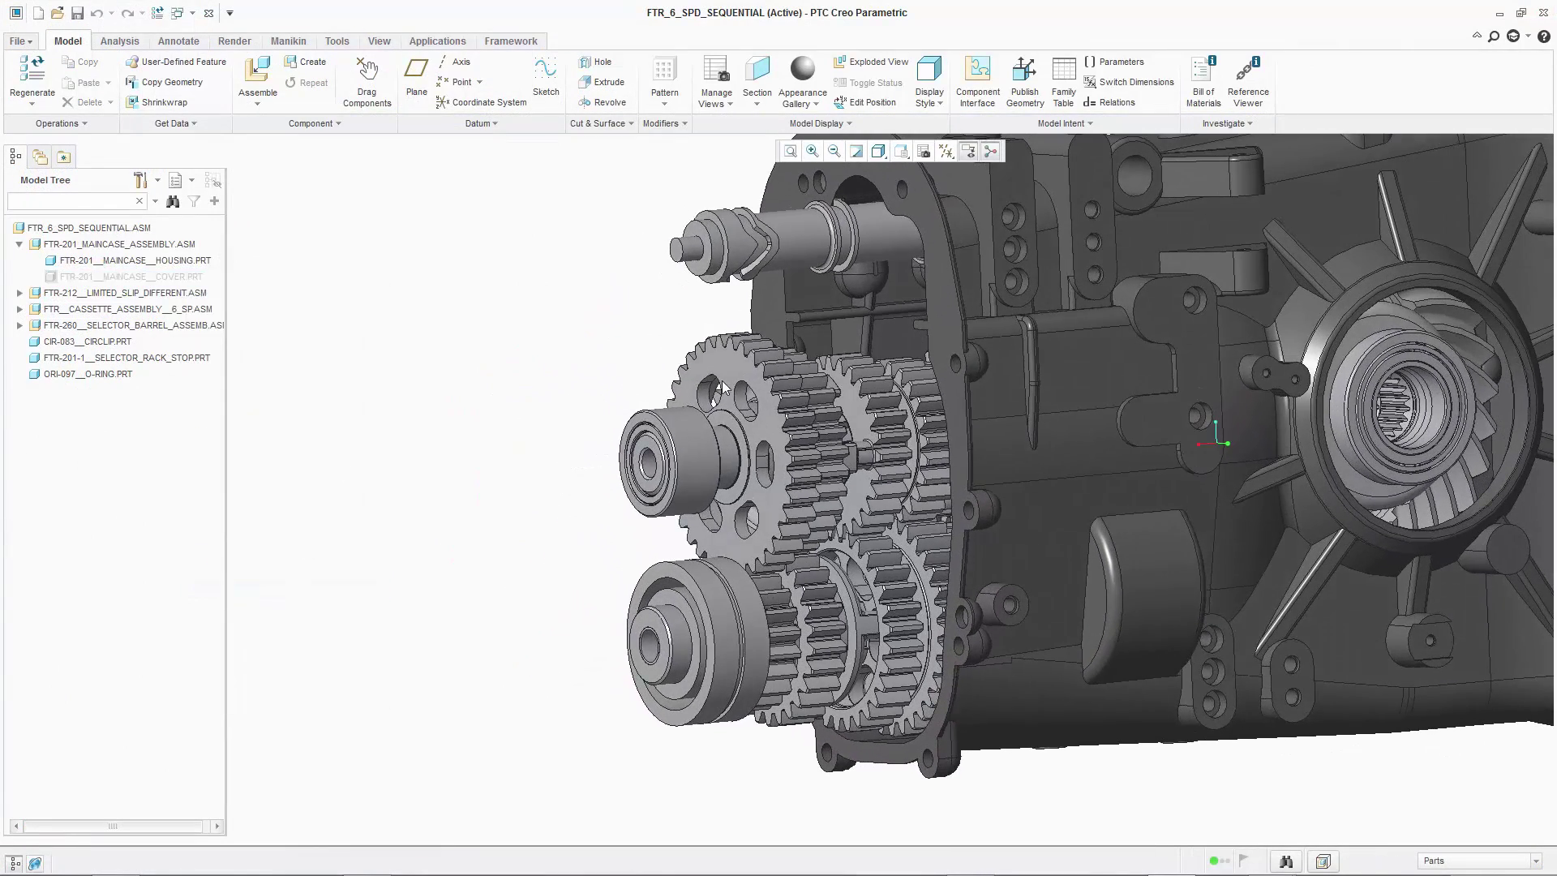
left_click(739, 375)
left_click(85, 124)
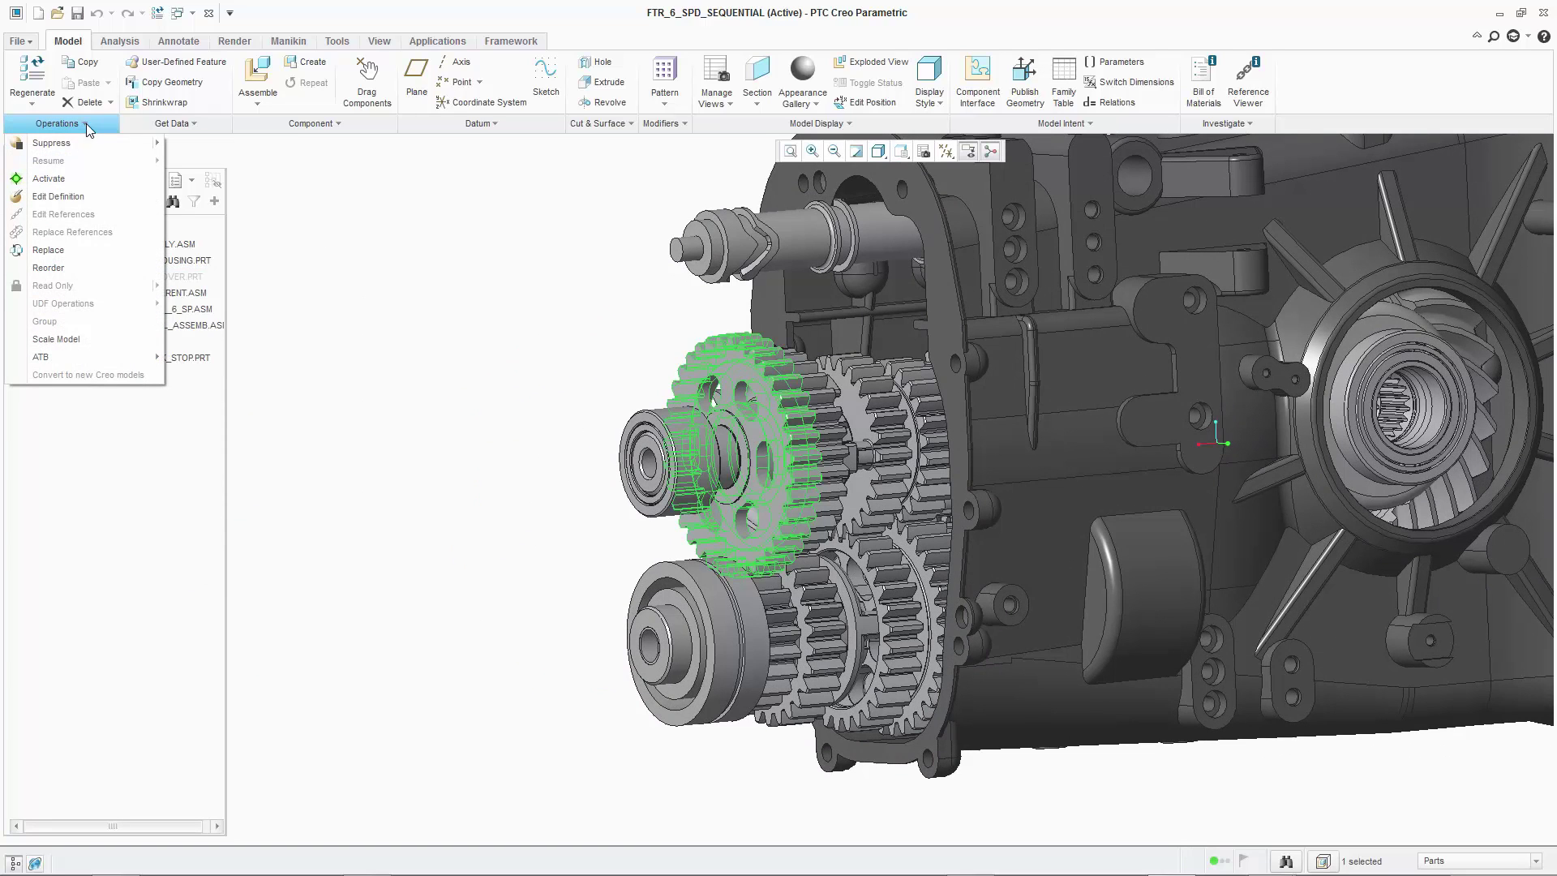
left_click(73, 254)
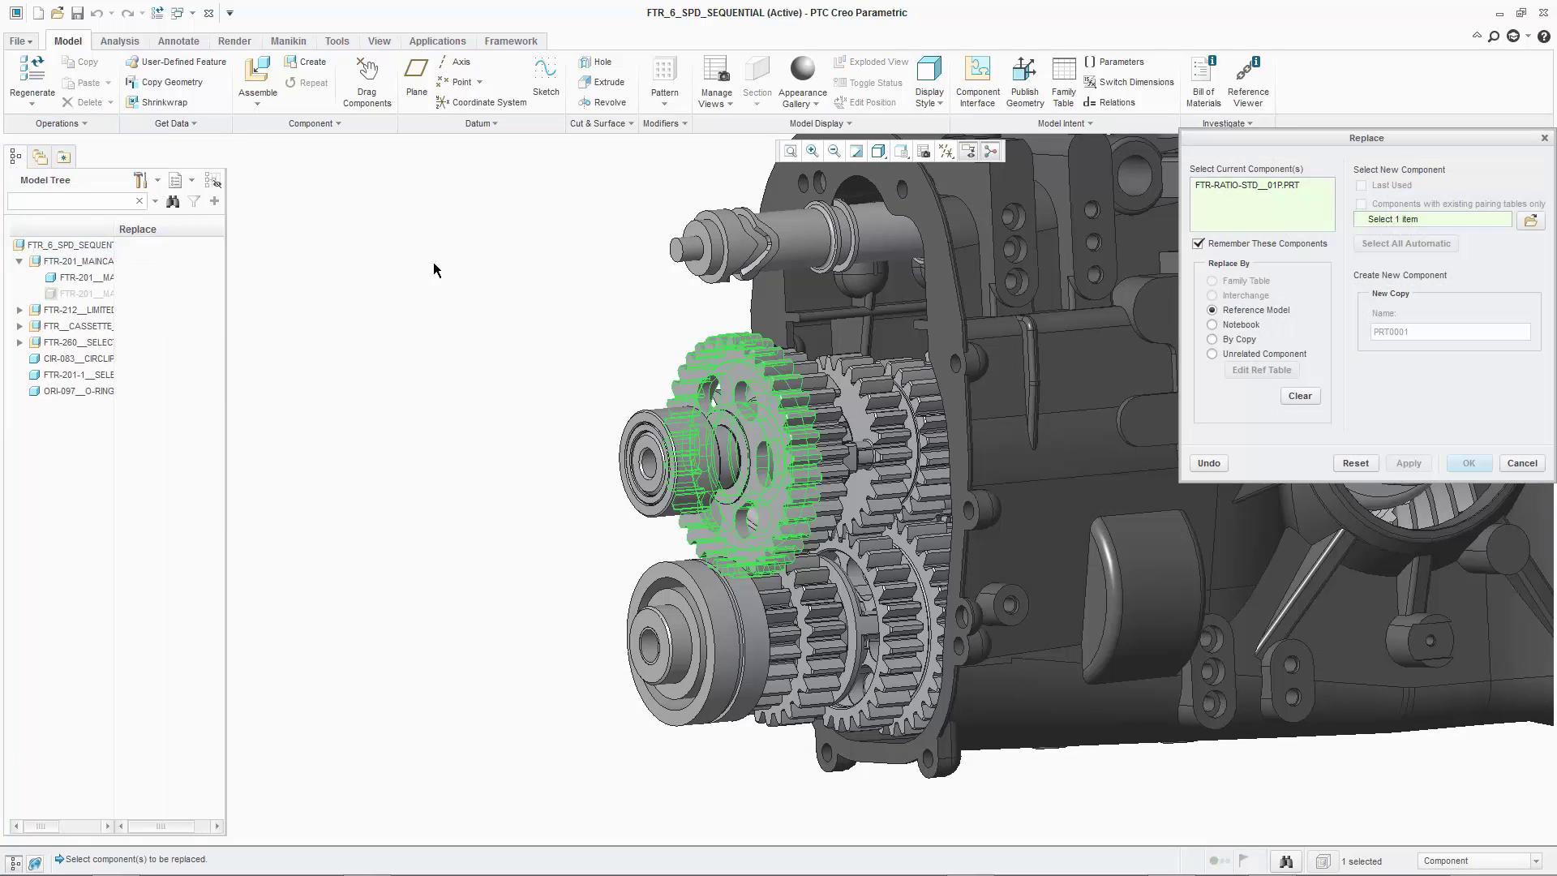
left_click(1212, 354)
left_click(1531, 222)
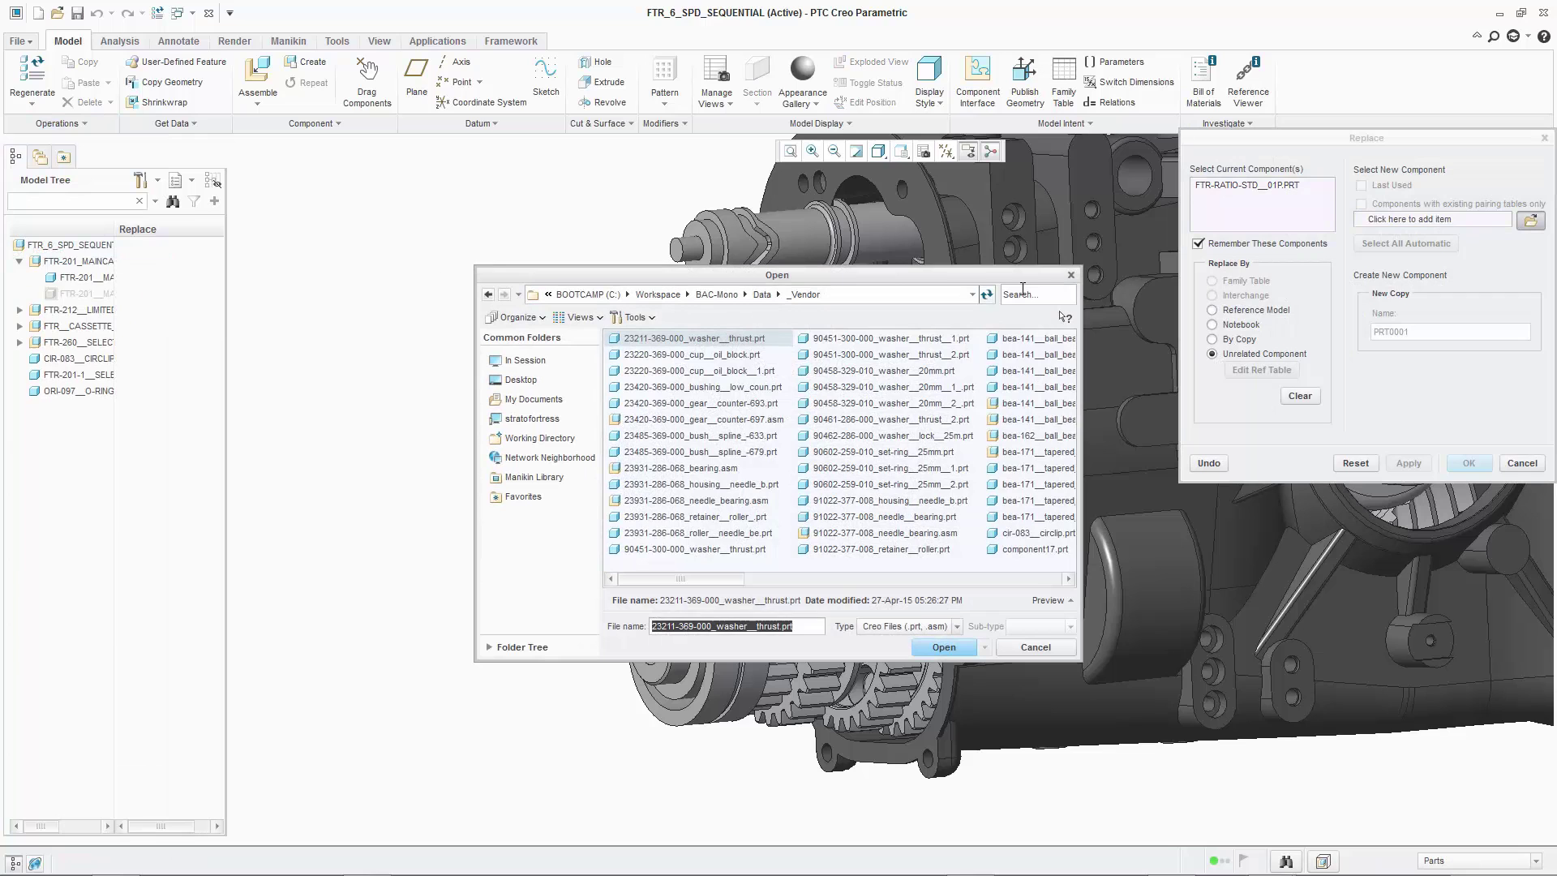
left_click(1026, 296)
type("fTR")
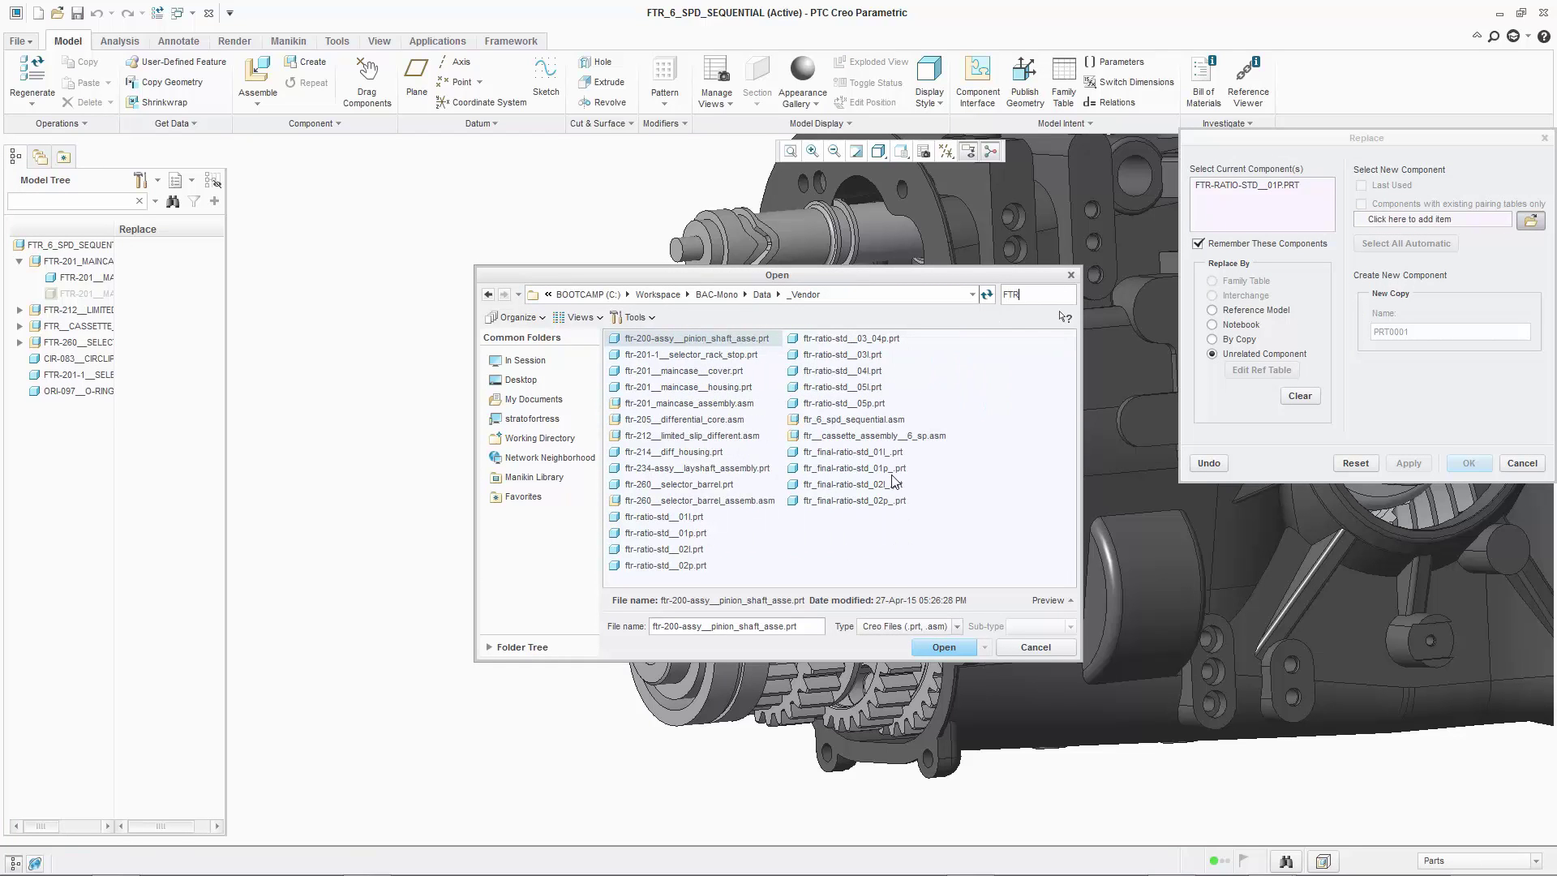
left_click(893, 469)
left_click(945, 648)
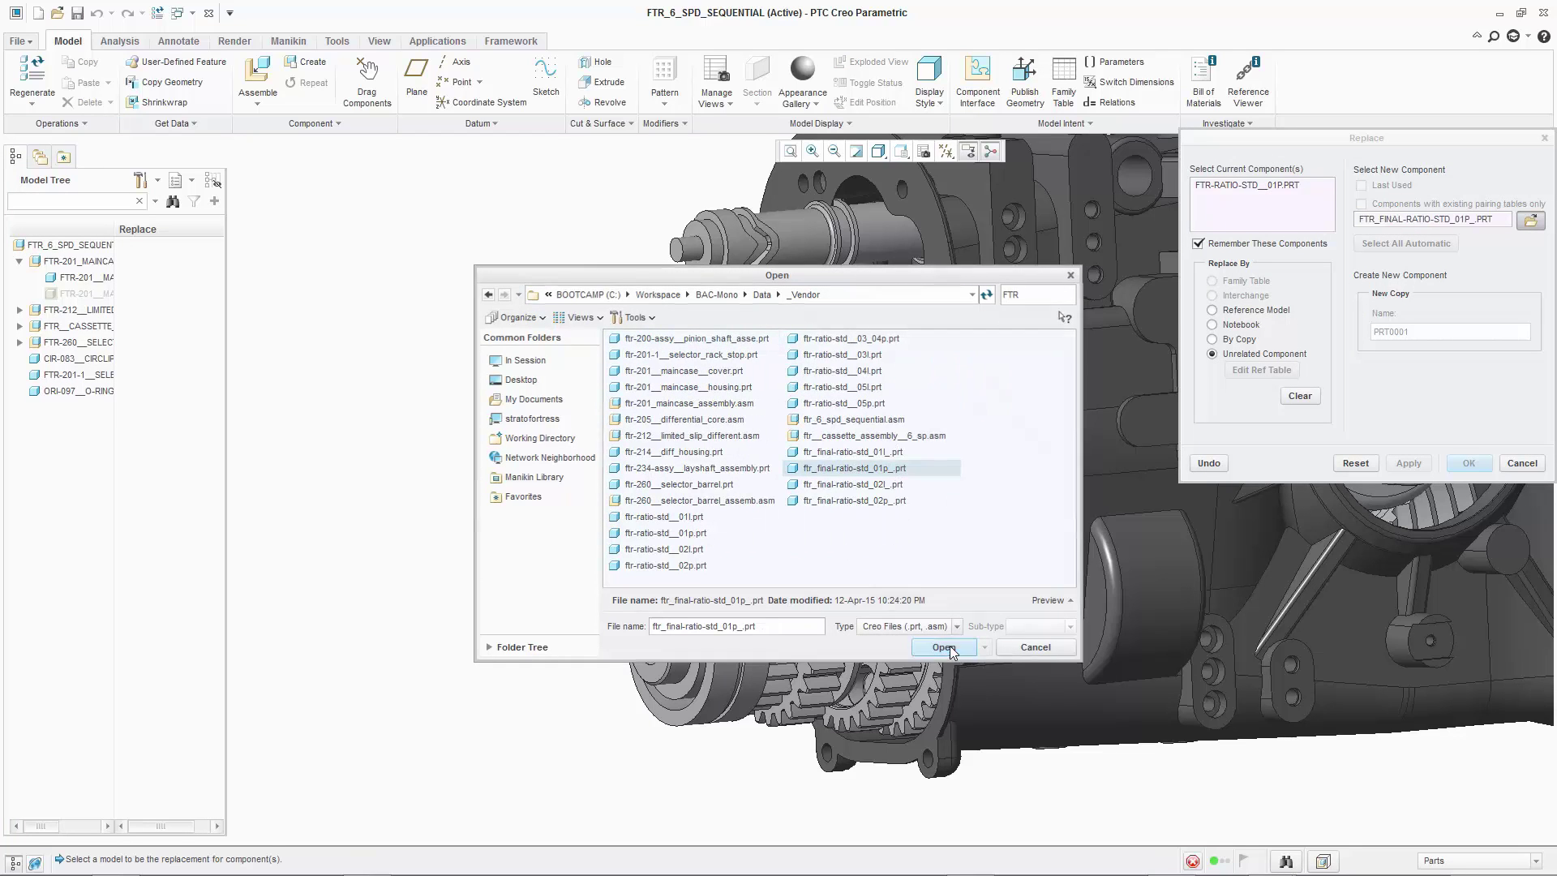
left_click(1409, 464)
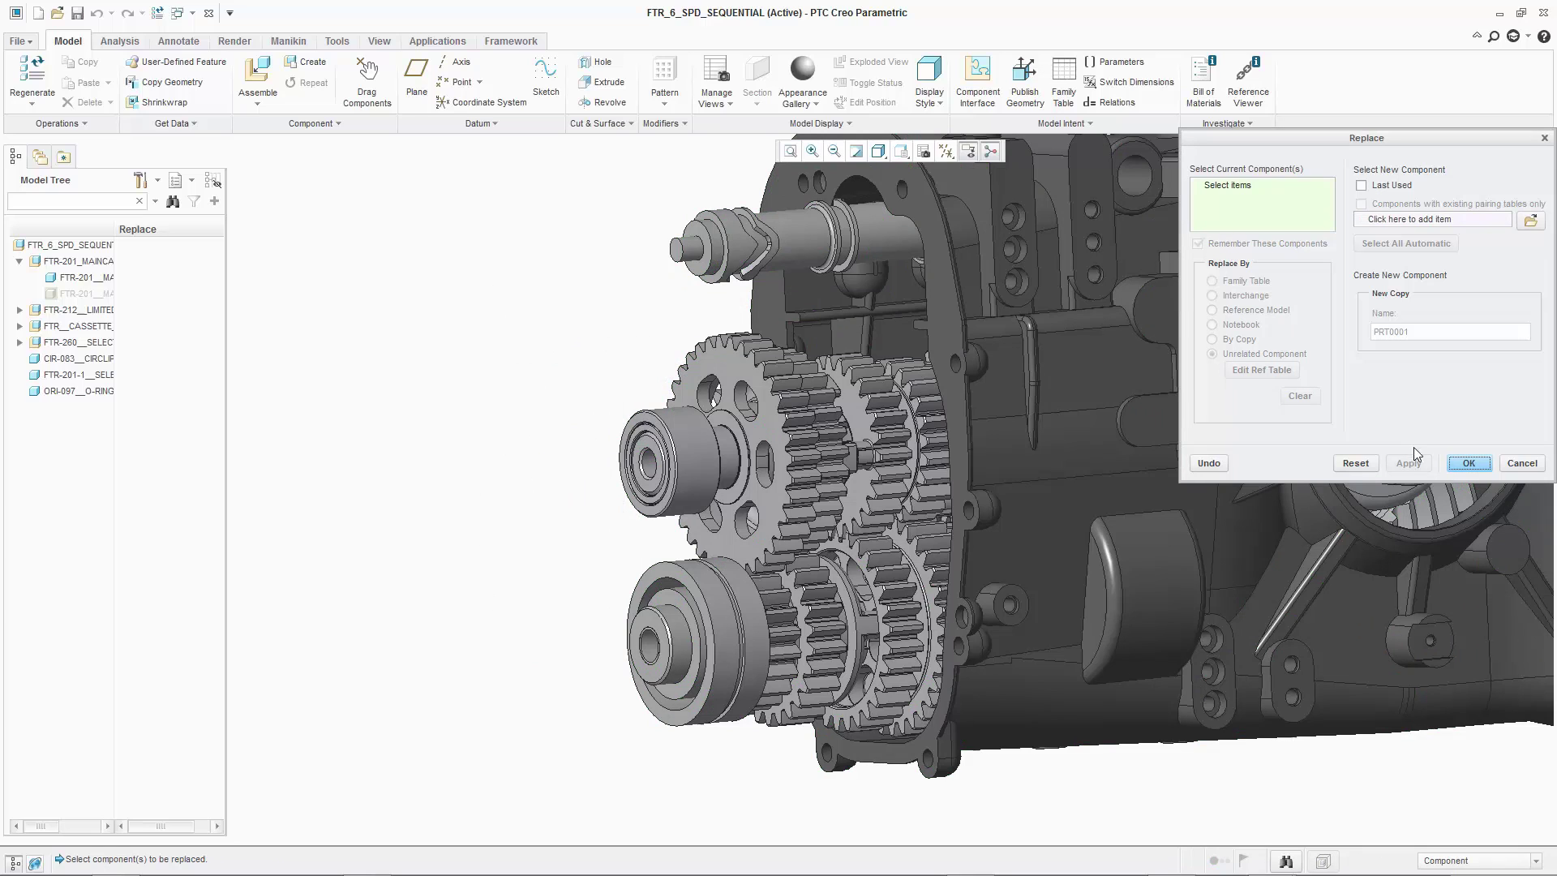
Step: Replace the next gear with the unrelated part FTR_FINAL-RATIO-STD_02L_.PRT
left_click(785, 631)
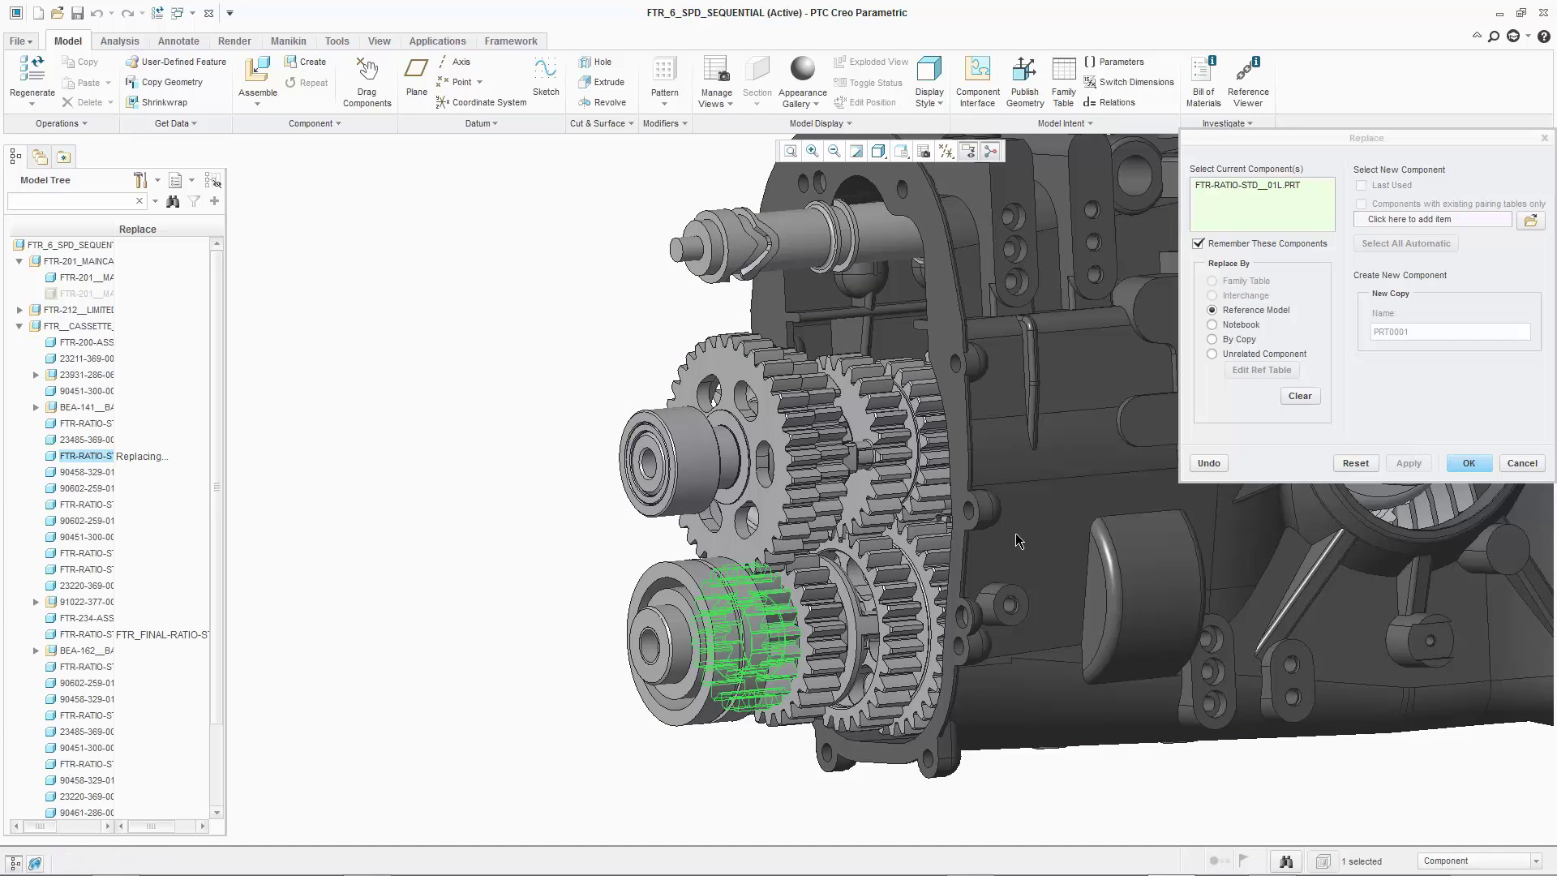
left_click(1263, 354)
left_click(1530, 222)
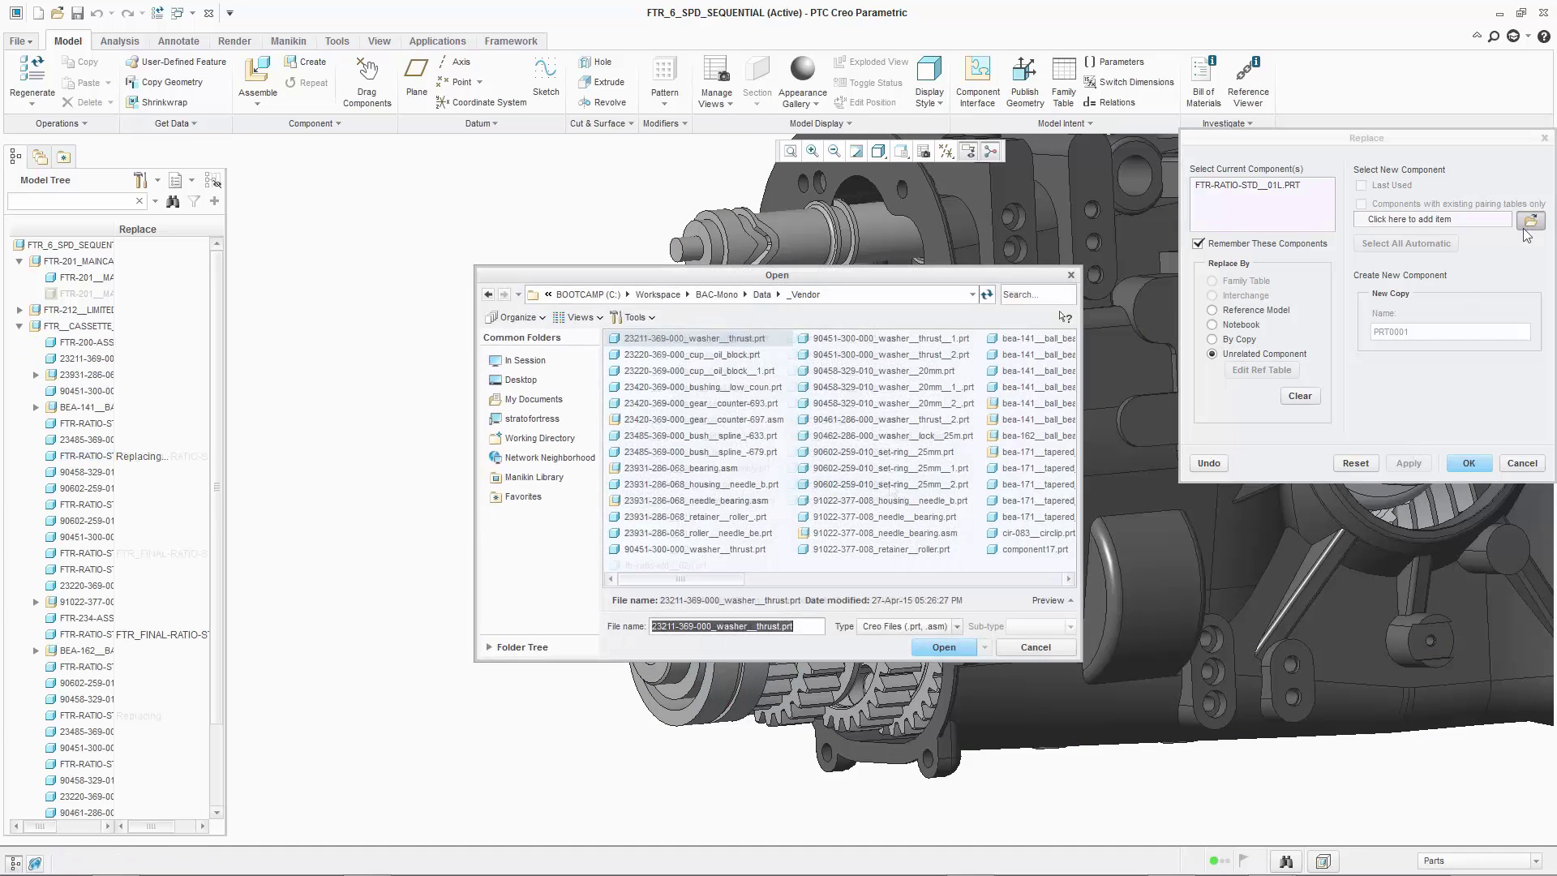
left_click(945, 647)
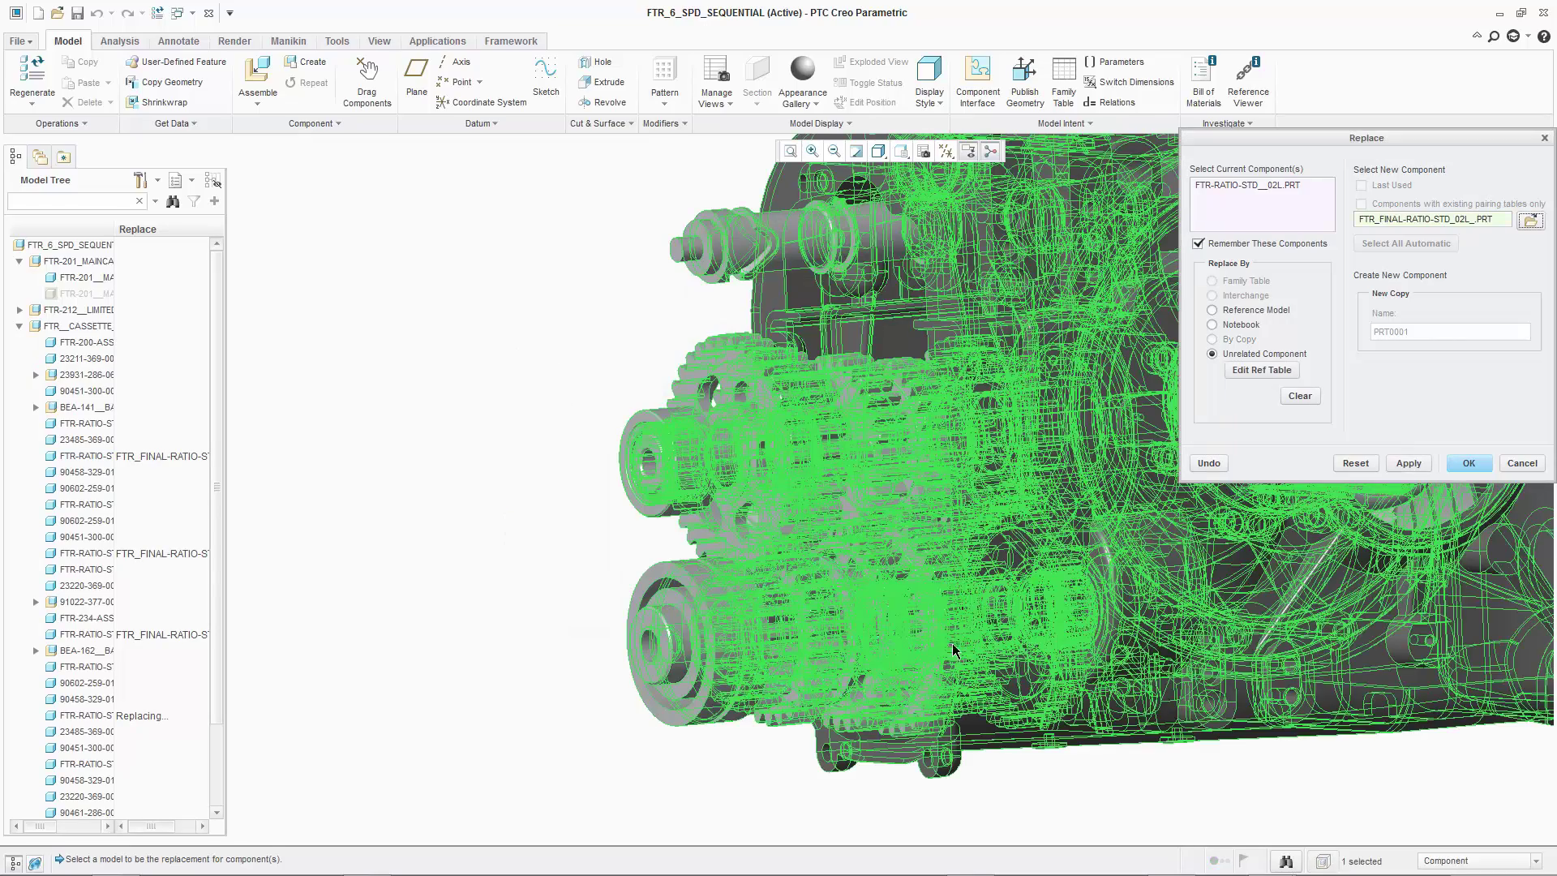
left_click(1470, 465)
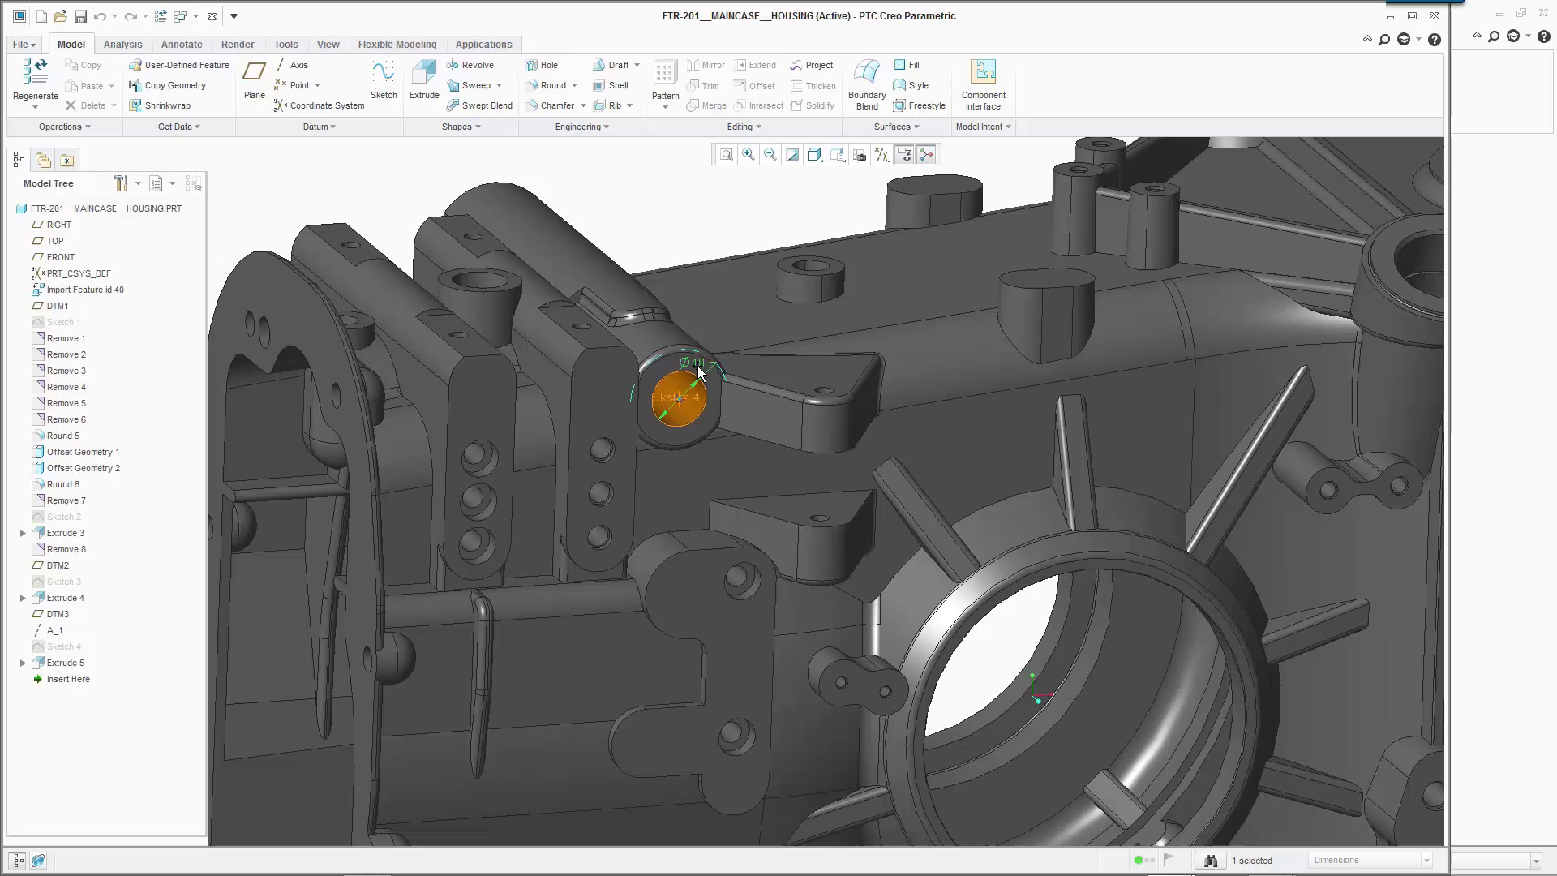
Step: Change the Sketch 4 circle diameter to 22.5
double_click(699, 365)
key("Return")
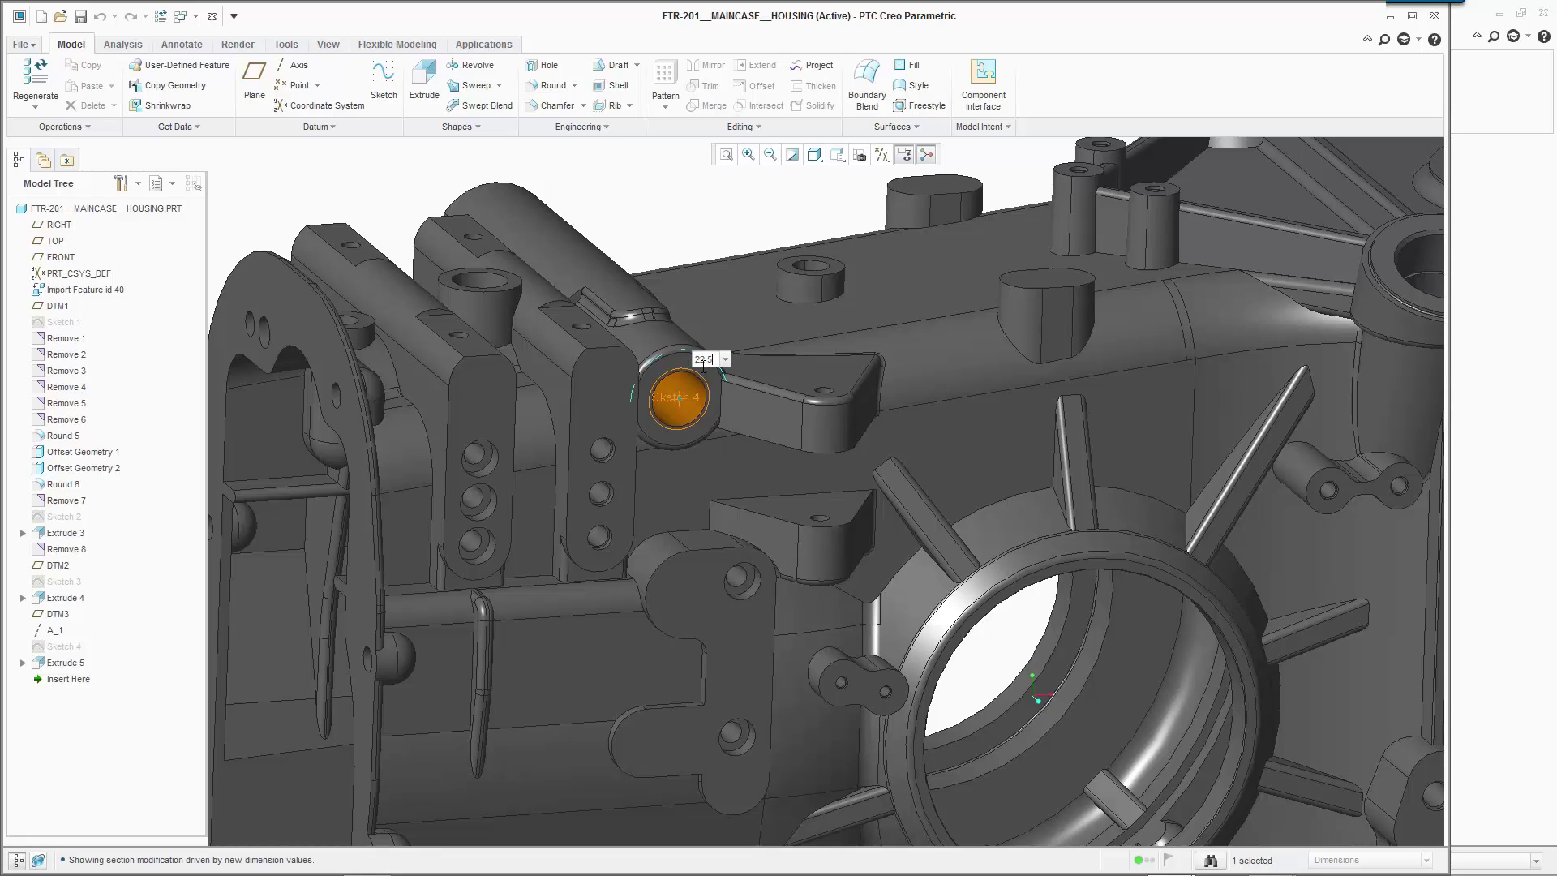
left_click(689, 212)
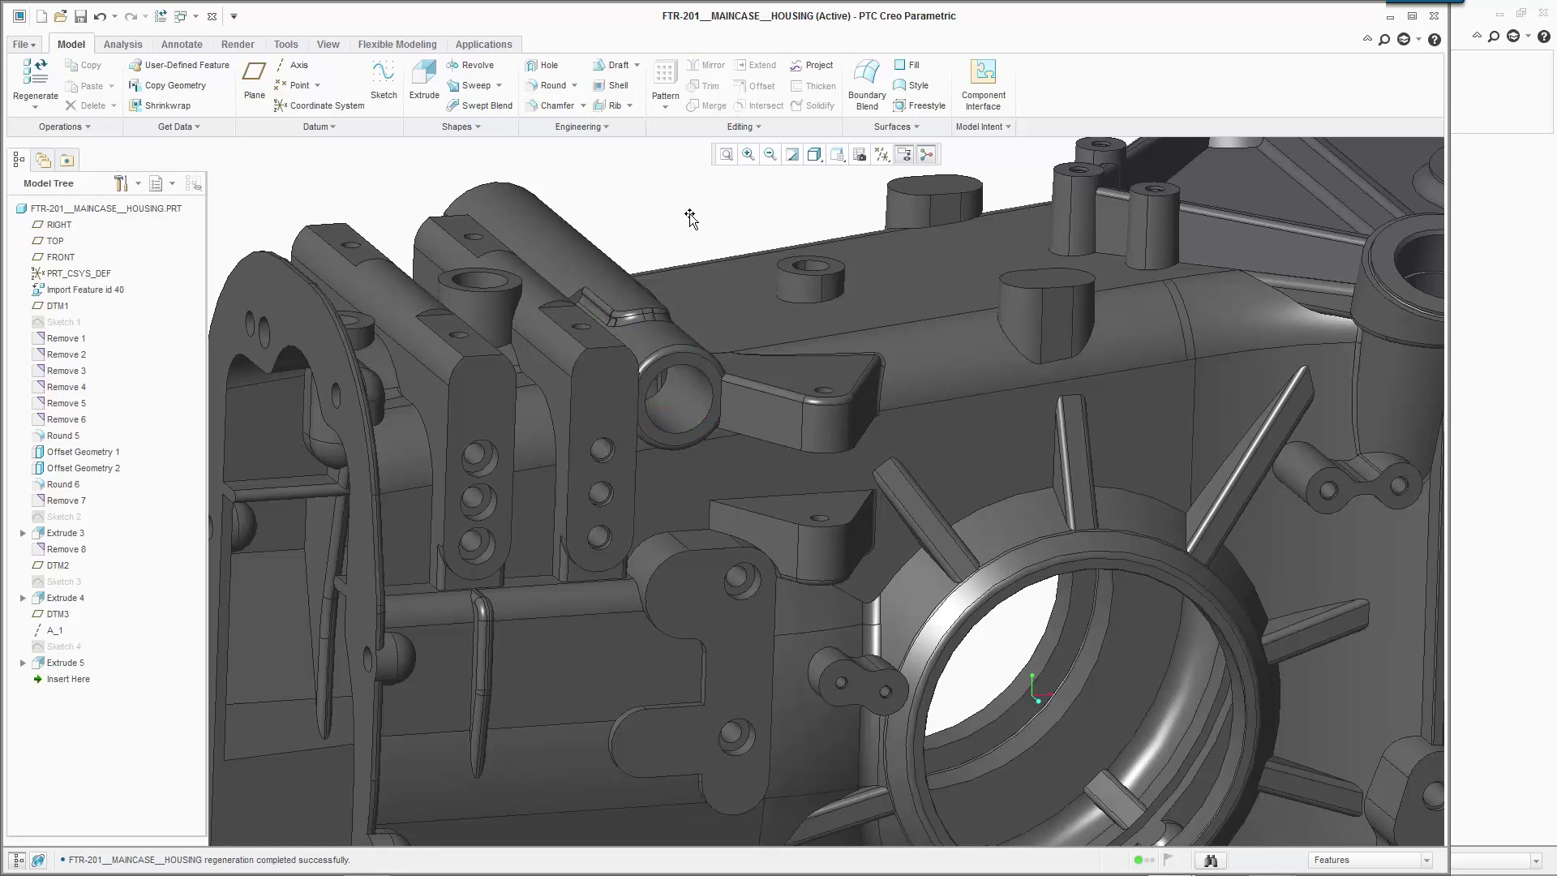
Step: Extrude Sketch 1 symmetrically to 45 as a material-removing cut
left_click(65, 323)
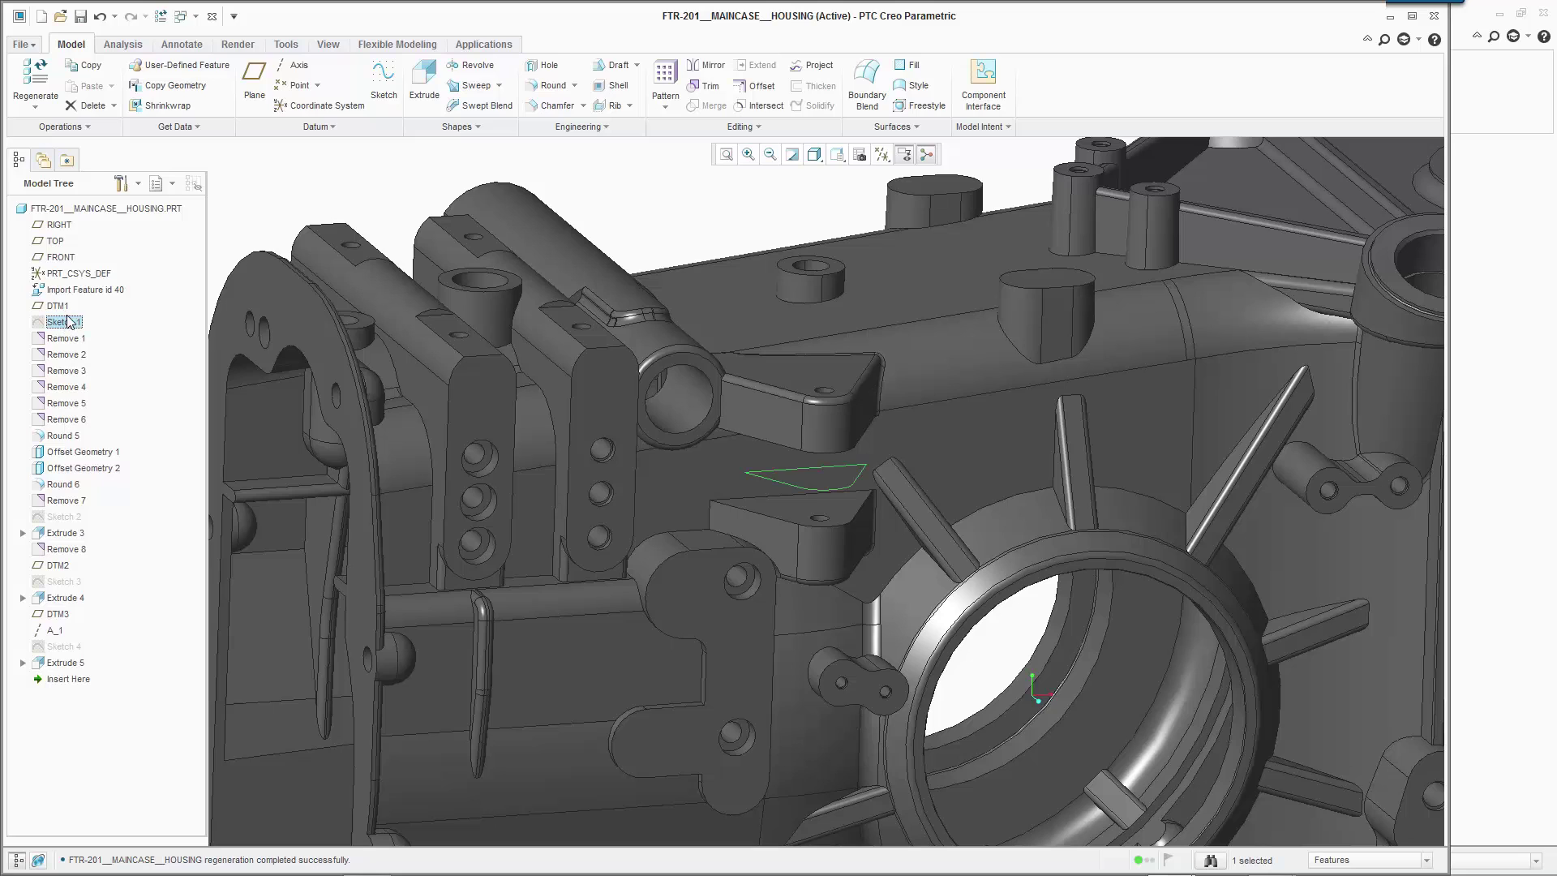
left_click(424, 81)
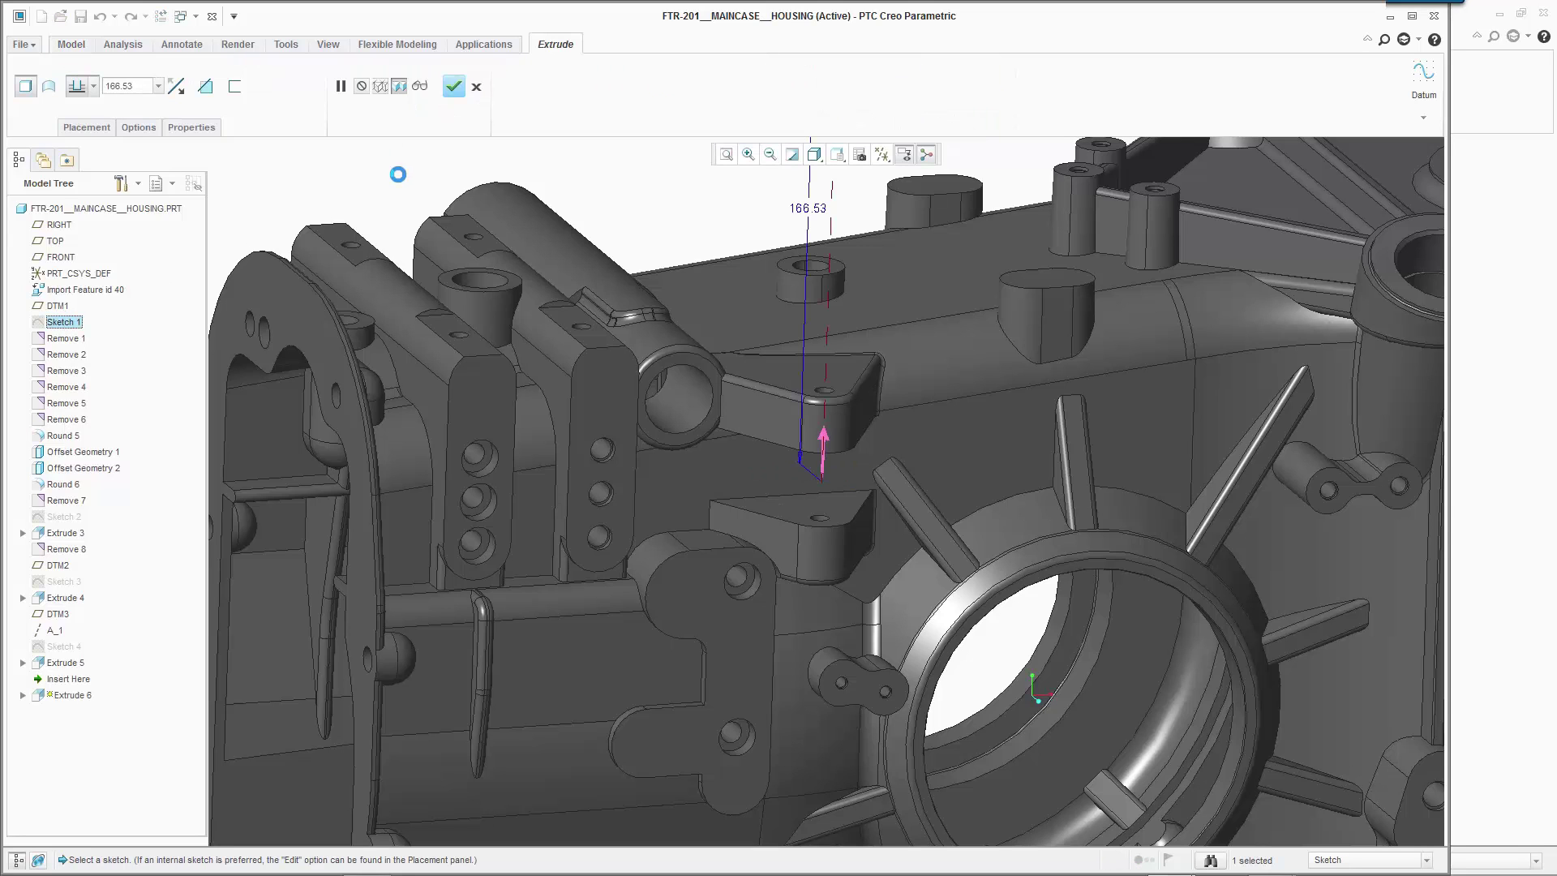
left_click(93, 86)
left_click(81, 142)
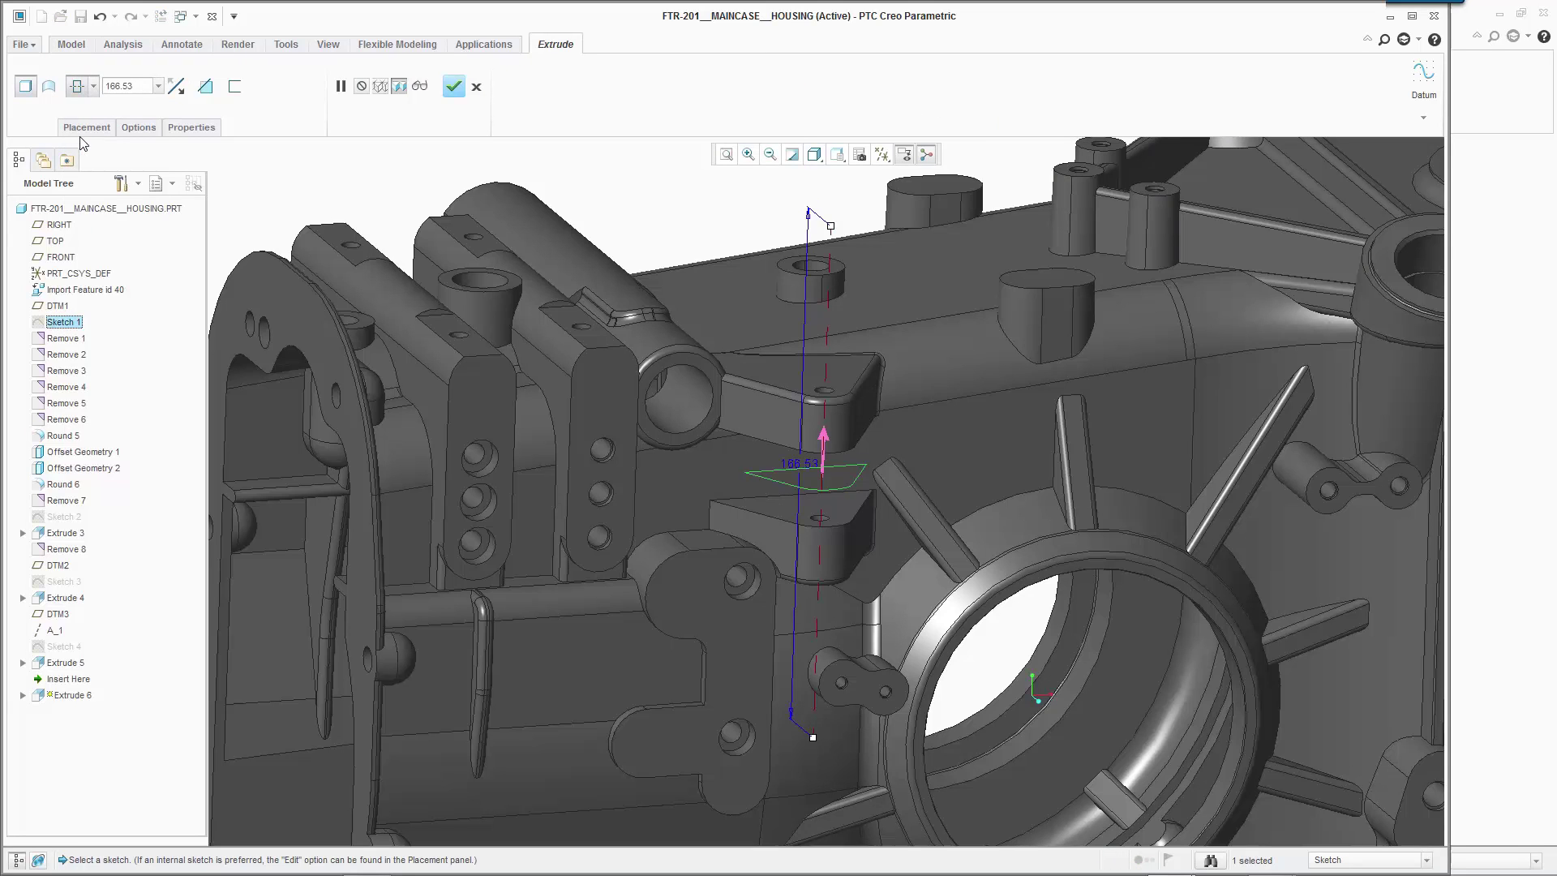
double_click(147, 90)
type("4")
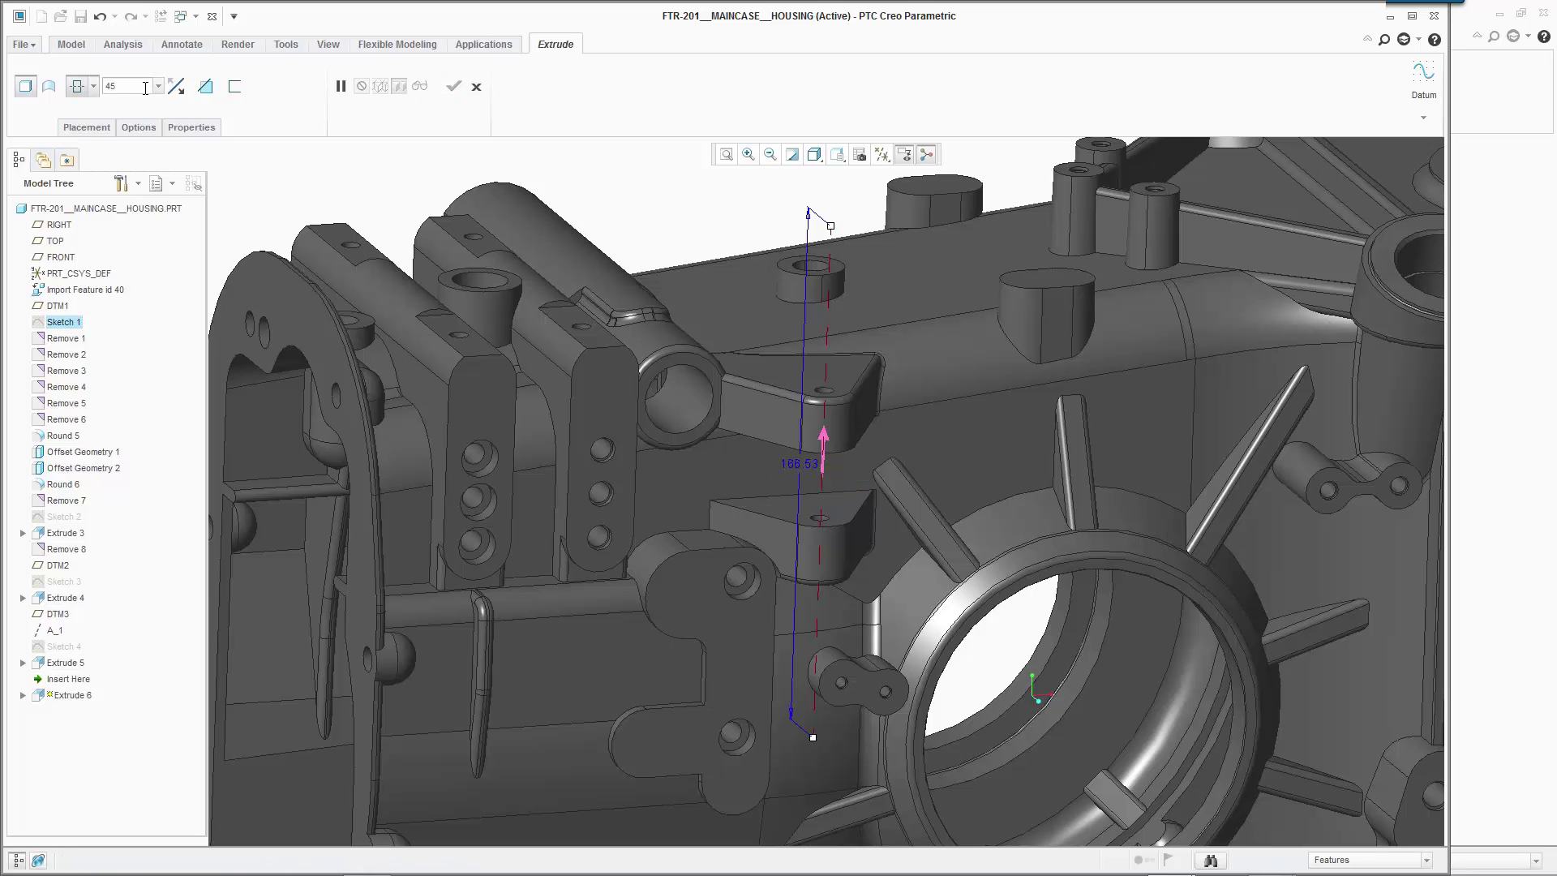
type("5")
left_click(205, 89)
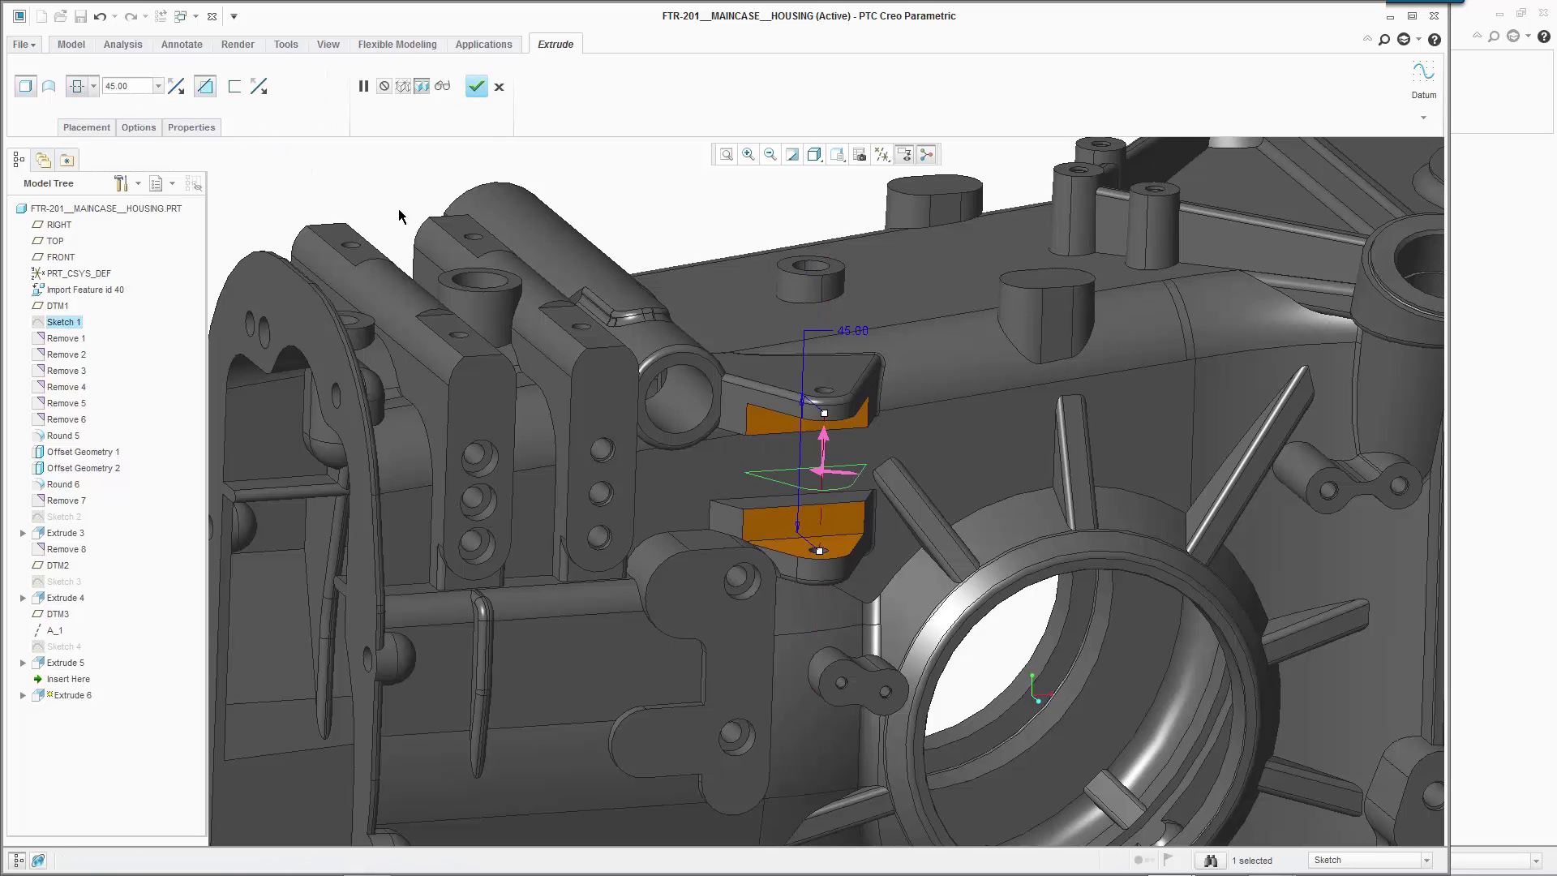
middle_click(438, 178)
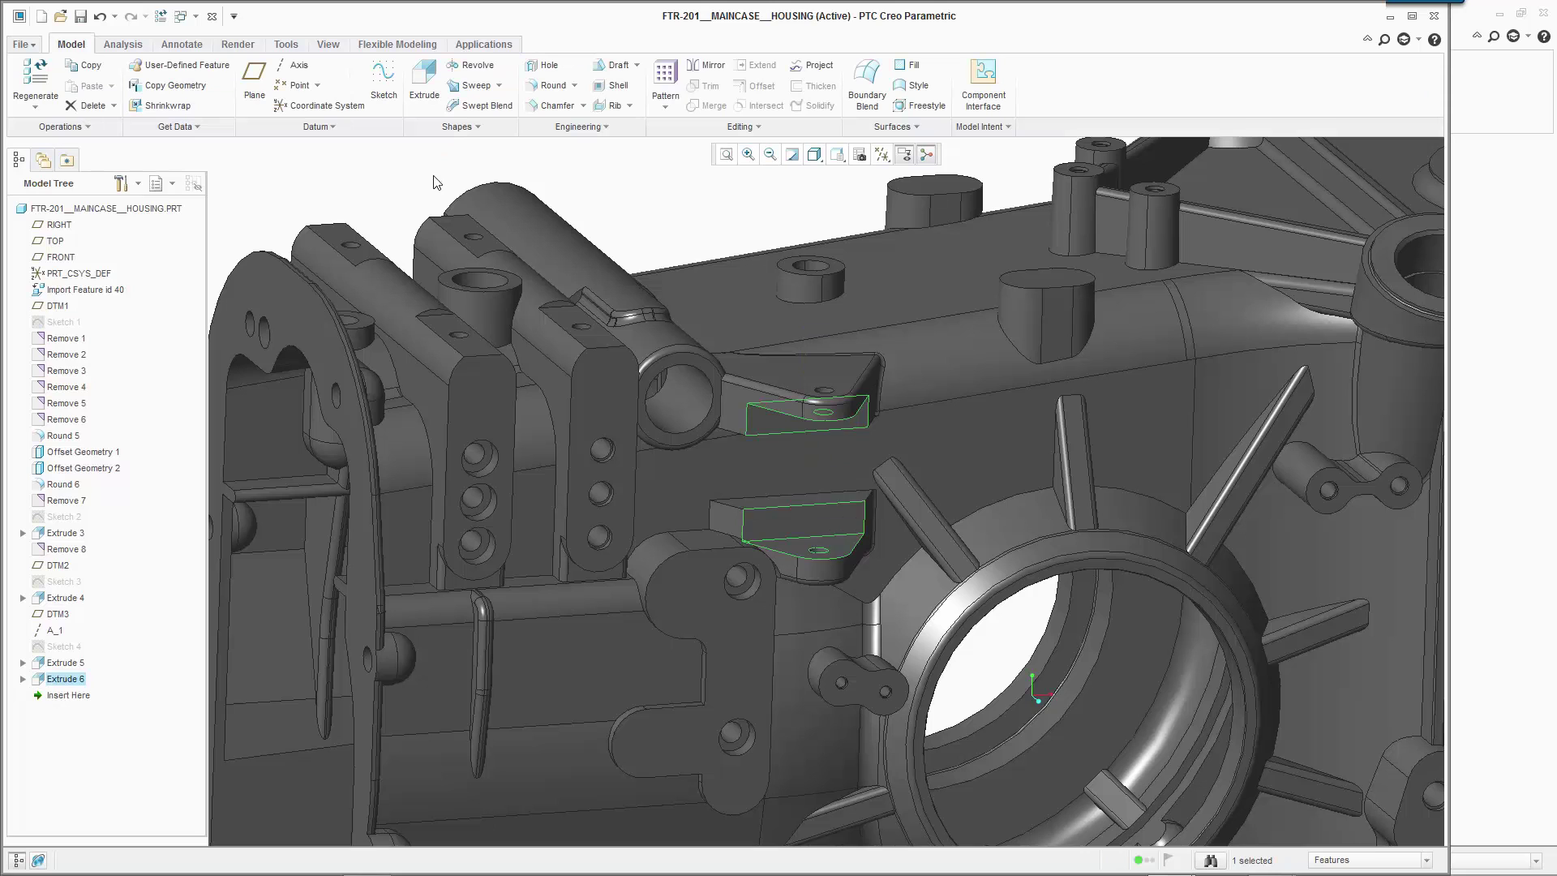
left_click(434, 182)
Step: Round the upper block's top edge at 2.03 and unhide the cover part in the assembly
left_click(552, 86)
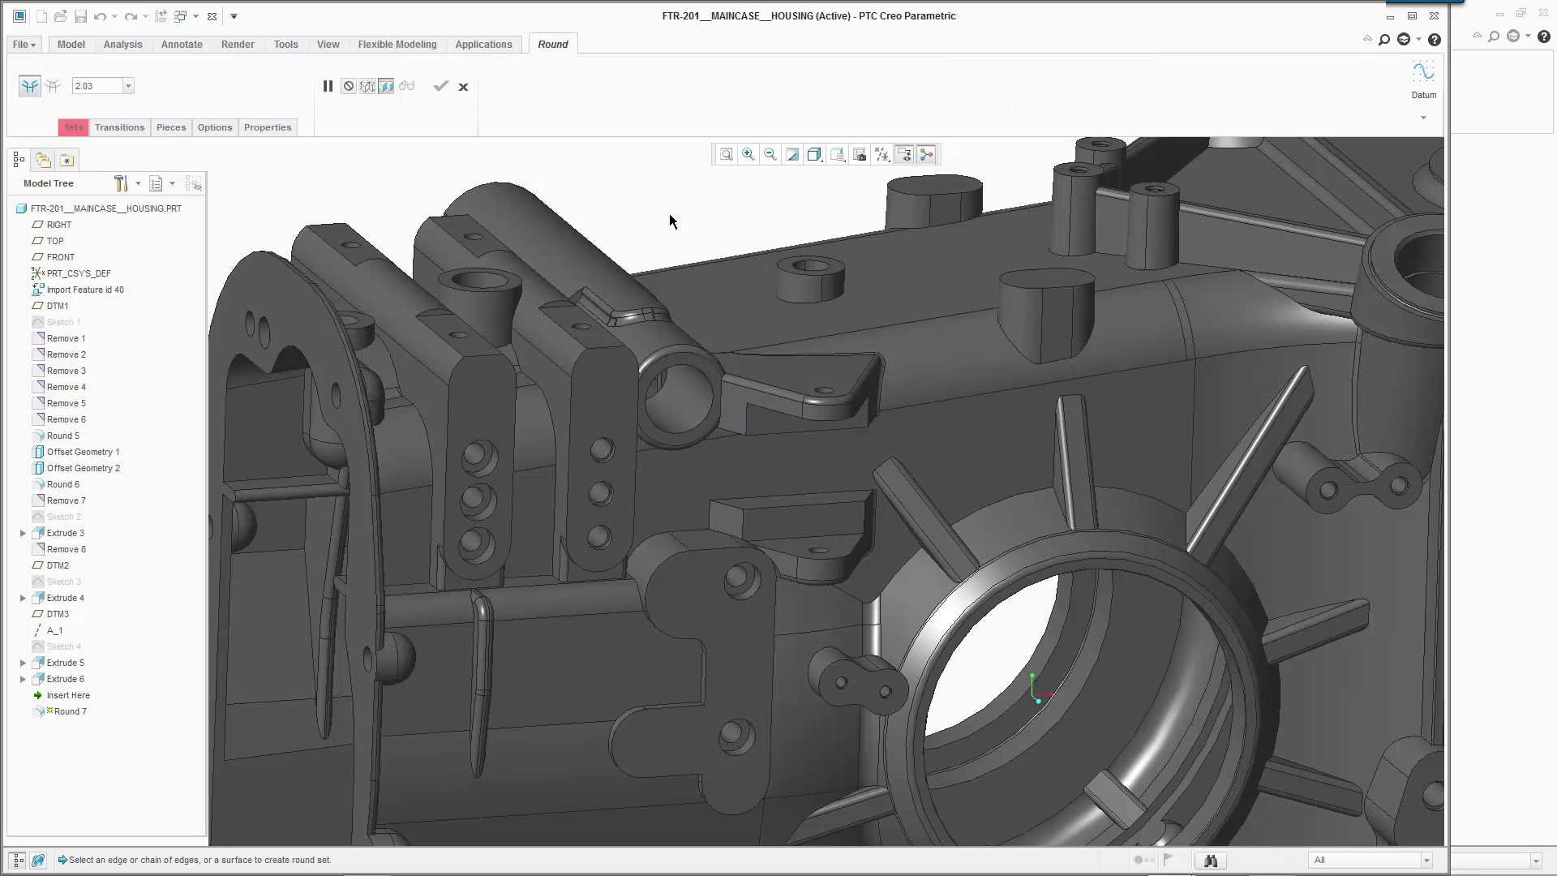
left_click(834, 537)
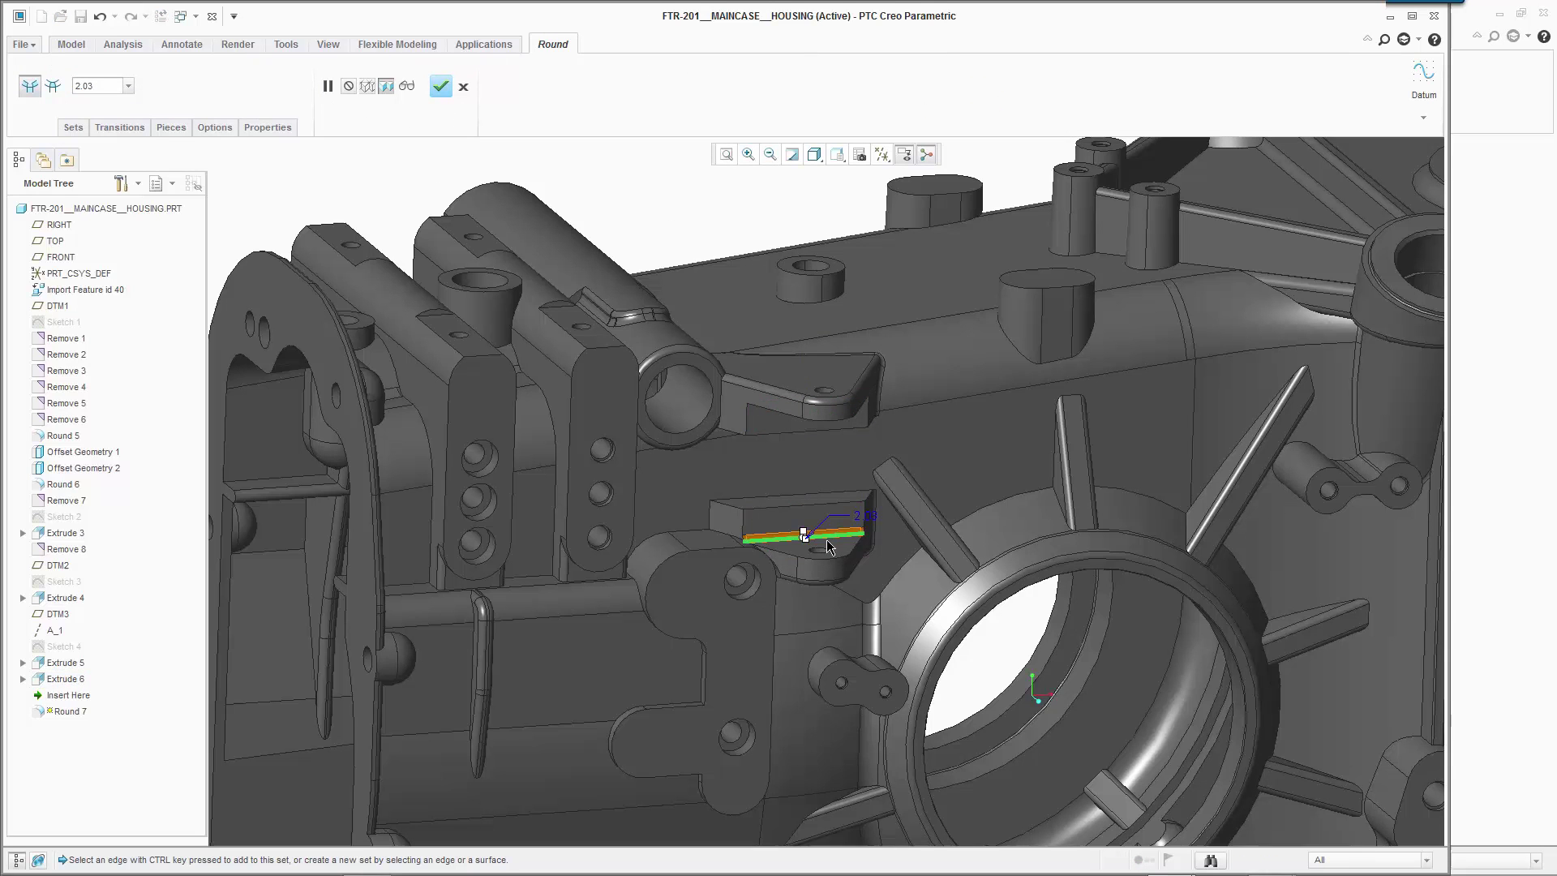
middle_click_drag(834, 537, 821, 362)
left_click(816, 326)
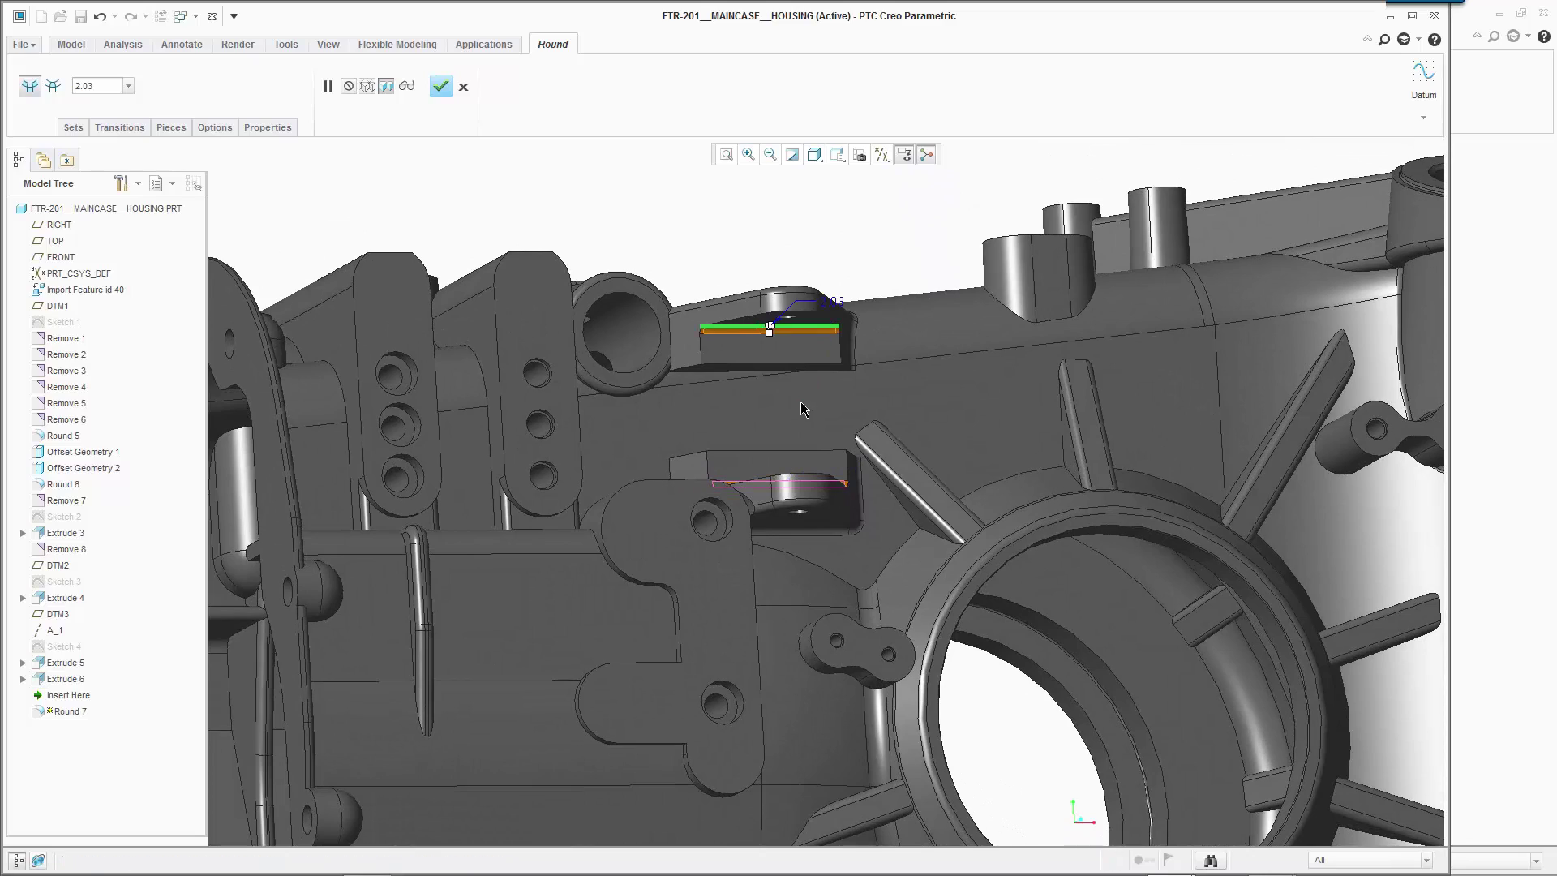
left_click(441, 87)
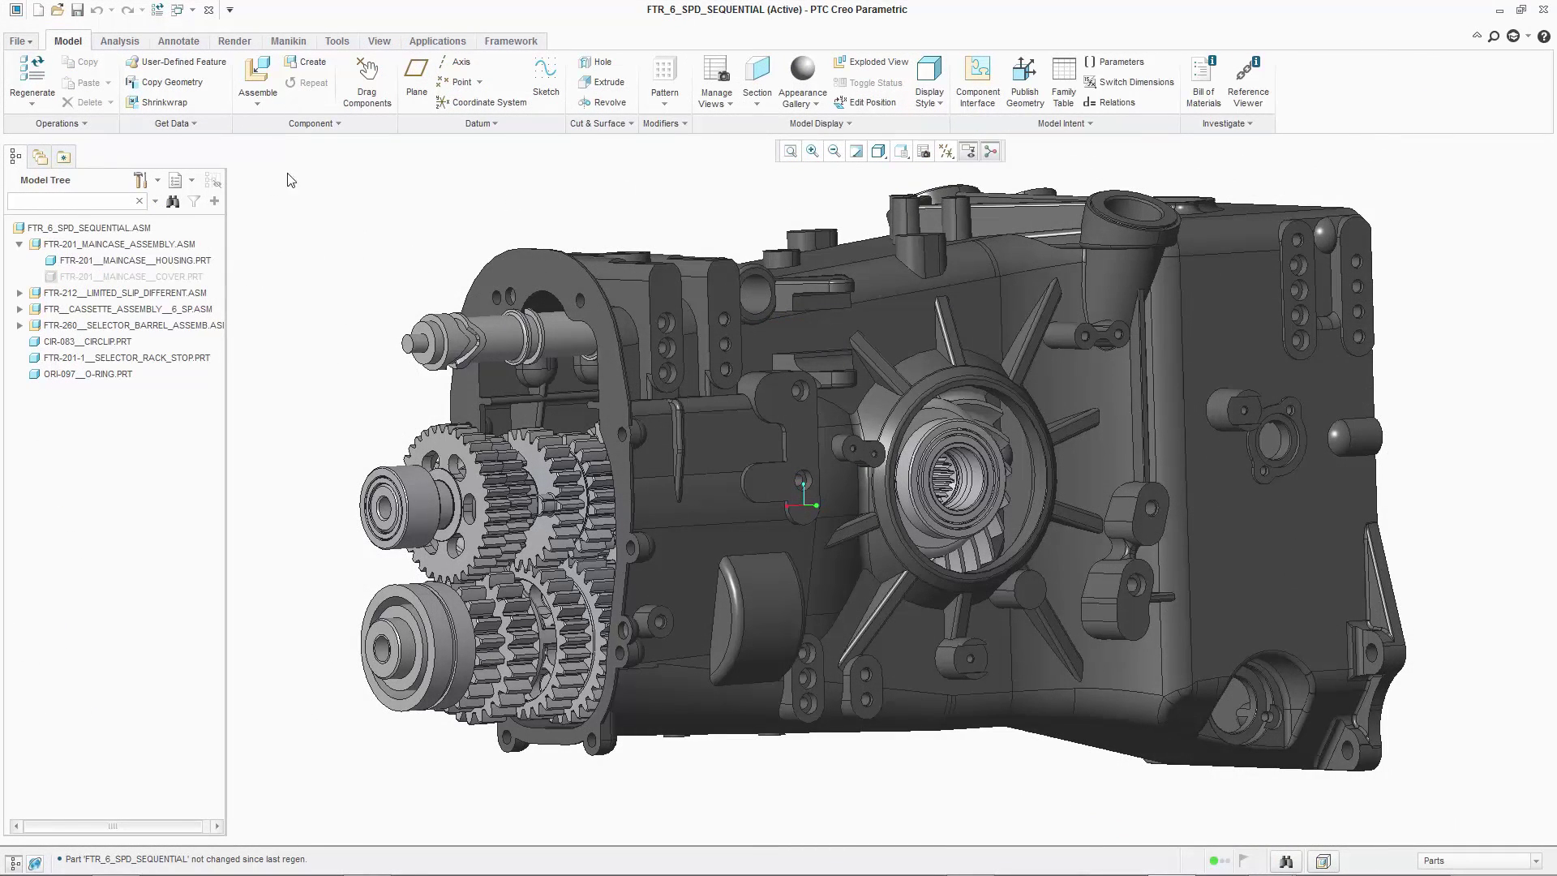
right_click(163, 277)
left_click(203, 586)
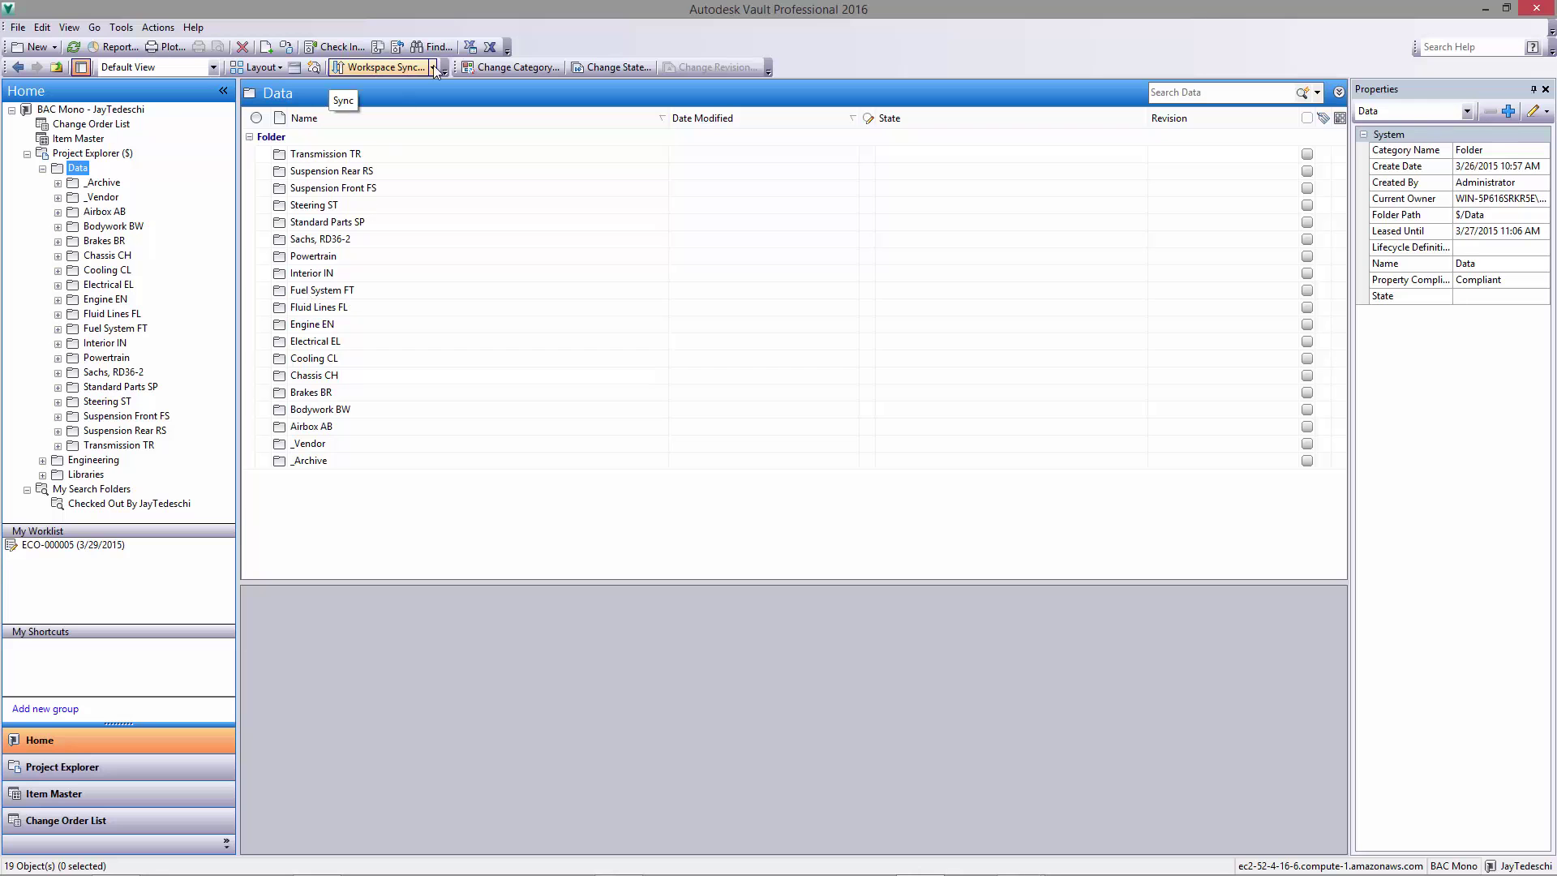
Step: Find files whose Description contains LINKAGE and bring up actions for M-TR-1049.ipt
left_click(432, 46)
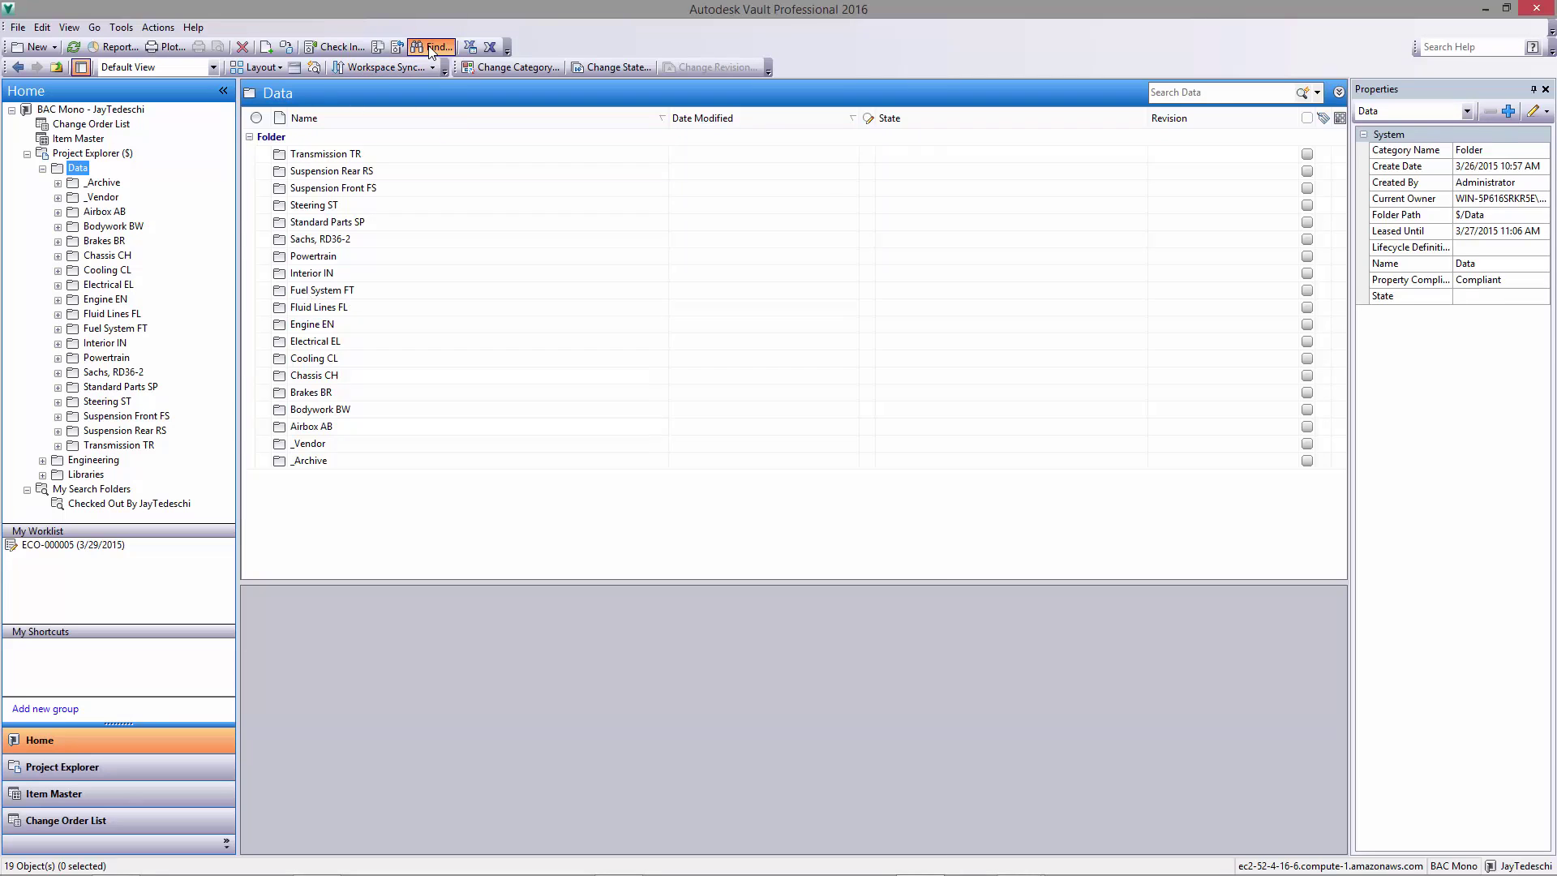
left_click(316, 399)
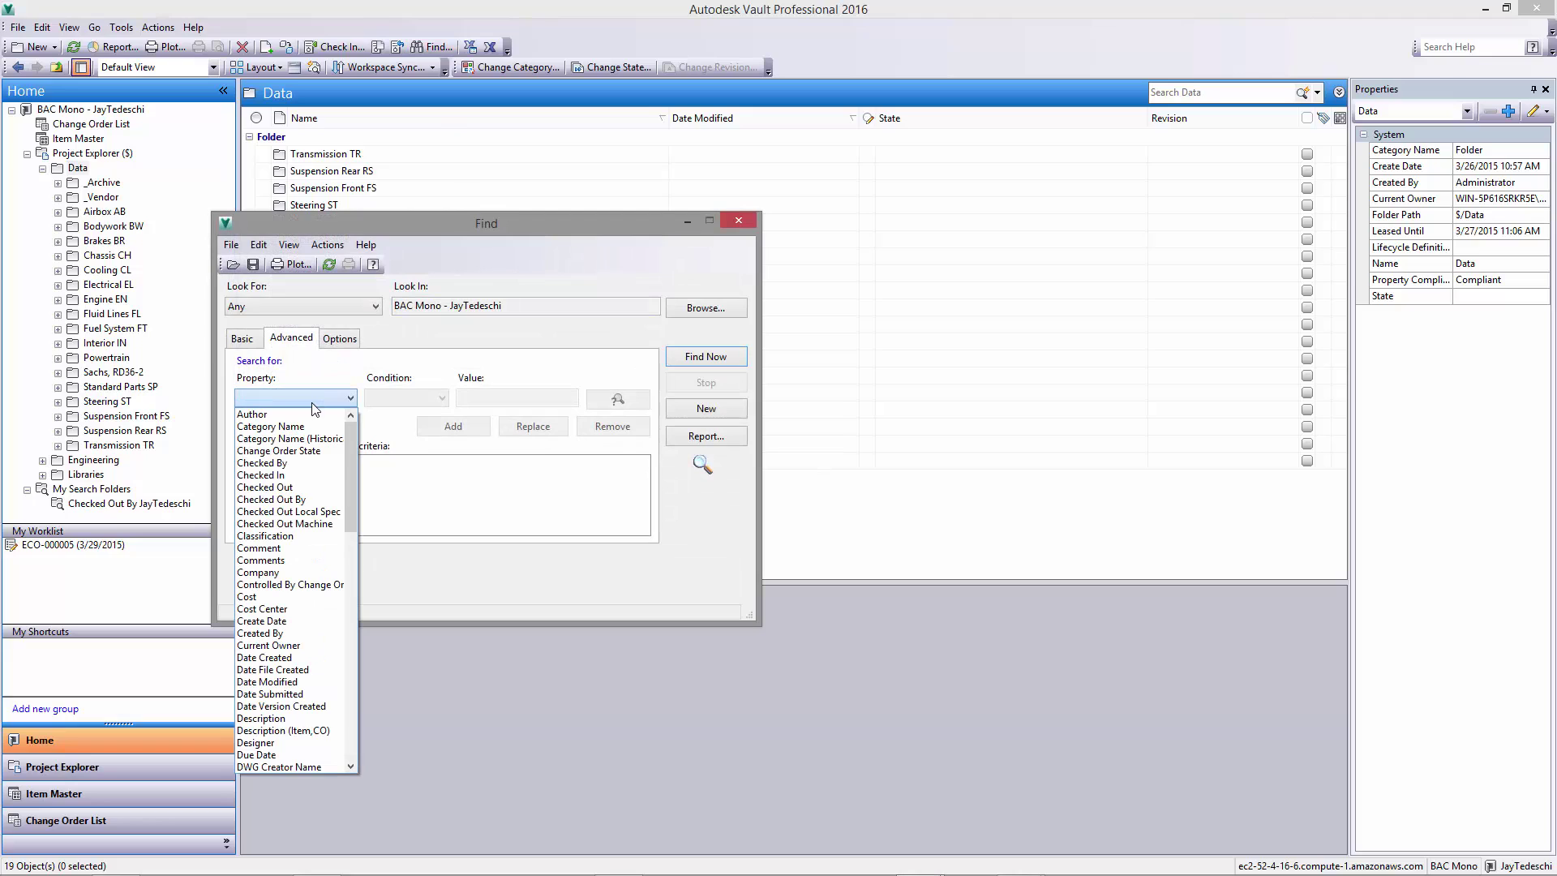
left_click(267, 718)
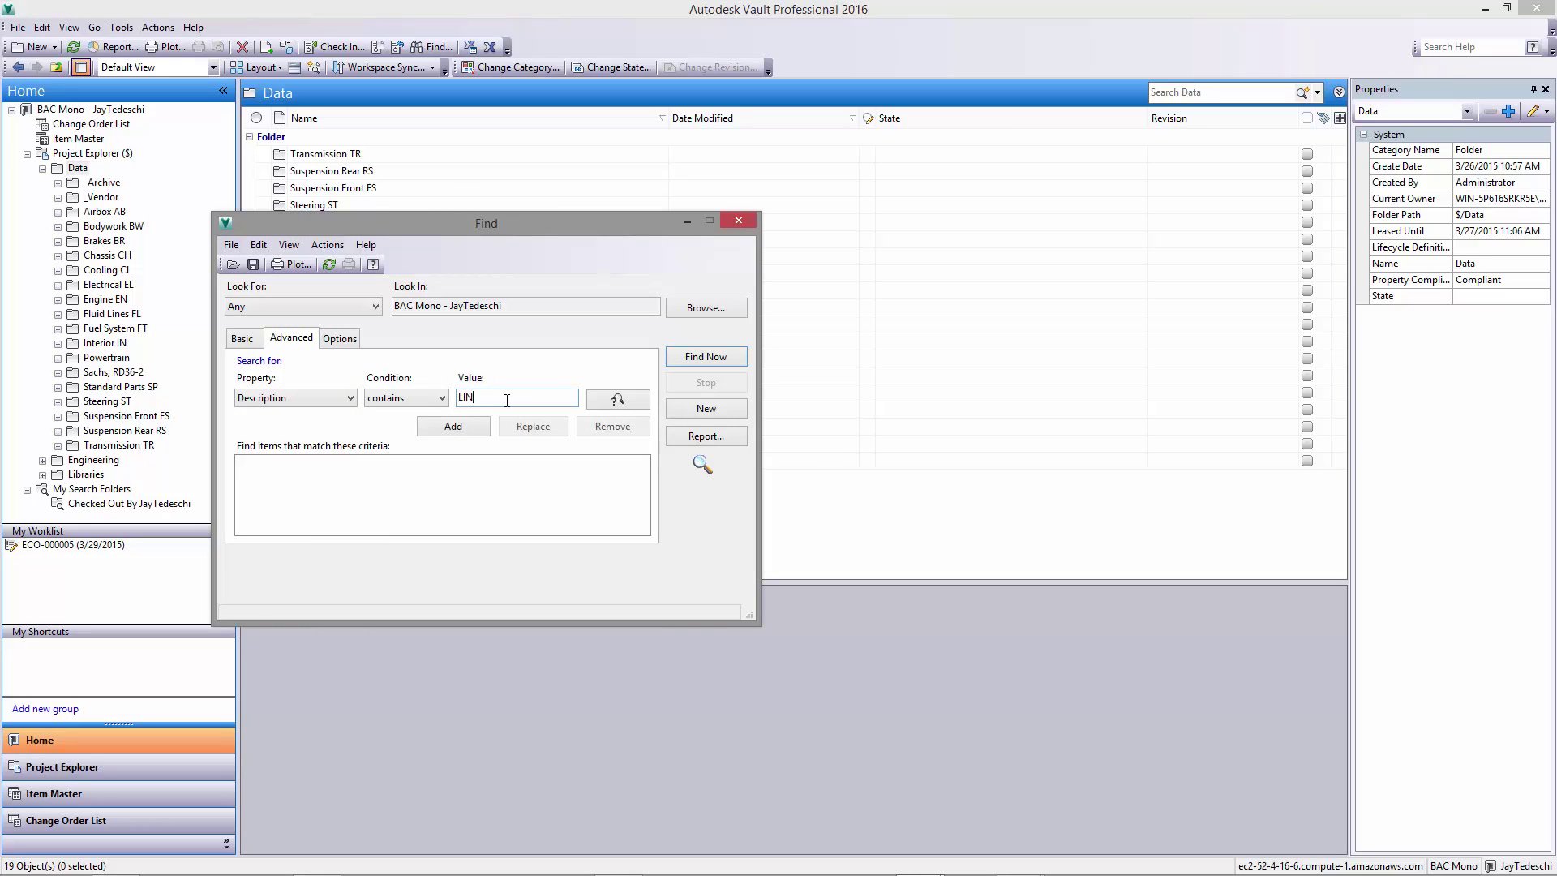
left_click(455, 434)
left_click(704, 361)
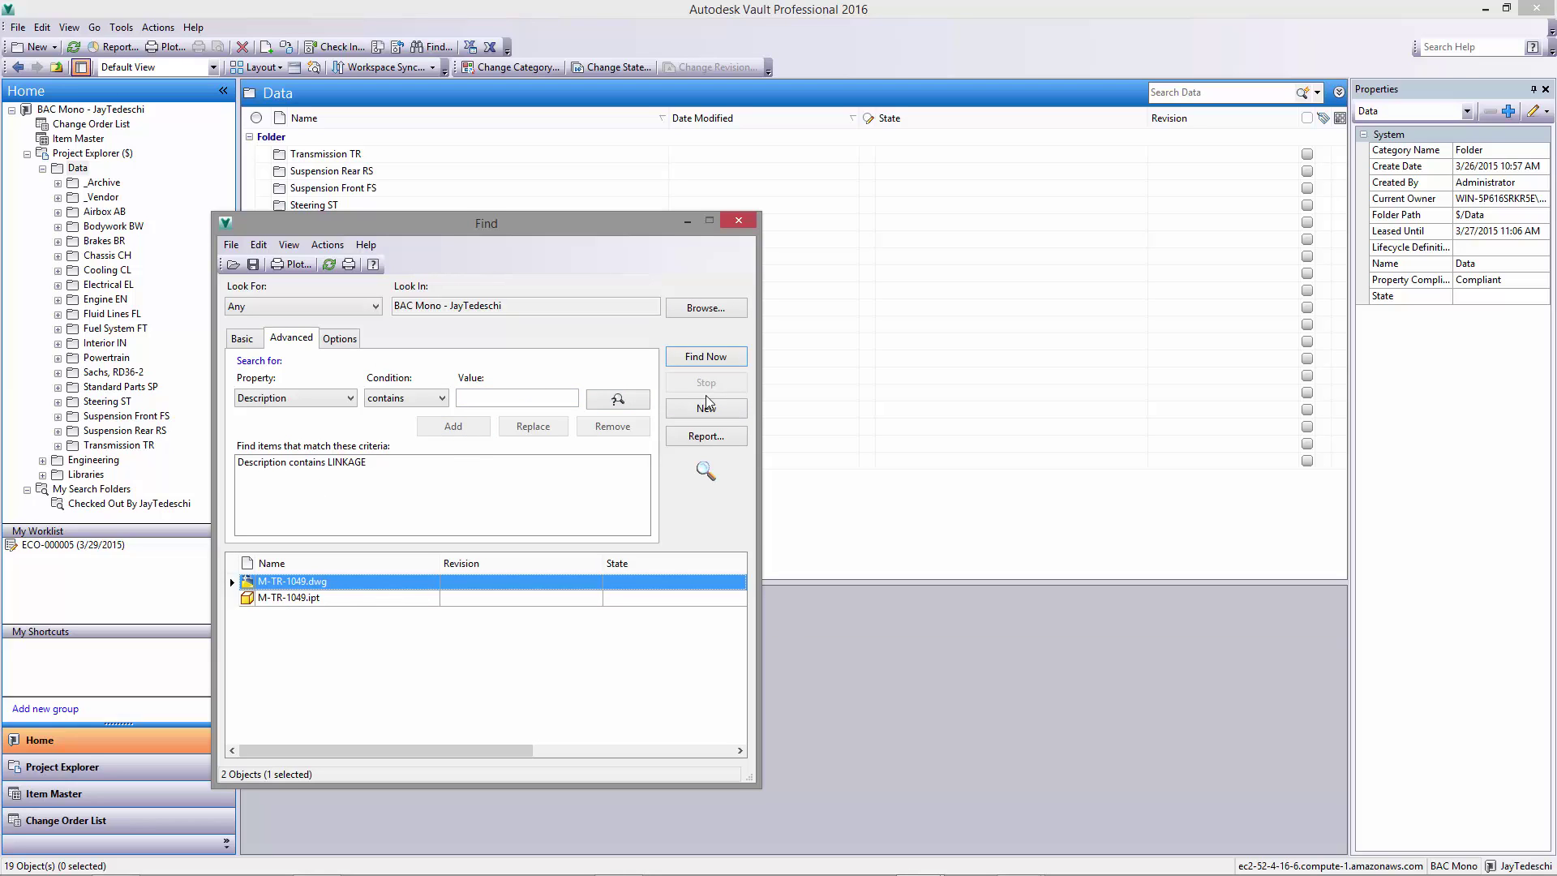
left_click(313, 598)
right_click(387, 599)
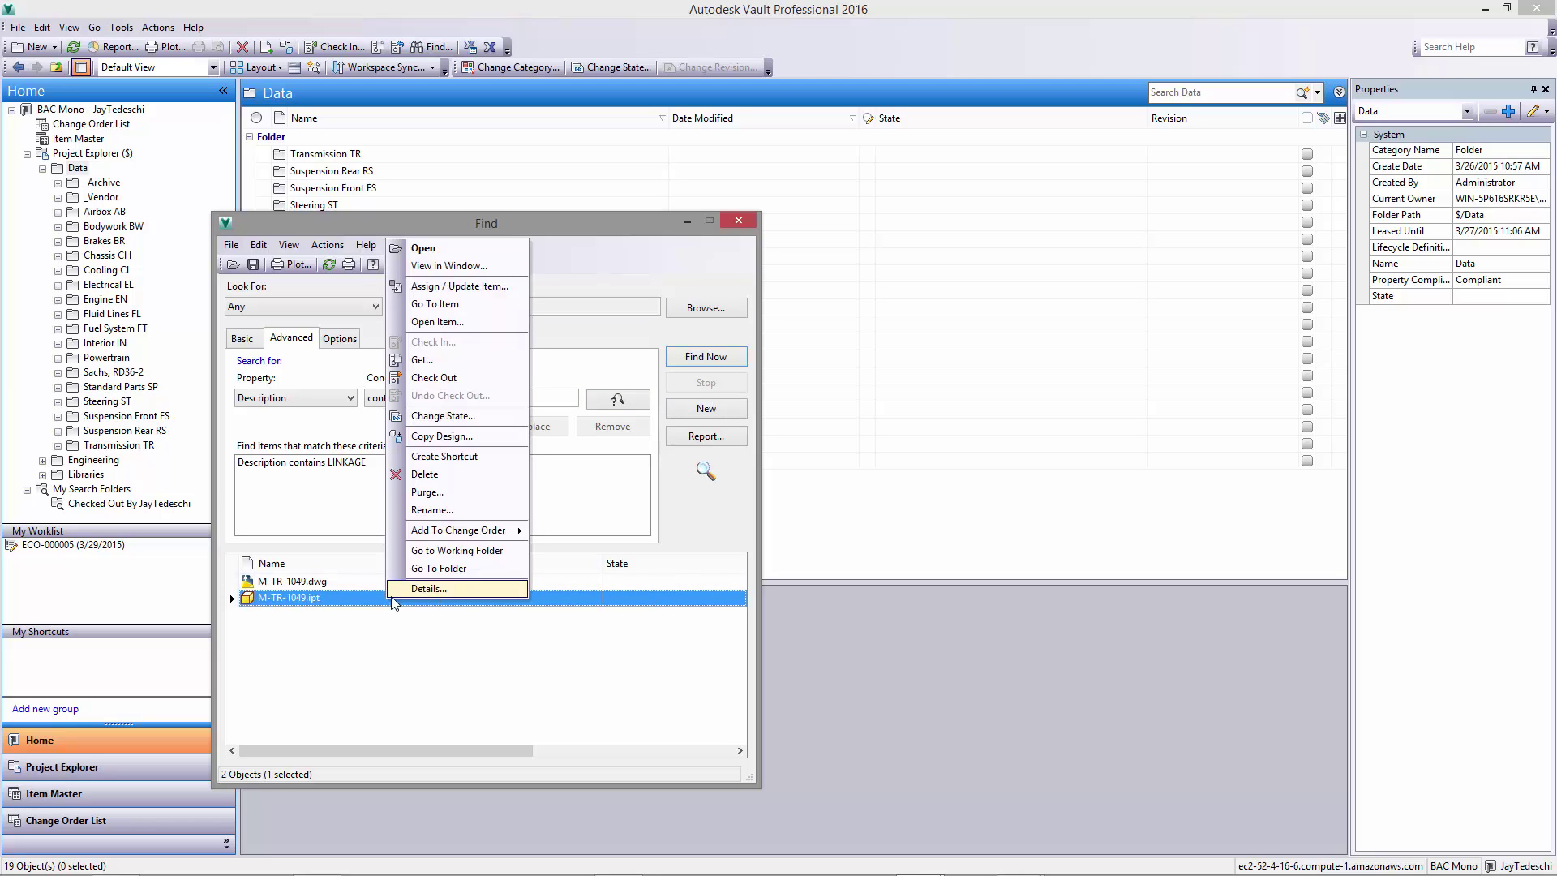
Step: Copy M-TR-1049.ipt as a new M-TR-numbered part in the Transmission functional category
left_click(454, 437)
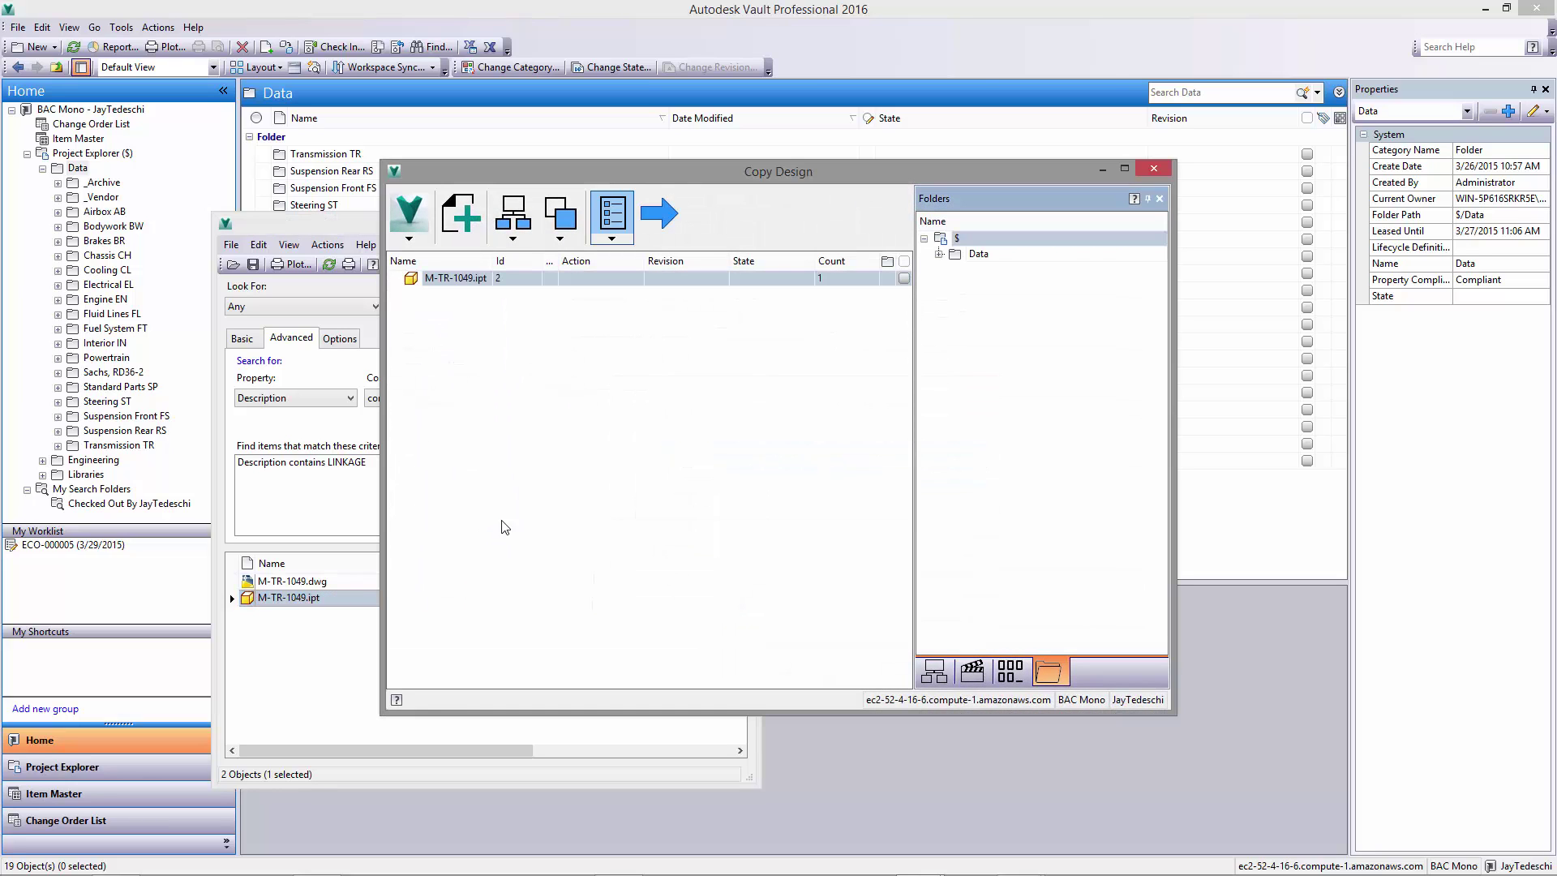
left_click(520, 281)
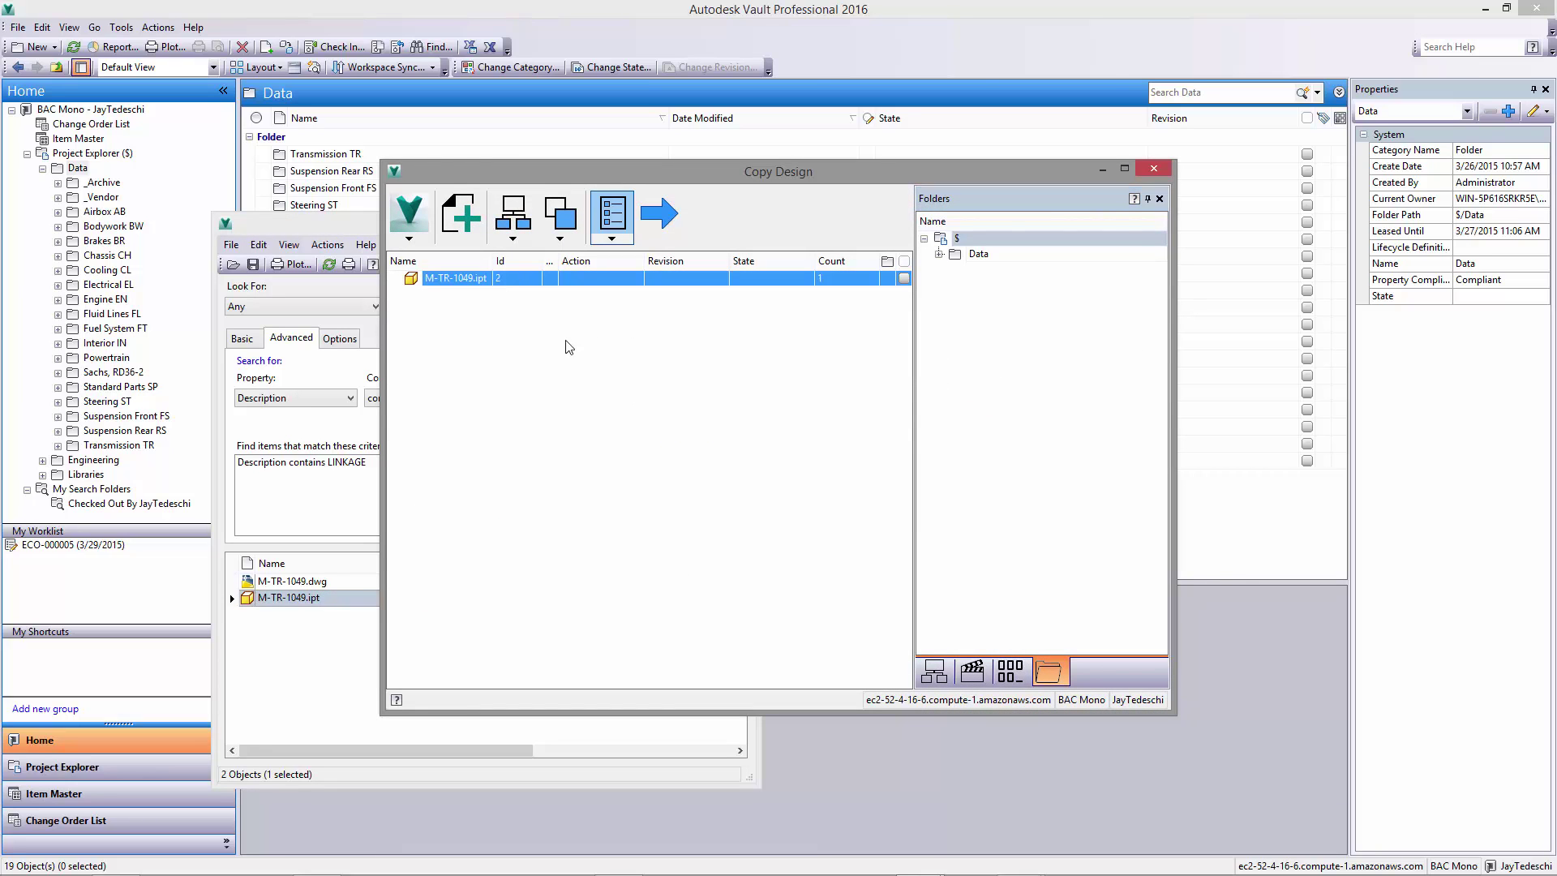
left_click(1011, 672)
right_click(628, 283)
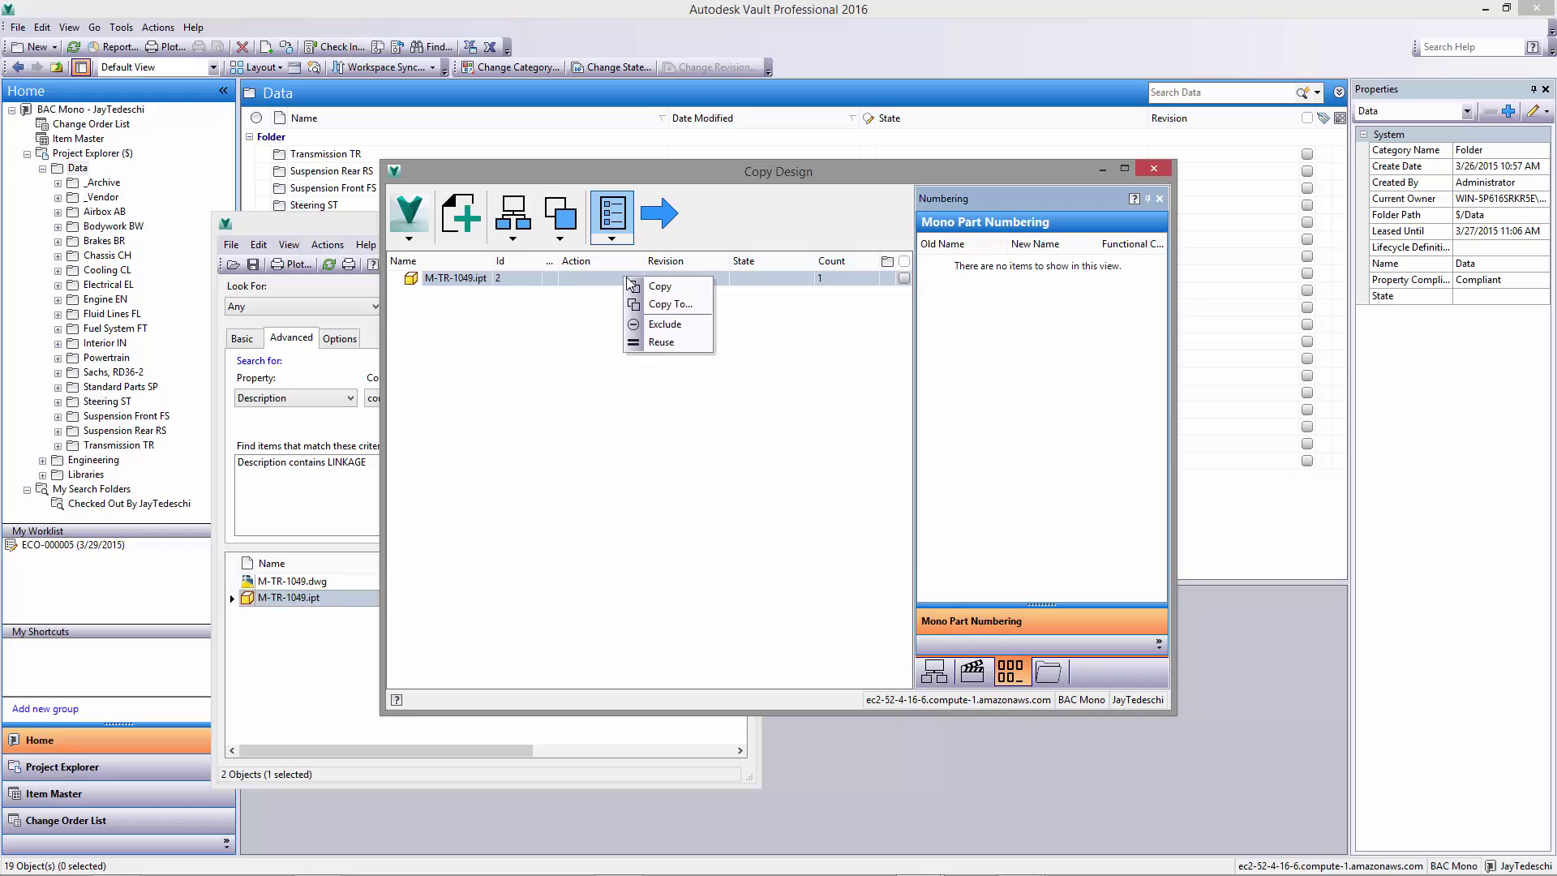
left_click(649, 287)
left_click(1158, 263)
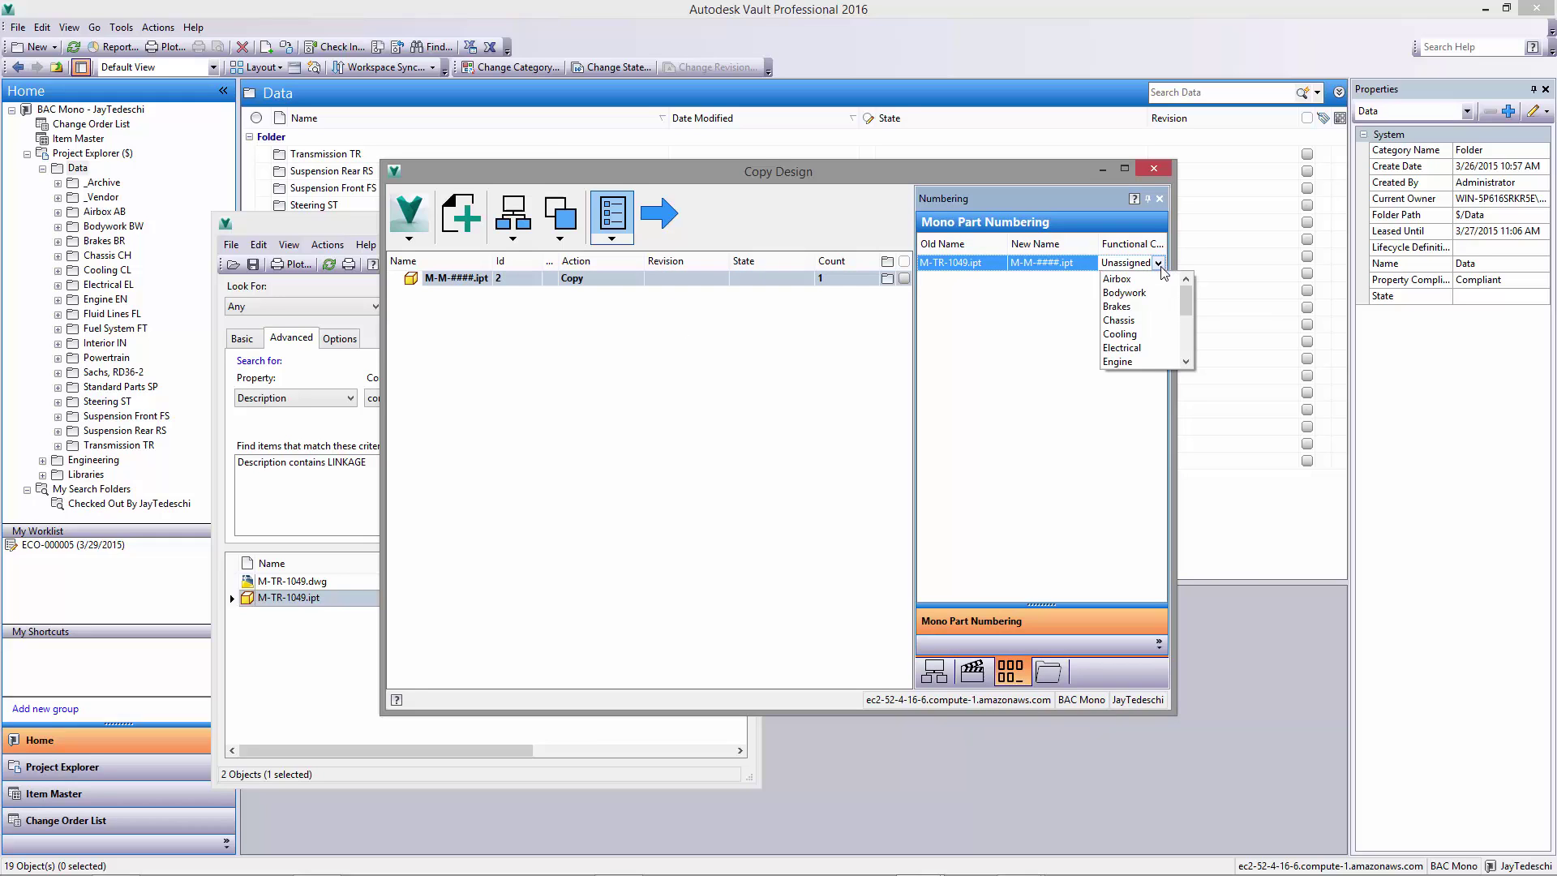
scroll(1132, 333, "down", 3)
left_click(1127, 365)
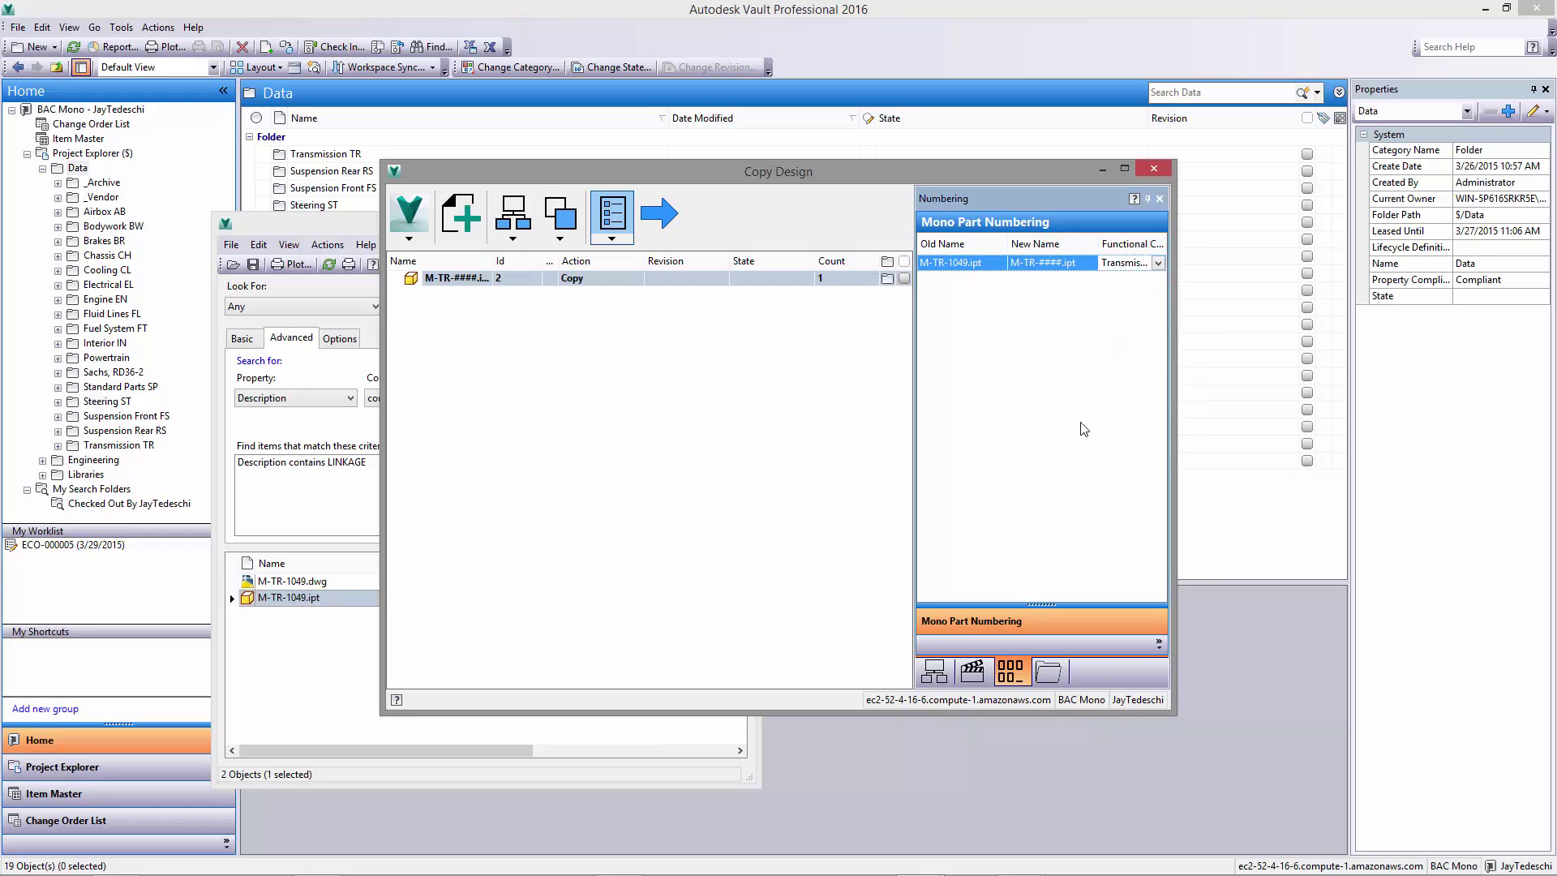
left_click(658, 213)
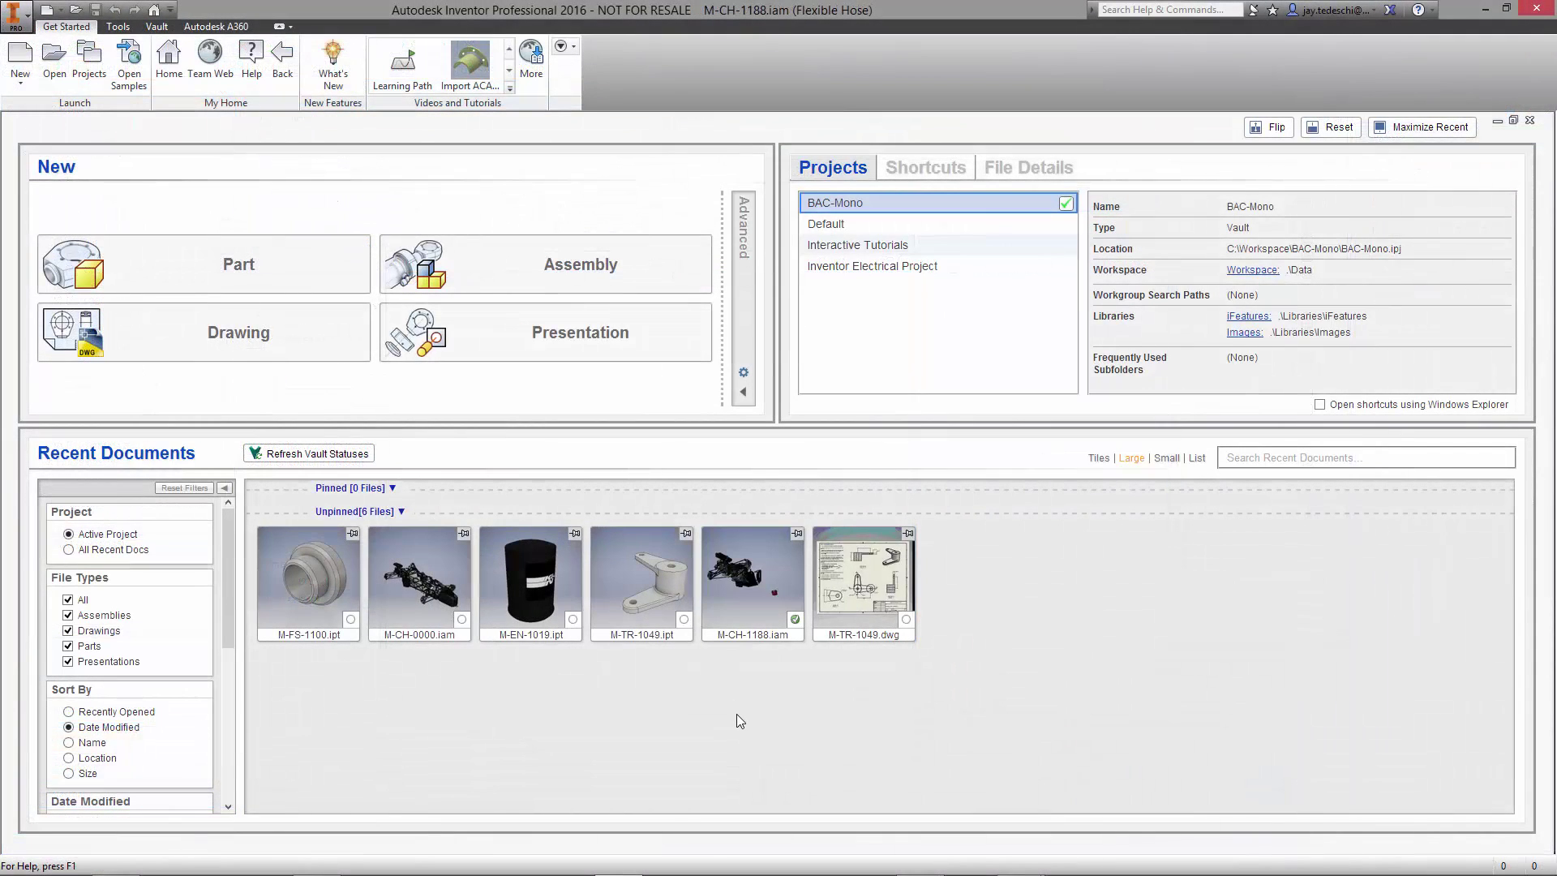
Step: Filter recent documents to 'Local is checked out' and open the M-CH-1188.iam assembly
left_click_drag(229, 551, 241, 784)
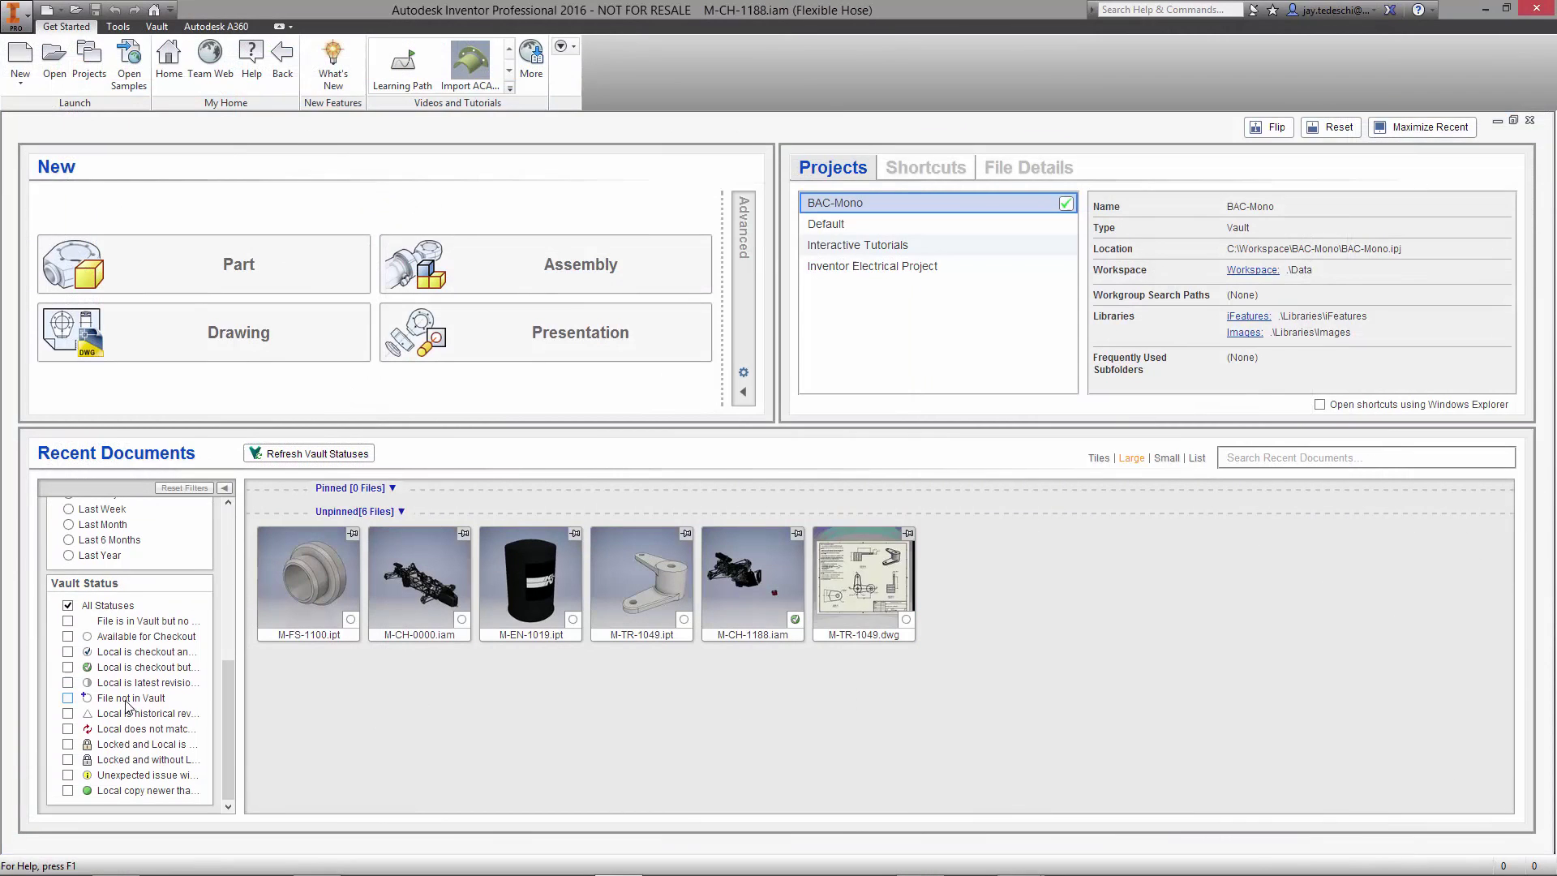
left_click(68, 668)
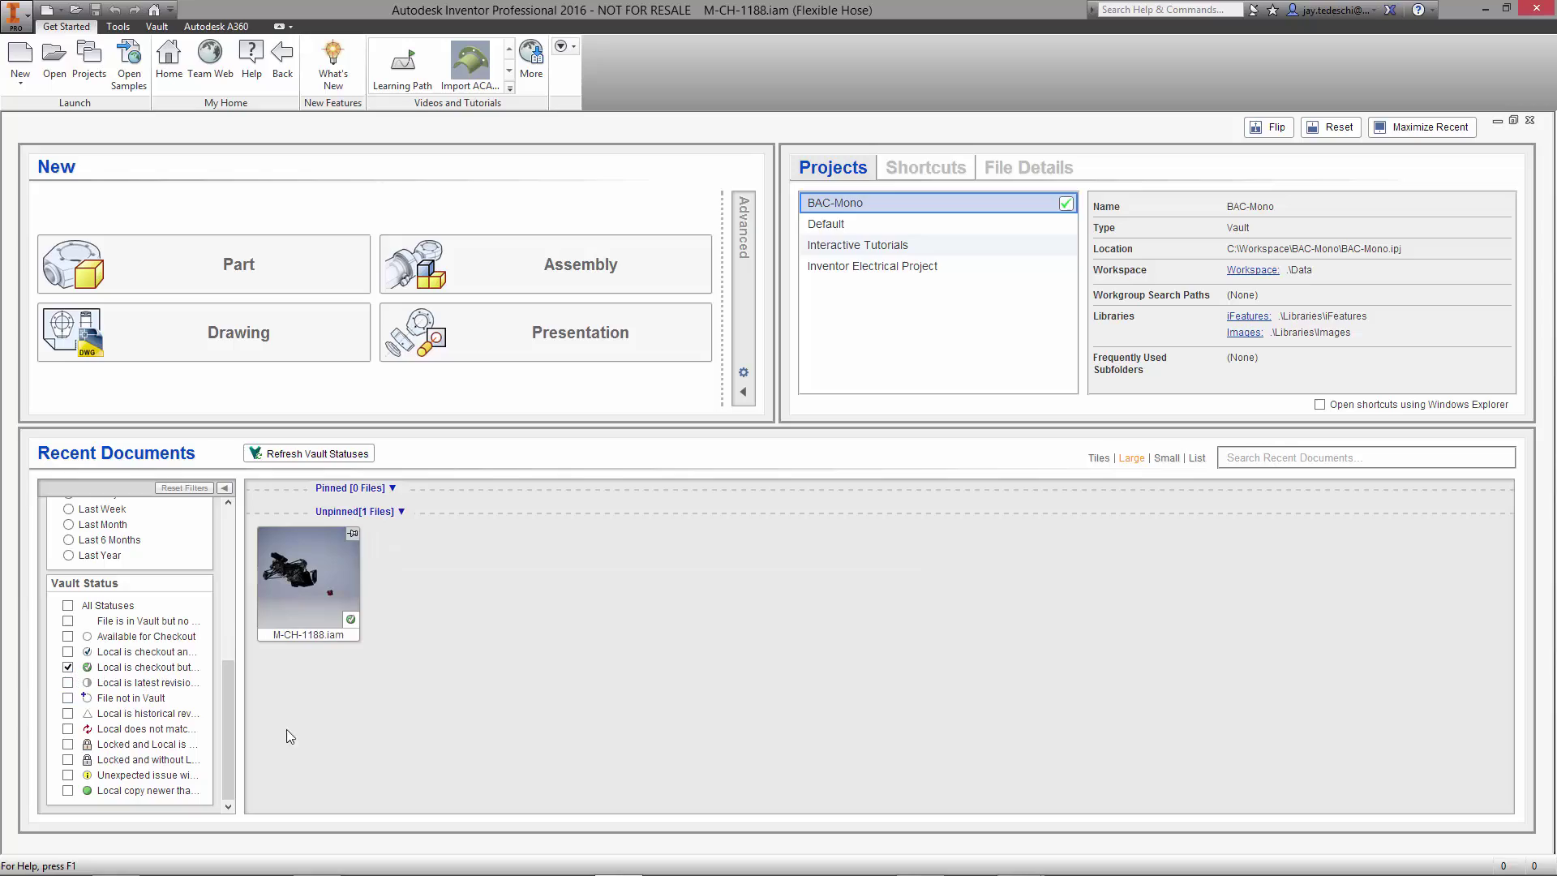
double_click(300, 589)
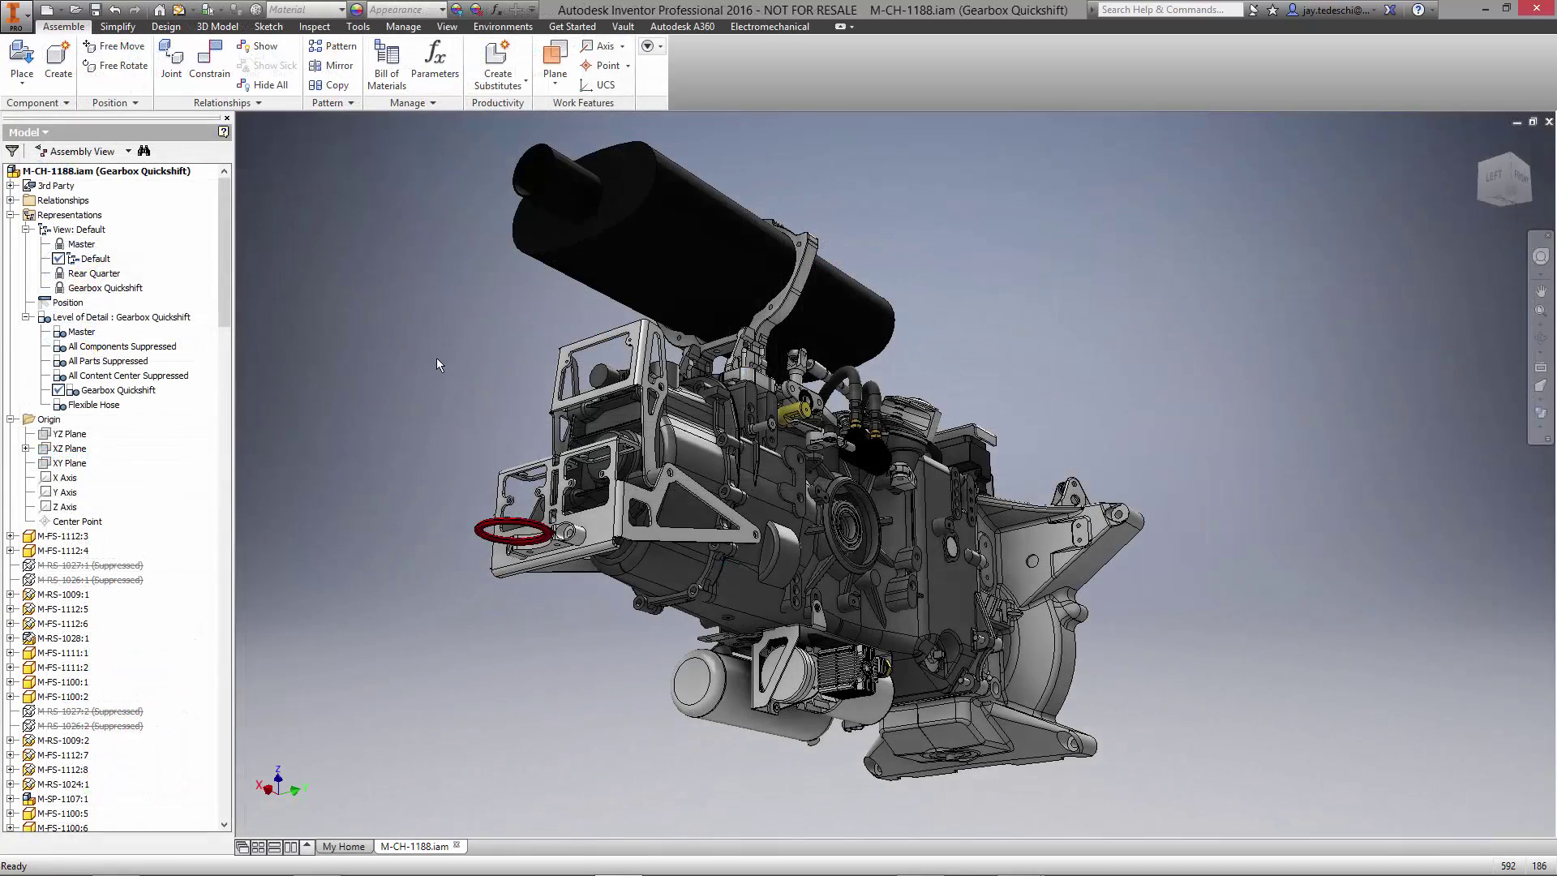
Step: Replace the blue M-TR-1049 linkage with M-TR-1100.ipt from the Vault
scroll(437, 357, "up", 5)
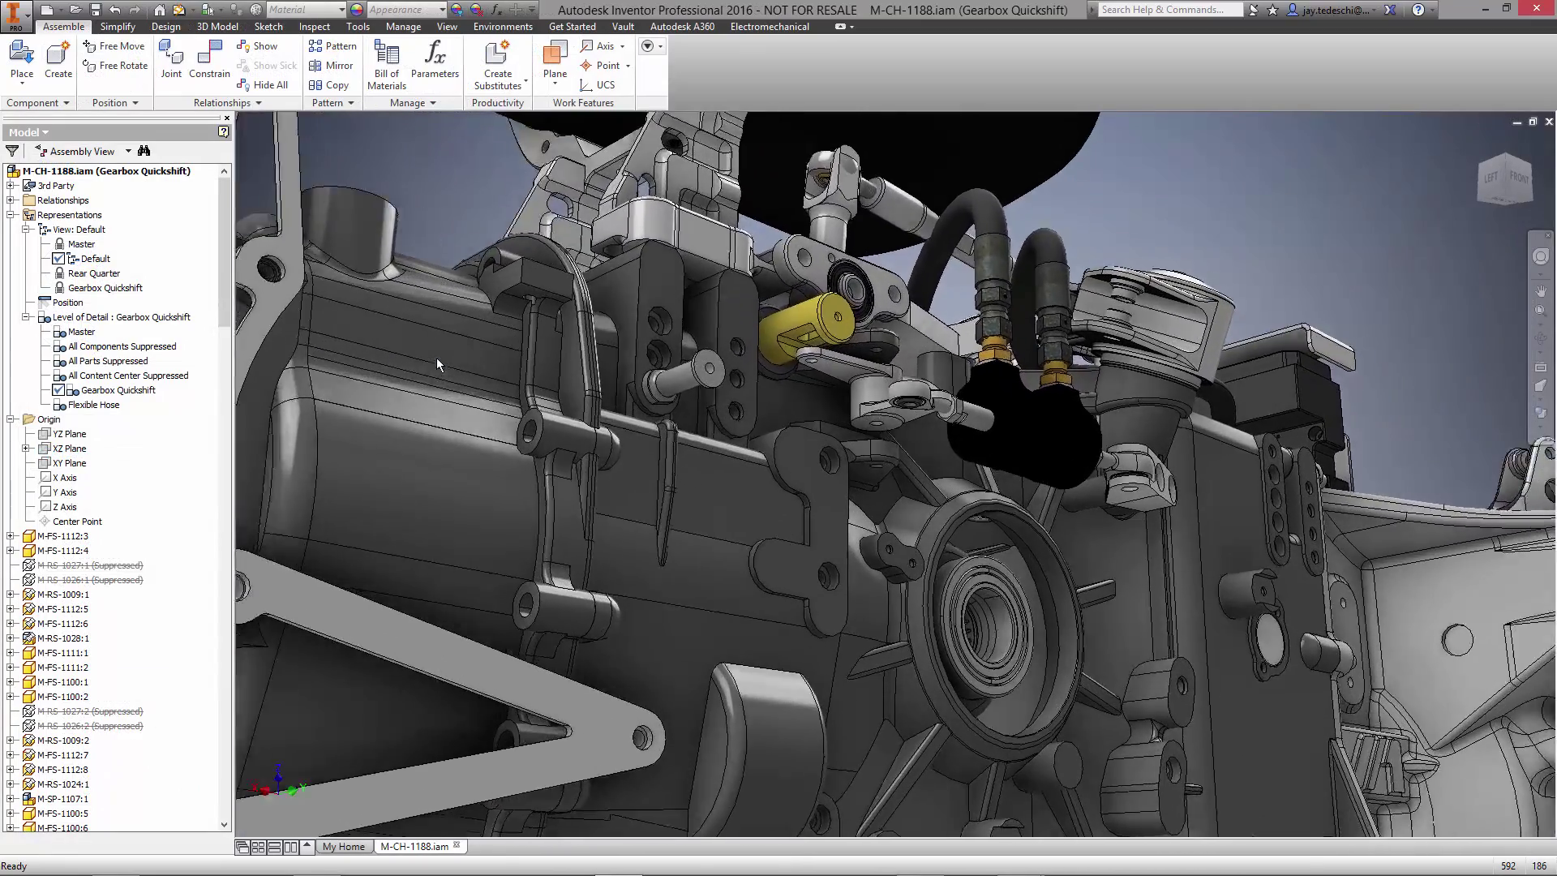
scroll(436, 358, "up", 5)
right_click(898, 379)
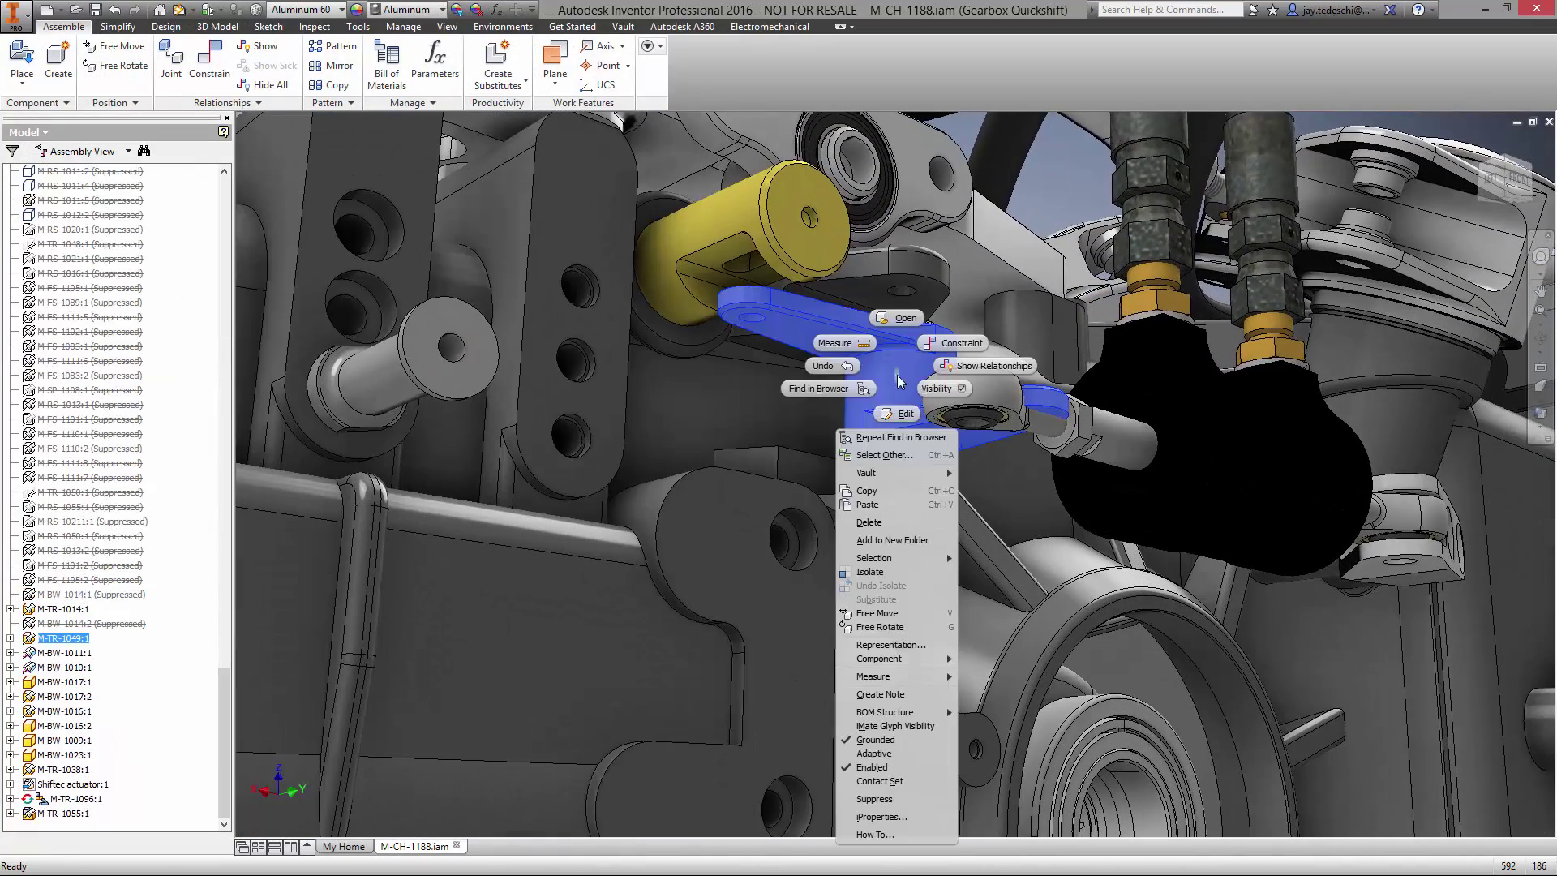
mouse_move(897, 659)
left_click(1014, 718)
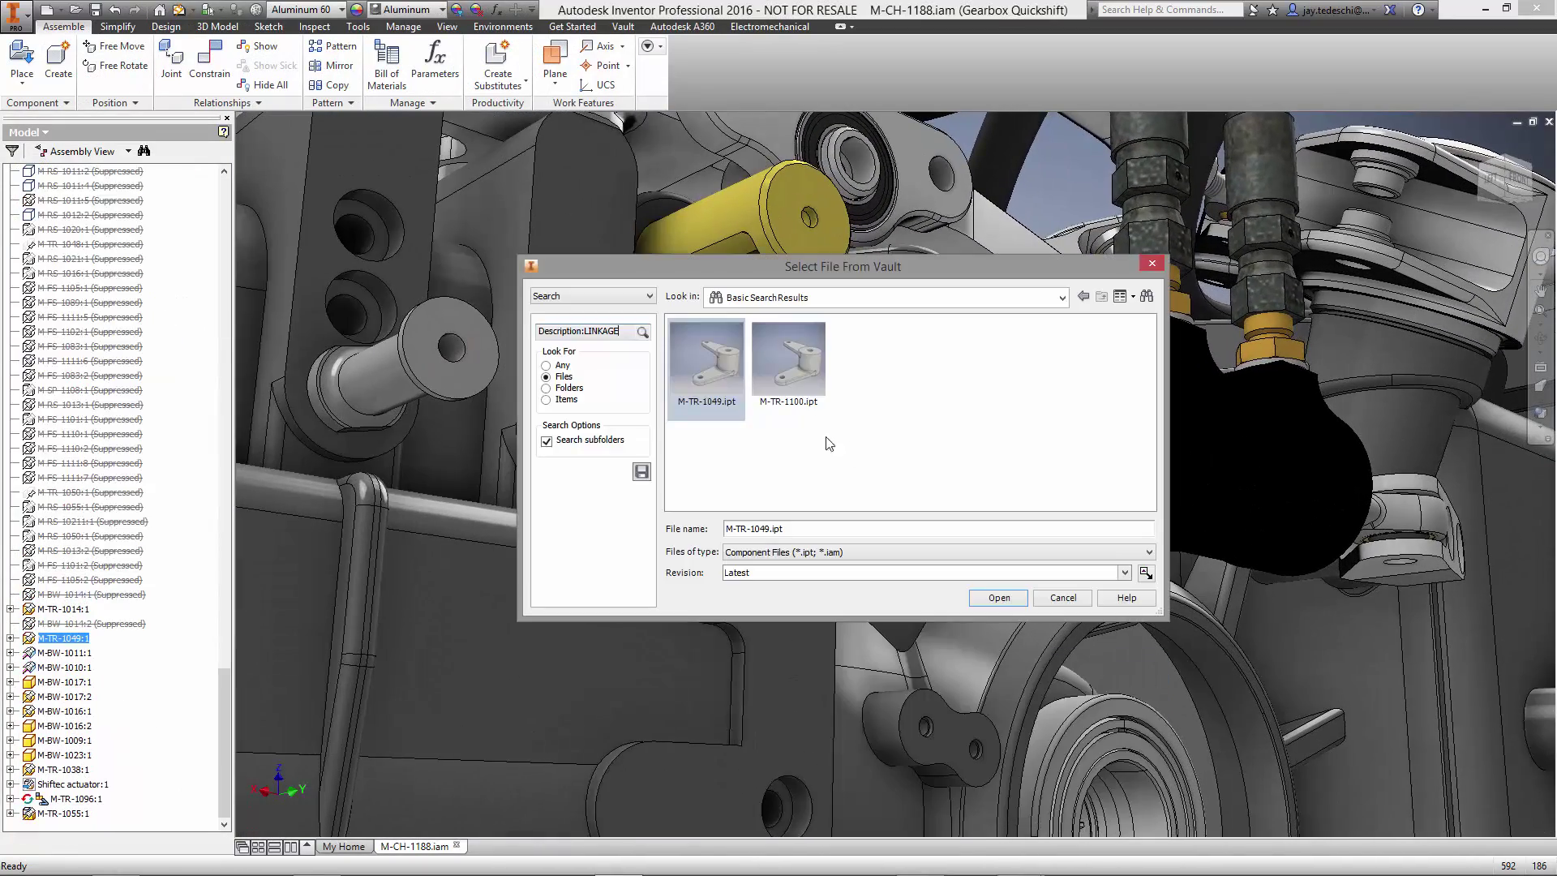
left_click(789, 361)
Step: Confirm M-TR-1100.ipt as the replacement and snap the cylinder's bottom face downward with Direct Edit
left_click(1000, 598)
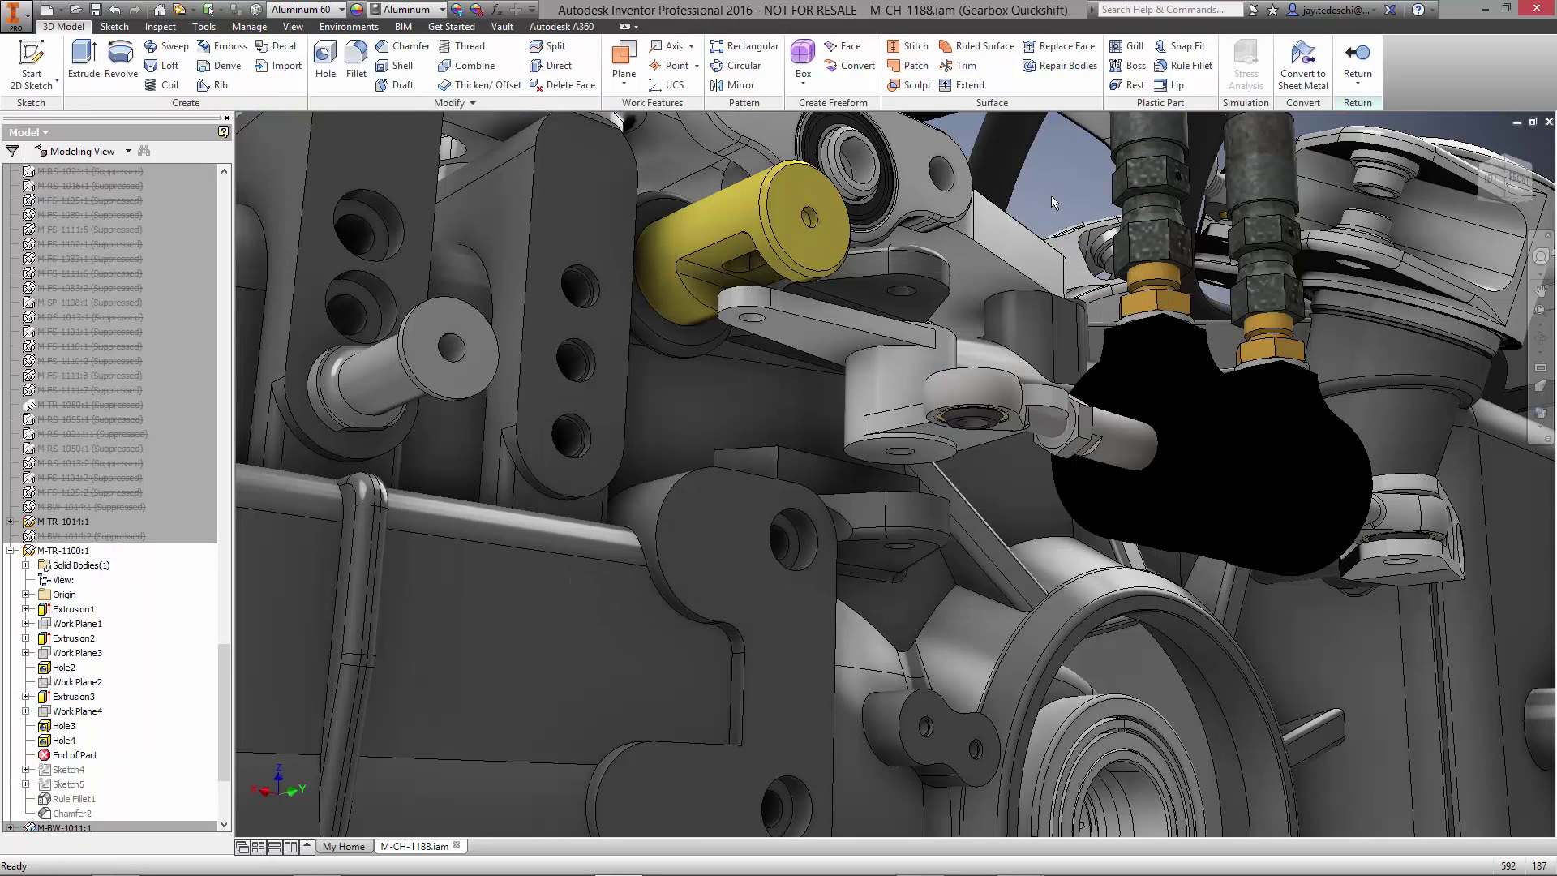
key("d")
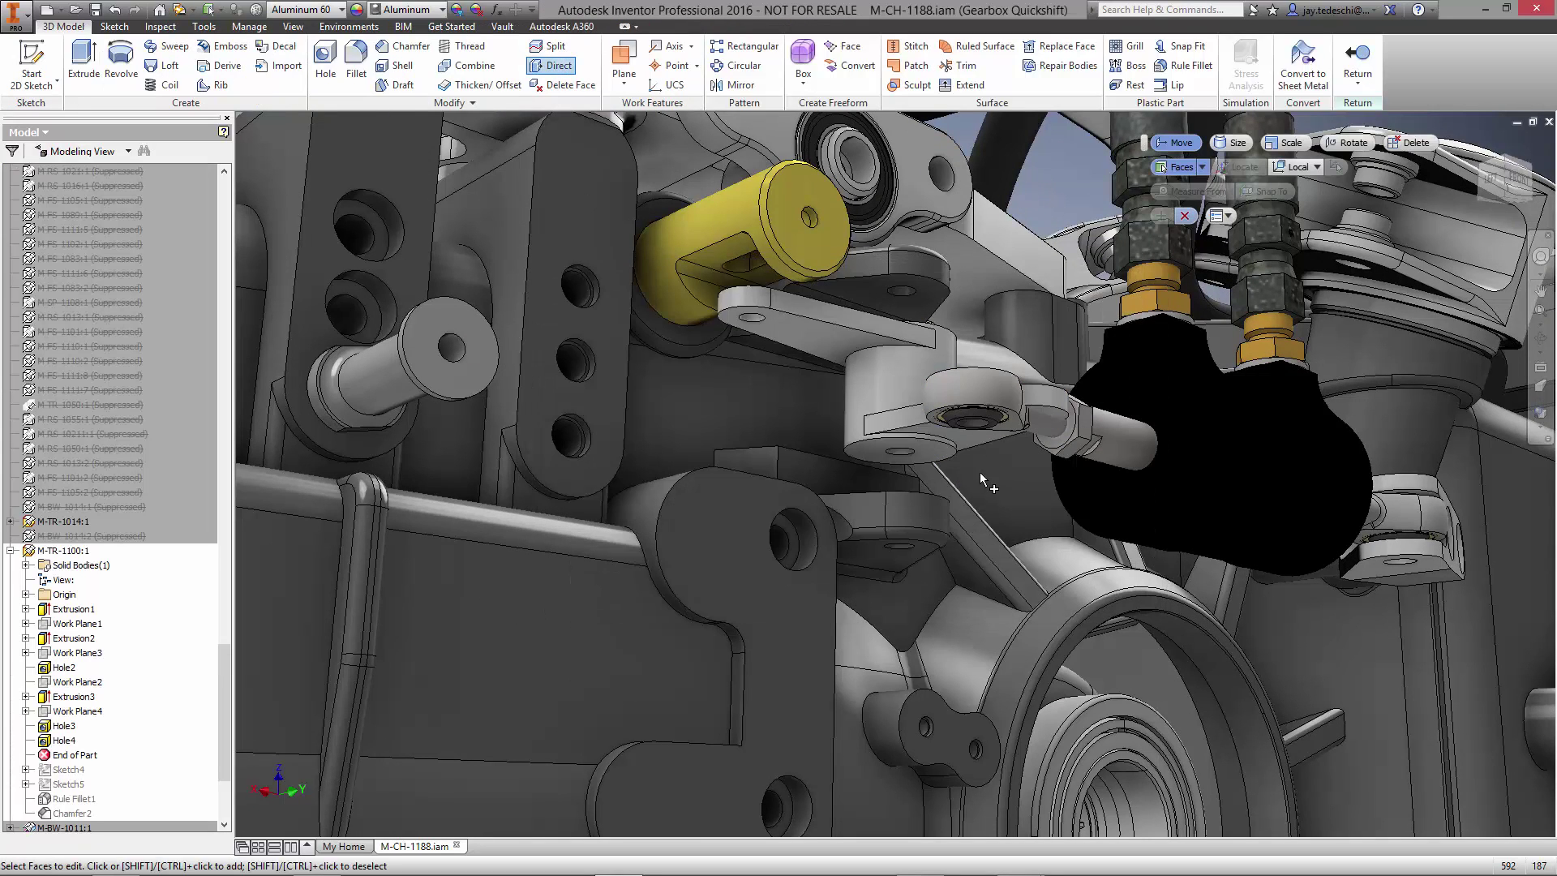
left_click(913, 459)
left_click_drag(902, 488, 902, 503)
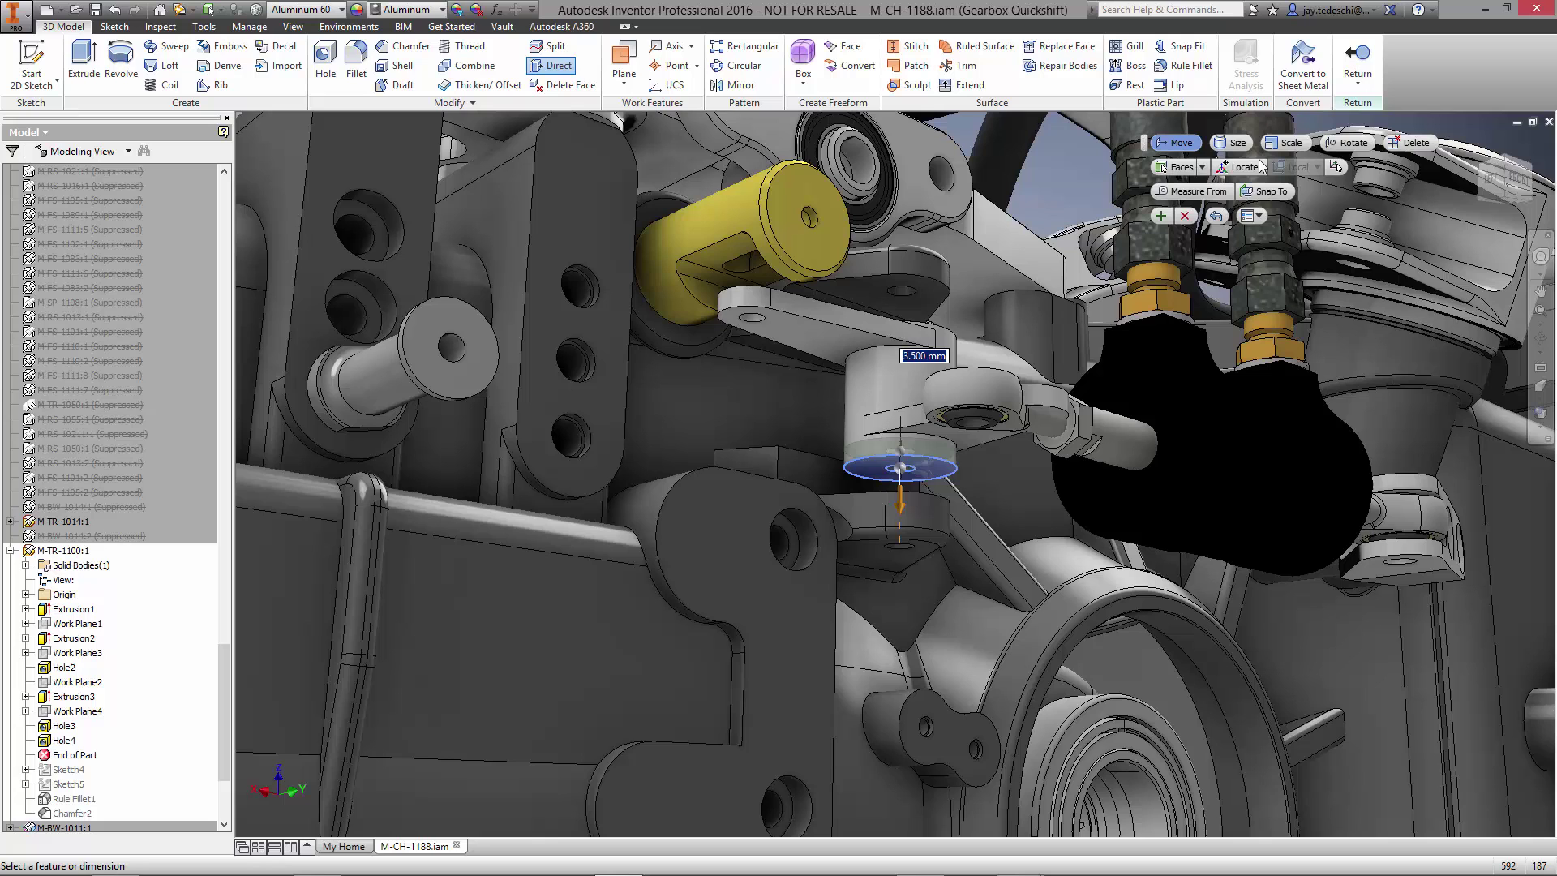
left_click(1278, 193)
left_click(868, 504)
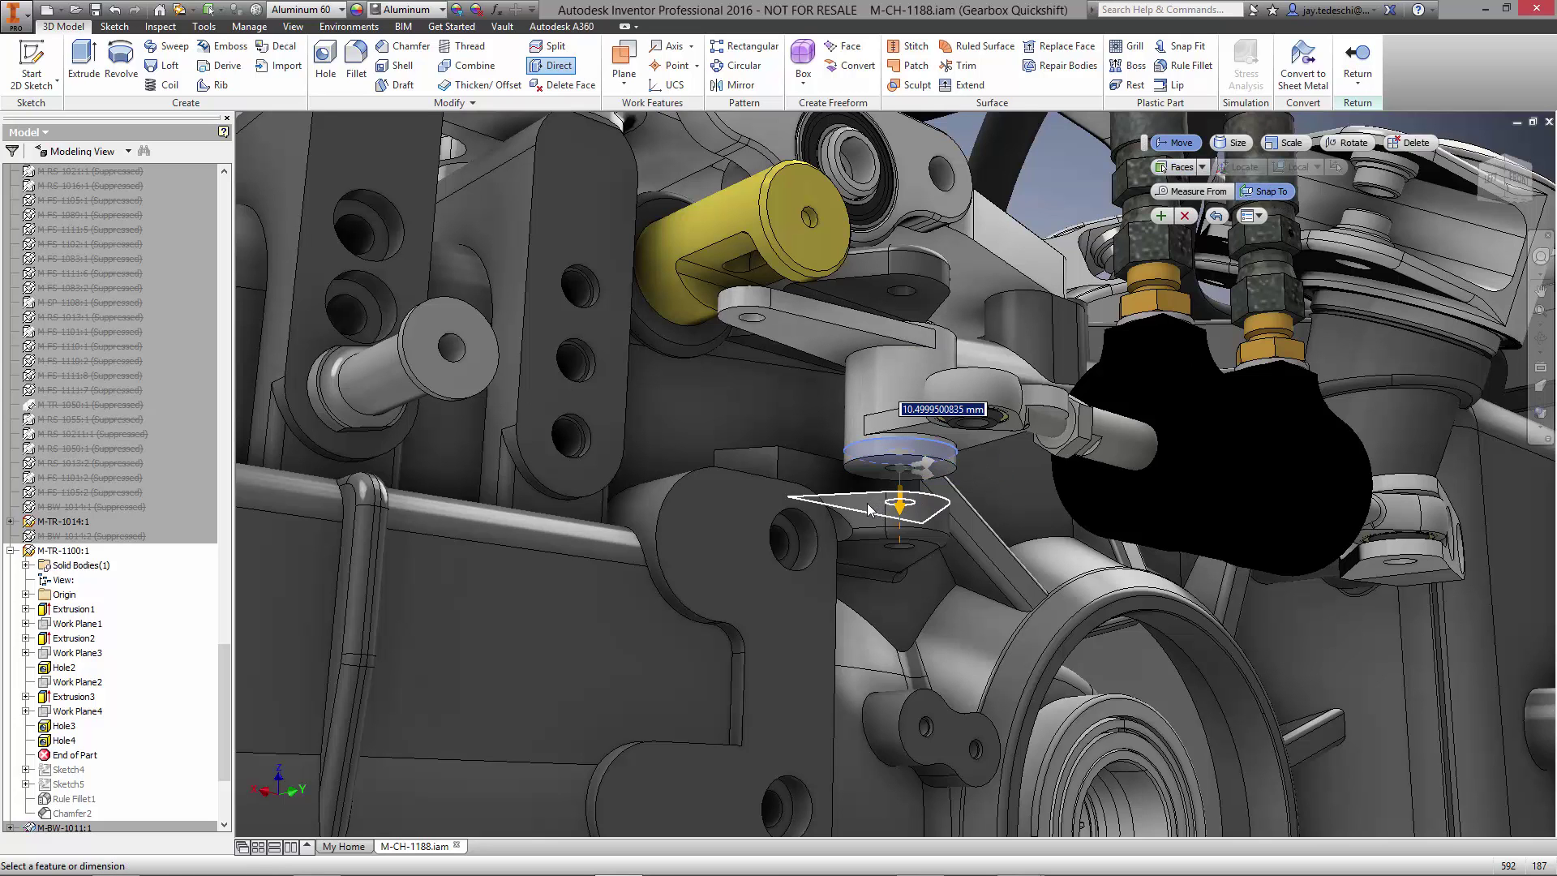
left_click(1160, 217)
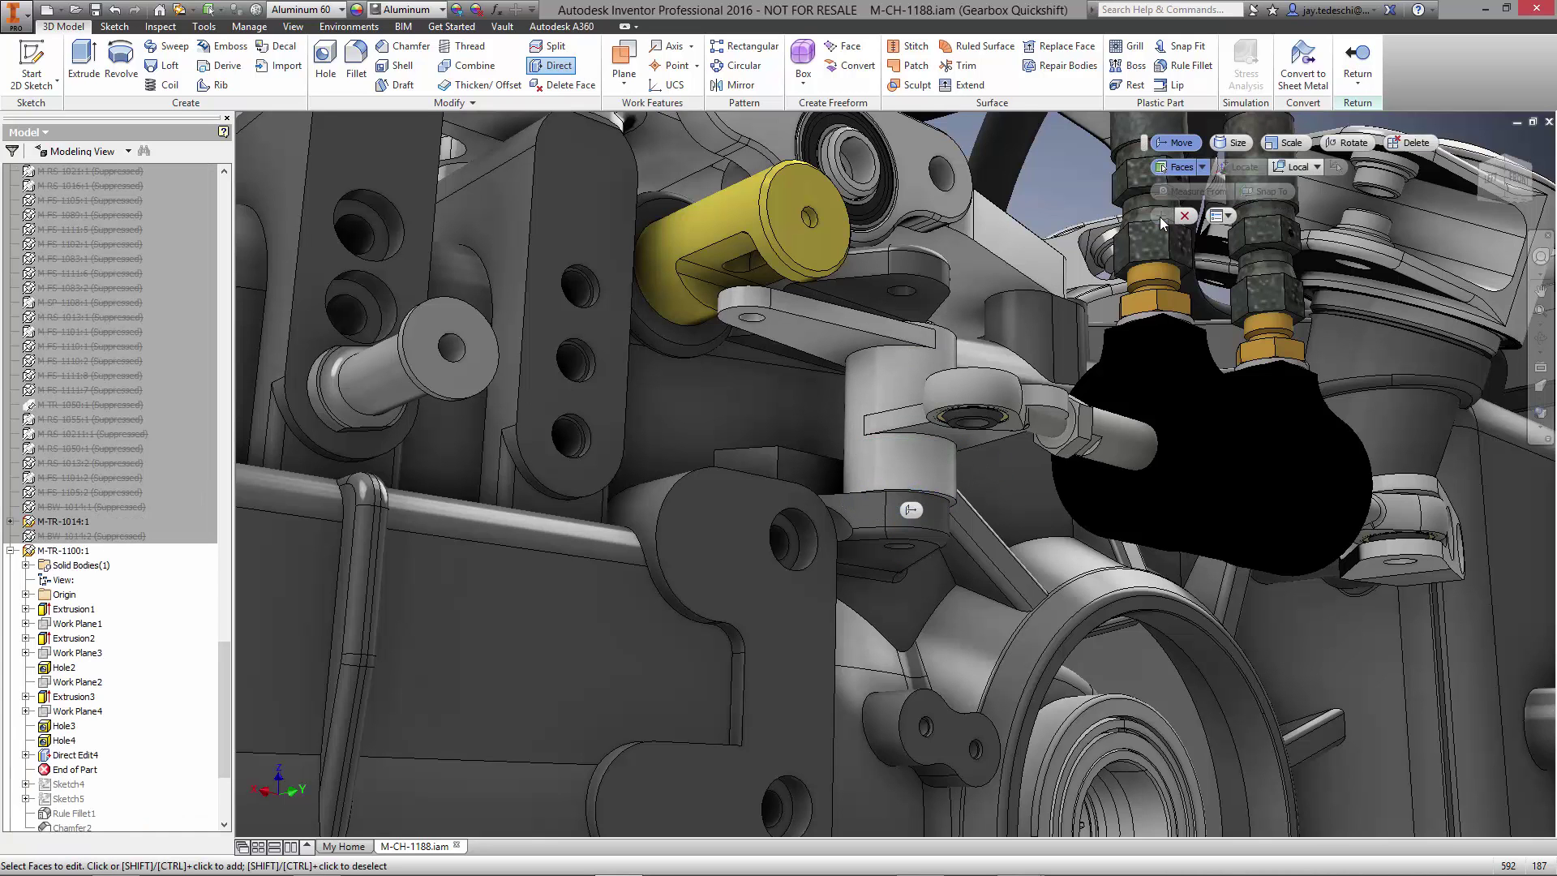
Step: Extend the cylinder's top face upward, snapping it to the upper bracket
scroll(987, 256, "down", 2)
scroll(987, 257, "down", 2)
middle_click_drag(986, 257, 937, 328, "shift")
left_click(935, 333)
left_click_drag(937, 333, 876, 297)
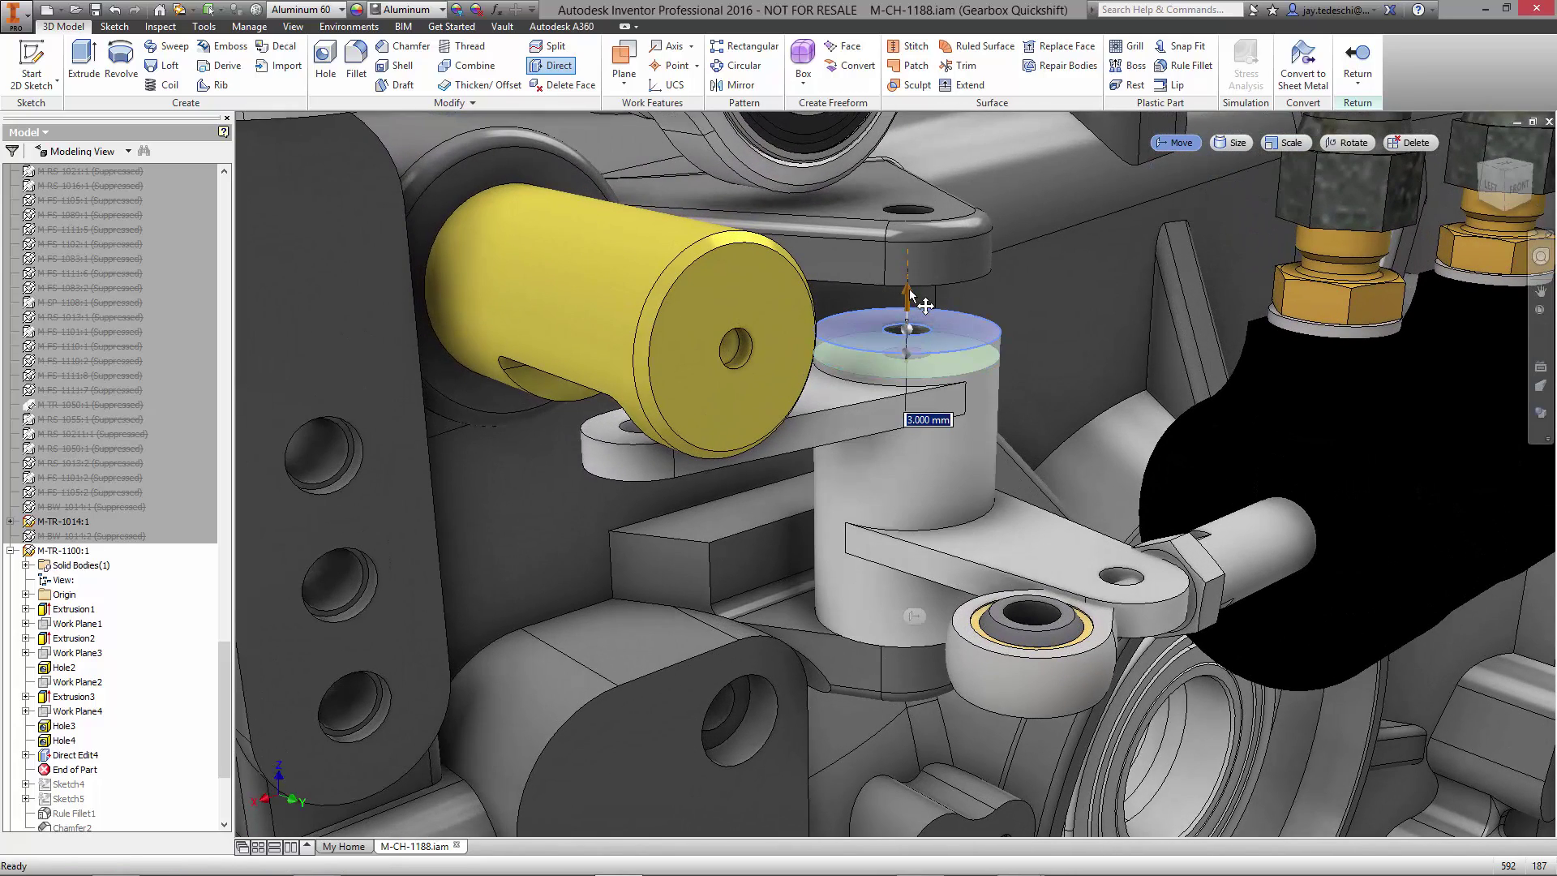
left_click(900, 268)
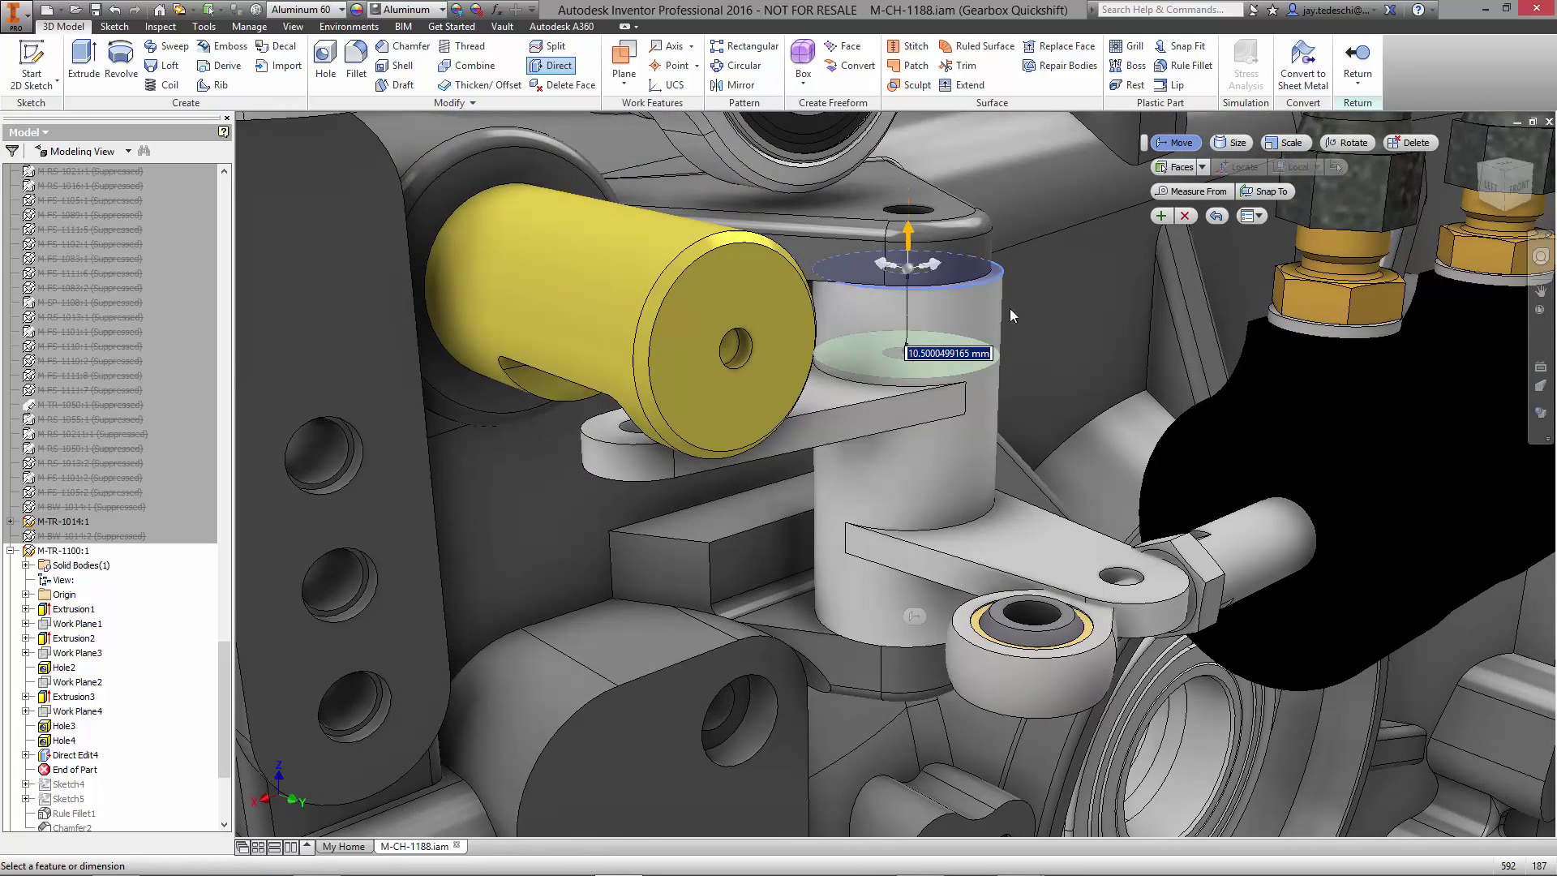
left_click(1162, 216)
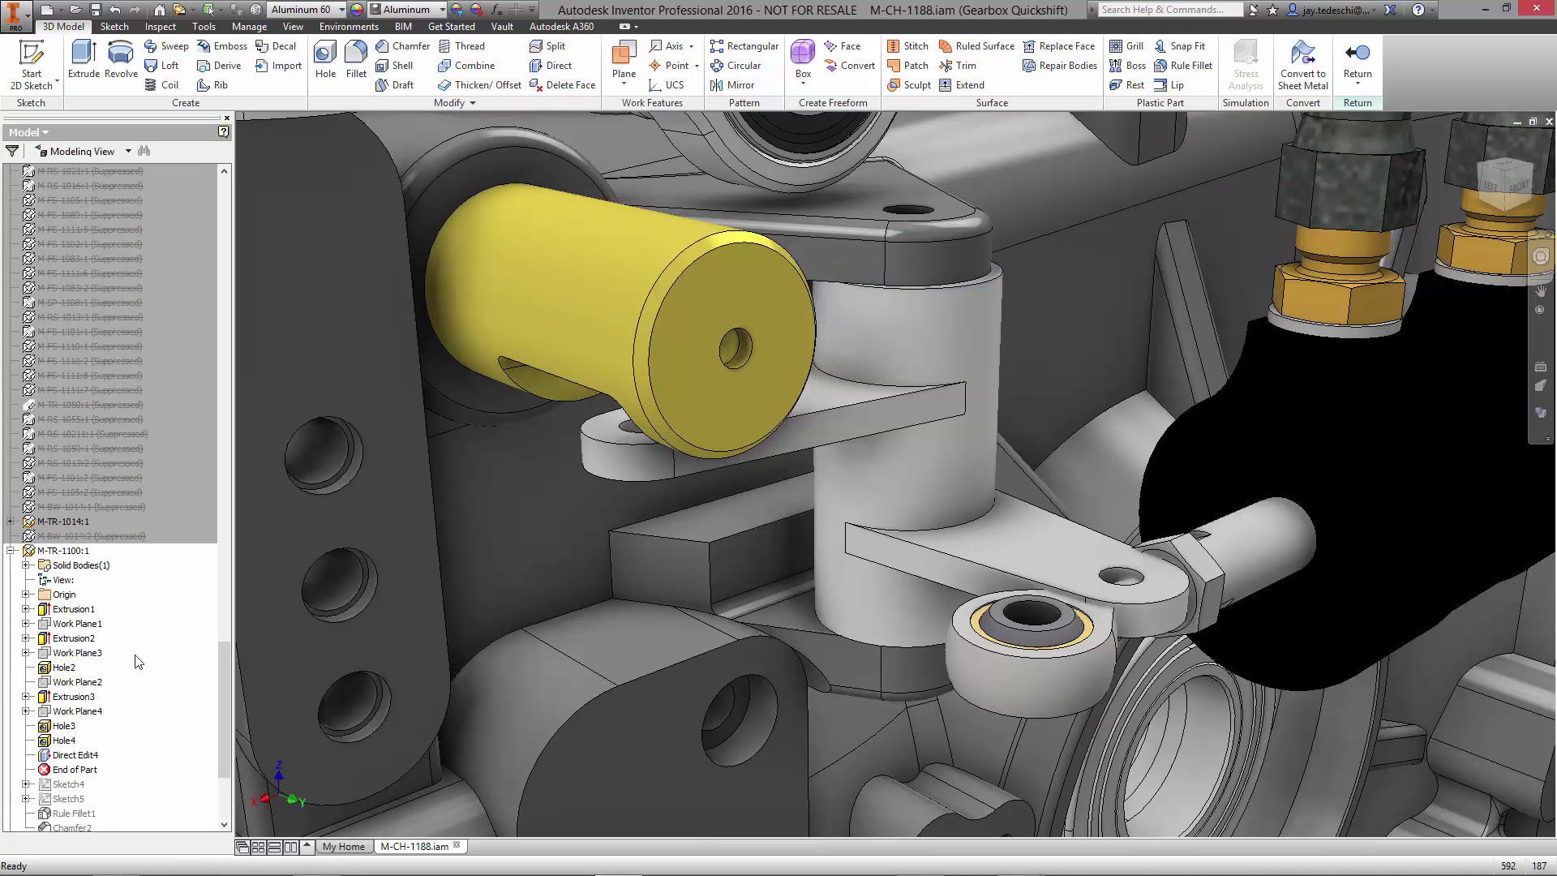
scroll(221, 667, "down", 4)
Step: Reshape Sketch2 under Extrusion2 to reach the rod-end eye, fully constrained, and rebuild the arm
left_click(26, 477)
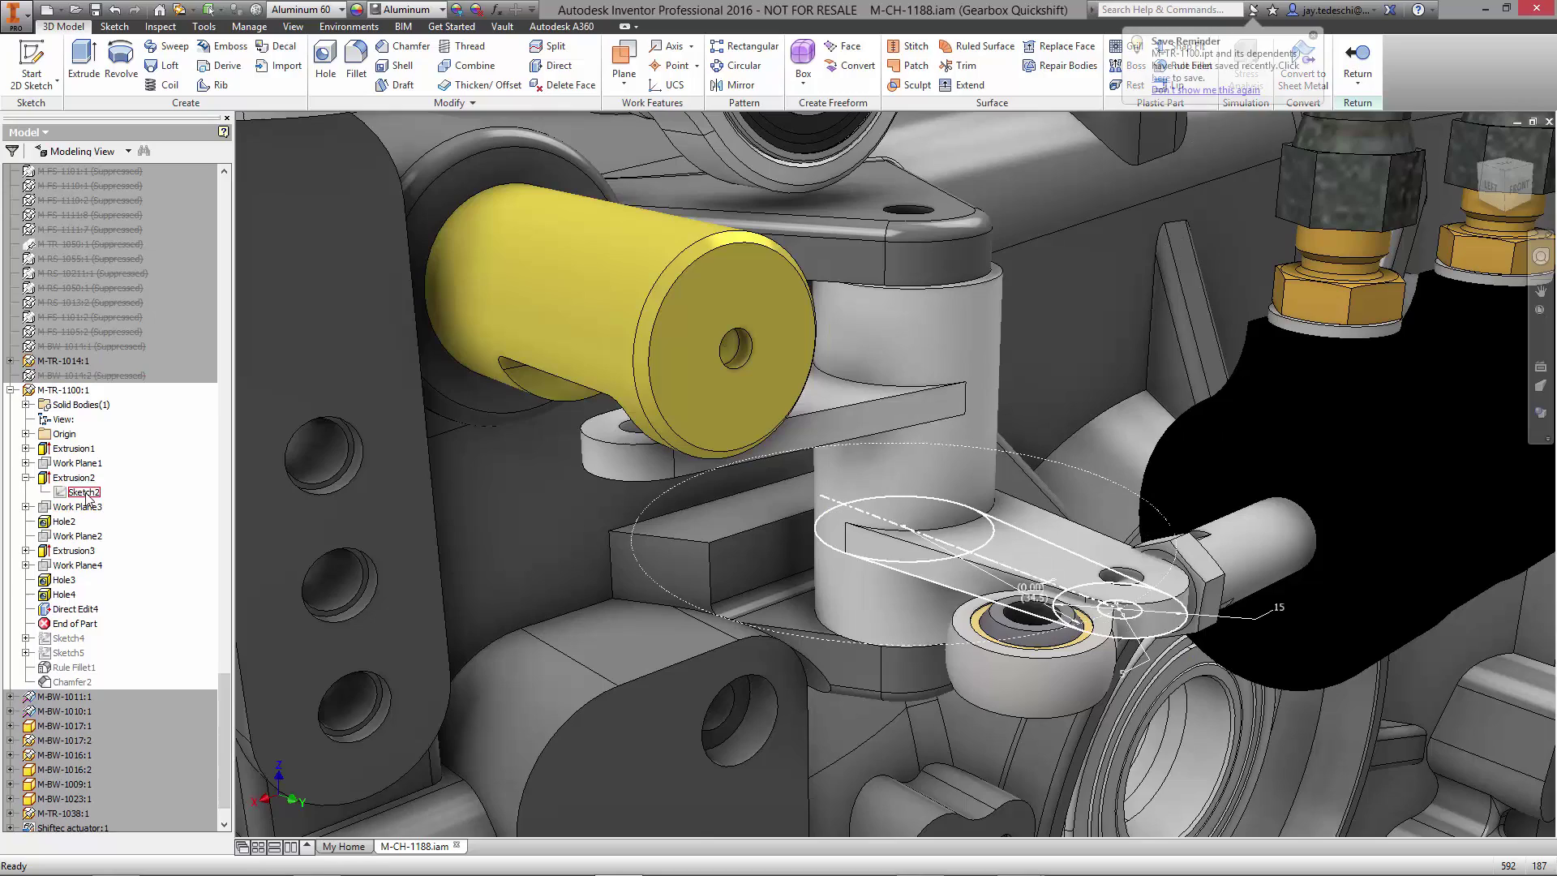
right_click(85, 492)
left_click(126, 535)
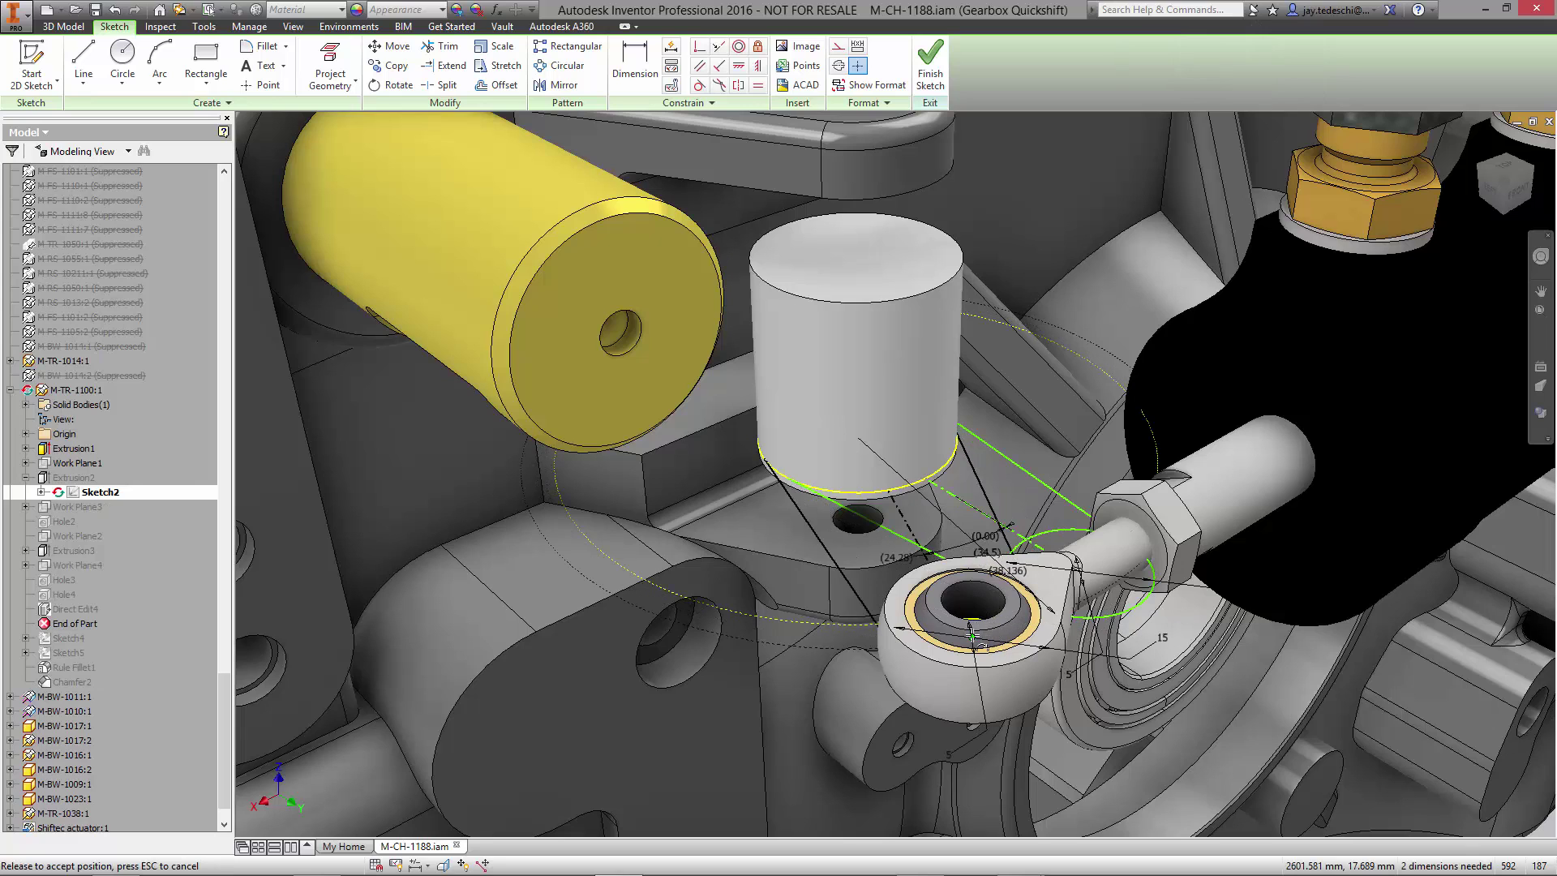
left_click(930, 65)
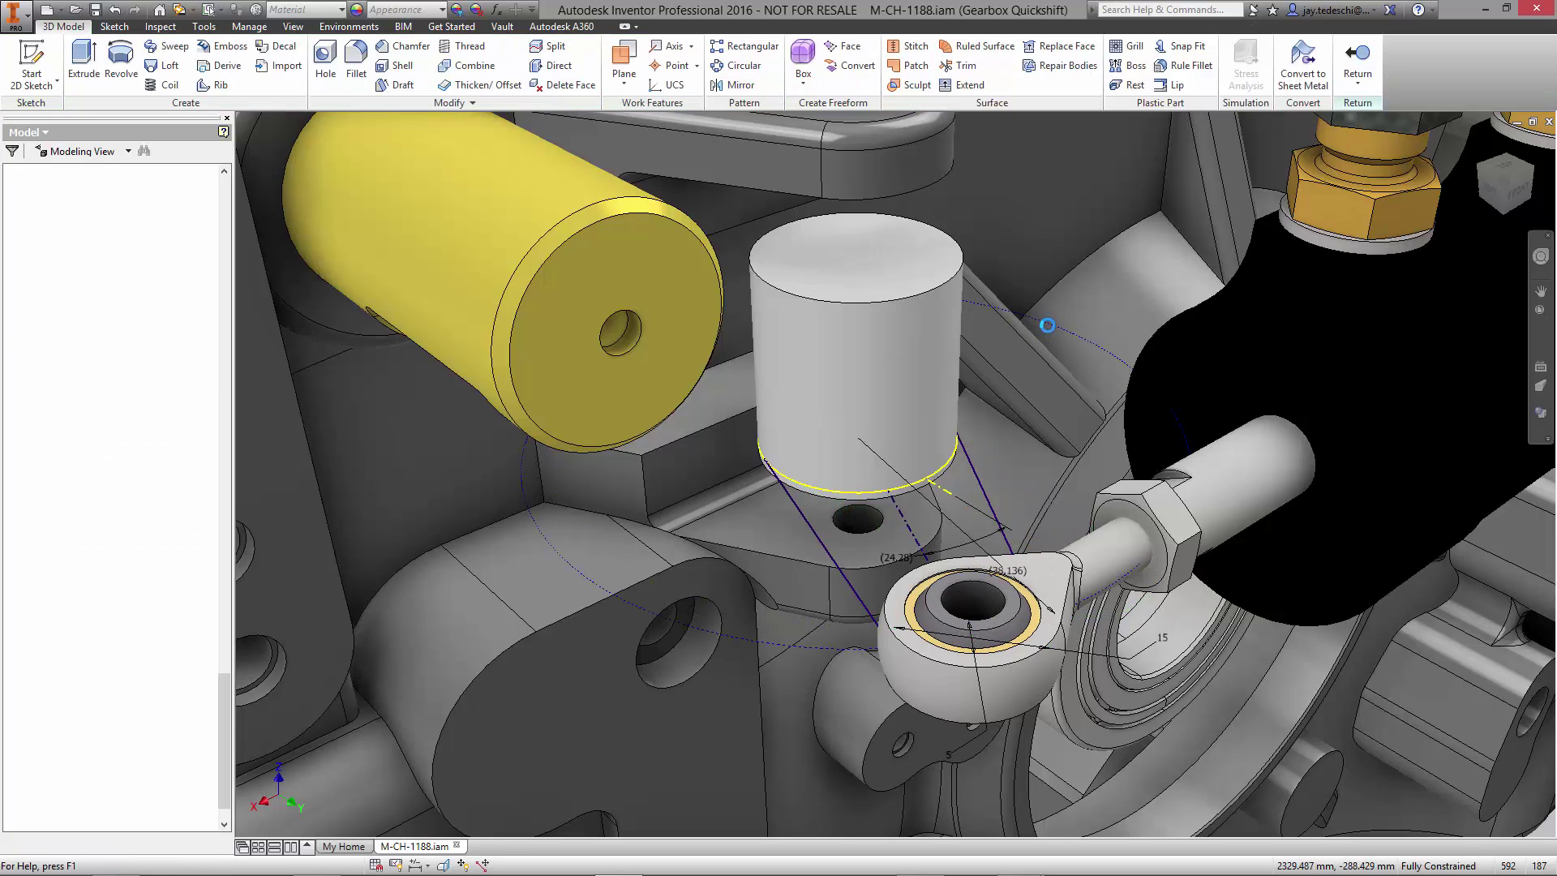
Step: Move the lower lever arm's faces -4.536 mm down onto the rod-end eye
left_click(554, 64)
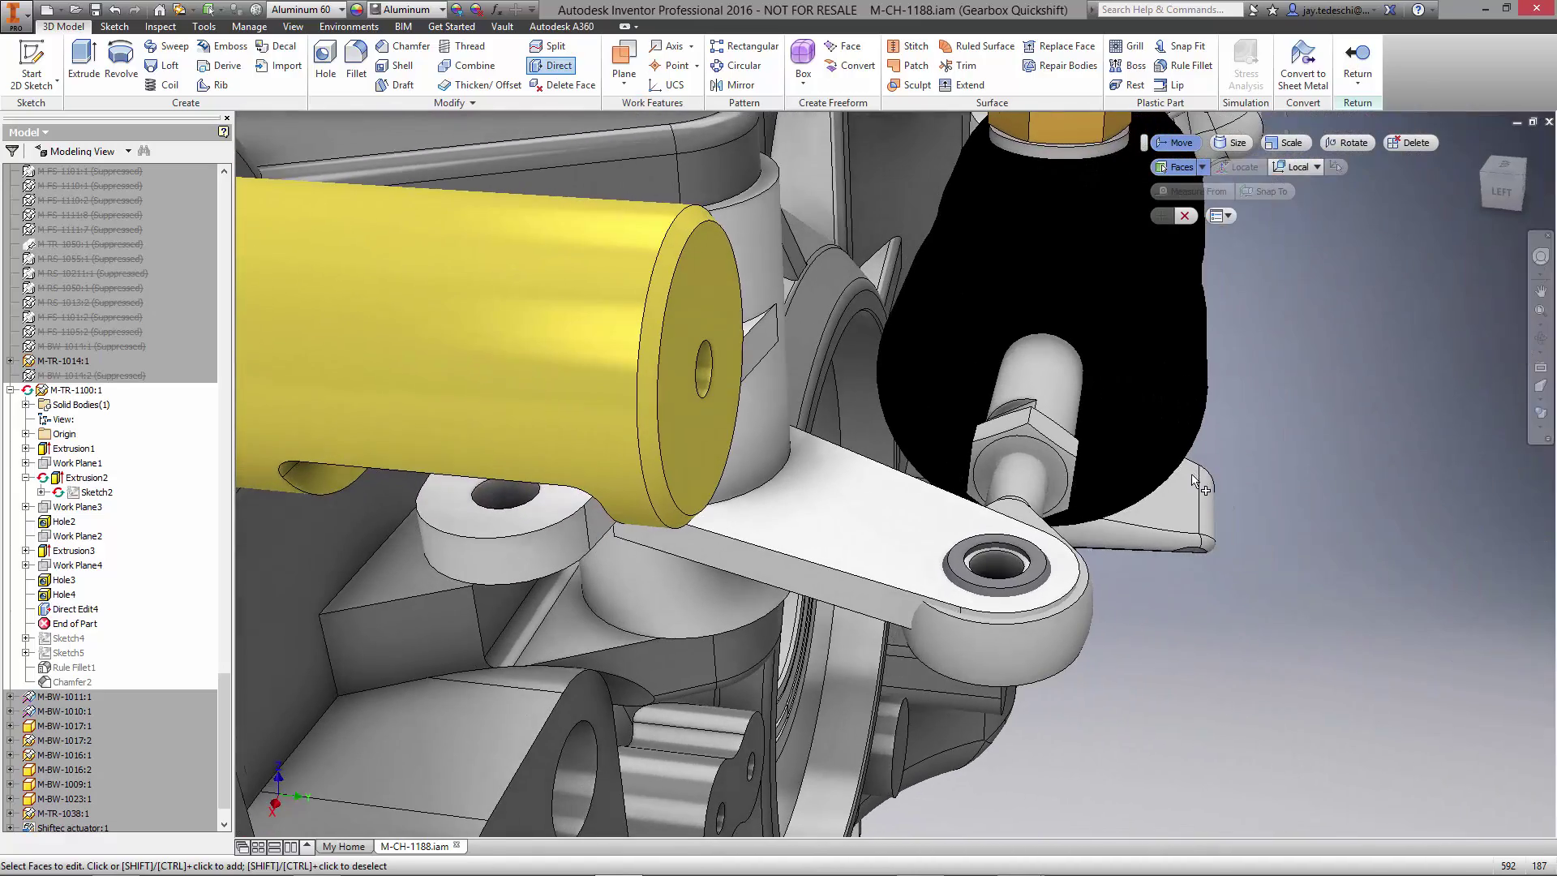
left_click_drag(1207, 452, 912, 769)
middle_click_drag(1259, 498, 895, 538, "shift")
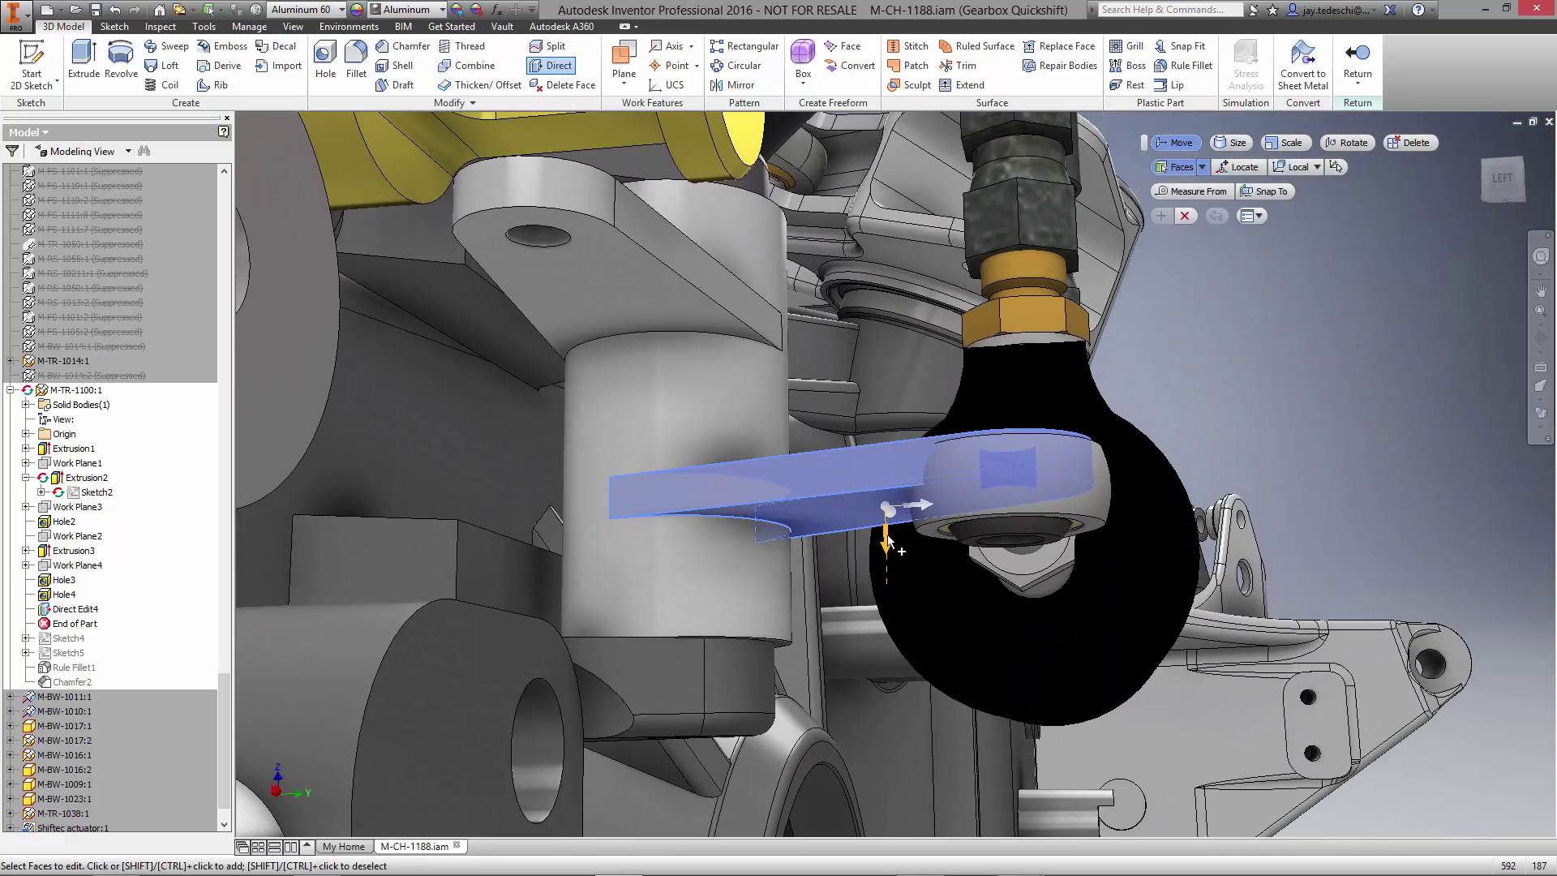
left_click_drag(893, 540, 890, 428)
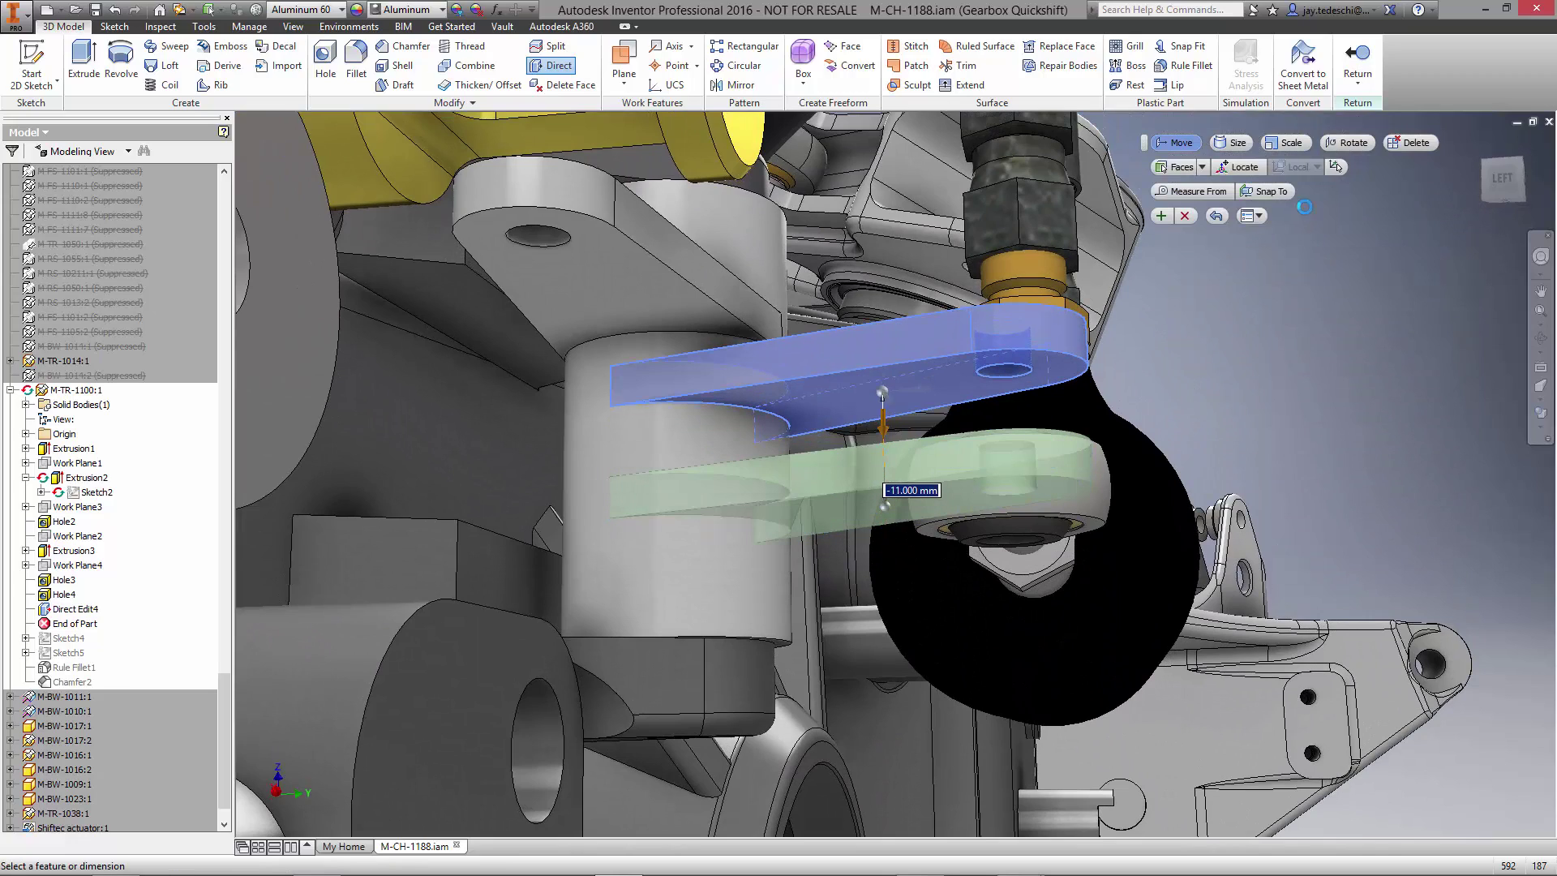
key("ctrl+z")
key("ctrl+z")
key("ctrl+z")
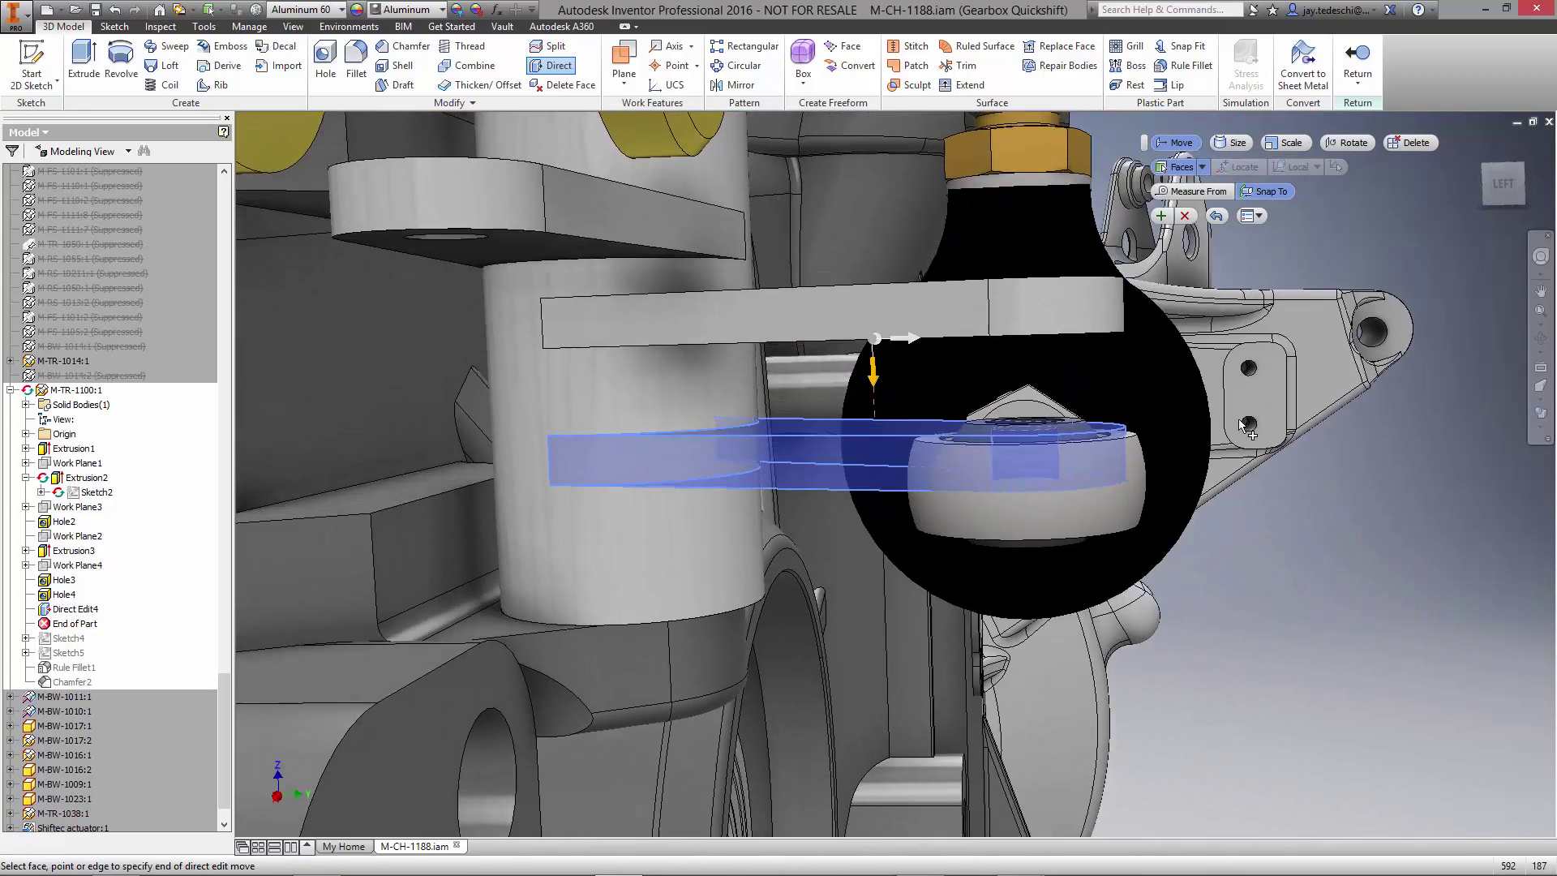
key("ctrl+z")
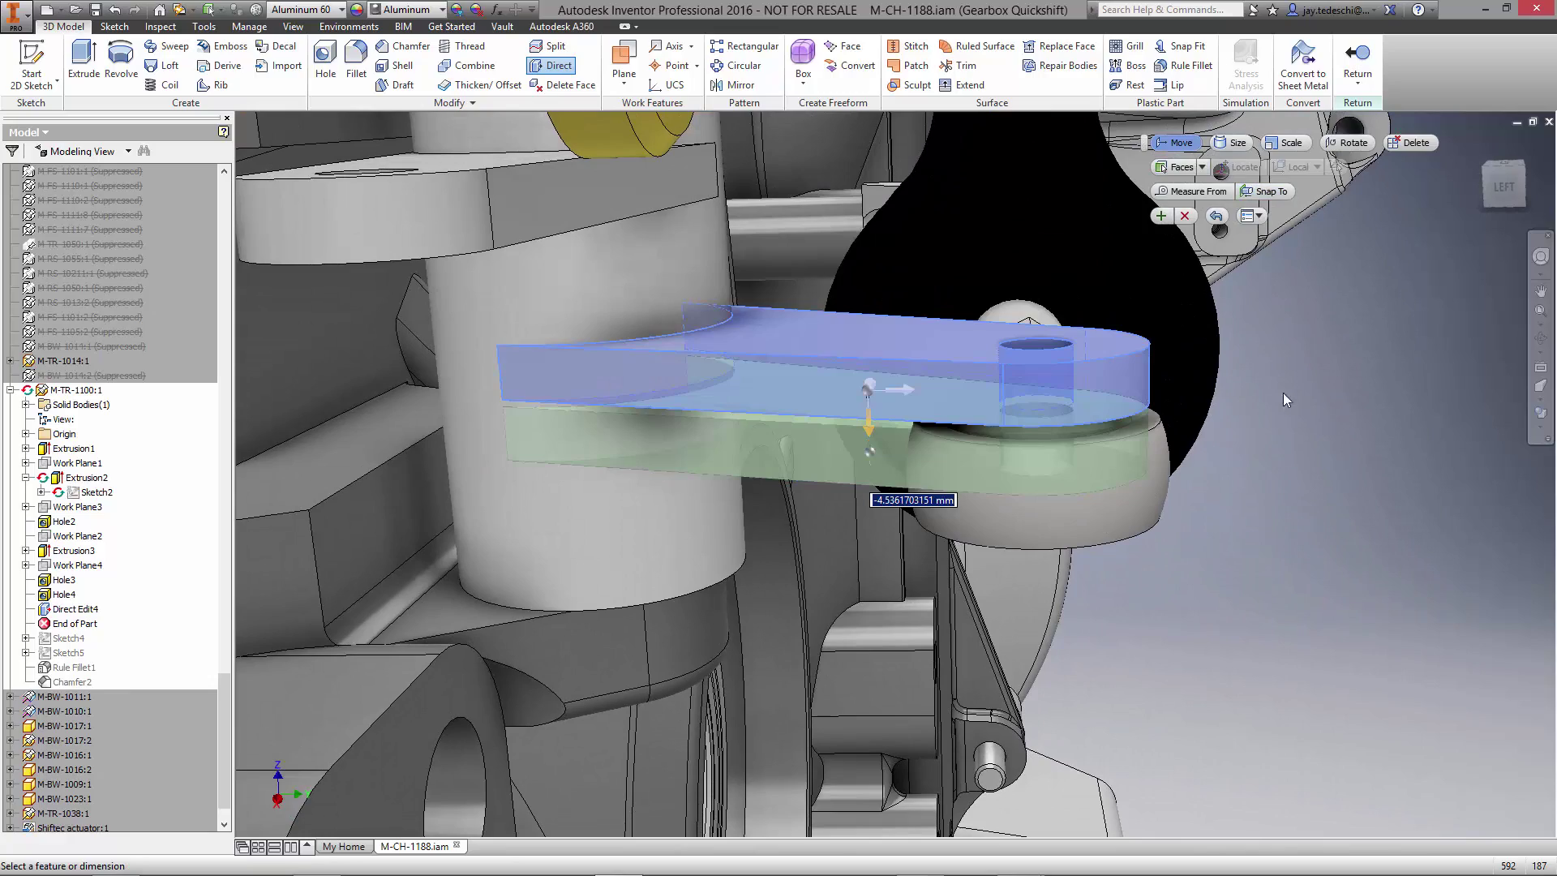
left_click(1163, 217)
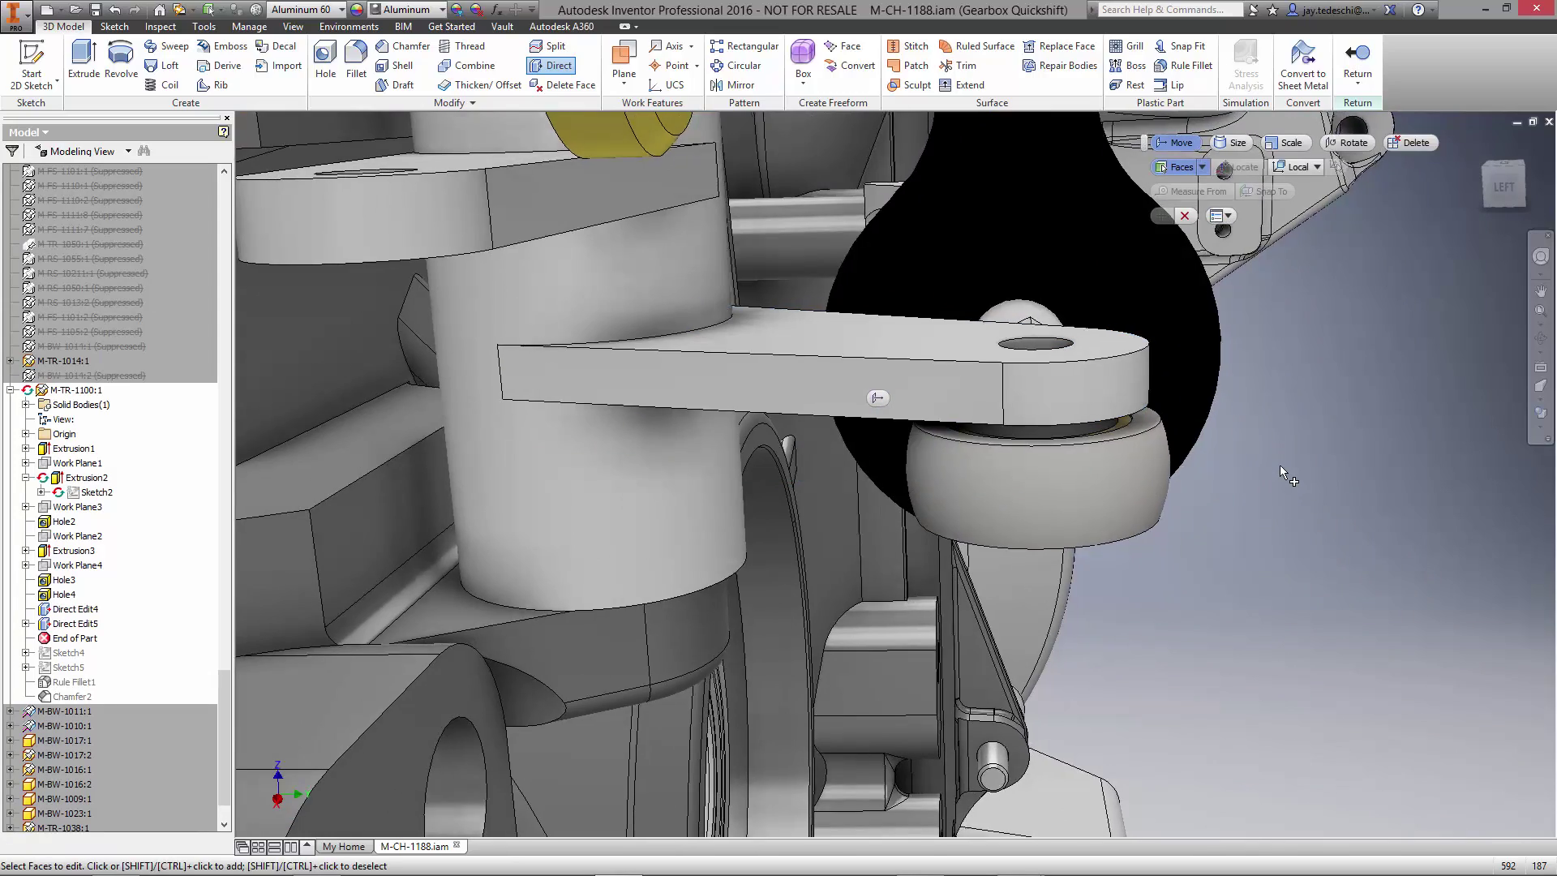
Step: Raise the upper lever arm, snapping its top edge to the cylinder face
key("F5")
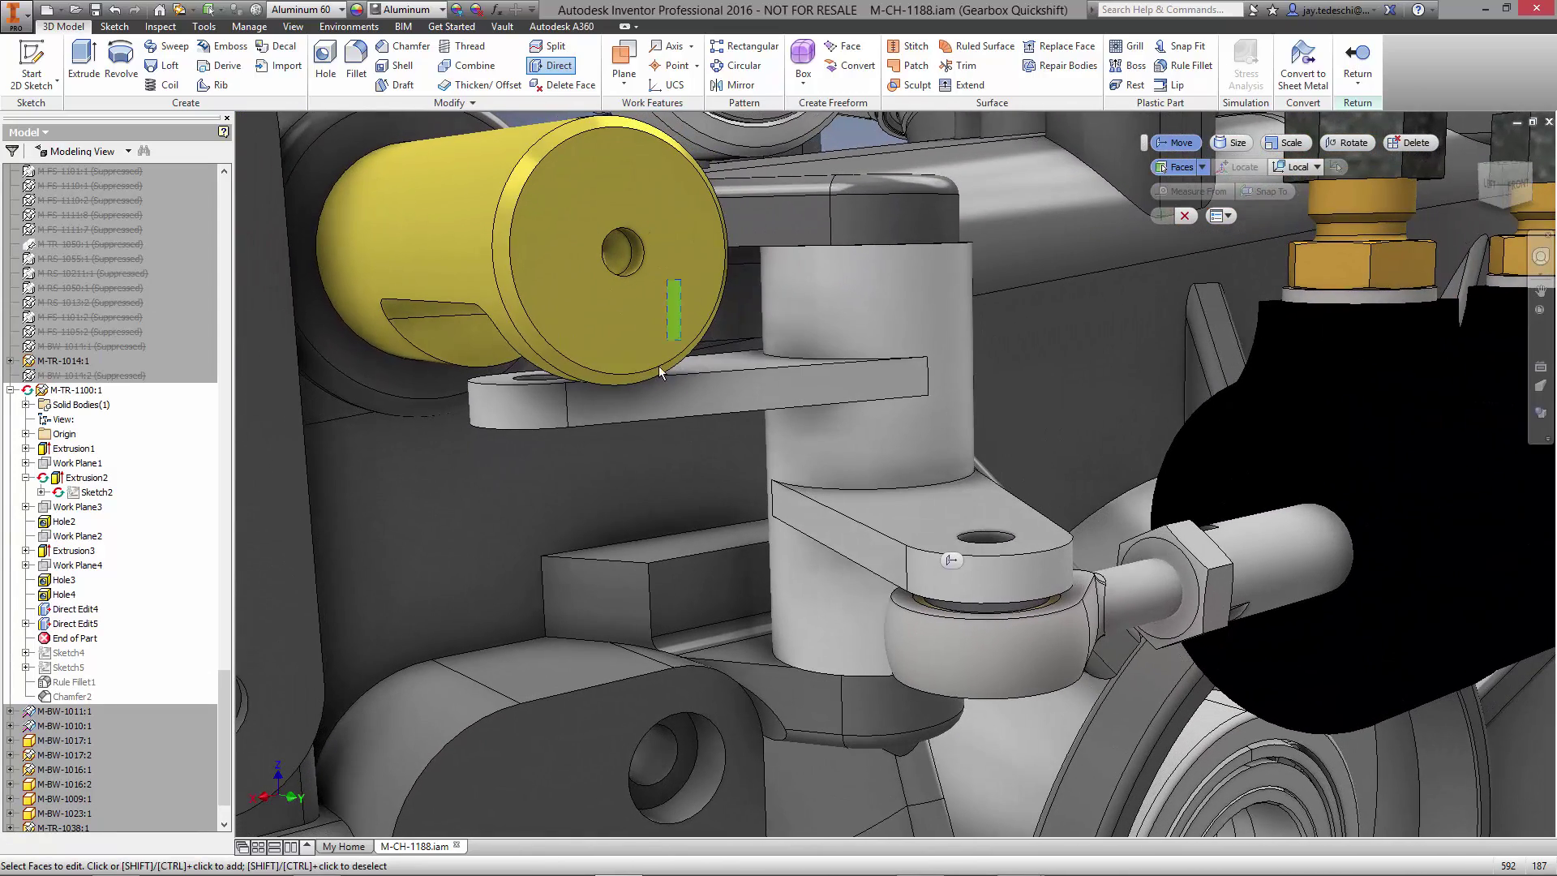
left_click_drag(659, 366, 410, 480)
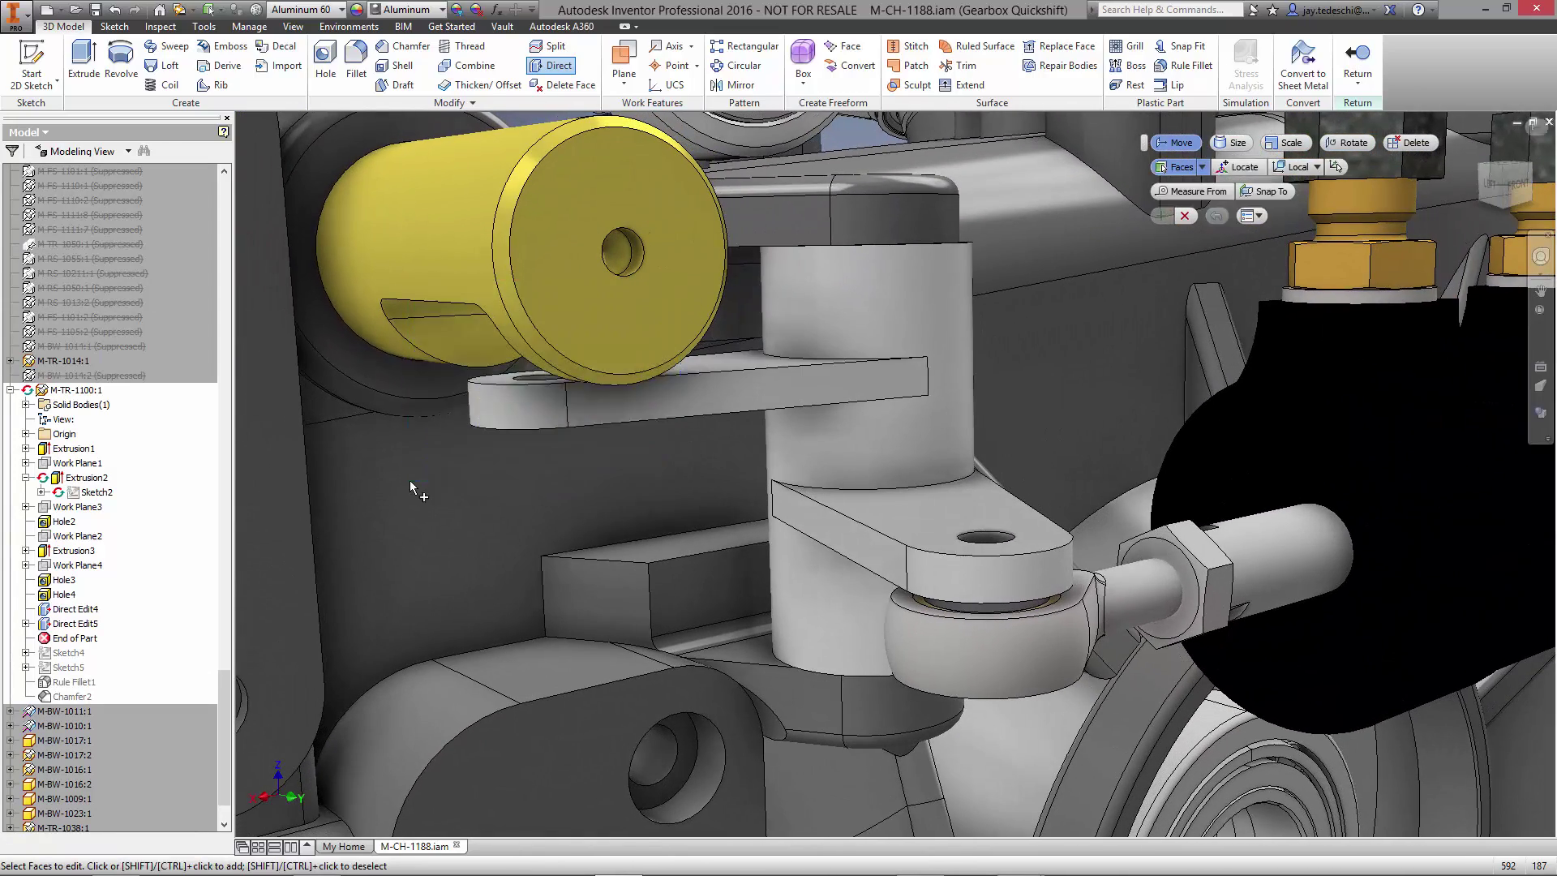
left_click(1257, 168)
left_click(673, 361)
left_click_drag(673, 326, 674, 316)
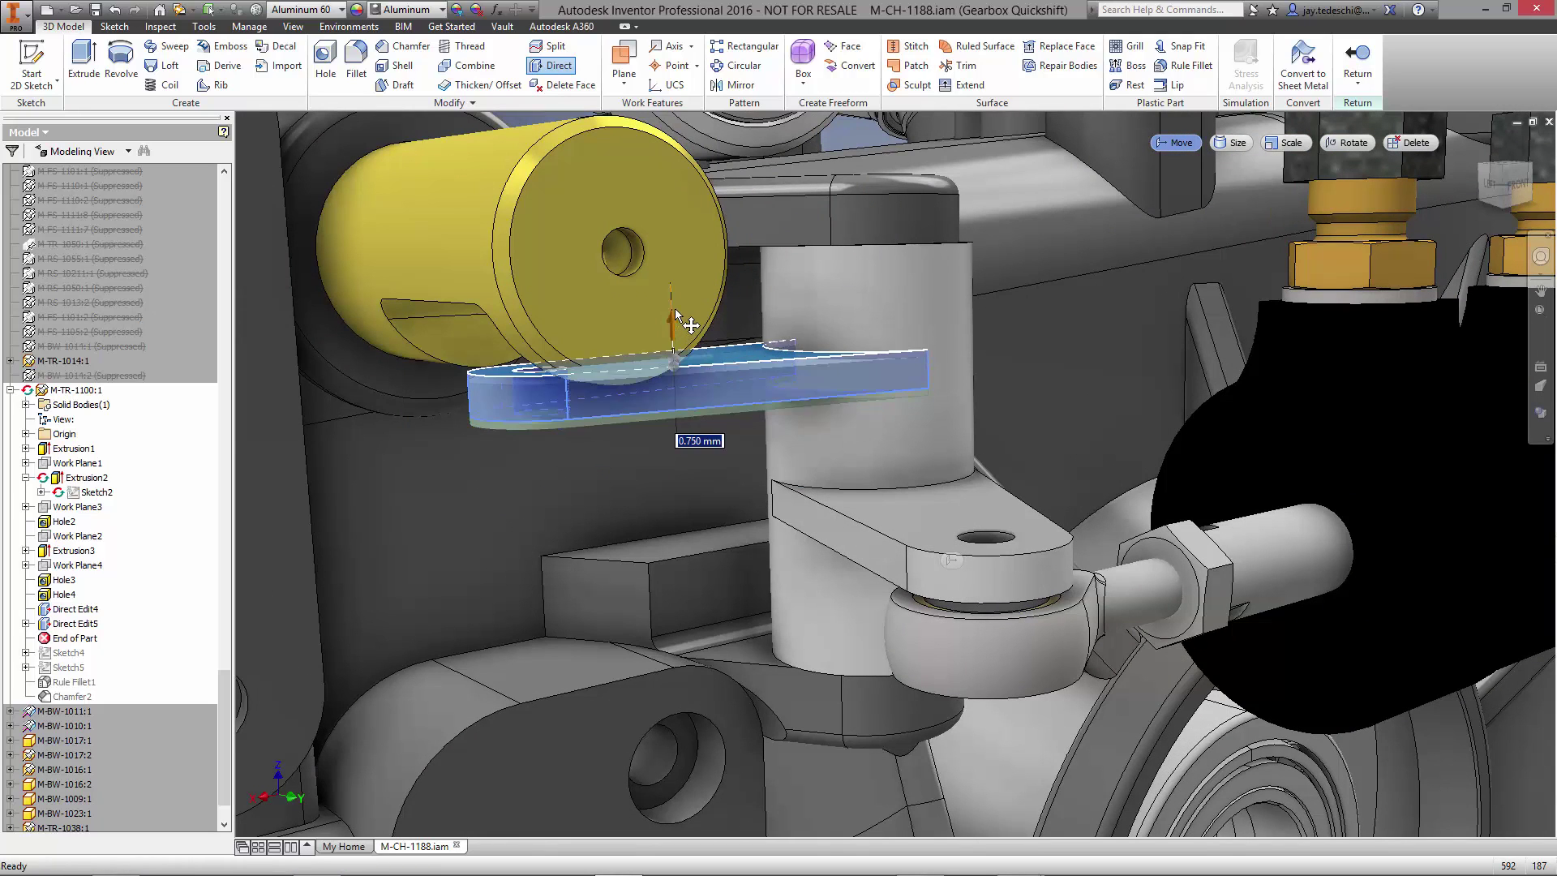
left_click(1264, 191)
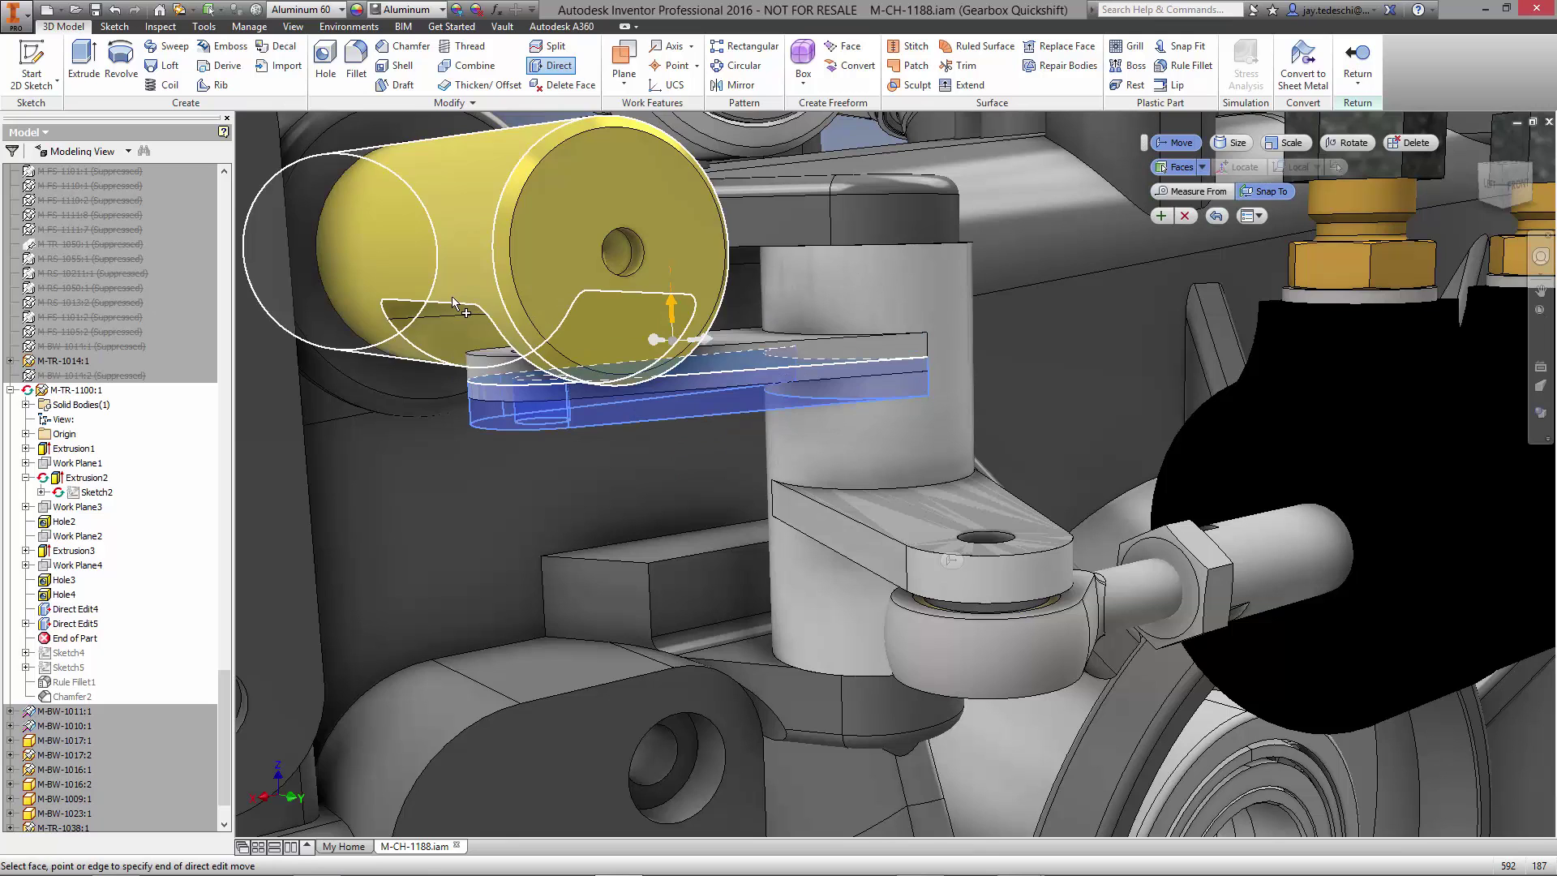
left_click(456, 298)
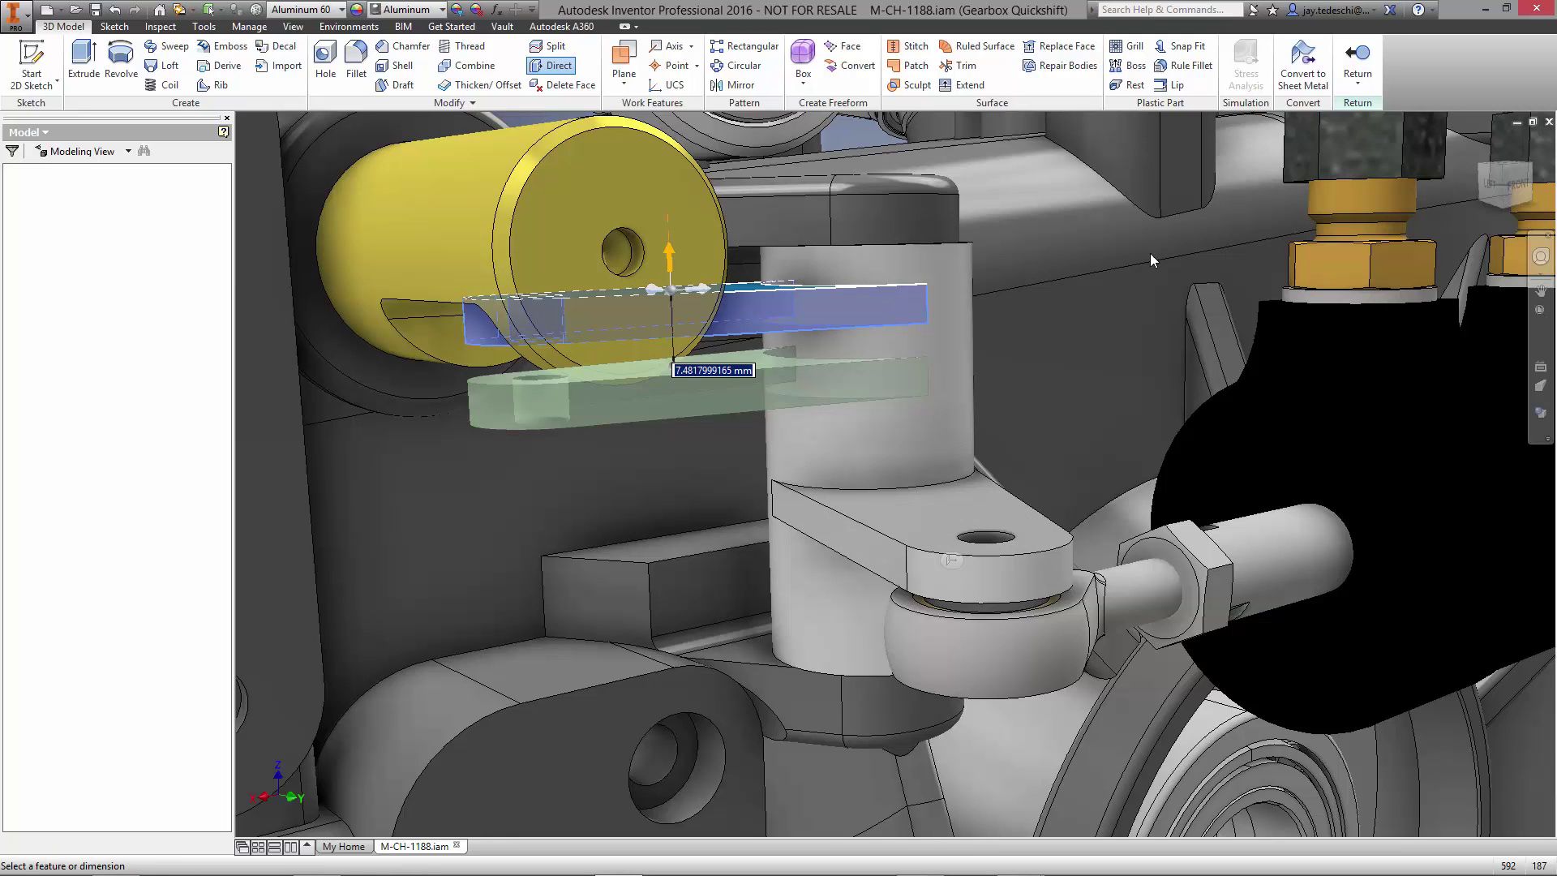
key("Return")
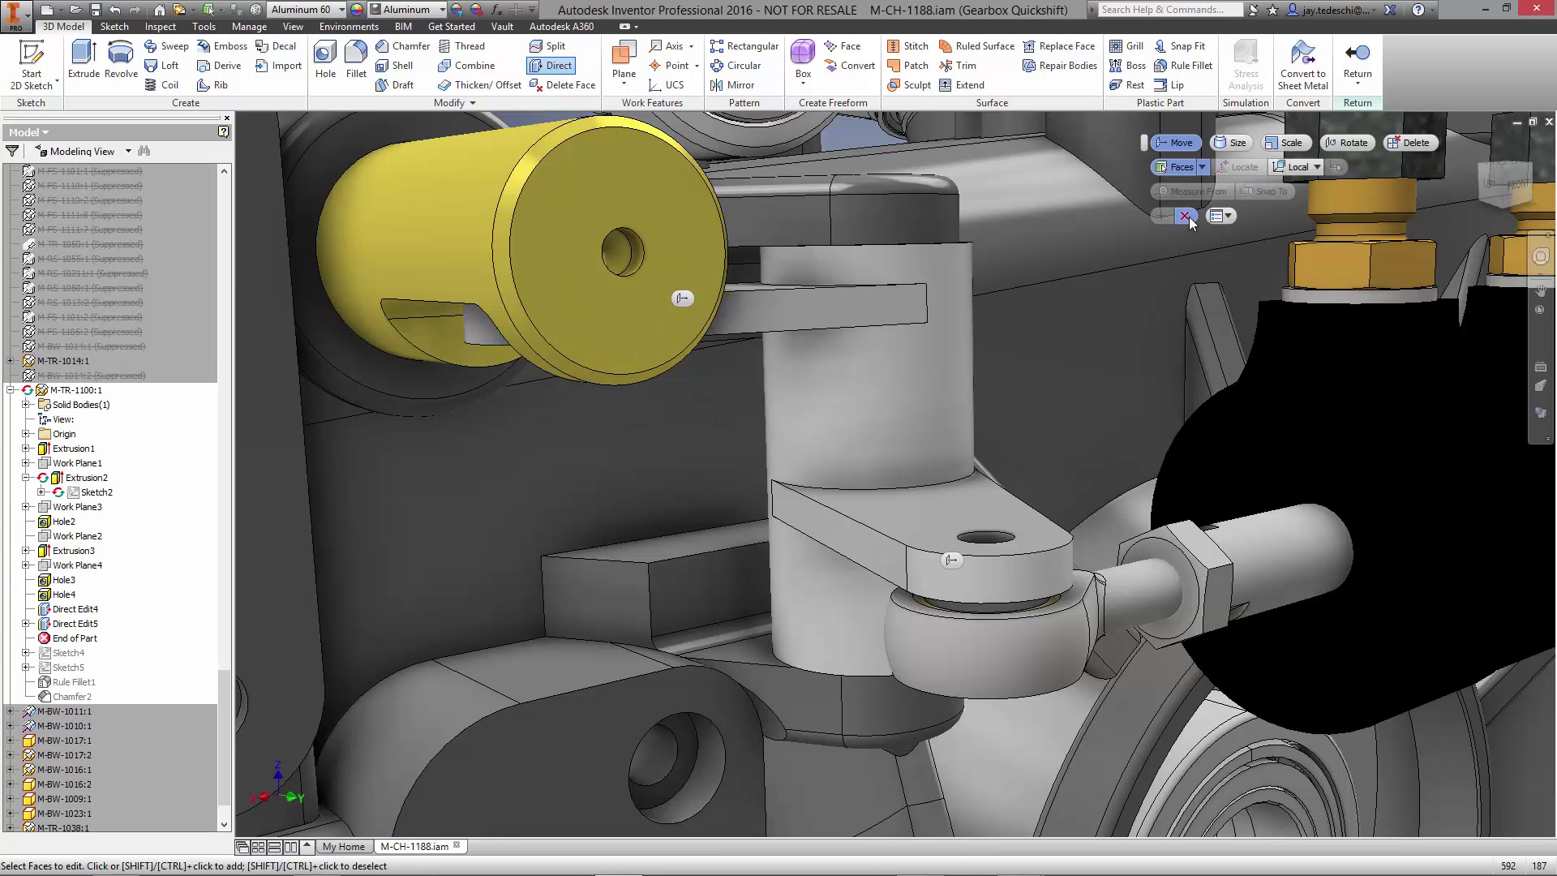
Step: Finish direct editing, review Rule Fillet1 unchanged, and place End of Part above Rule Fillet1
left_click(1185, 216)
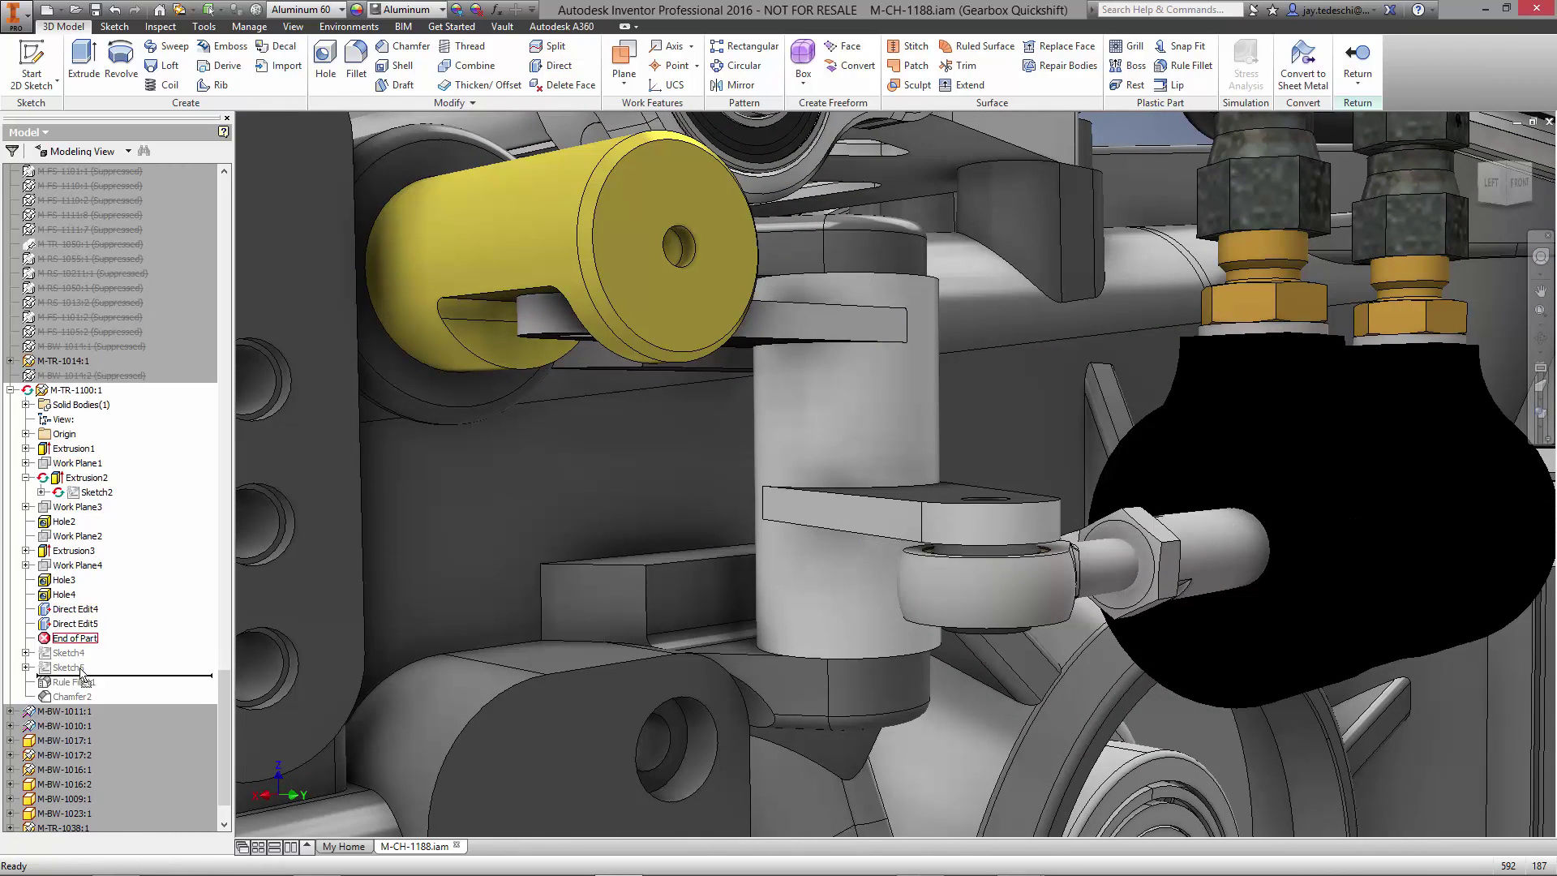
left_click_drag(81, 672, 81, 686)
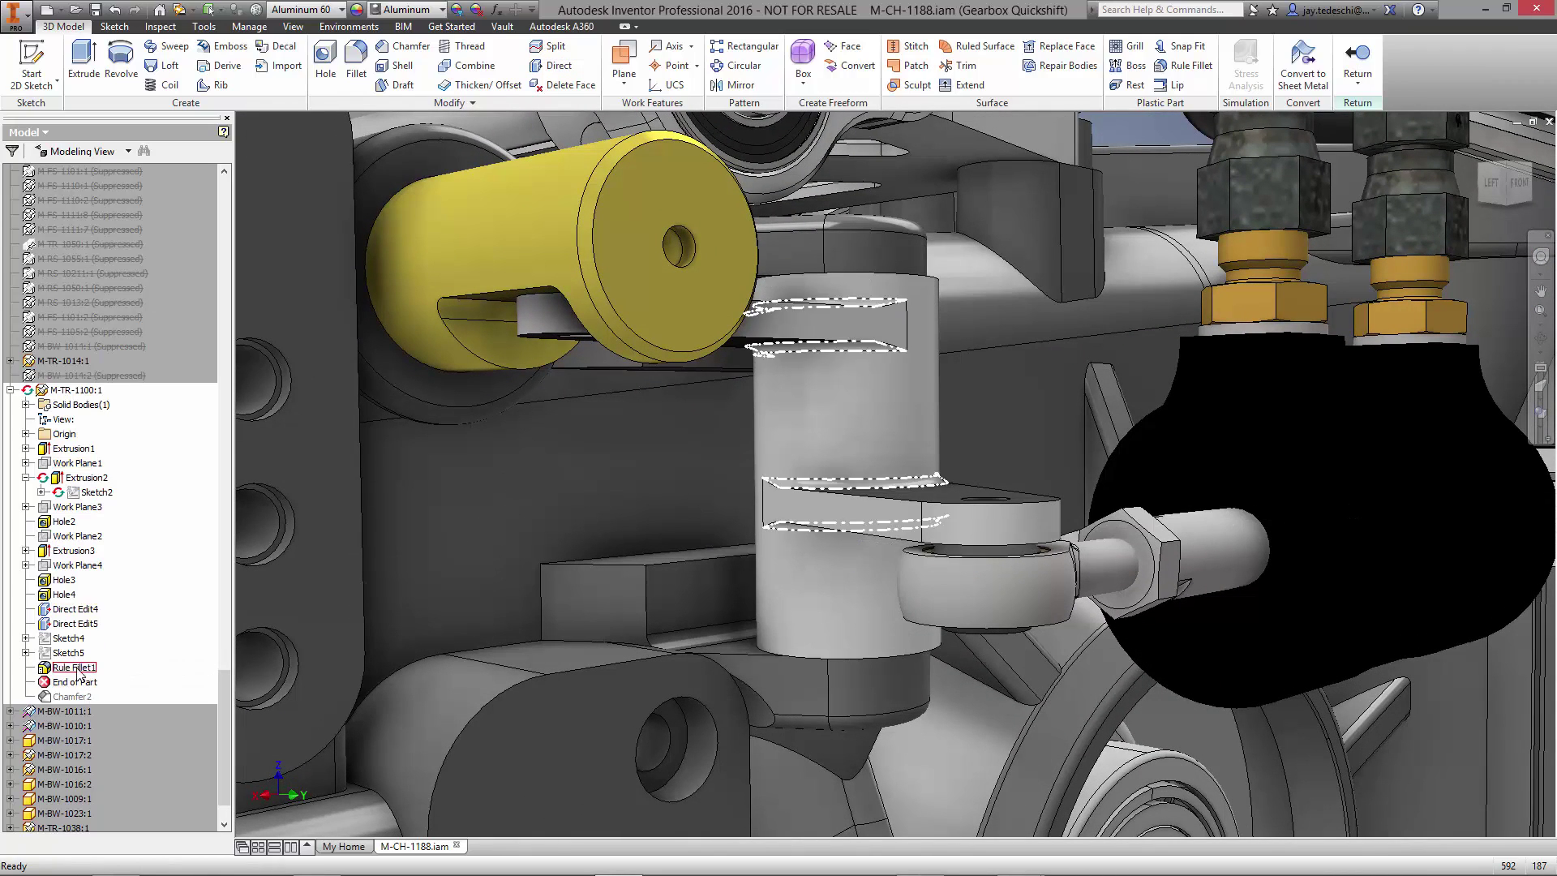
right_click(75, 668)
left_click(120, 722)
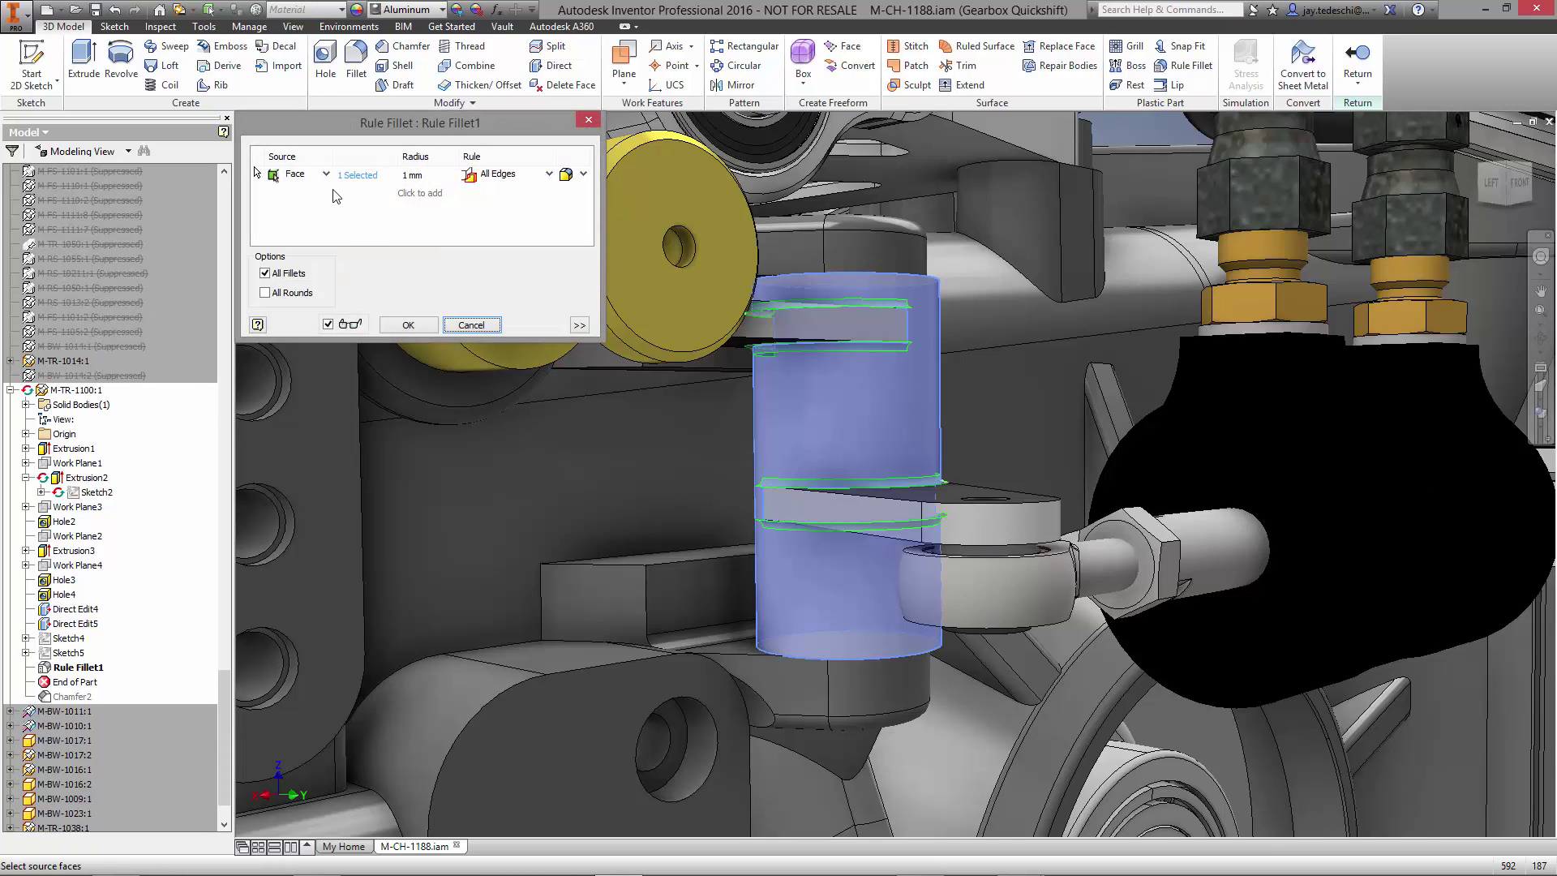
left_click(327, 176)
left_click(332, 132)
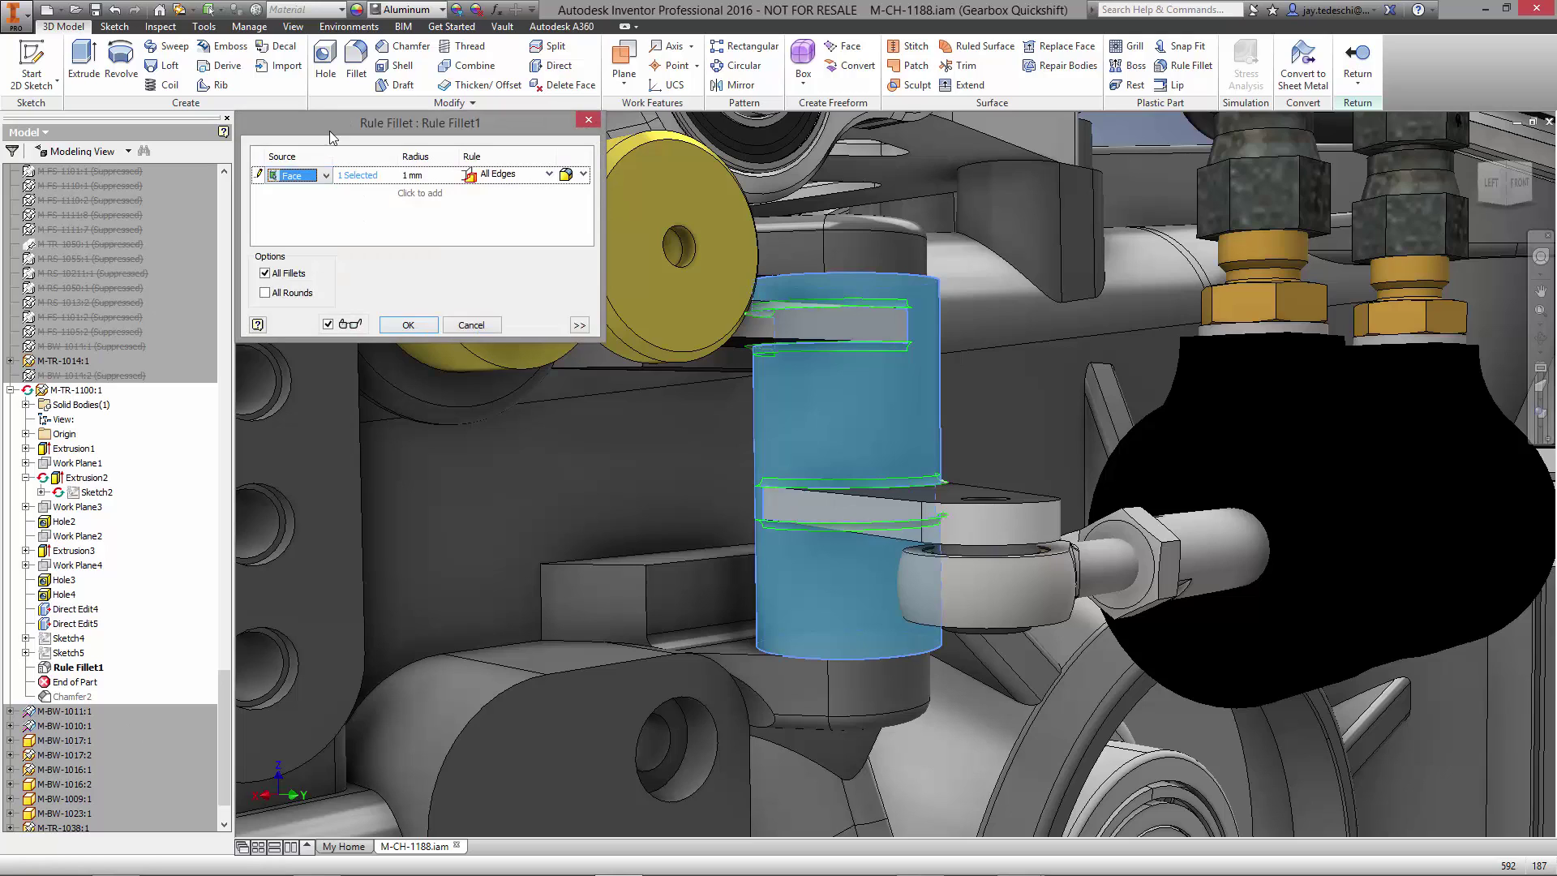
left_click(474, 325)
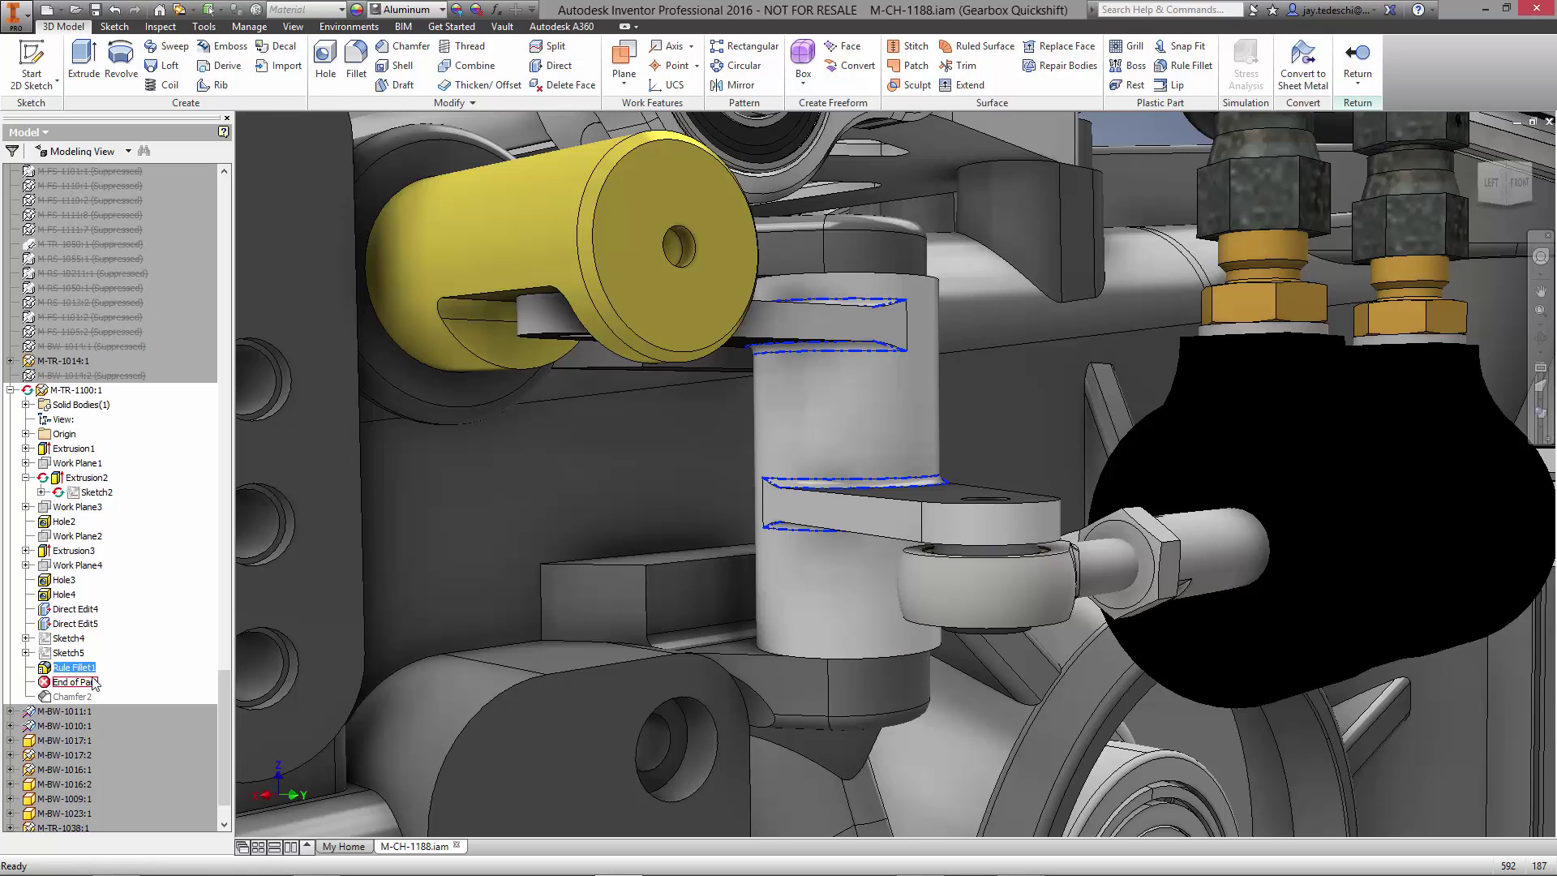
left_click_drag(95, 684, 95, 677)
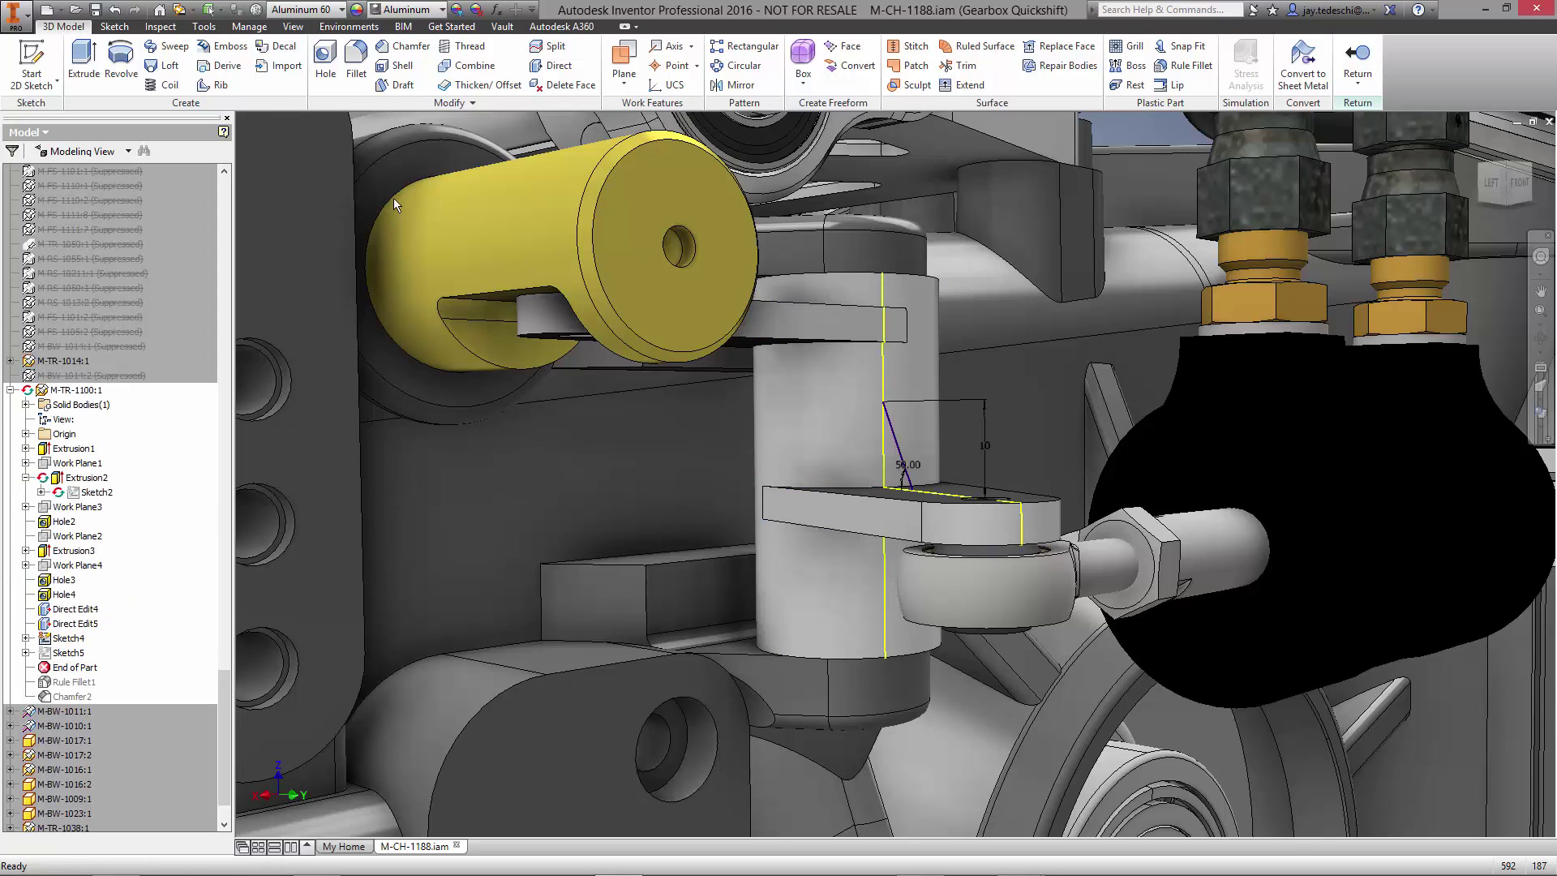
Step: Create Rib1, a 2 mm rib parallel to the sketch plane from Sketch5
left_click(218, 85)
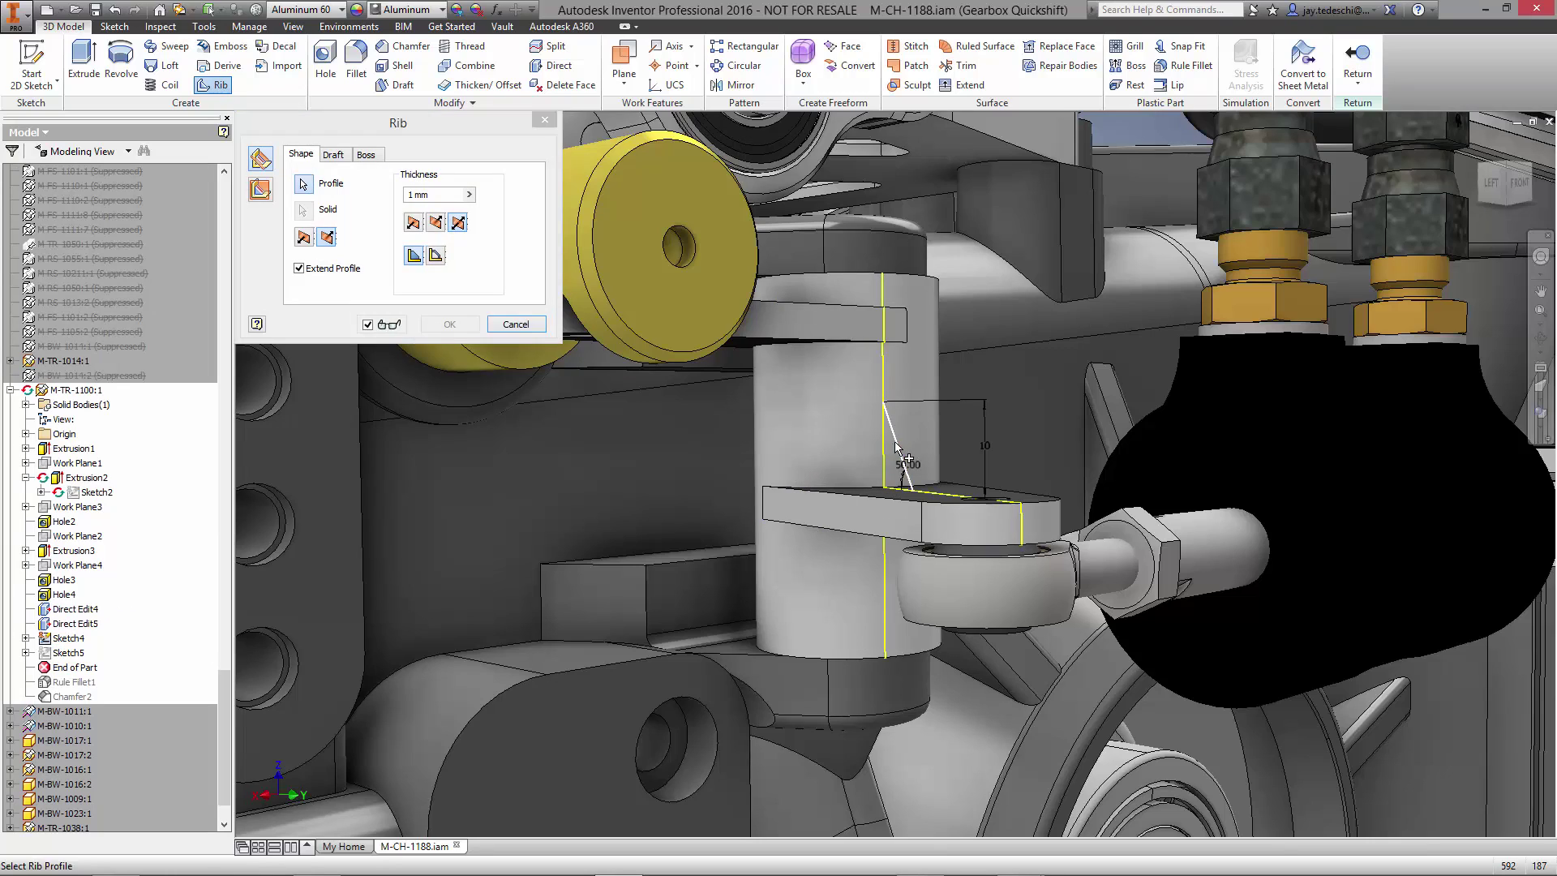
left_click(260, 189)
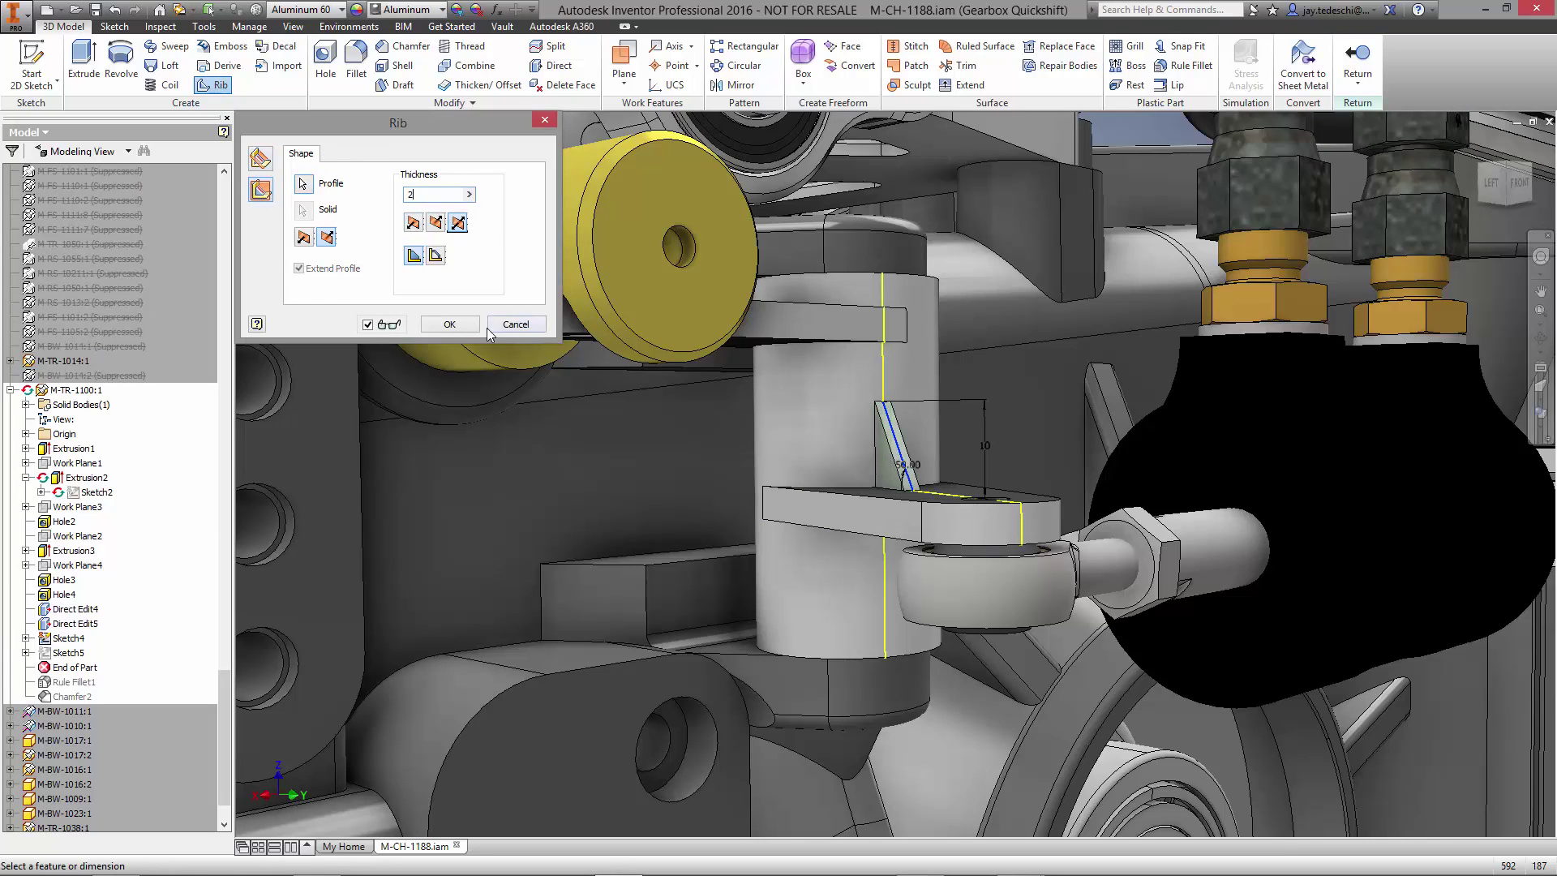
left_click(450, 324)
Step: Round the rib's two base edges with 1 mm fillets
left_click(356, 61)
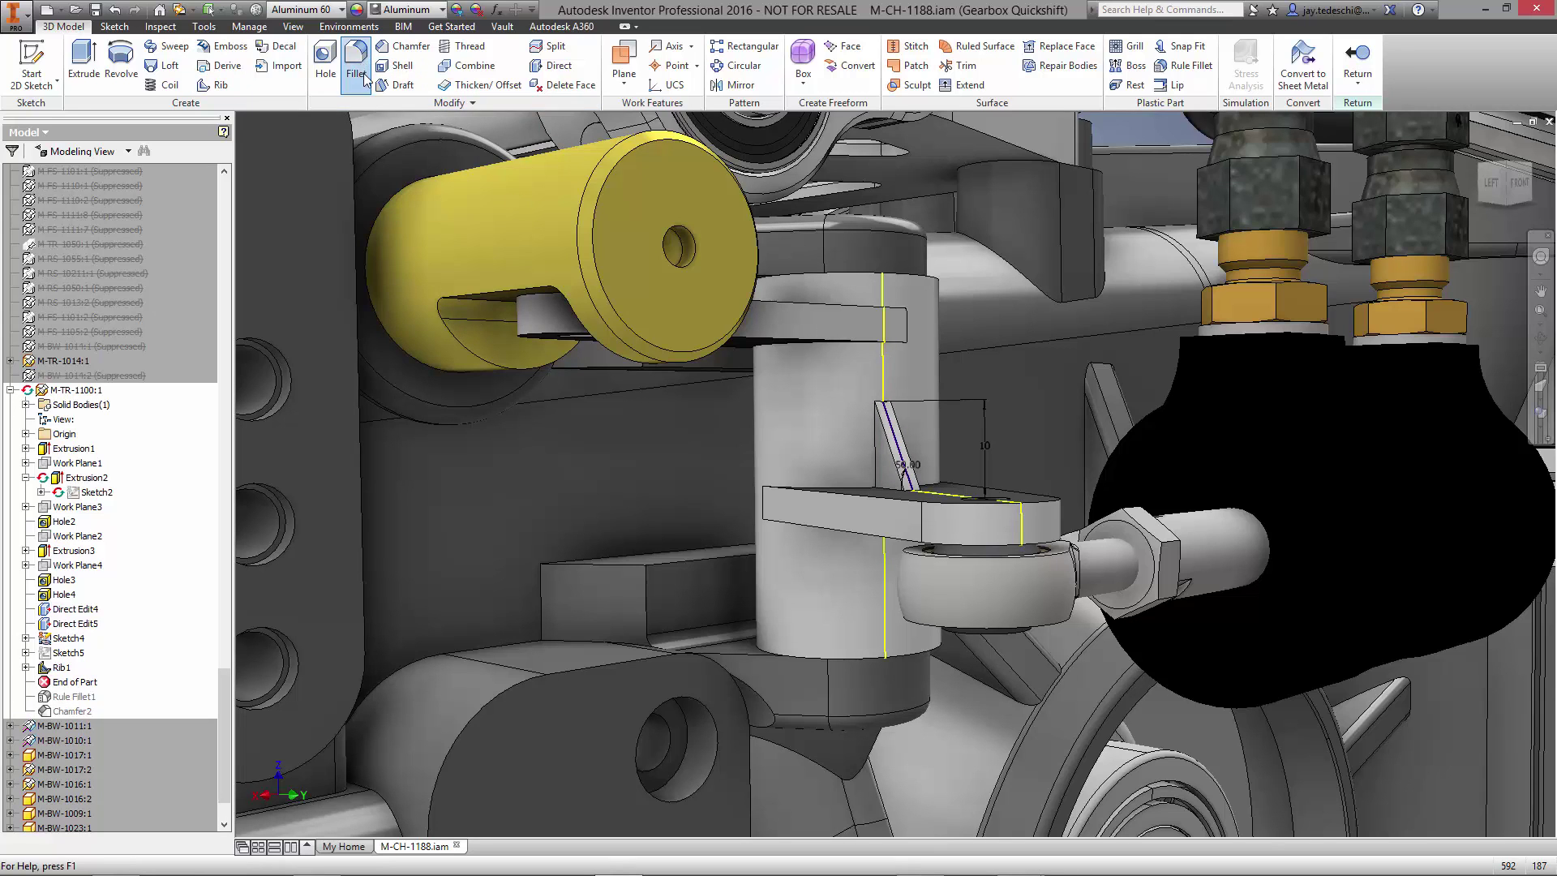
left_click(910, 491)
left_click(911, 493)
middle_click_drag(911, 493, 914, 547, "shift")
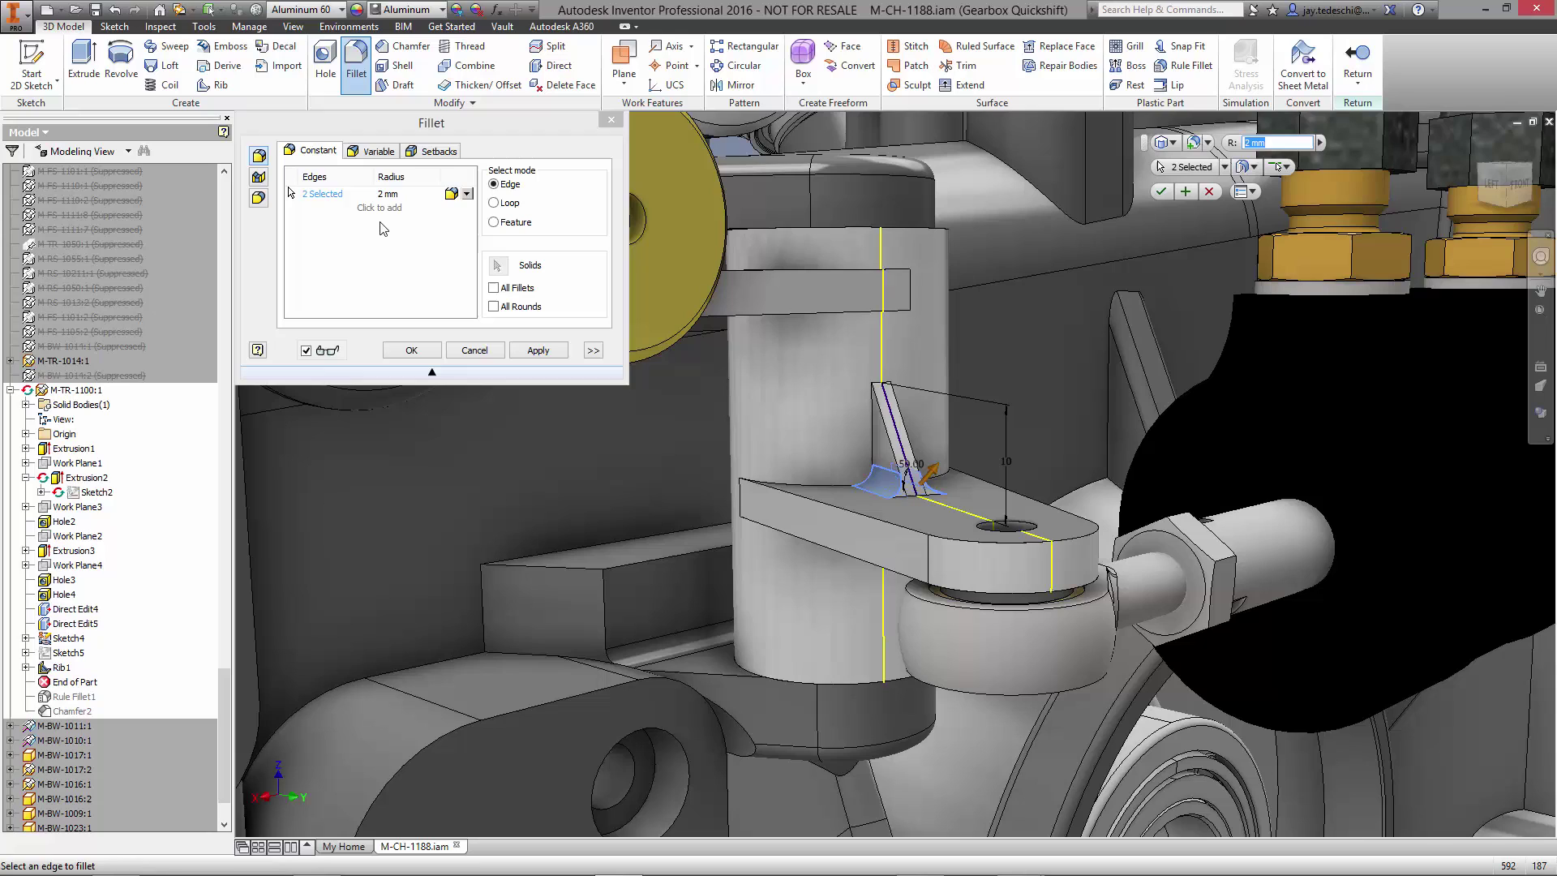
left_click(394, 214)
type("1")
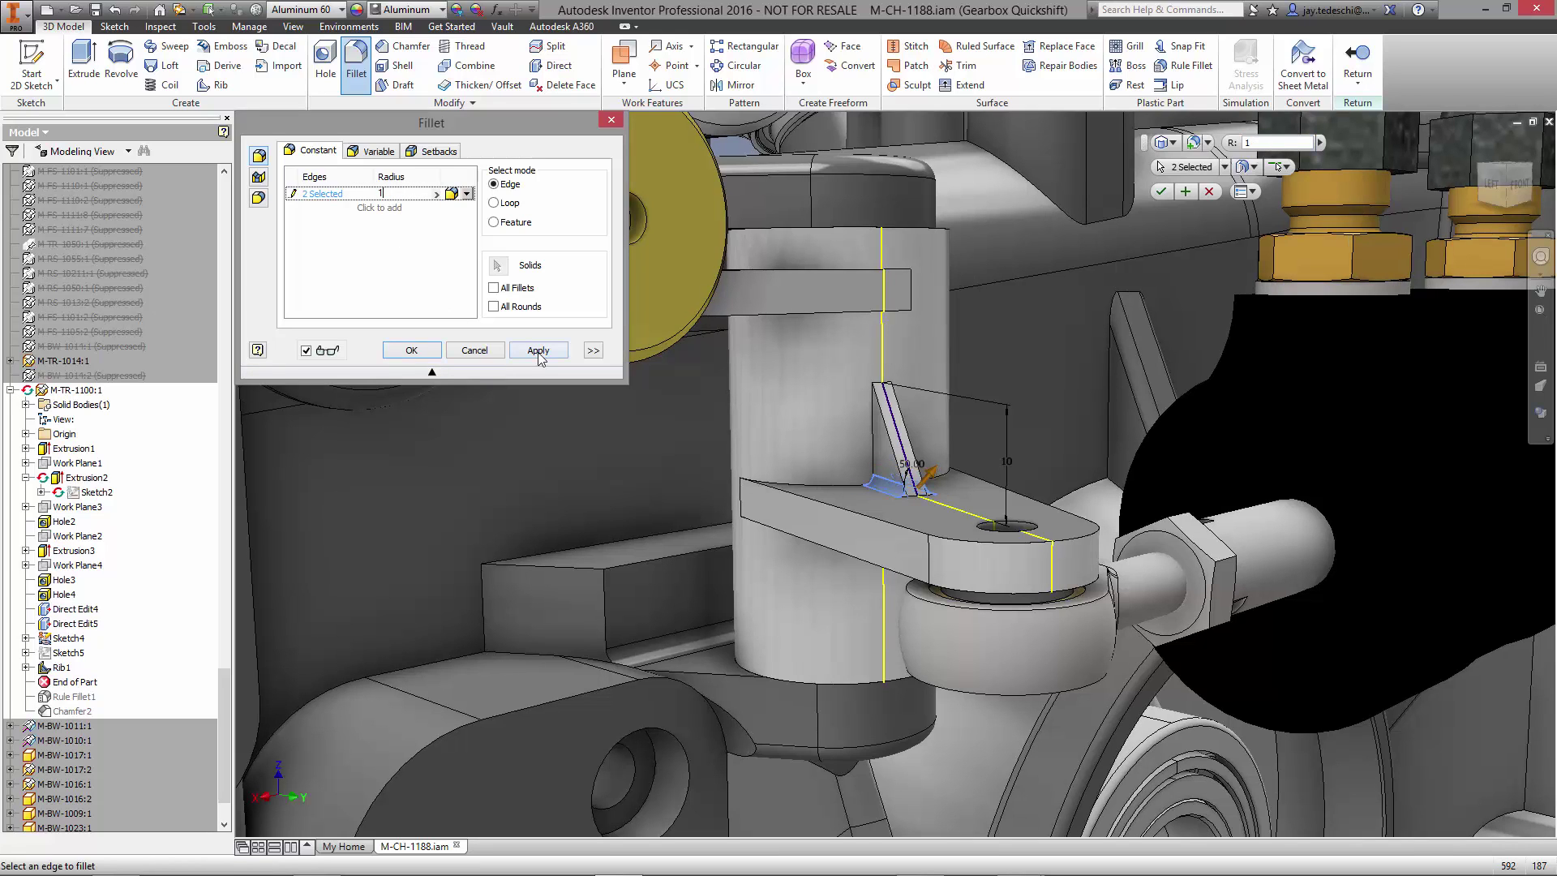
left_click(413, 352)
Step: Add Rib2 on the upper arm with thickness linked to Rib1's d92
right_click(89, 664)
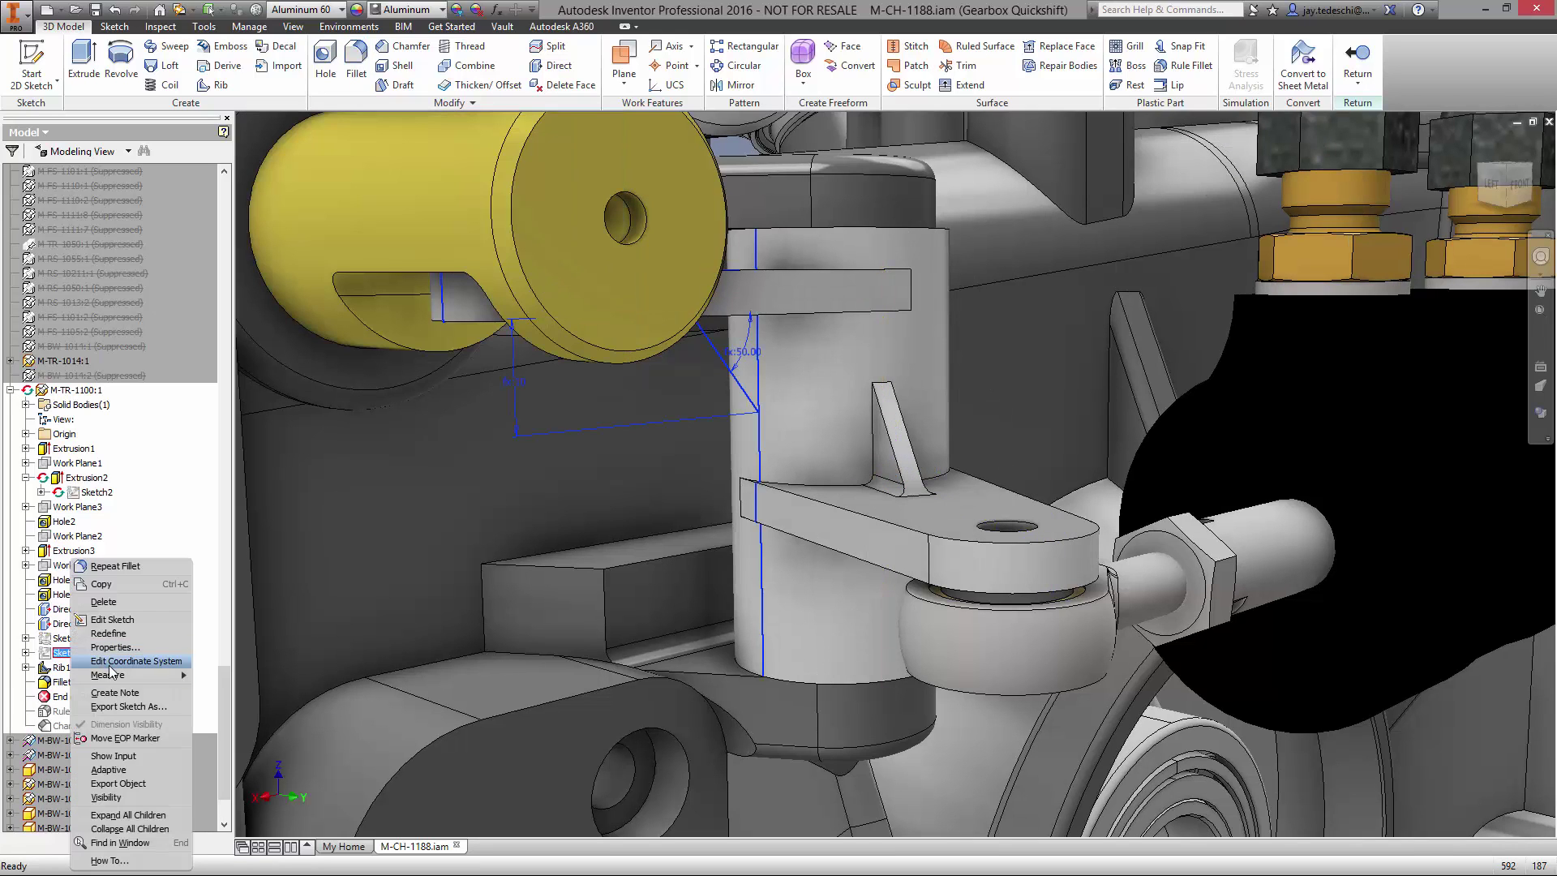
left_click(122, 790)
left_click(214, 84)
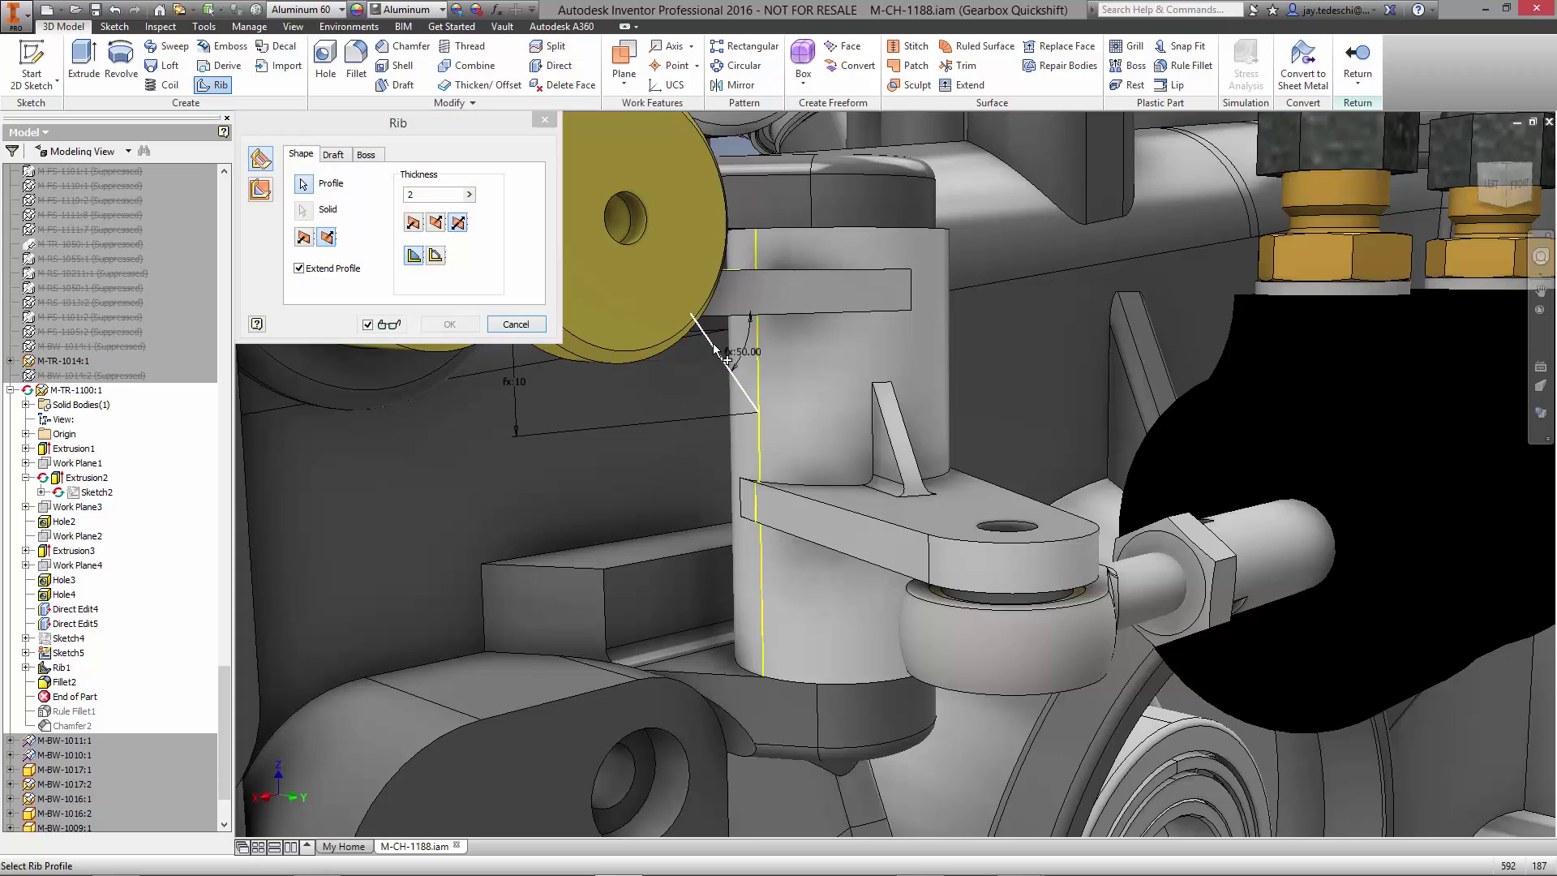
left_click(469, 195)
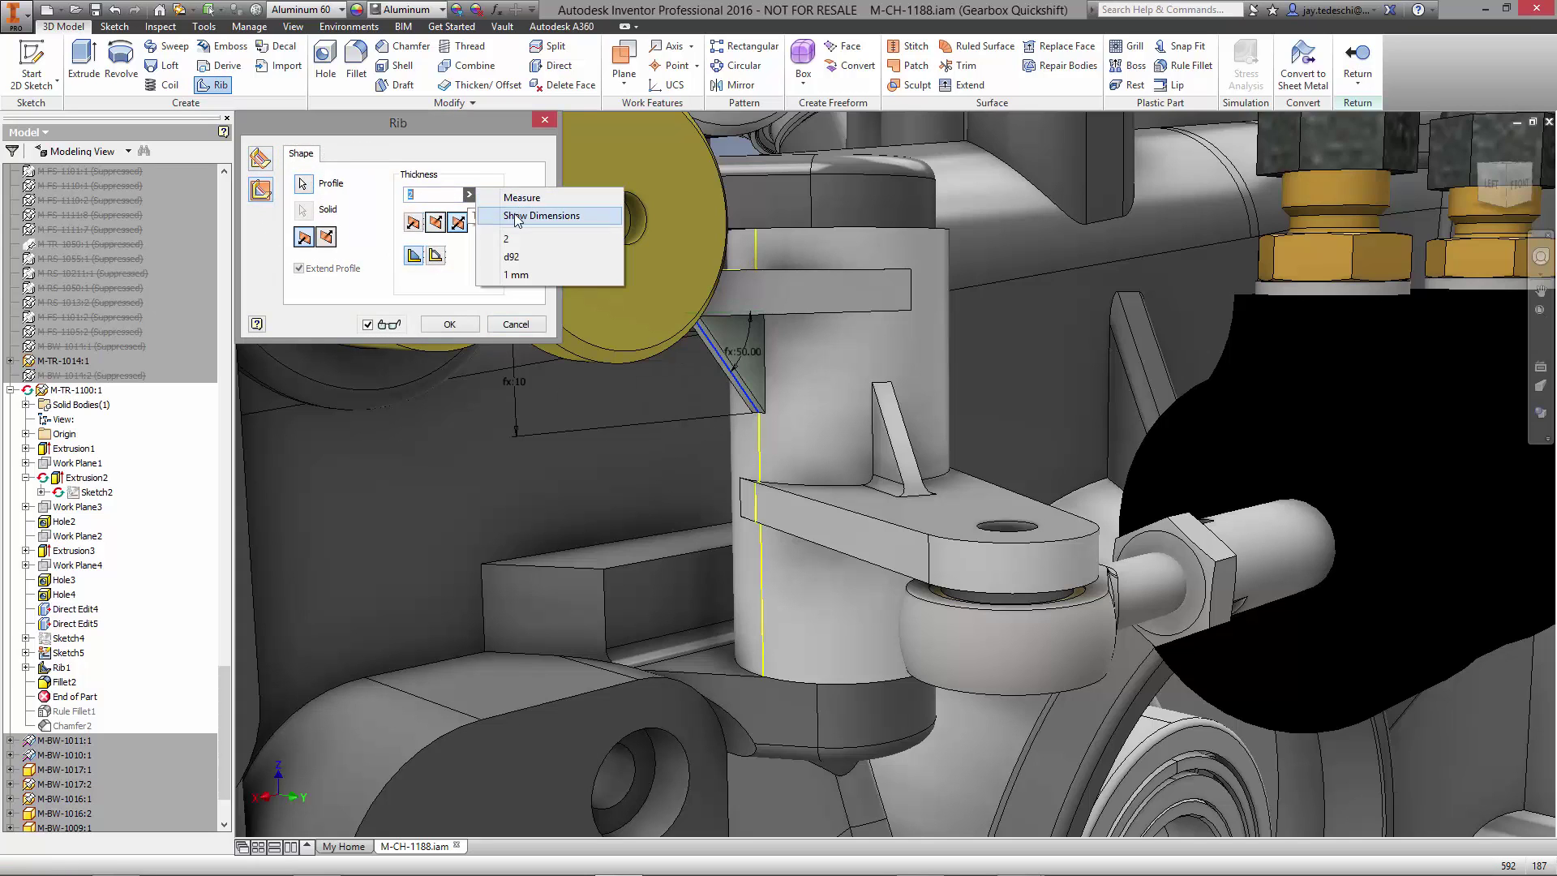
left_click(560, 215)
left_click(951, 495)
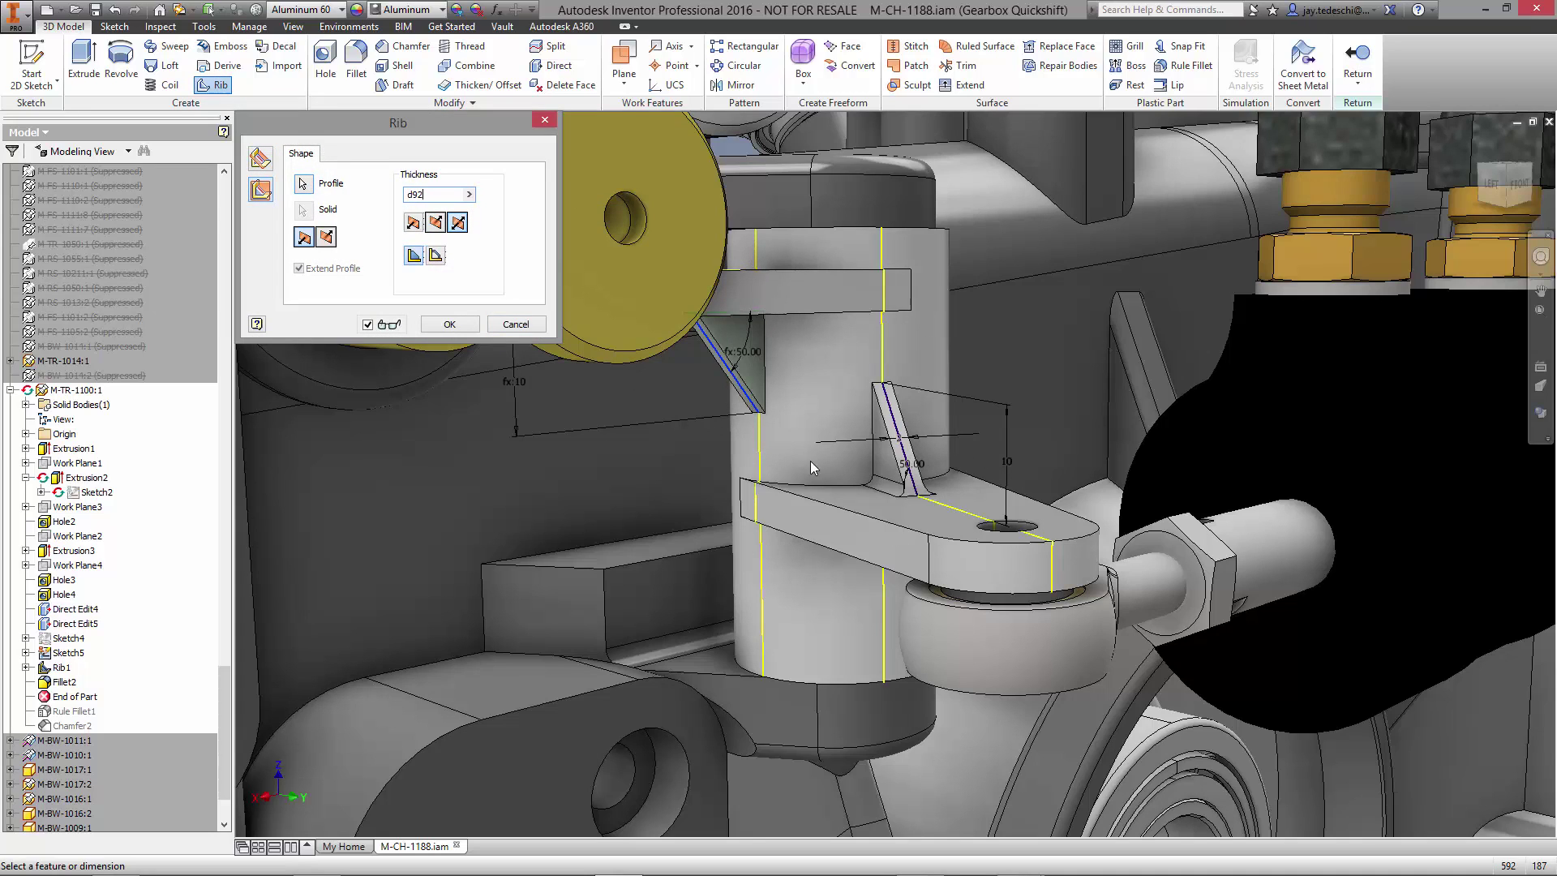
left_click(450, 323)
Step: Fillet Rib2's two top edges with radius linked to d97, then reactivate Rule Fillet1 and Chamfer2
left_click(356, 61)
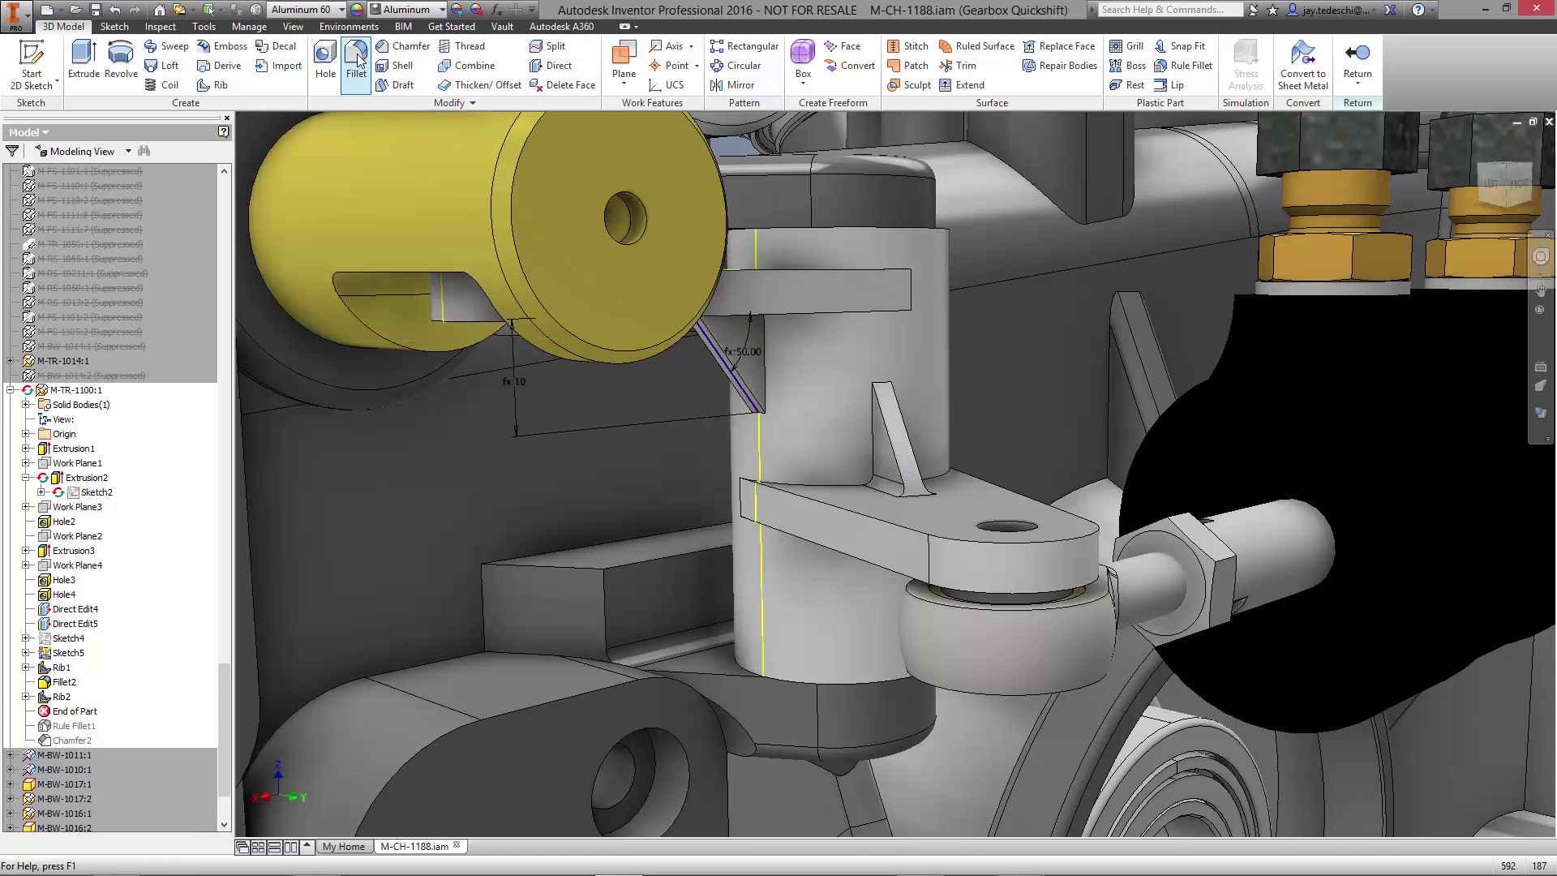
scroll(620, 494, "up", 3)
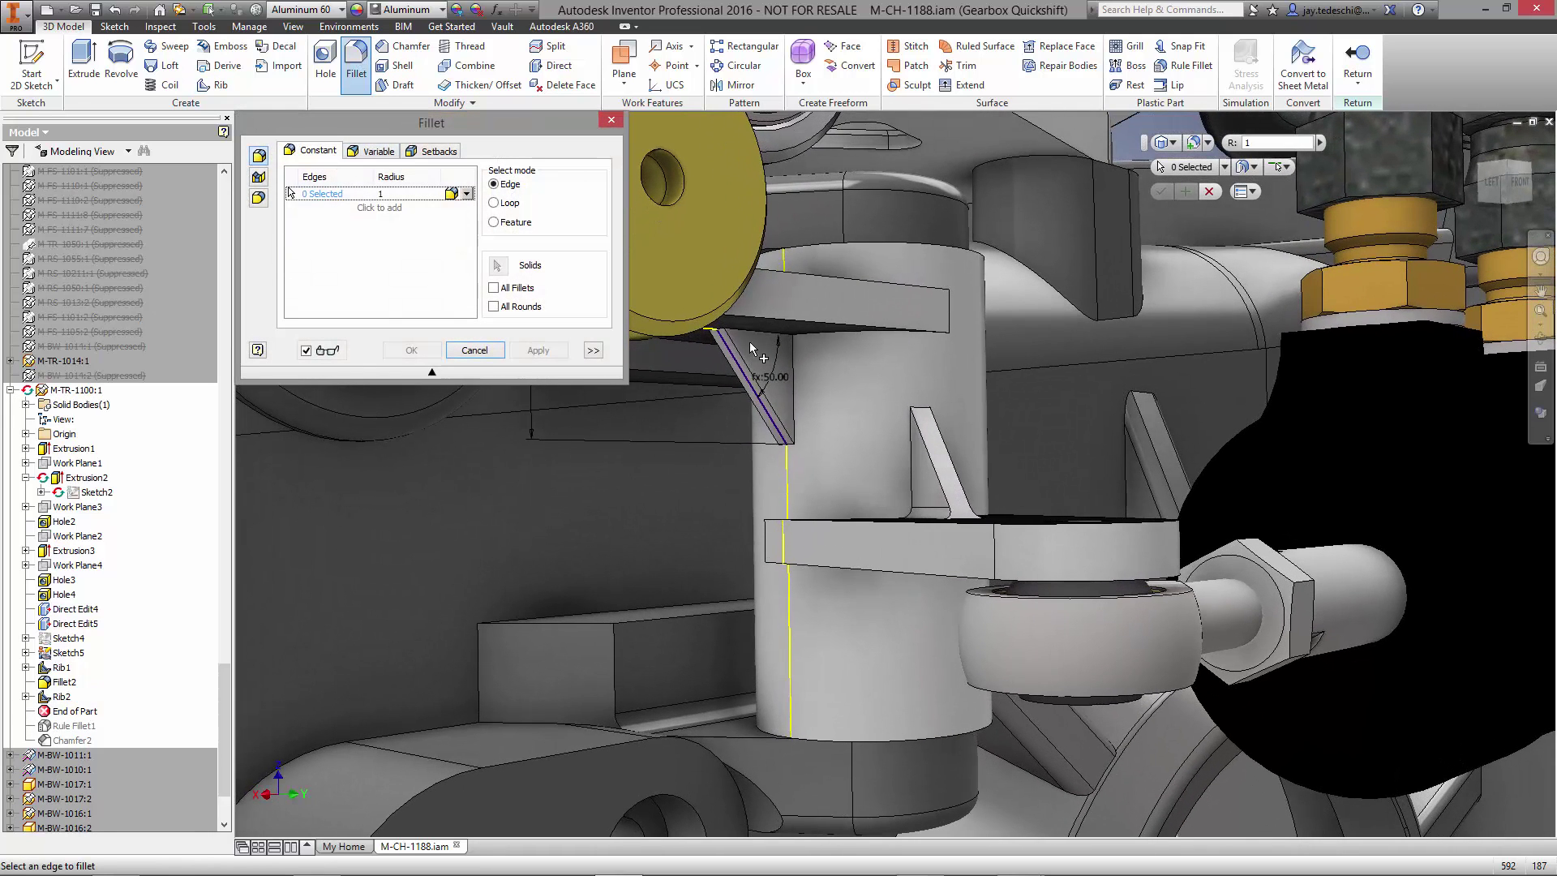
left_click(738, 346)
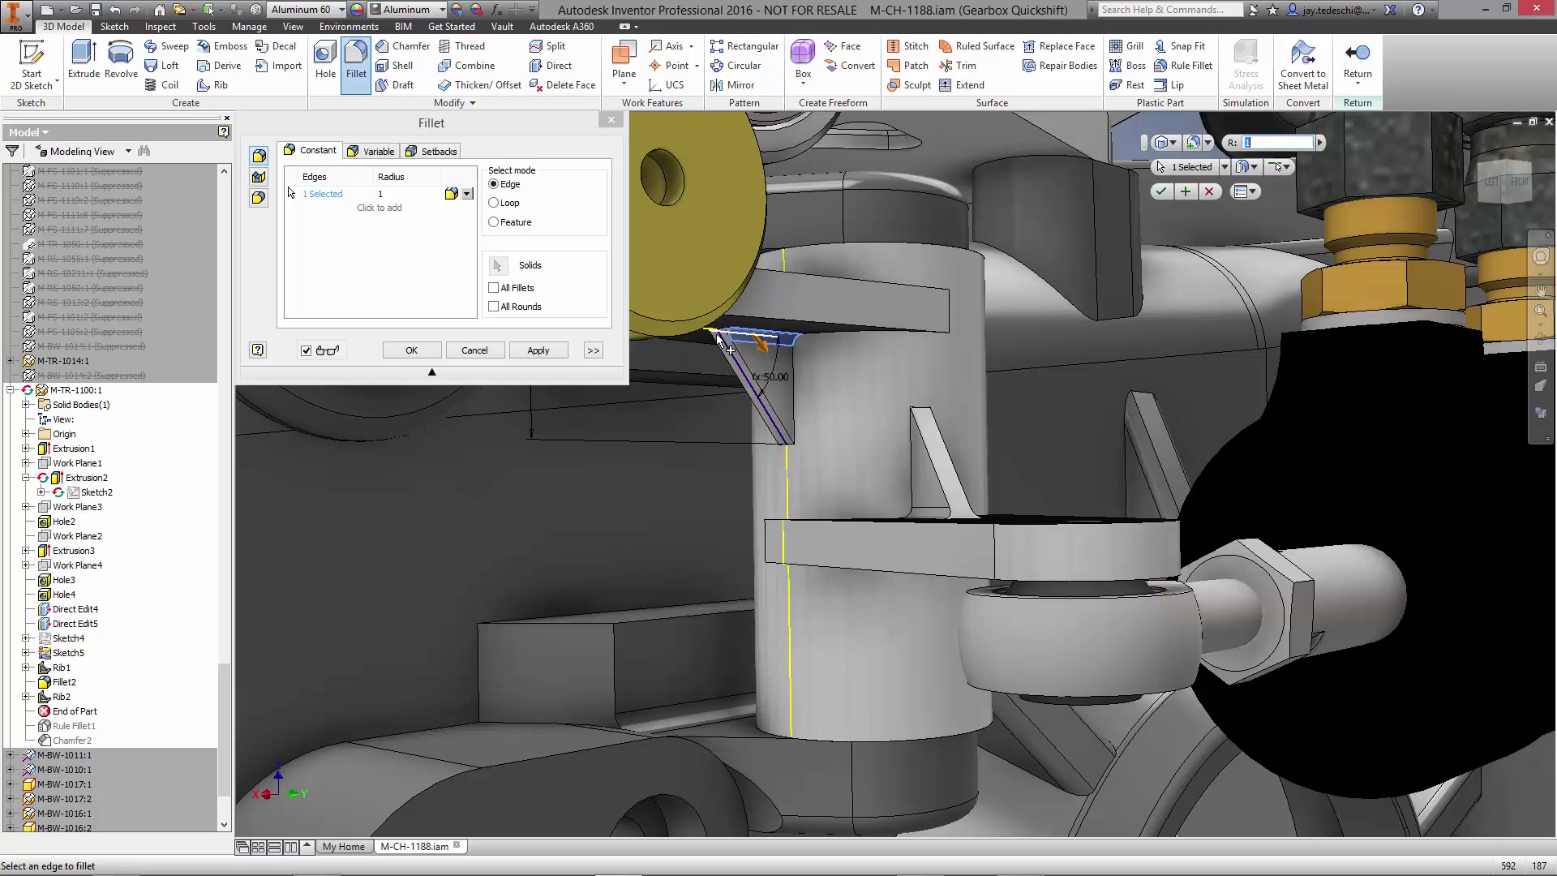
left_click(718, 338)
left_click(379, 195)
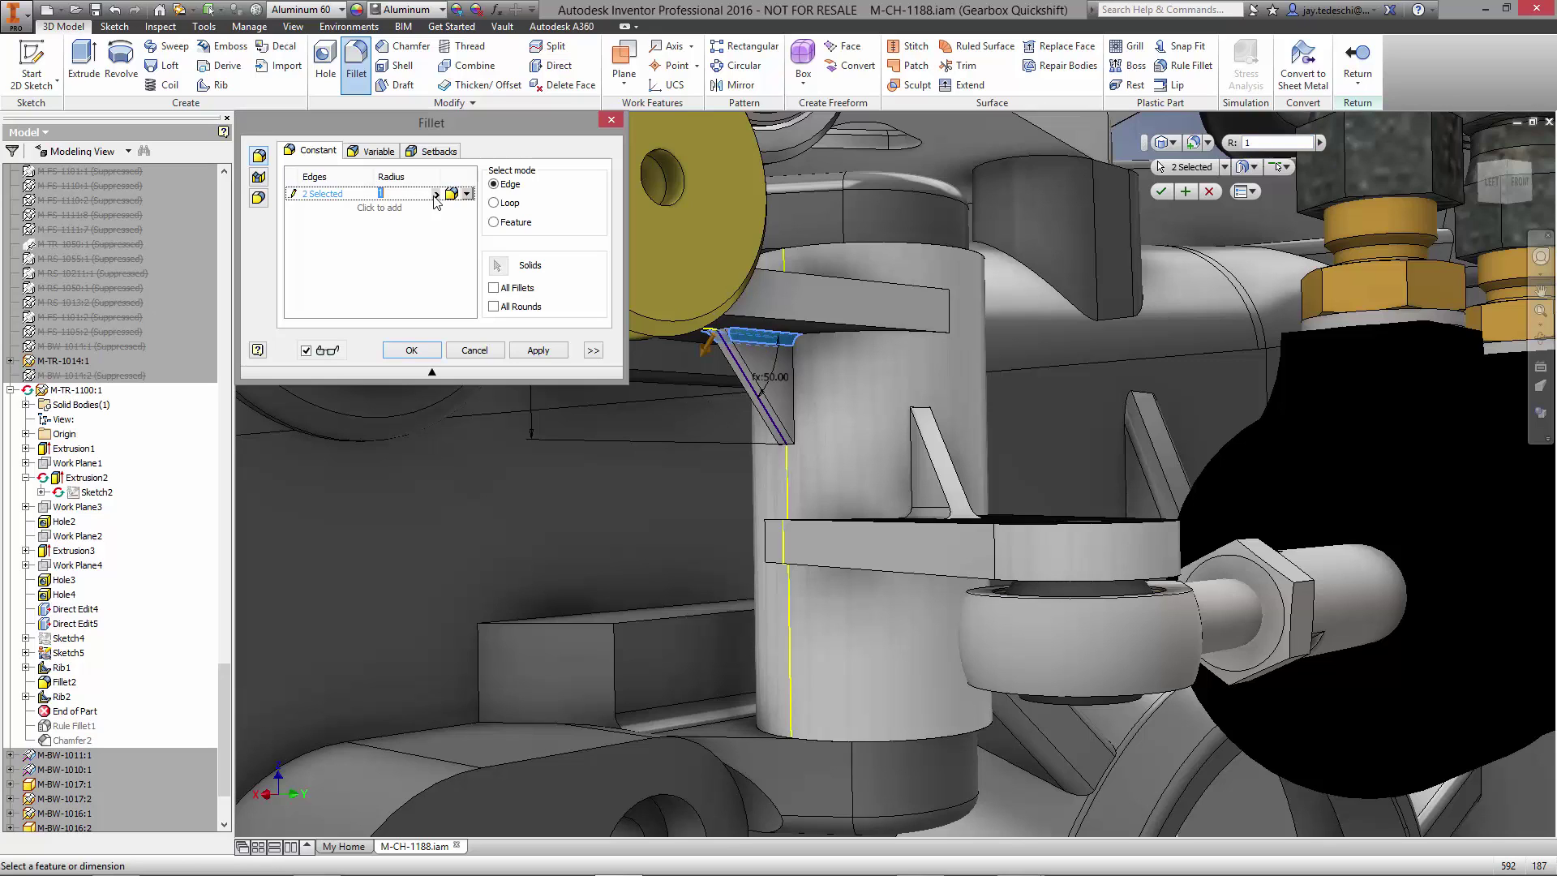
left_click(438, 196)
left_click(456, 219)
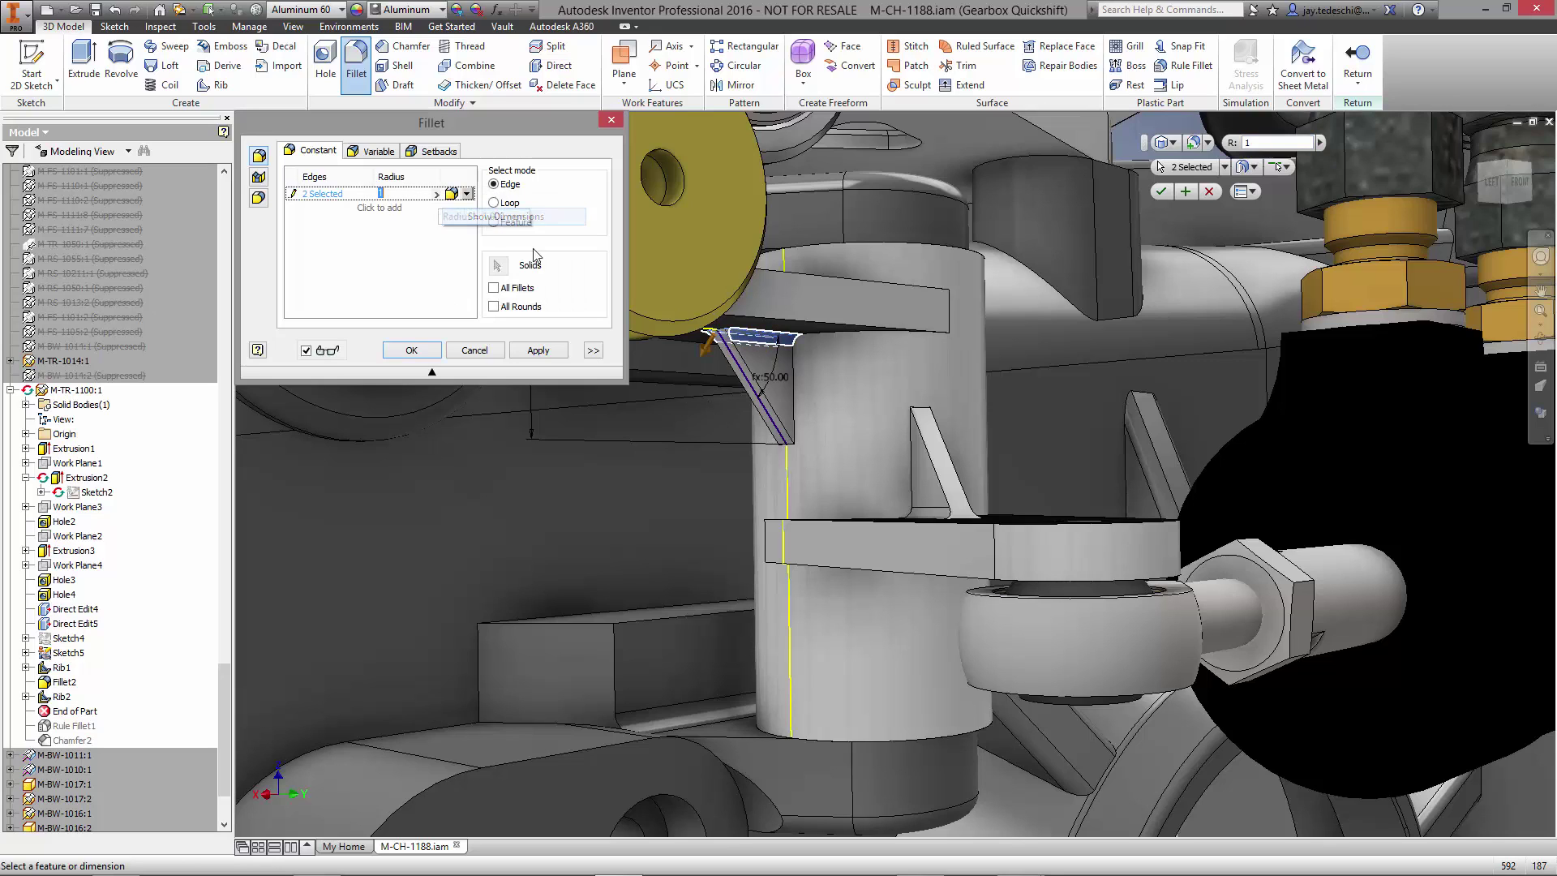
left_click(938, 521)
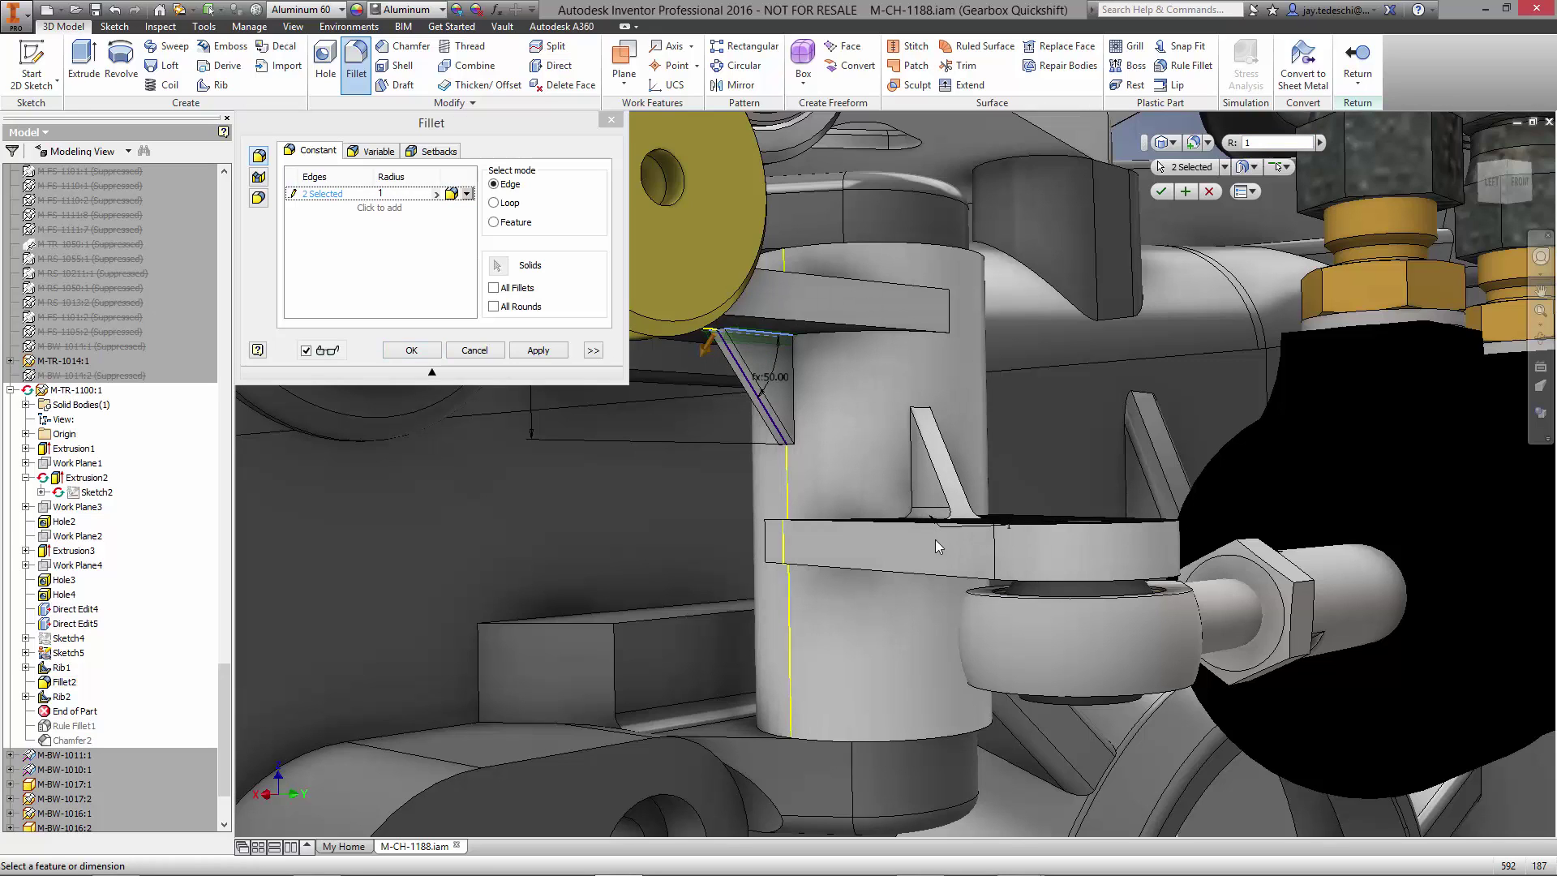
left_click(411, 351)
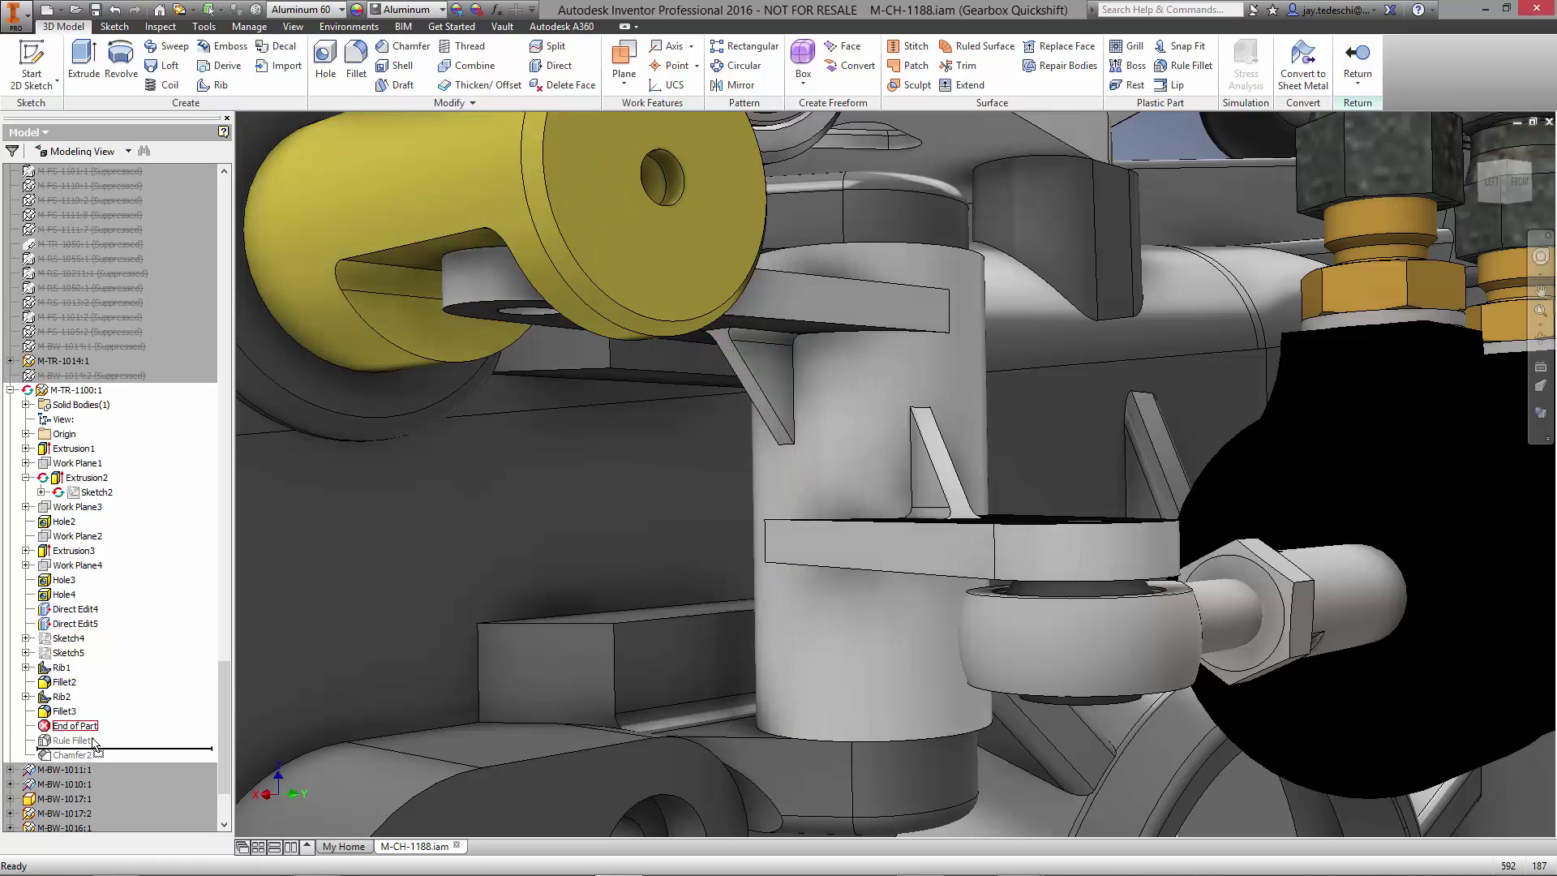
left_click_drag(94, 743, 94, 760)
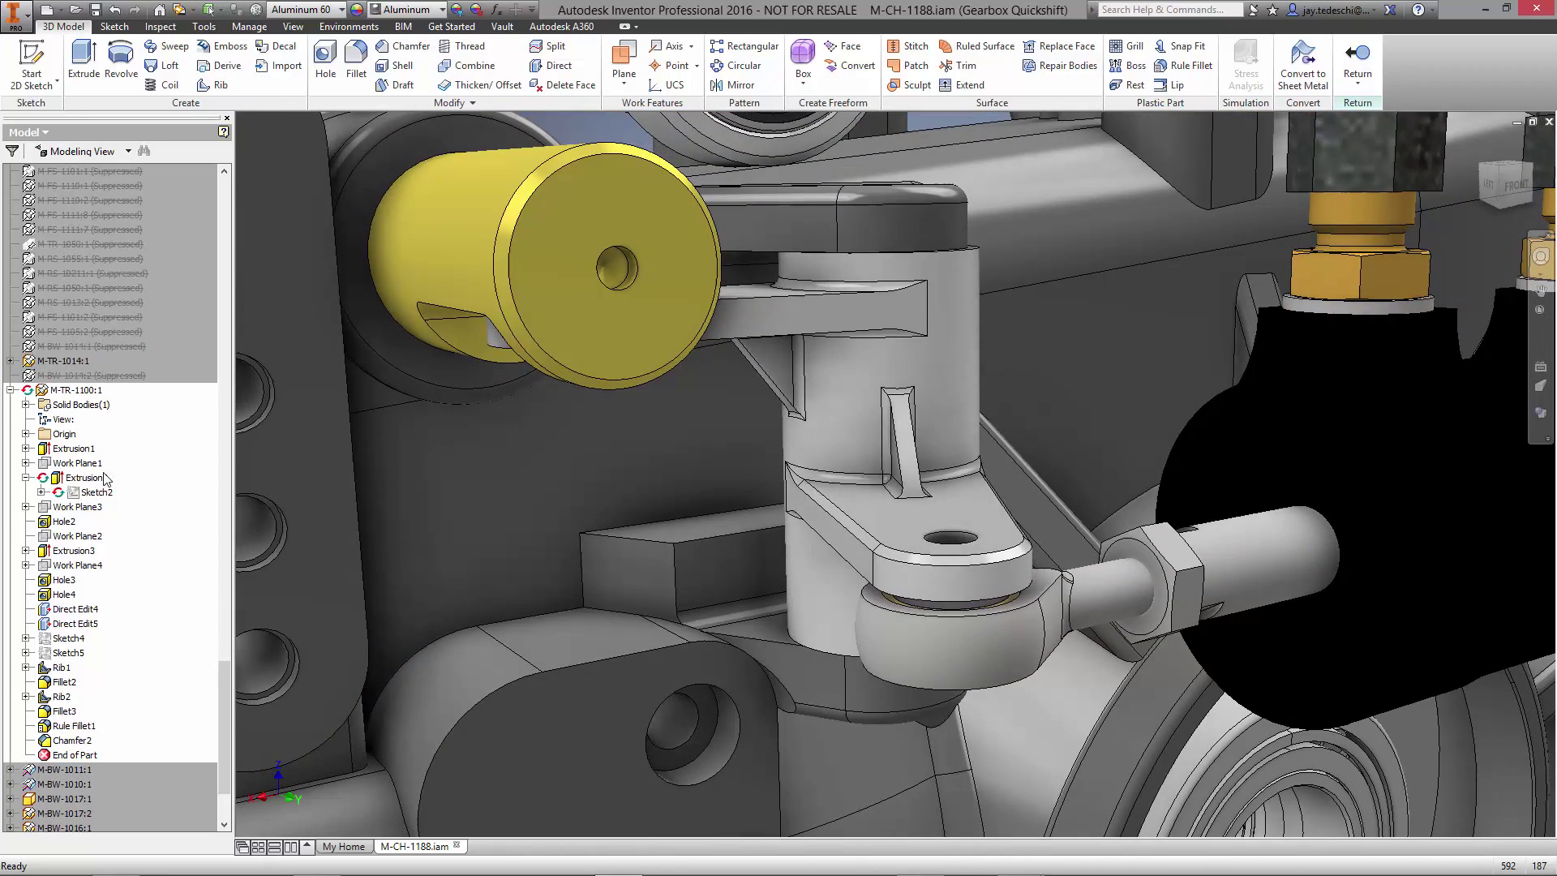
Step: Open the M-TR-1100 part on its own, then its drawing M-TR-1100.dwg
right_click(85, 392)
left_click(114, 428)
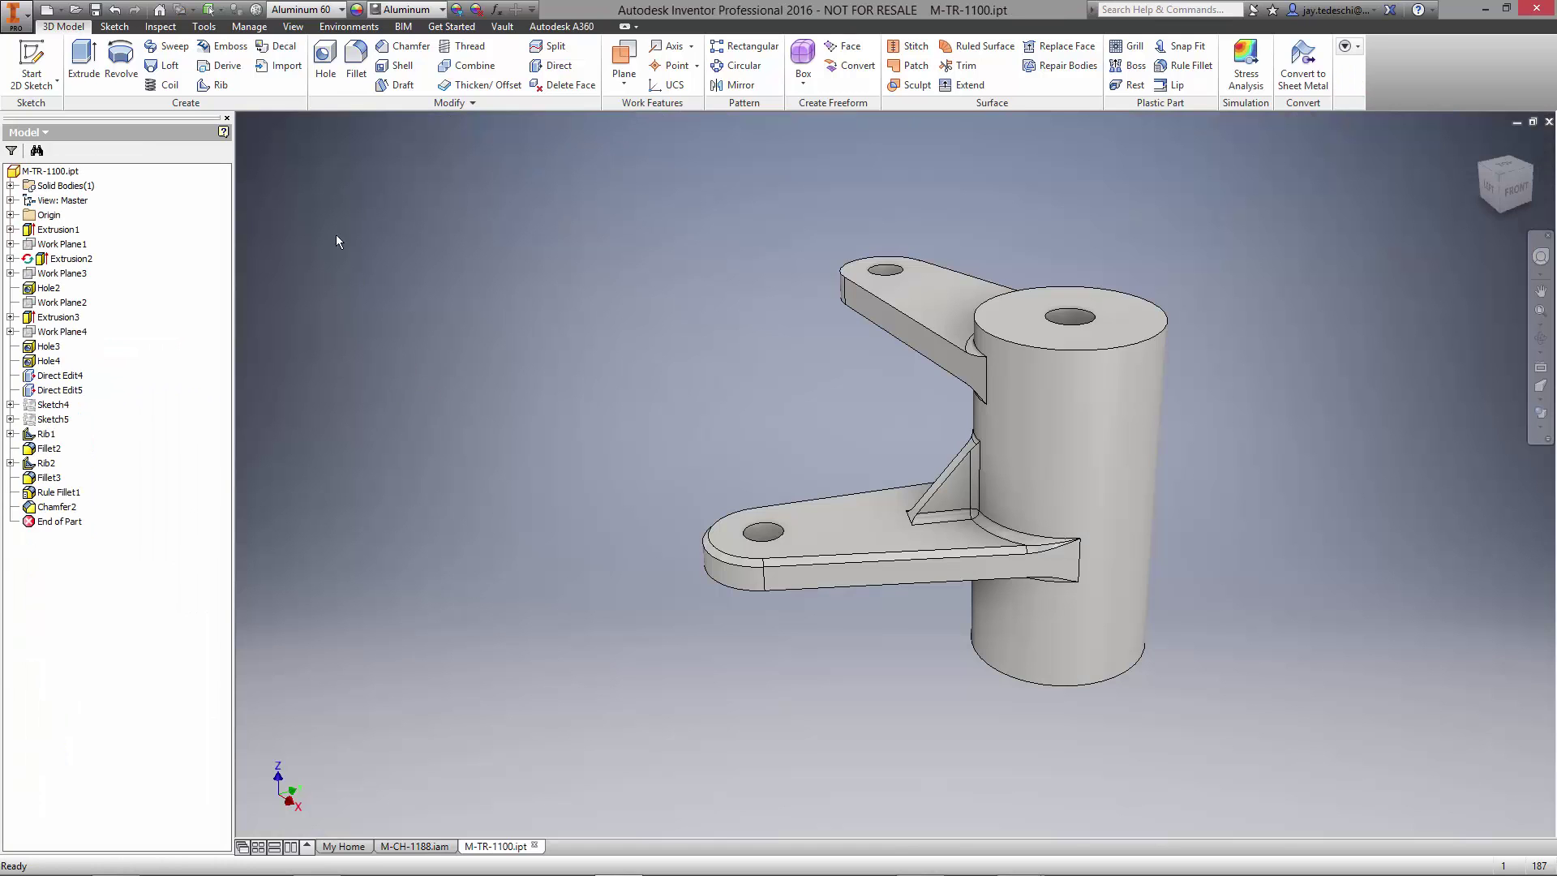
right_click(68, 172)
left_click(134, 230)
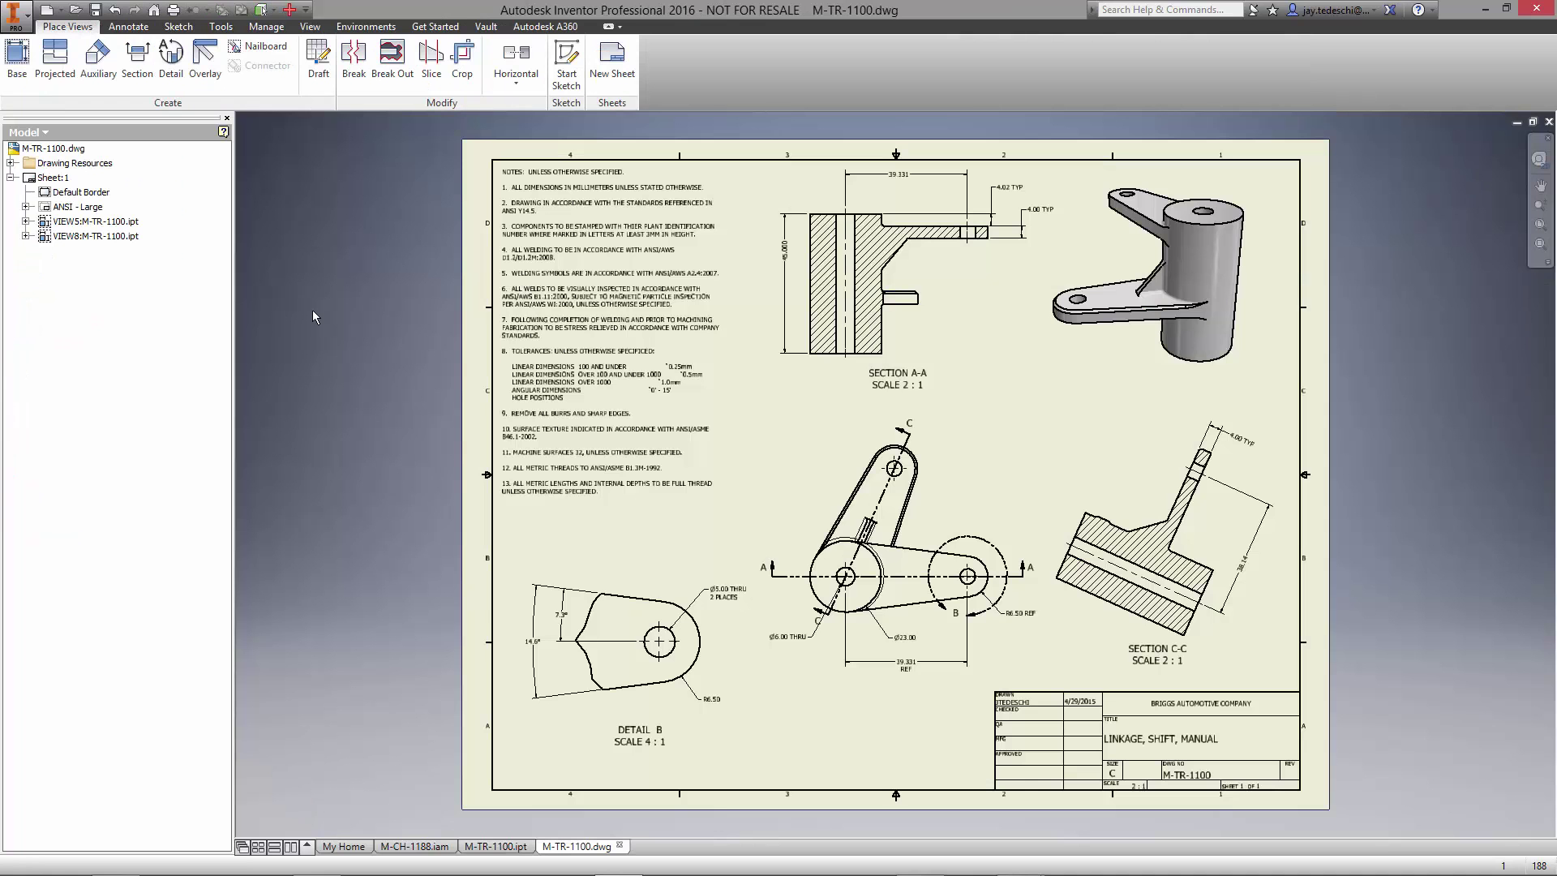
Step: Check M-TR-1100.dwg and .ipt into Vault with comment 'UPDATED NEW LINKAGE DESIGN', then return to M-CH-1188.iam
left_click(26, 131)
left_click(33, 160)
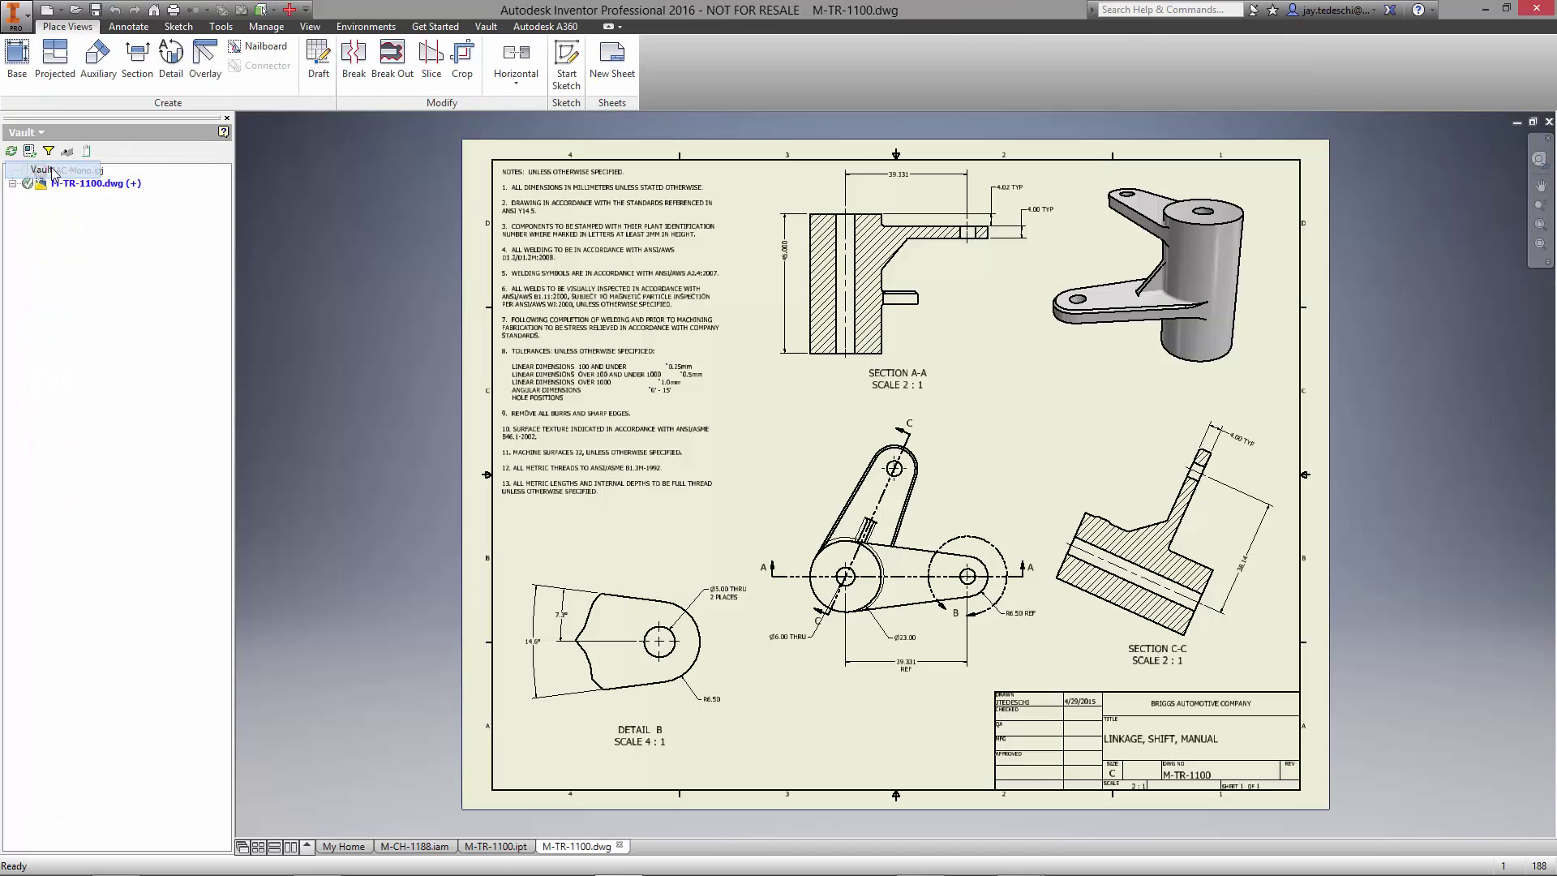
right_click(101, 185)
left_click(148, 257)
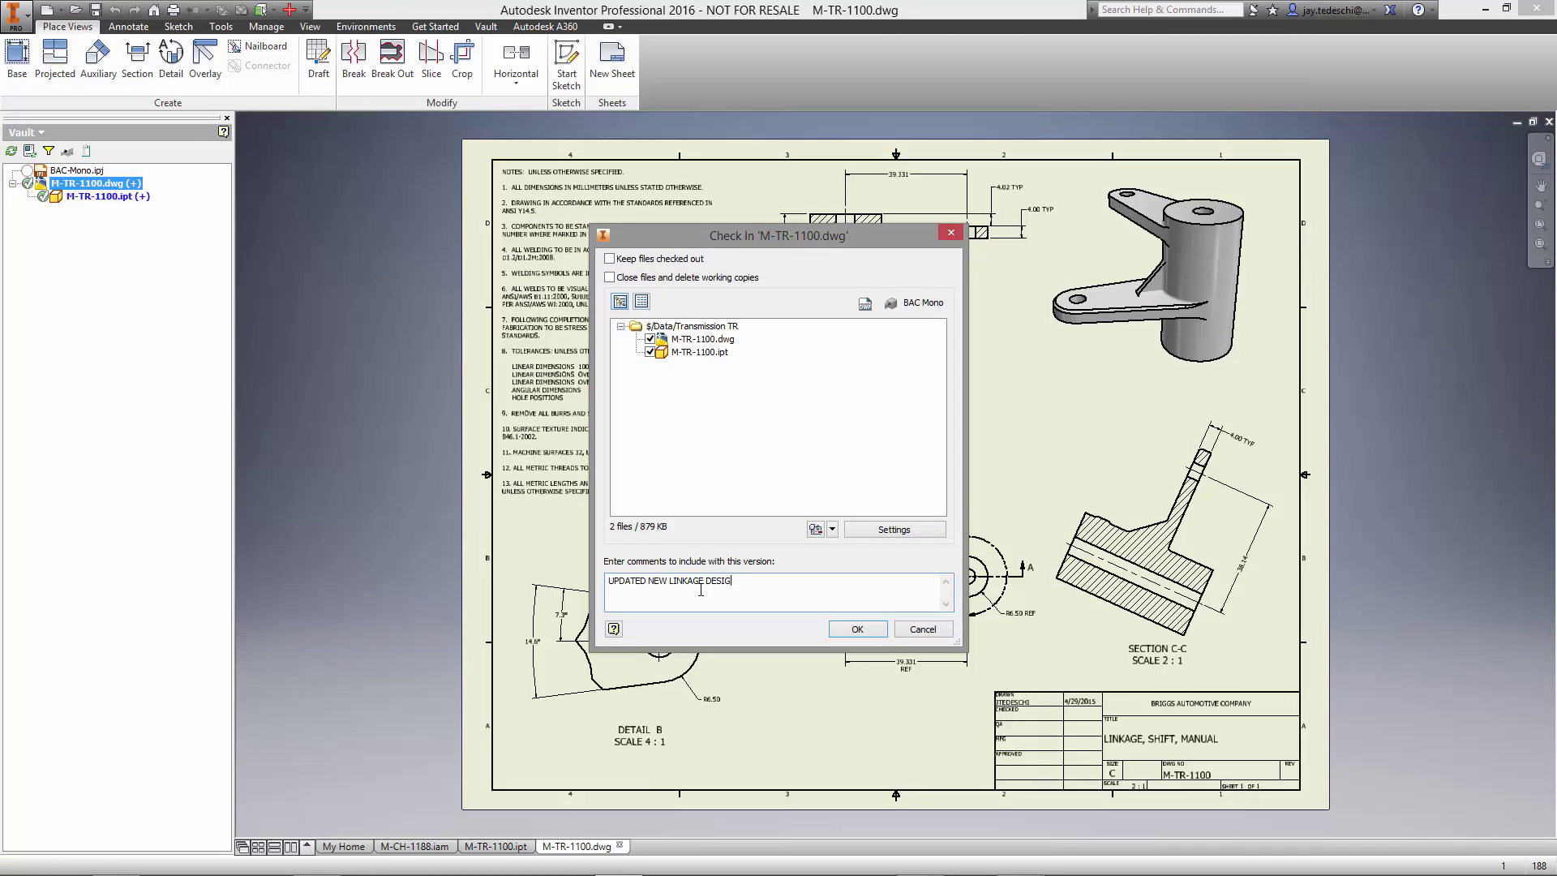
left_click(858, 630)
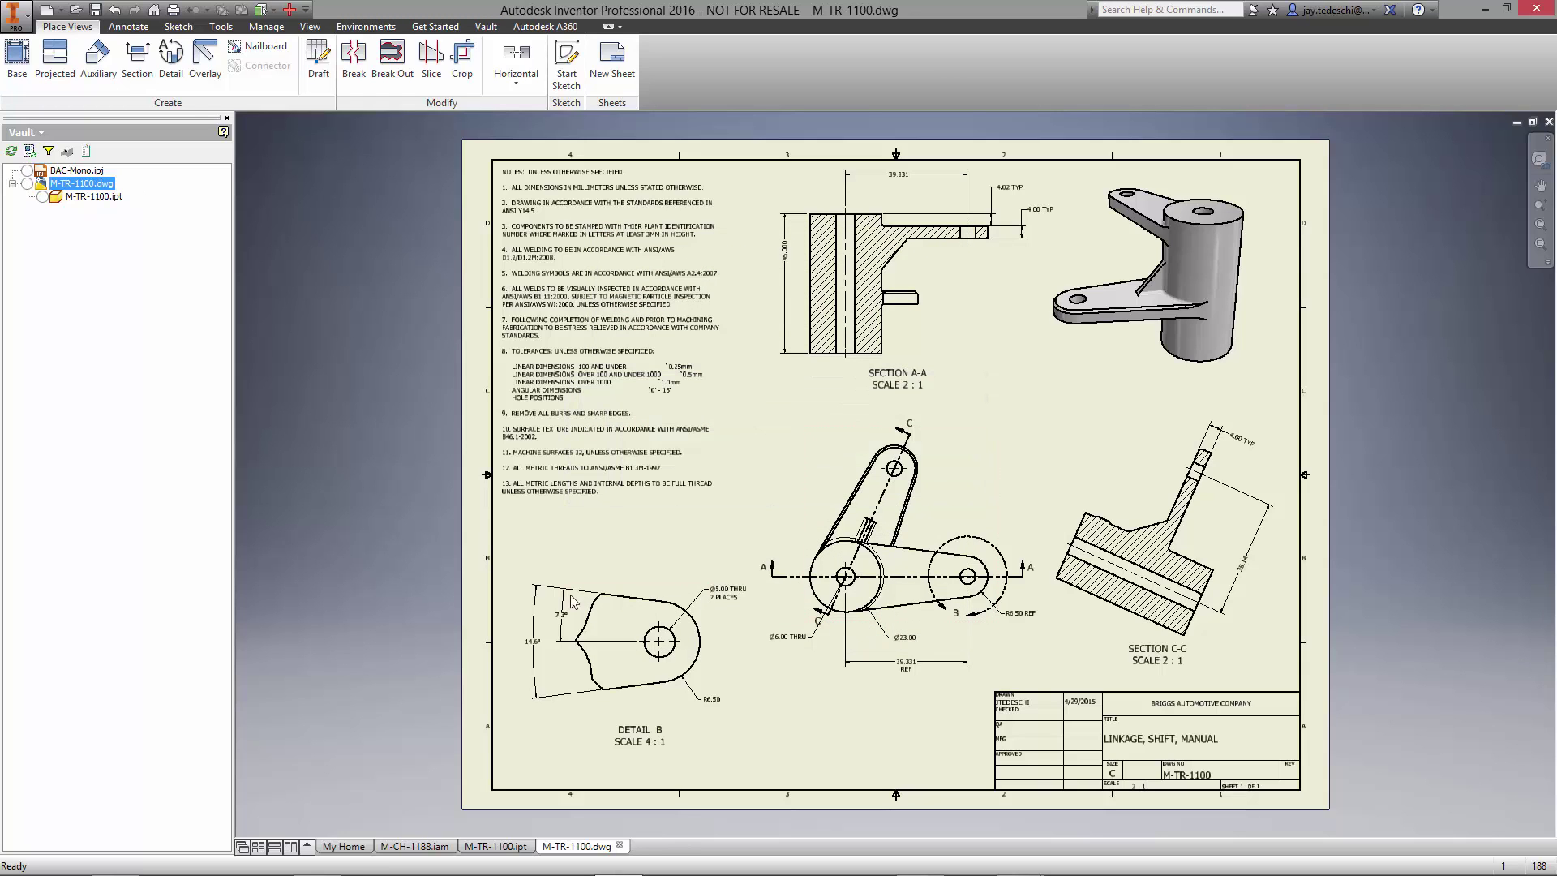
left_click(414, 846)
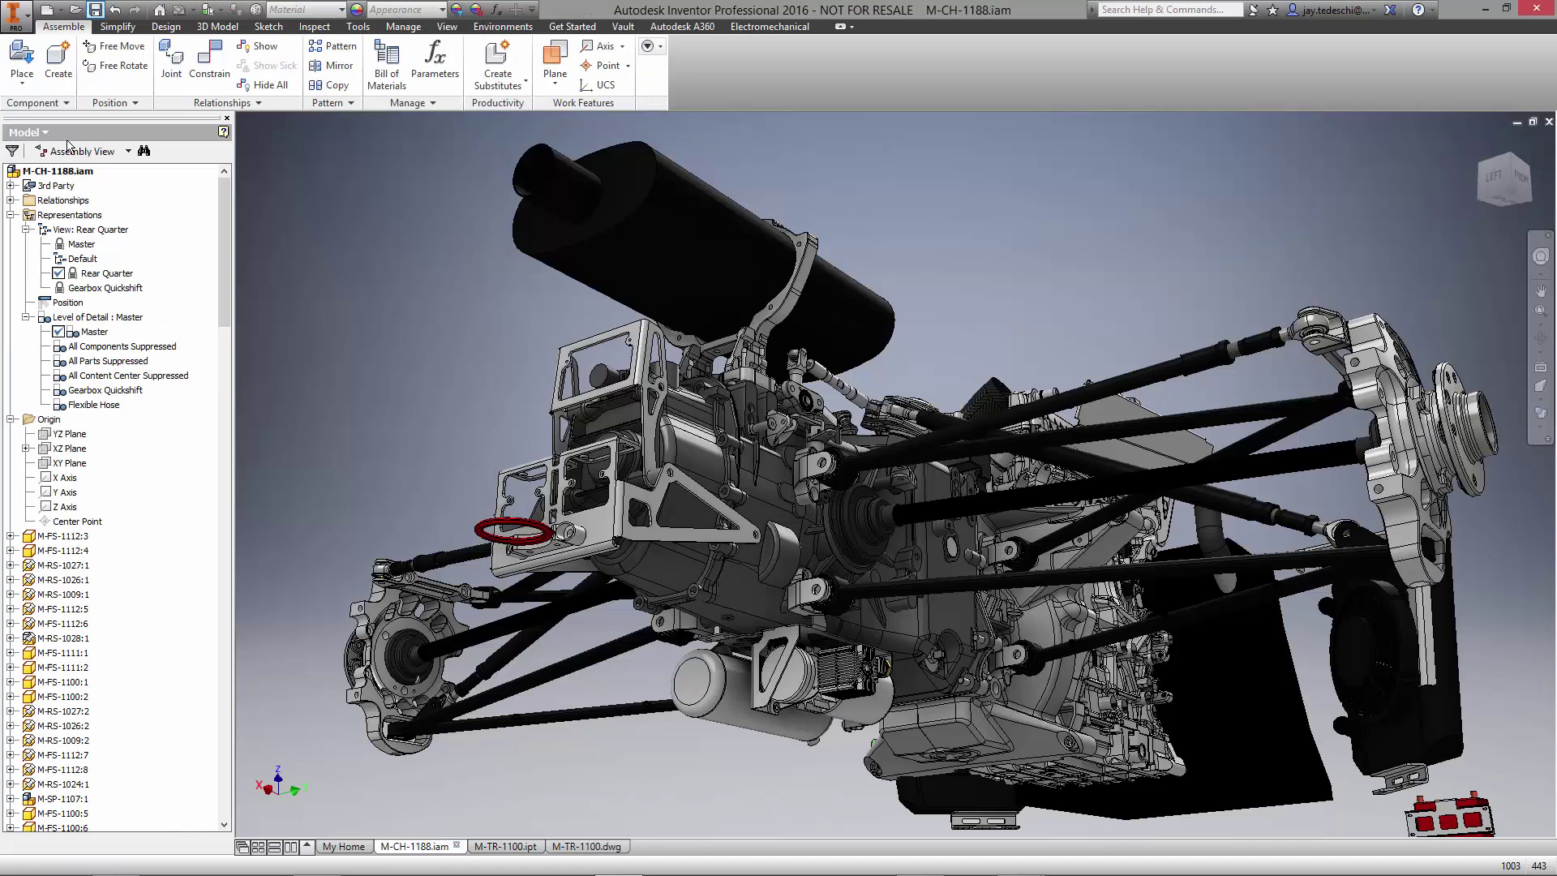
Step: From the Vault browser, check in M-CH-1188.iam with the comment 'UPDATED GEARBOX ASSEMBLY, ADDED PNEUMATIC QUICKSHIFT SYSTEM'
left_click(62, 134)
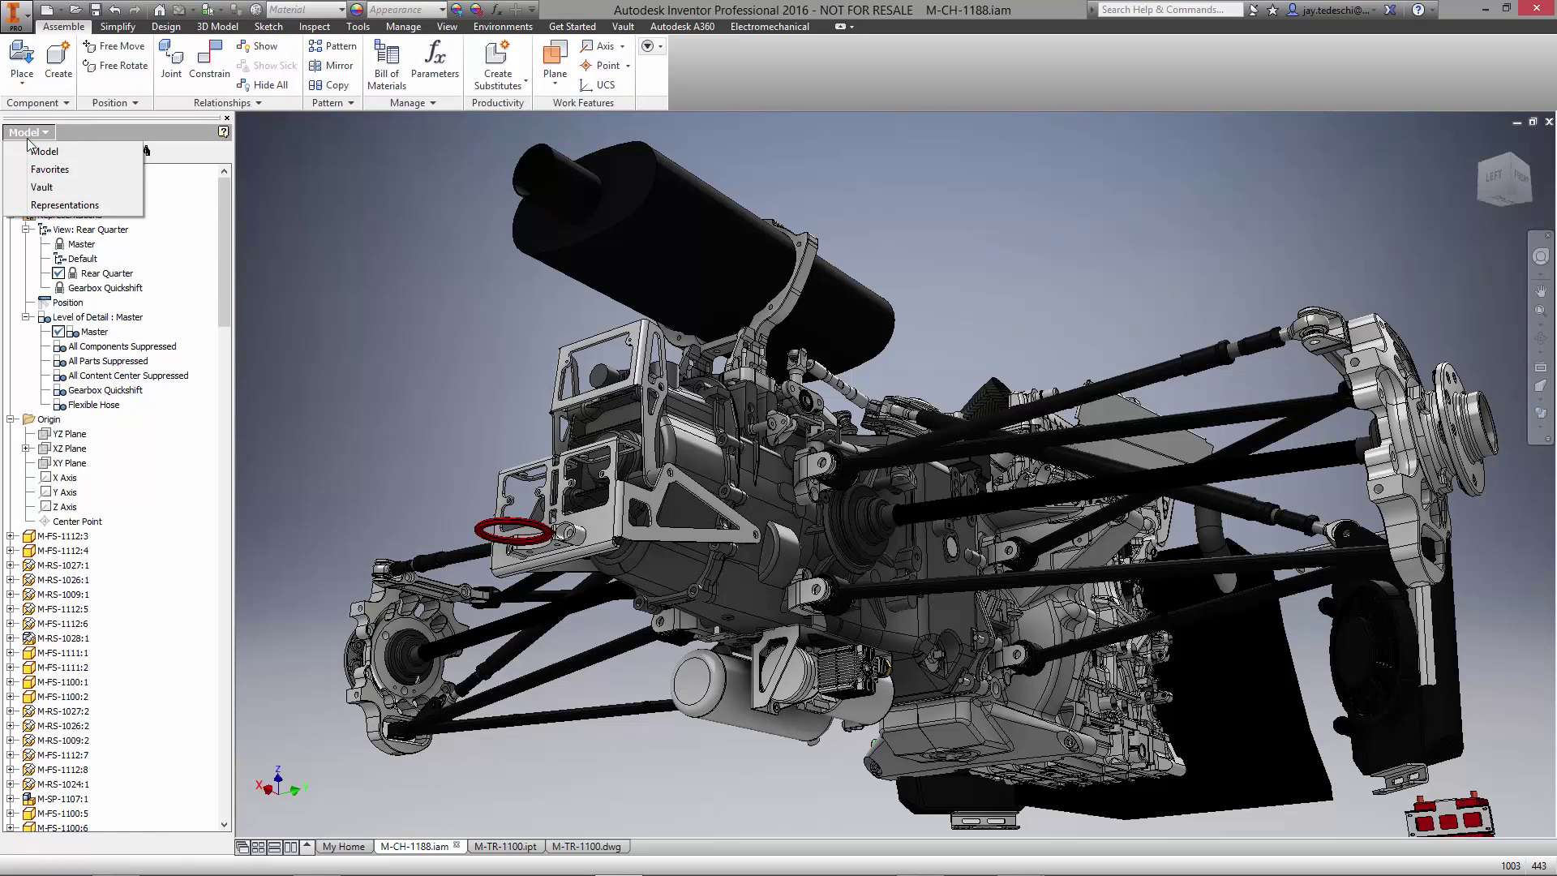
left_click(64, 192)
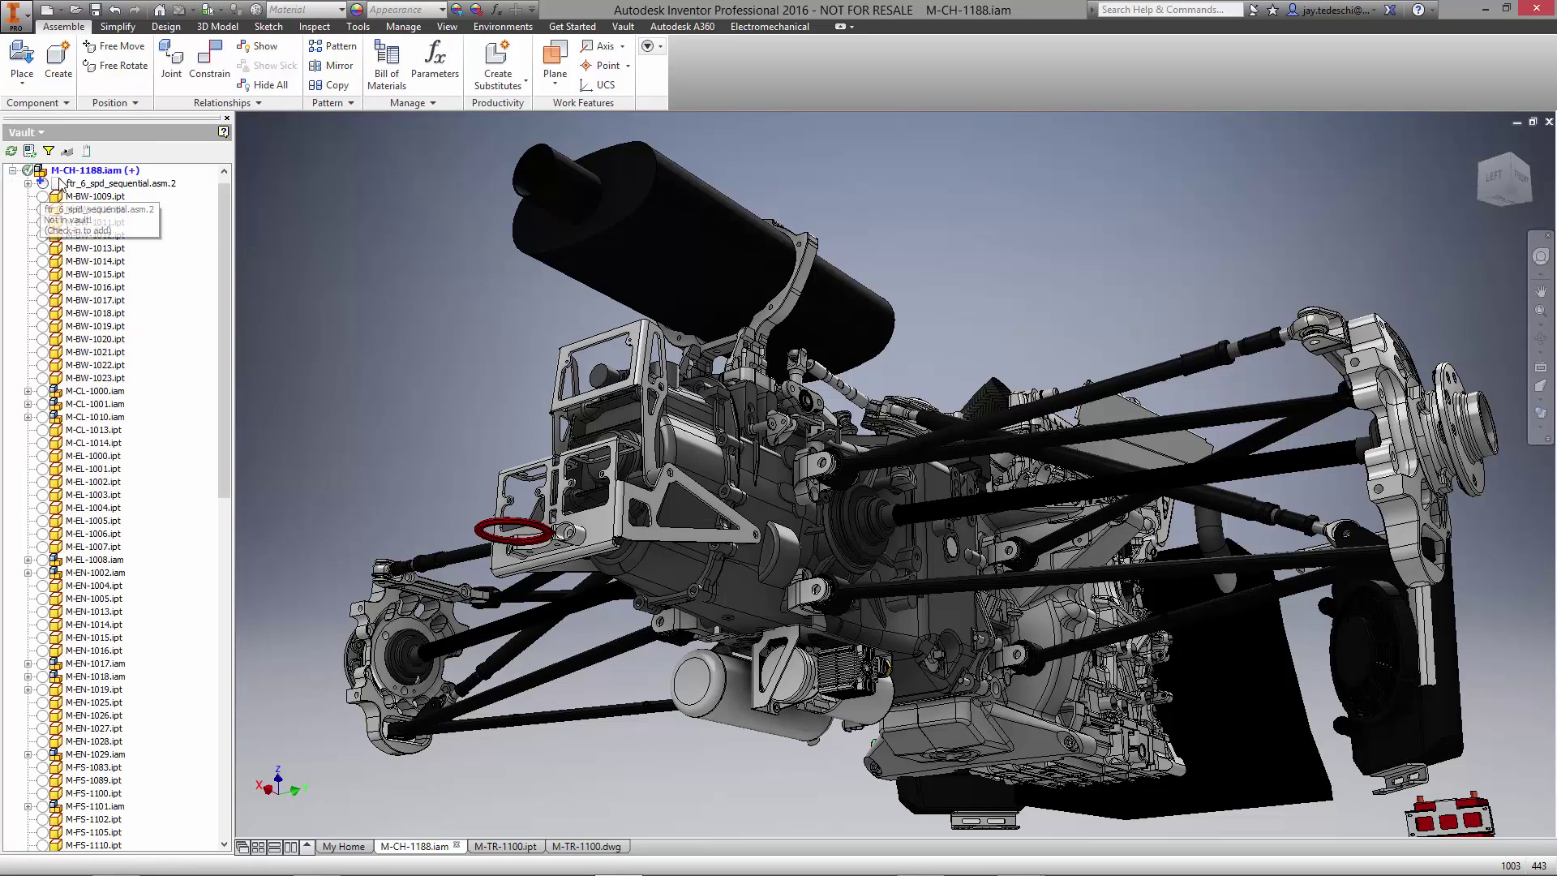
right_click(85, 172)
left_click(130, 244)
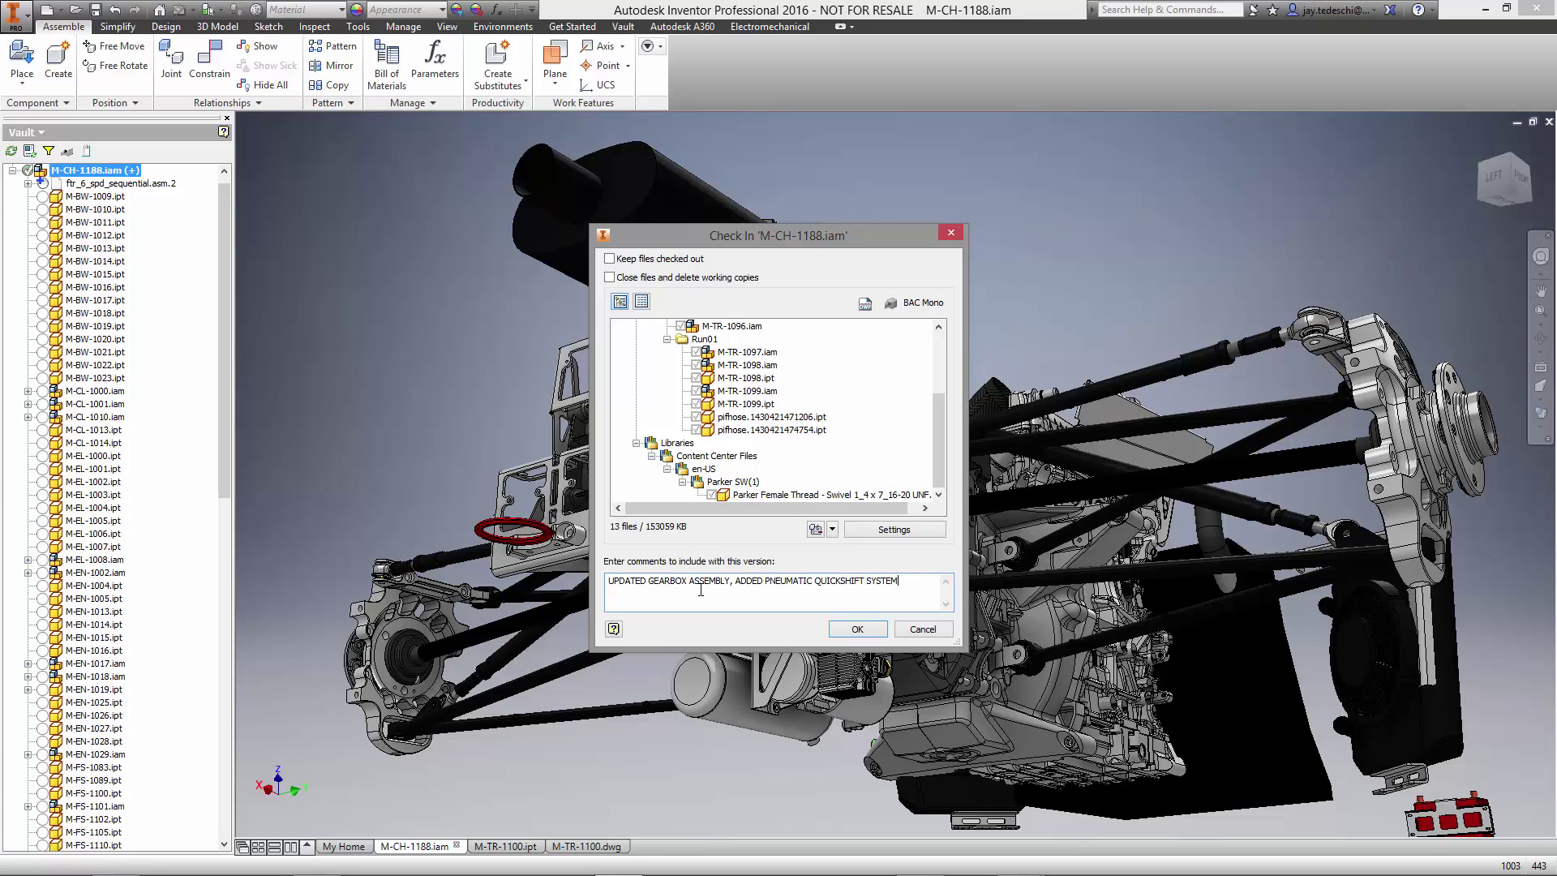
left_click(856, 630)
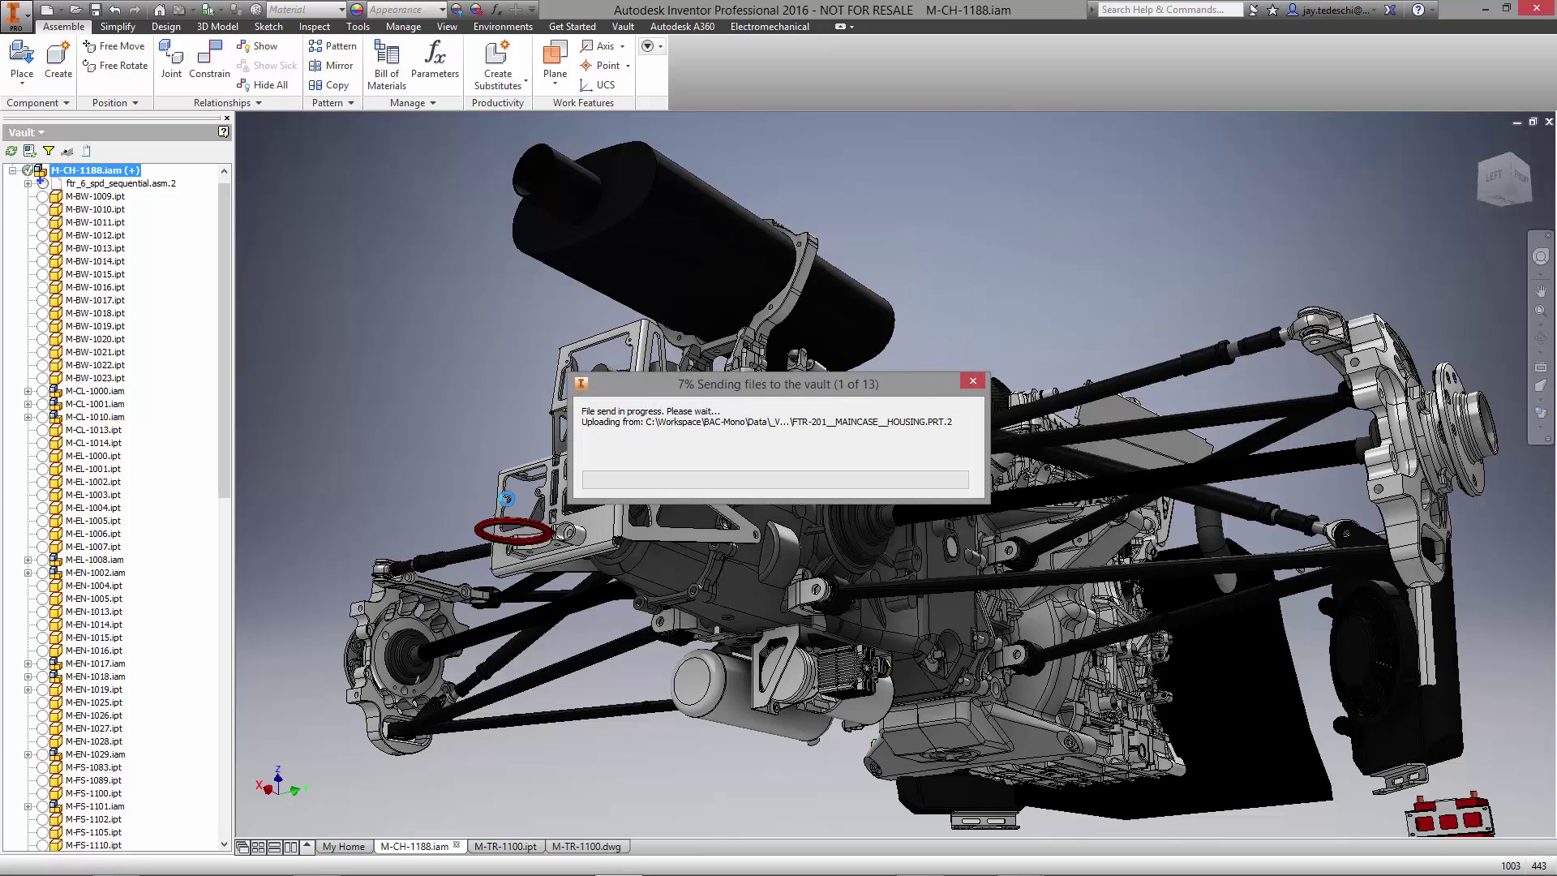